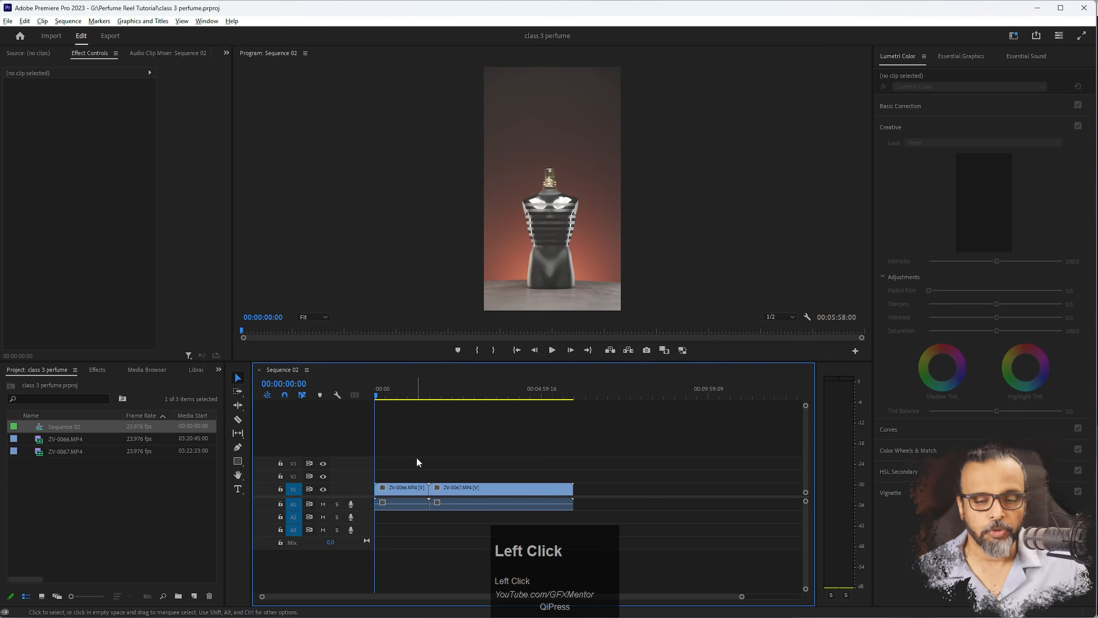
- Set Sequence 02's working color space to Rec. 709 and scrub through both clips to check the colors
left_click(395, 489)
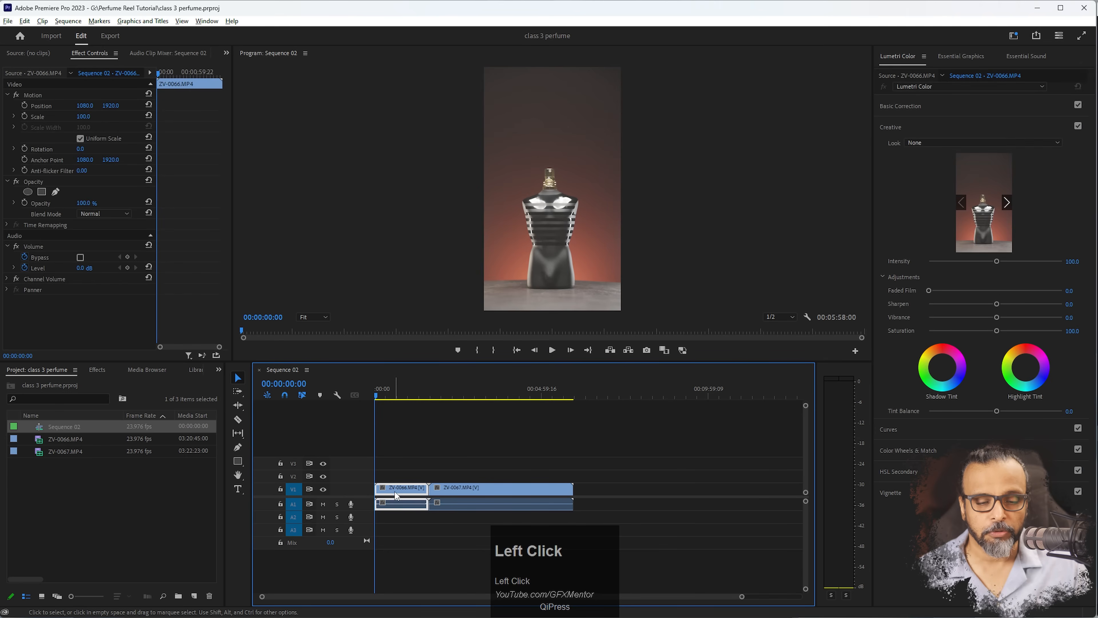
mouse_move(391, 396)
left_mouse_down()
mouse_move(497, 395)
mouse_move(386, 396)
mouse_move(473, 396)
mouse_move(393, 400)
left_mouse_up()
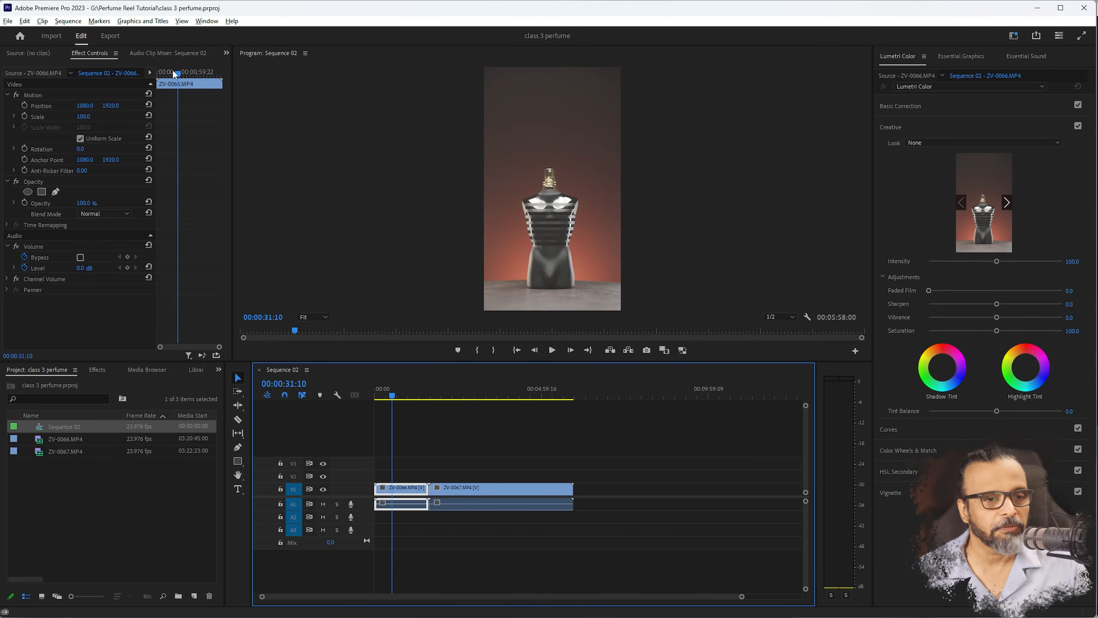
left_click(69, 21)
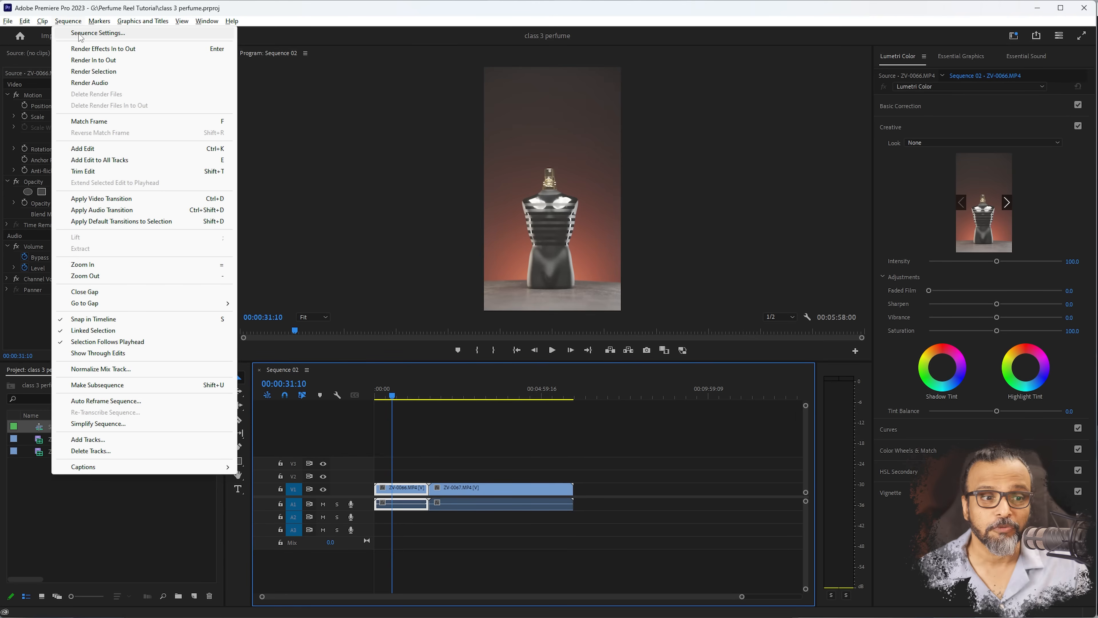
left_click(80, 37)
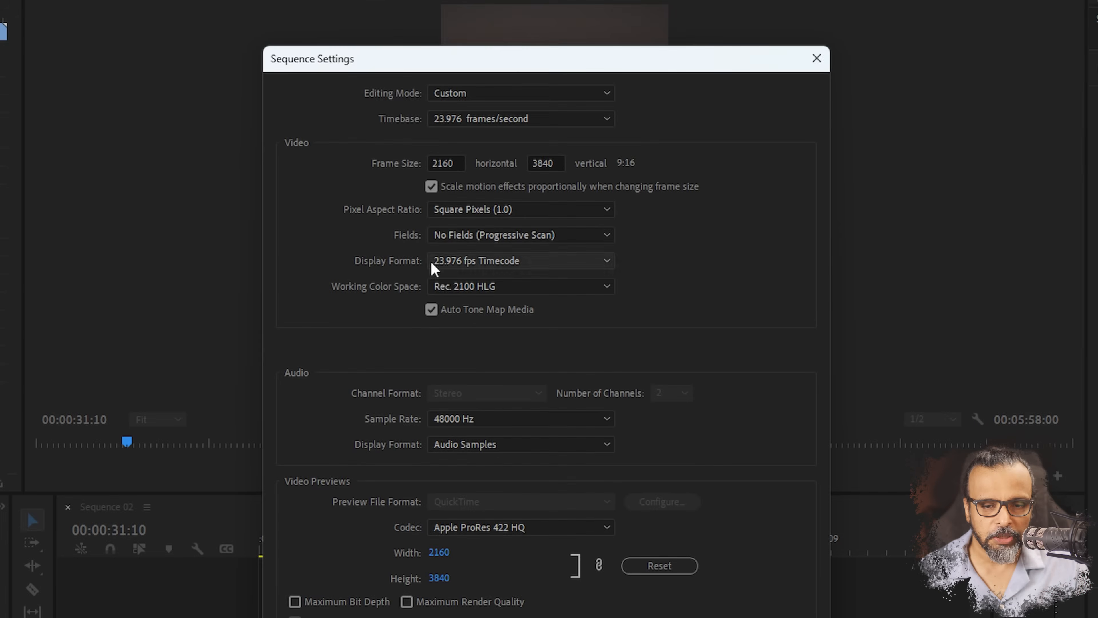
left_click(512, 289)
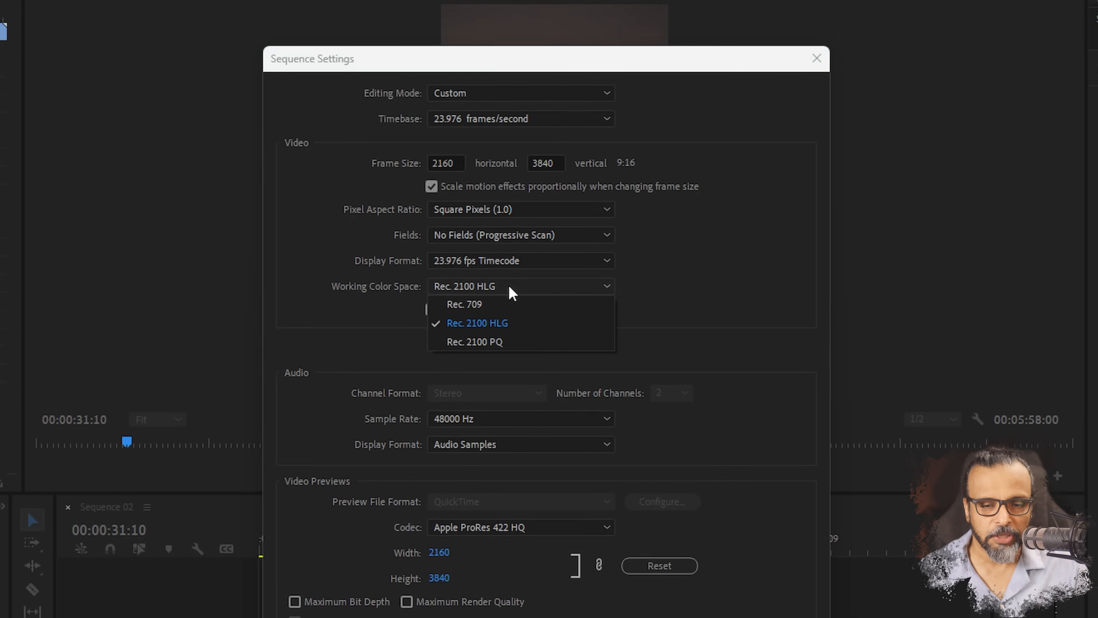
left_click(473, 305)
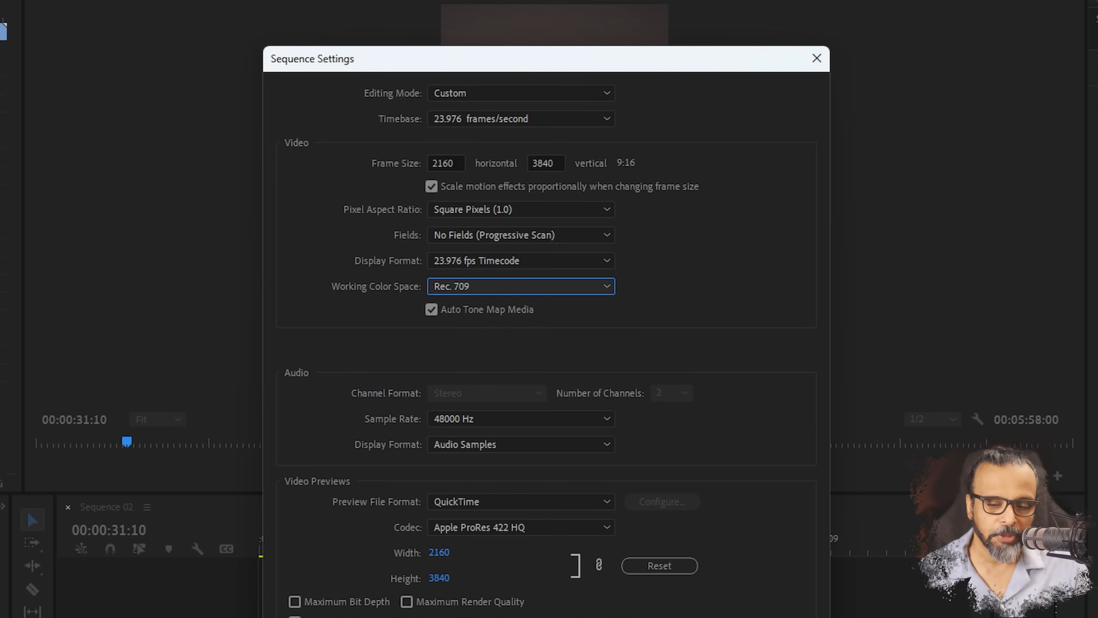
key("Return")
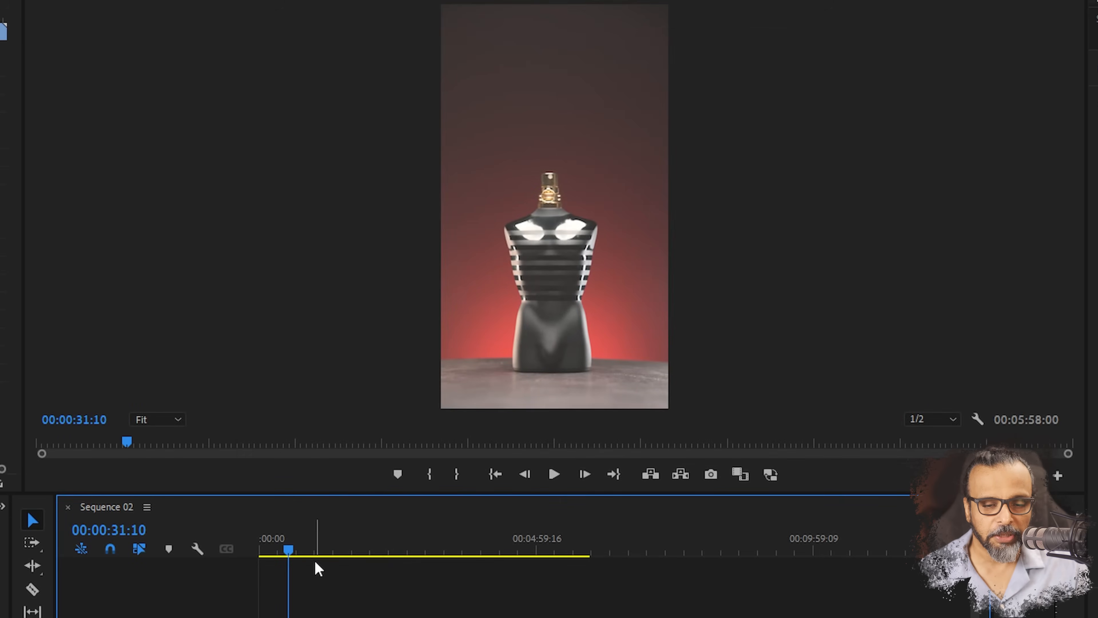
left_click_drag(288, 550, 407, 556)
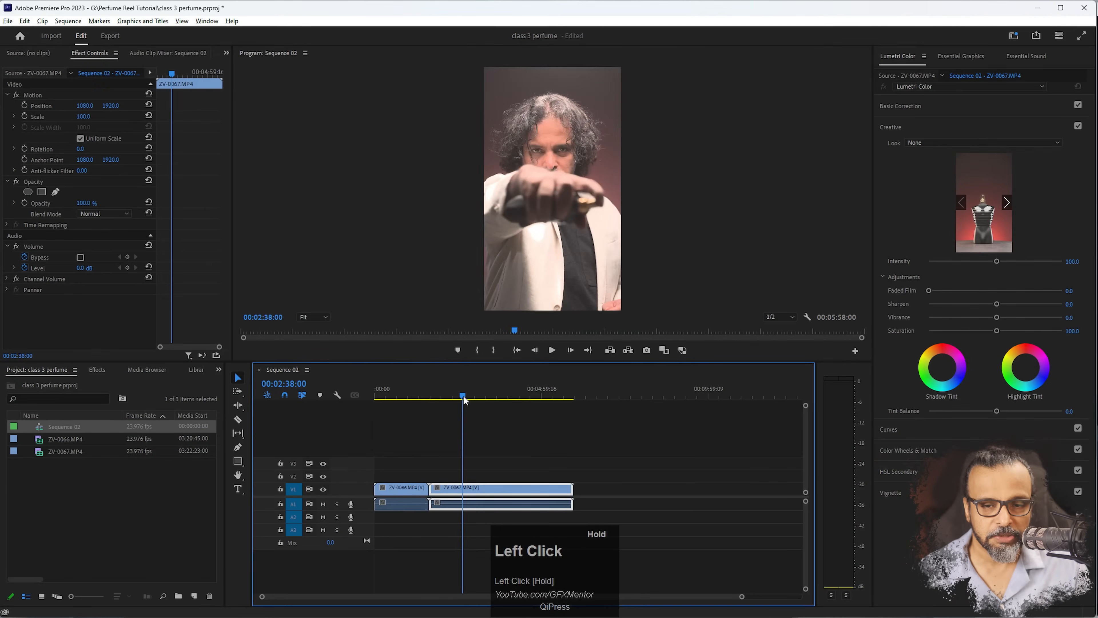
left_click_drag(463, 398, 463, 398)
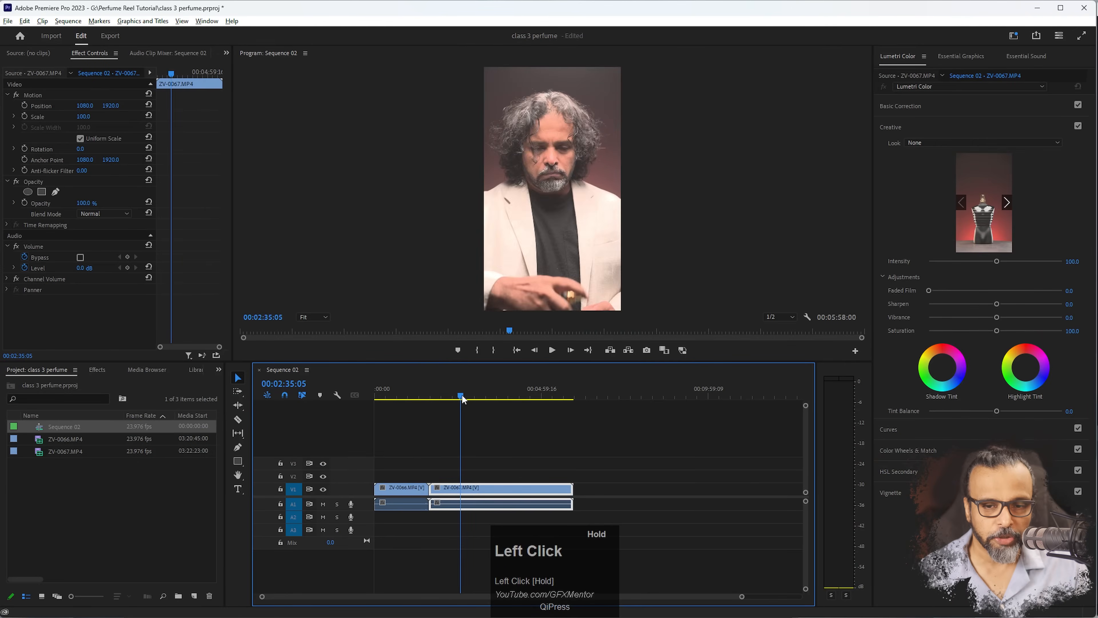
- Override the color space of the source clip ZV-0066.MP4 to Rec. 709 in its footage interpretation
left_click(53, 439)
right_click(53, 439)
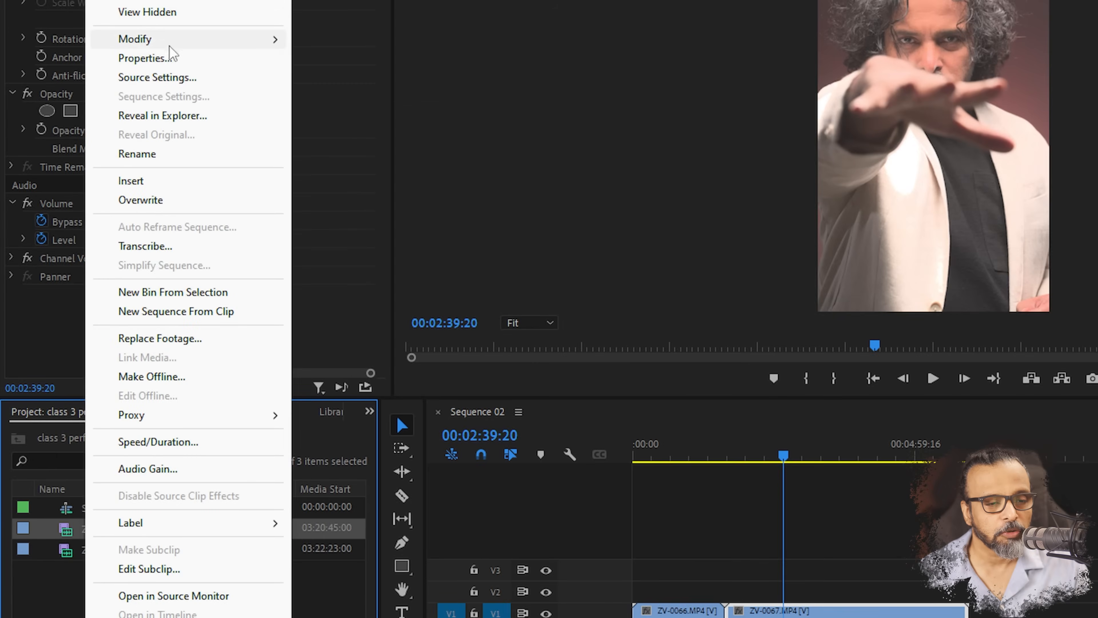
mouse_move(173, 41)
key("Escape")
left_click(92, 529)
right_click(92, 537)
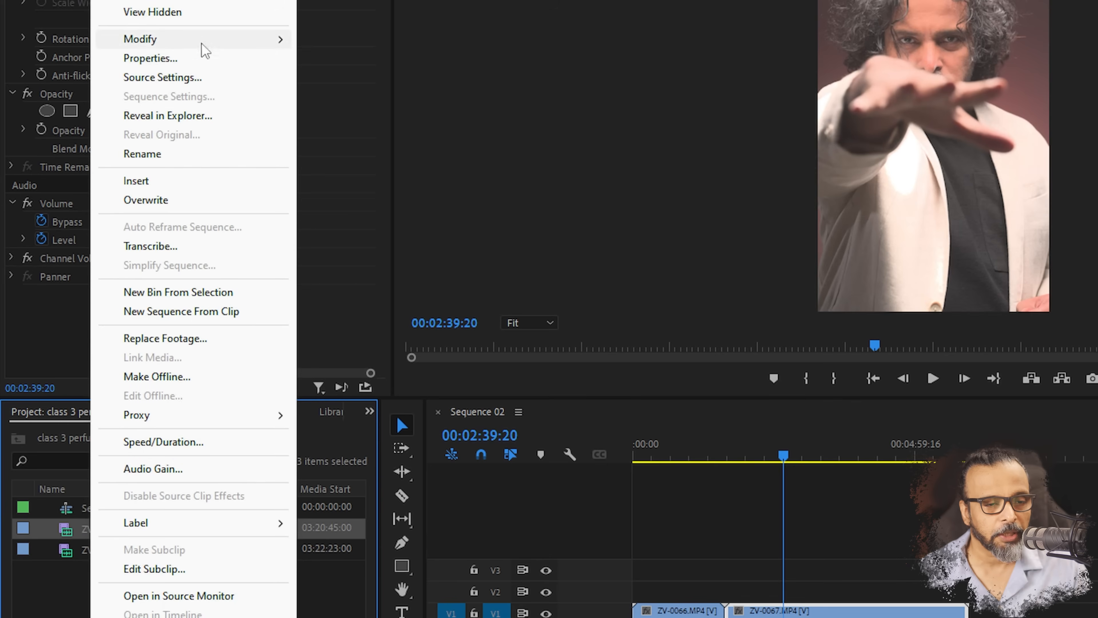
mouse_move(226, 41)
left_click(382, 65)
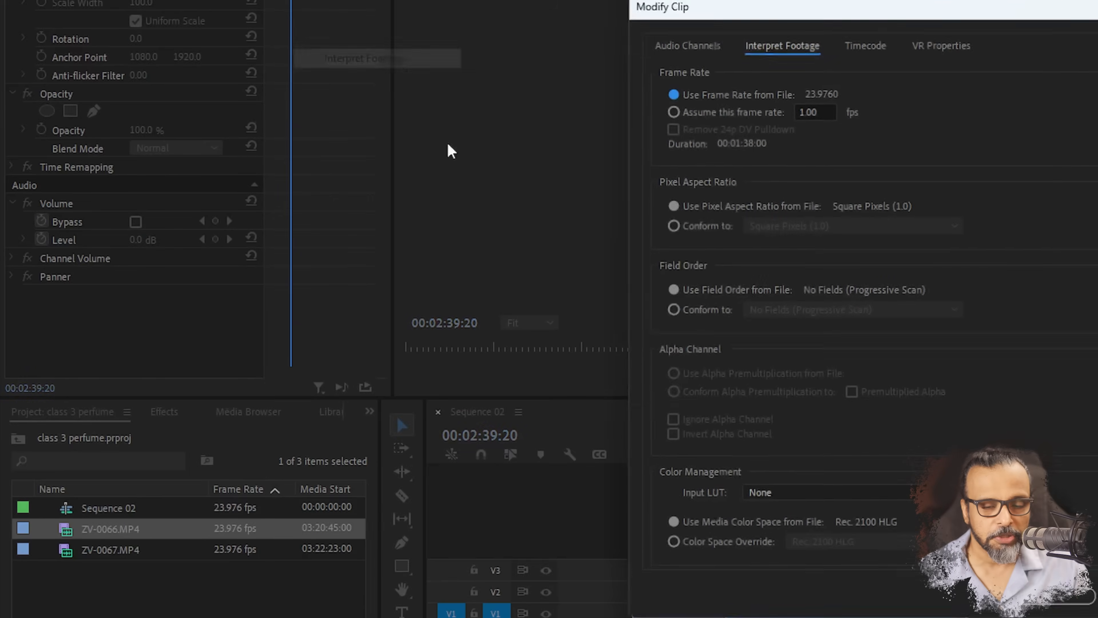
left_click(373, 510)
left_click(464, 511)
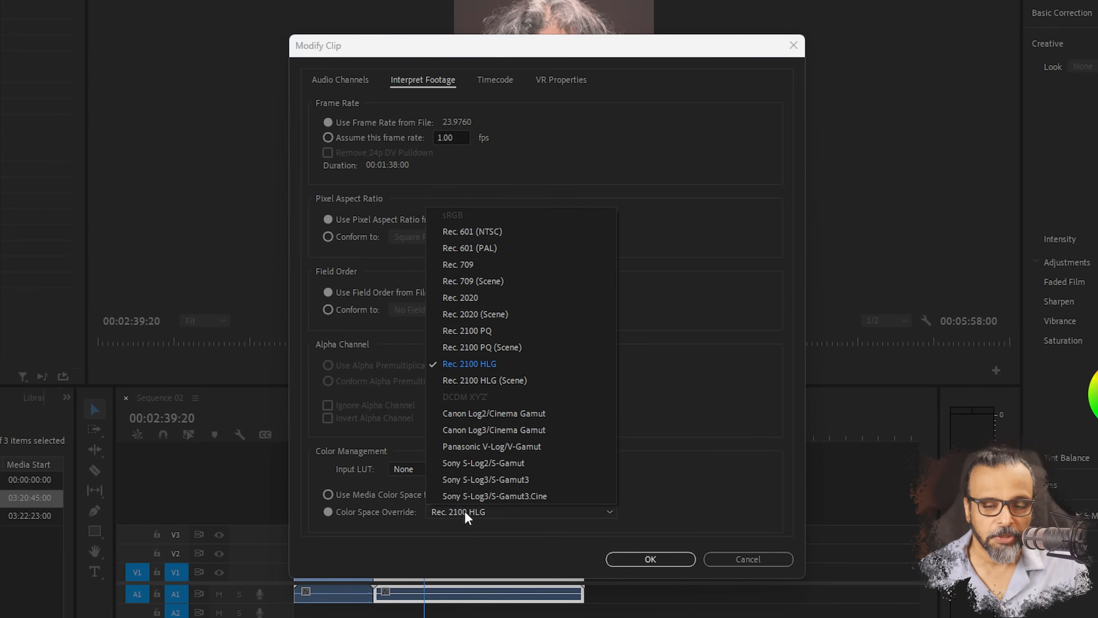
left_click(481, 261)
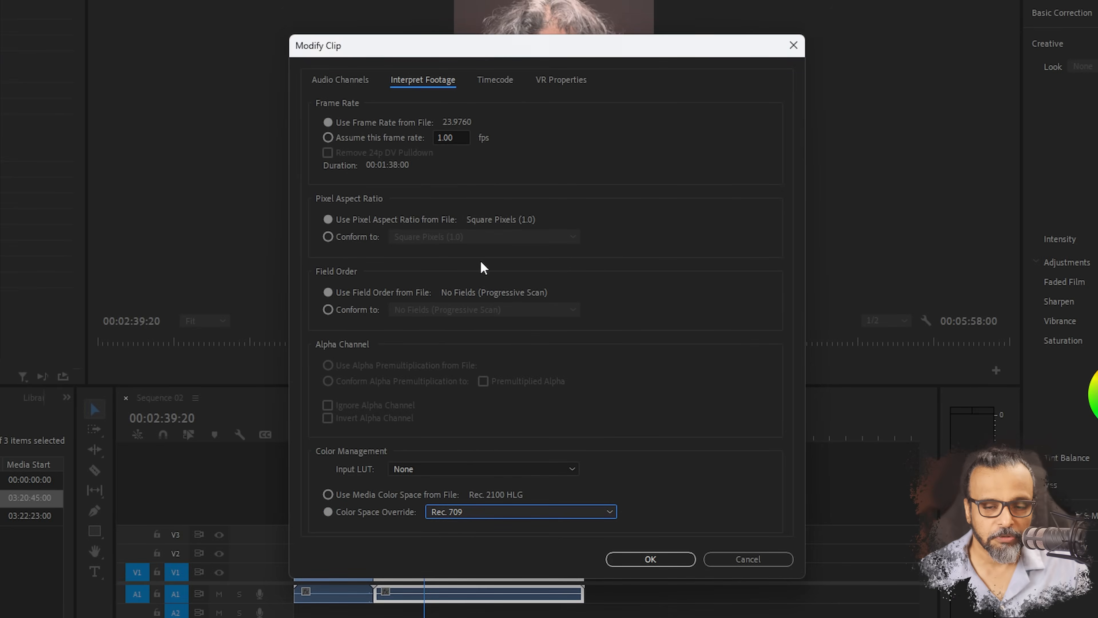
left_click(661, 558)
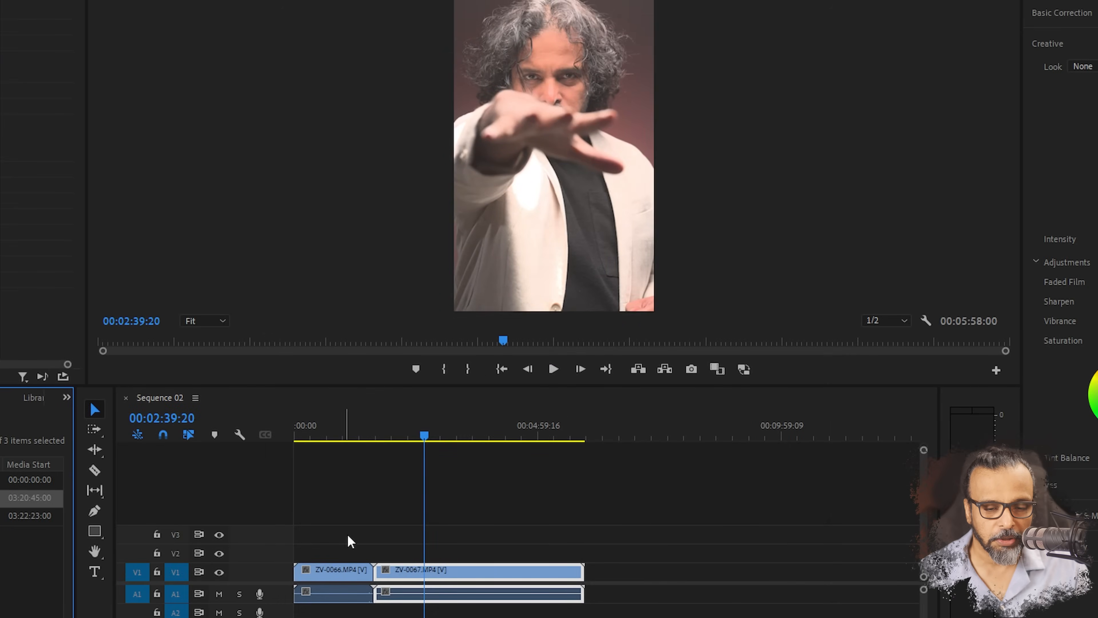
- Override the color space of the source clip ZV-0067.MP4 to Rec. 709 in its footage interpretation
right_click(65, 451)
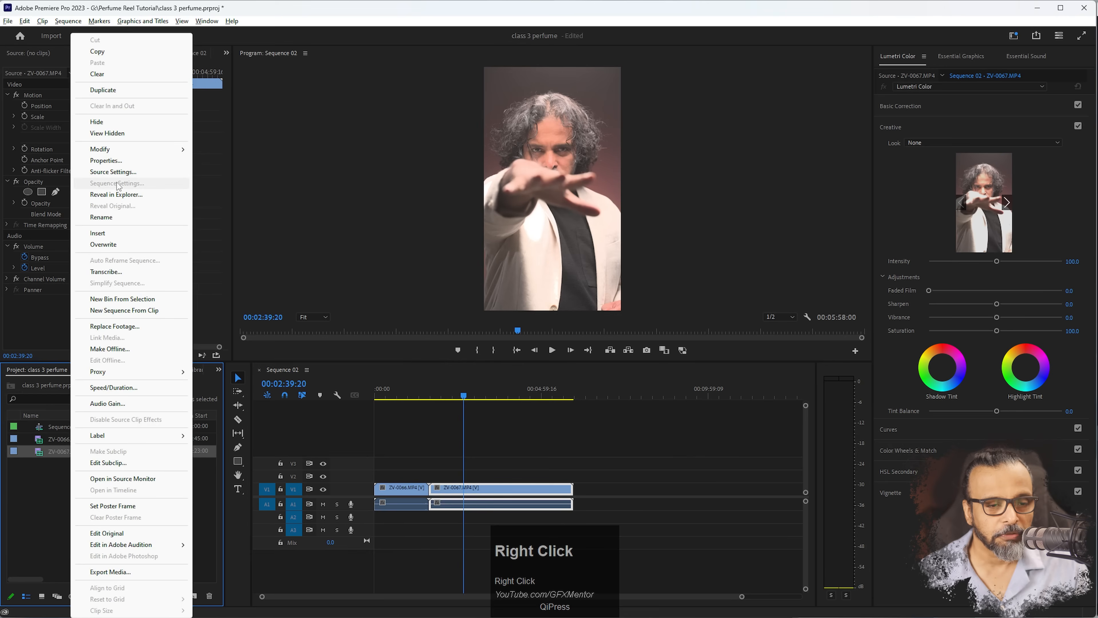
mouse_move(166, 155)
left_click(234, 161)
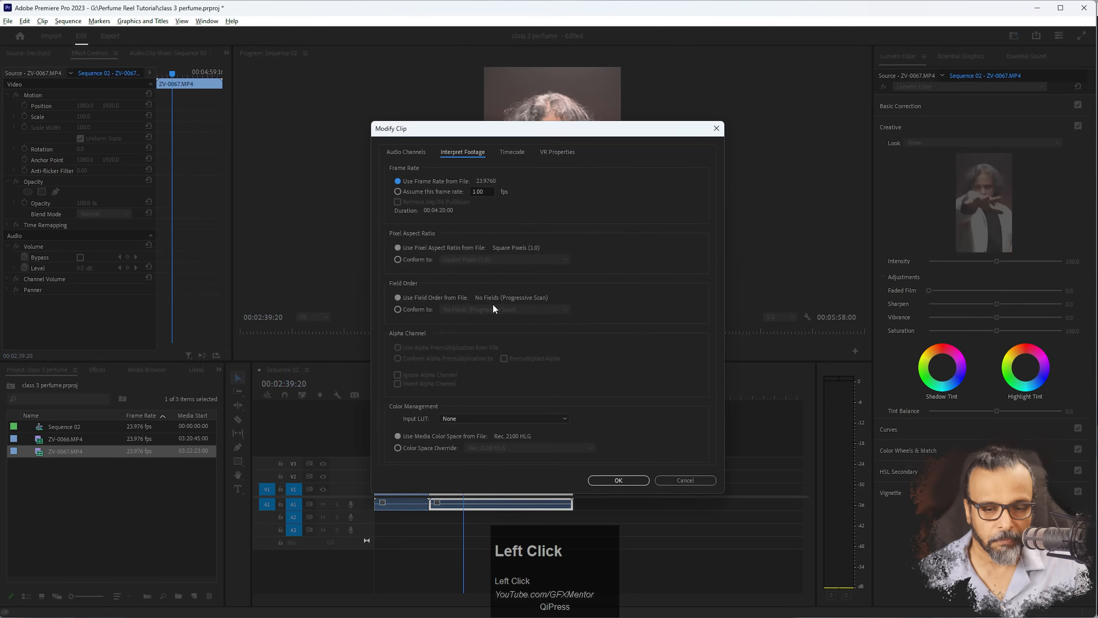
left_click(422, 449)
left_click(504, 448)
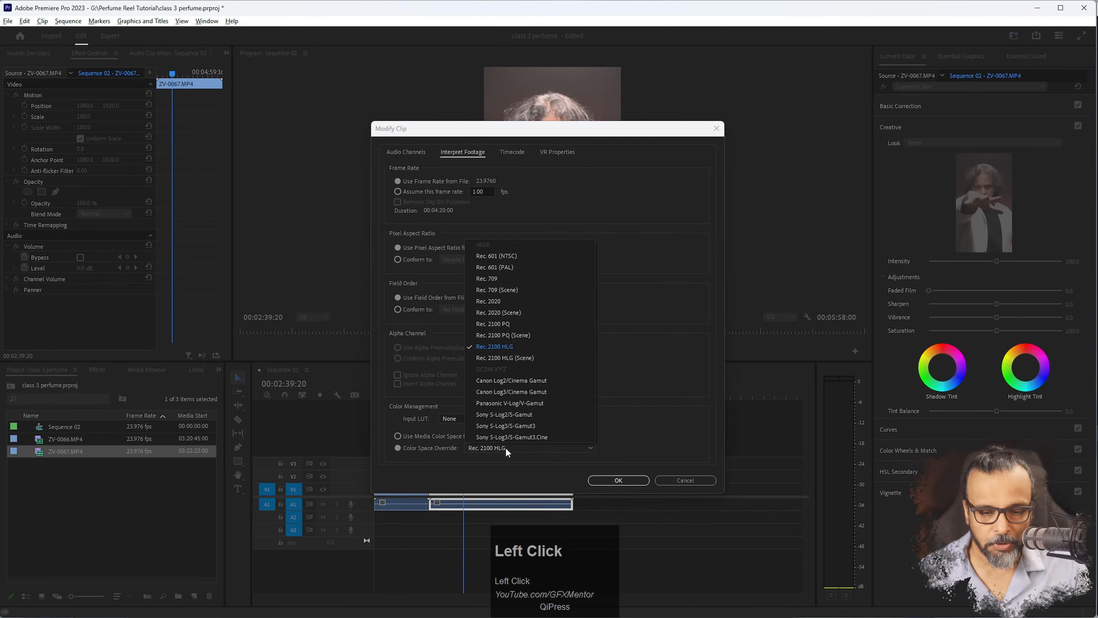
left_click(508, 280)
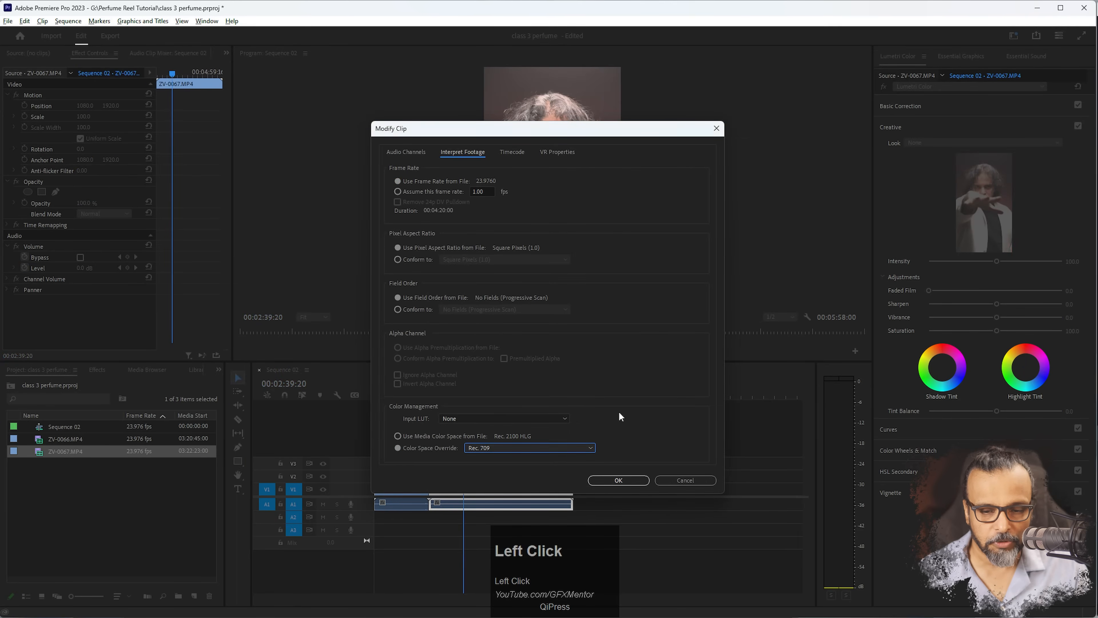
left_click(625, 481)
- Scrub through the sequence to review the corrected colors and play it from the beginning
left_click_drag(413, 392, 467, 387)
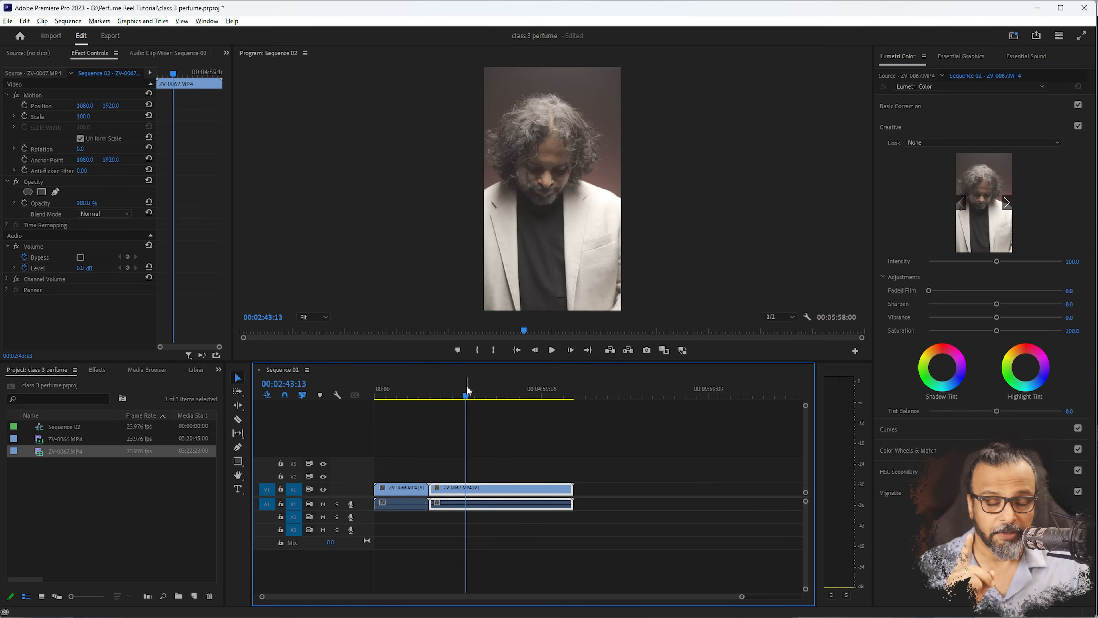
scroll(385, 497, "up", 5, "alt")
left_click_drag(445, 392, 361, 394)
key("space")
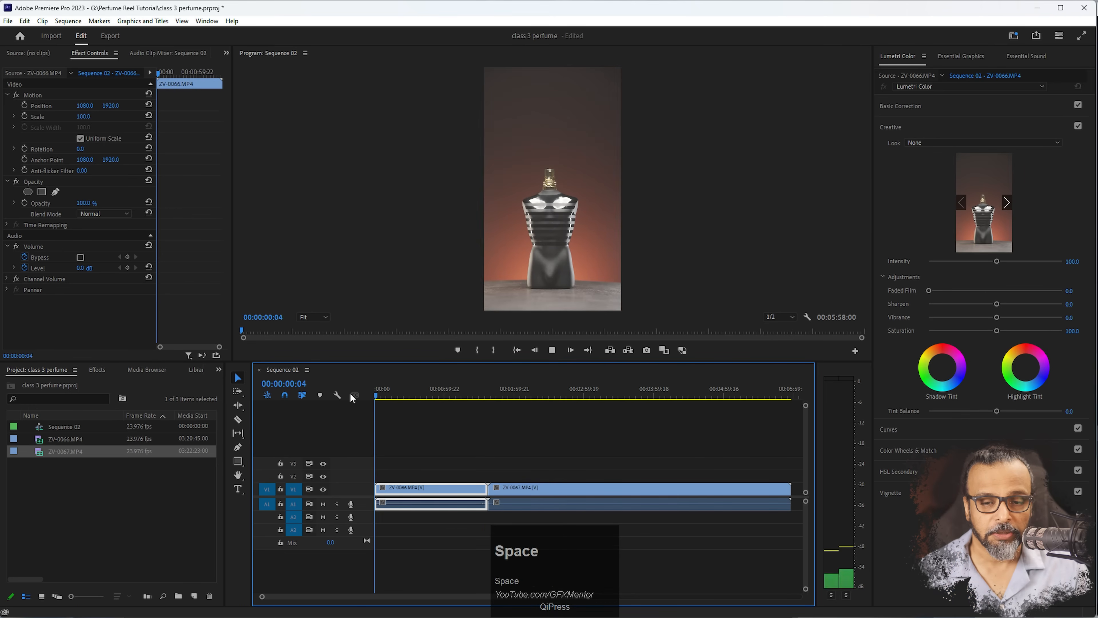
- Split the ZV-0066.MP4 clip at 00:00:45:23 and ripple delete the portion before the cut
mouse_move(429, 395)
left_mouse_down()
mouse_move(460, 396)
mouse_move(428, 394)
left_mouse_up()
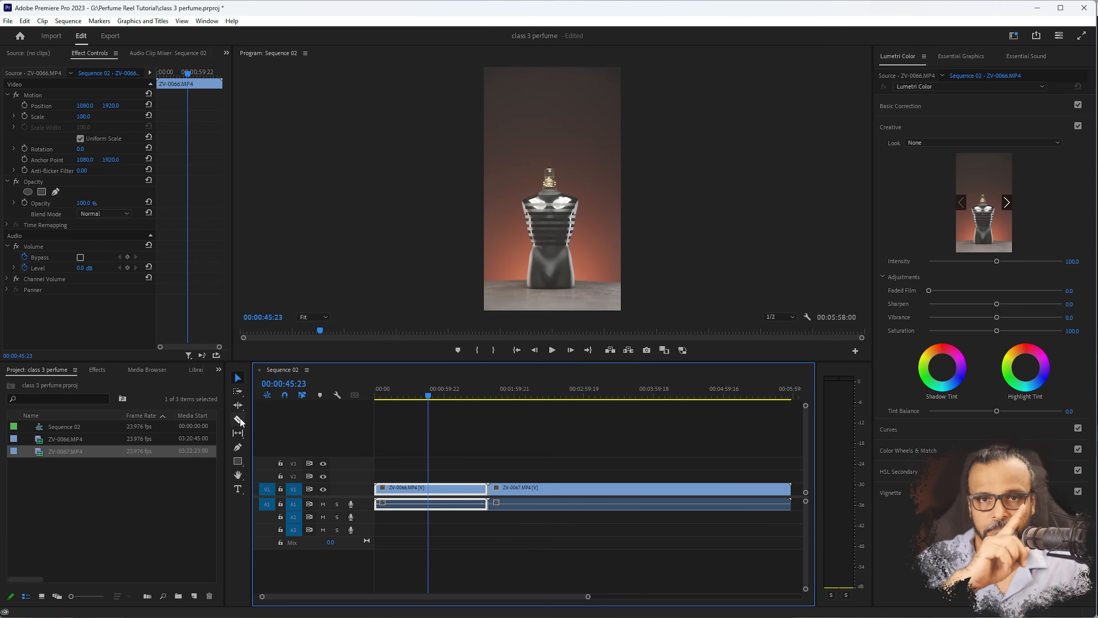
key("e")
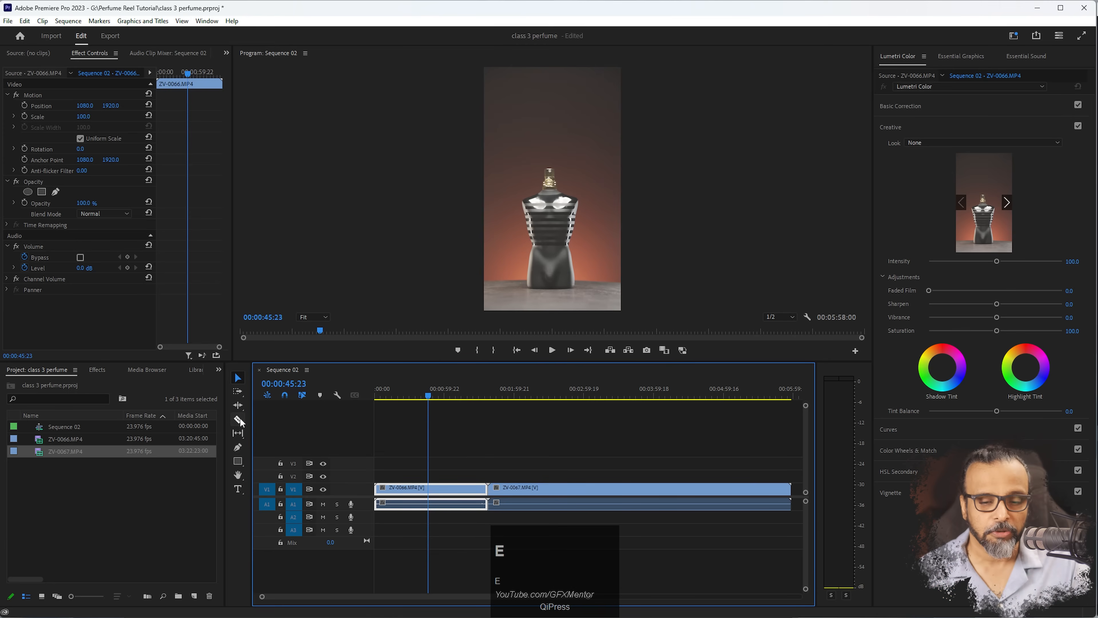
left_click_drag(398, 470, 411, 543)
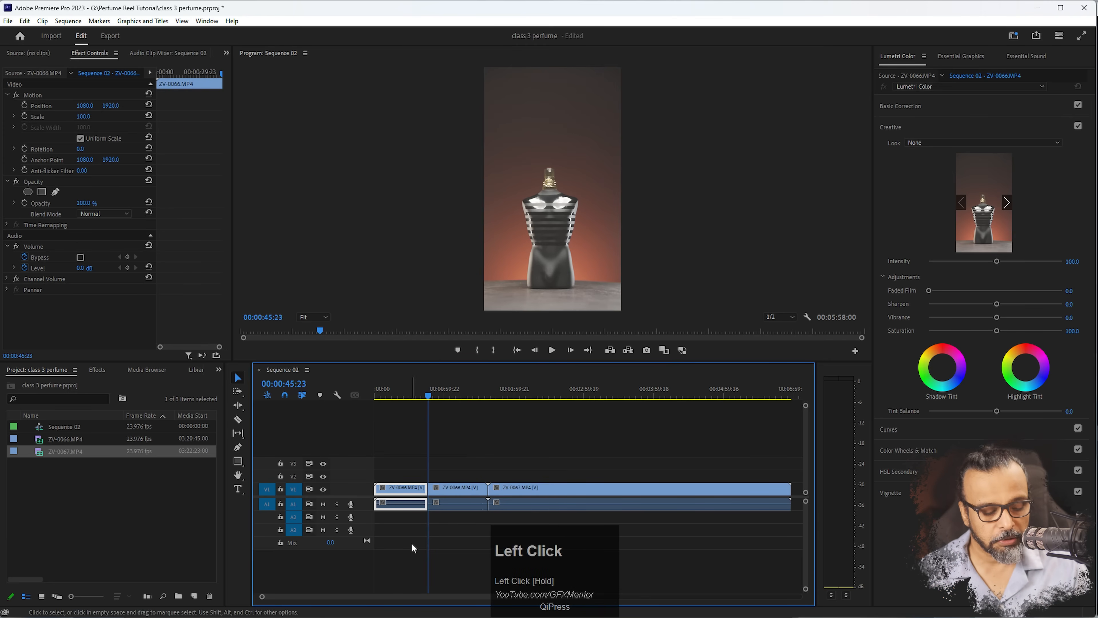
key("r")
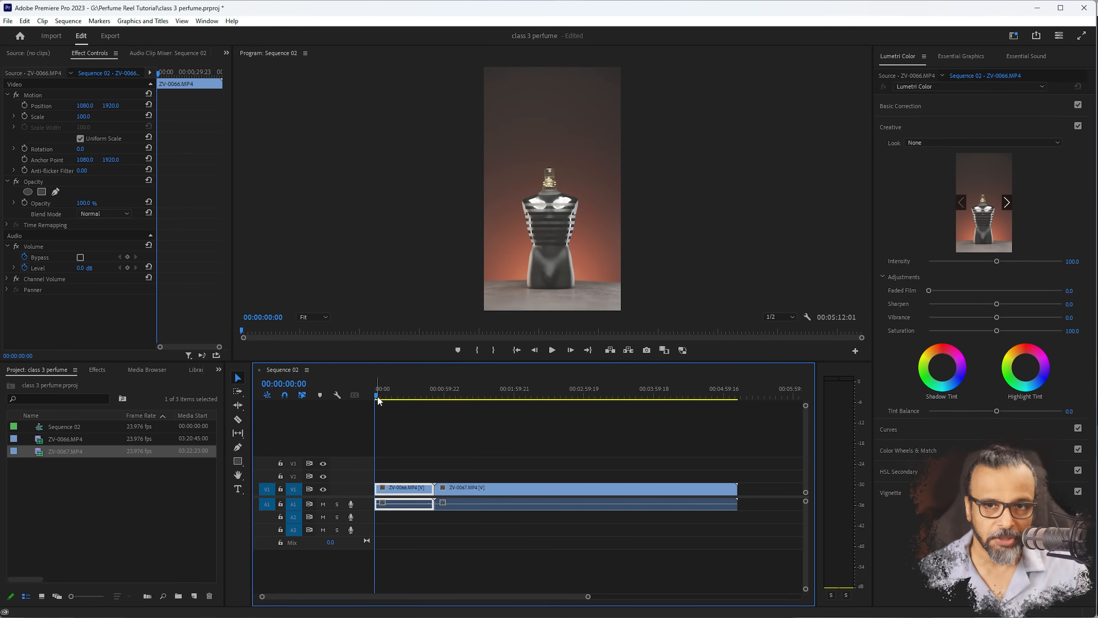
- Play the first seconds of the trimmed sequence from its start to review the new opening
mouse_move(378, 400)
left_mouse_down()
mouse_move(395, 397)
mouse_move(369, 395)
left_mouse_up()
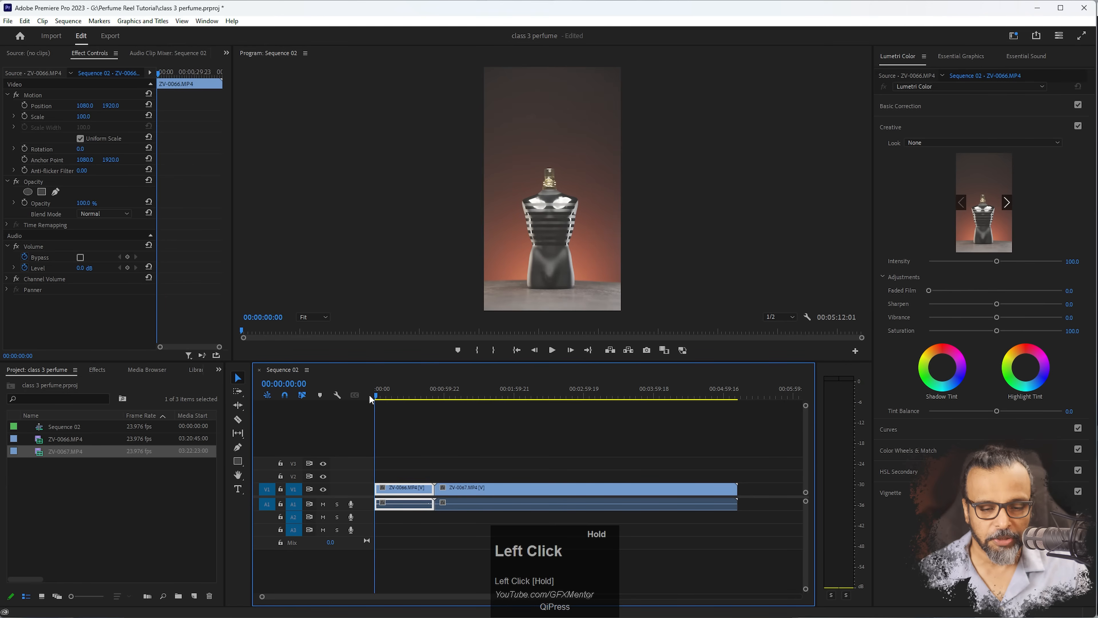
key("space")
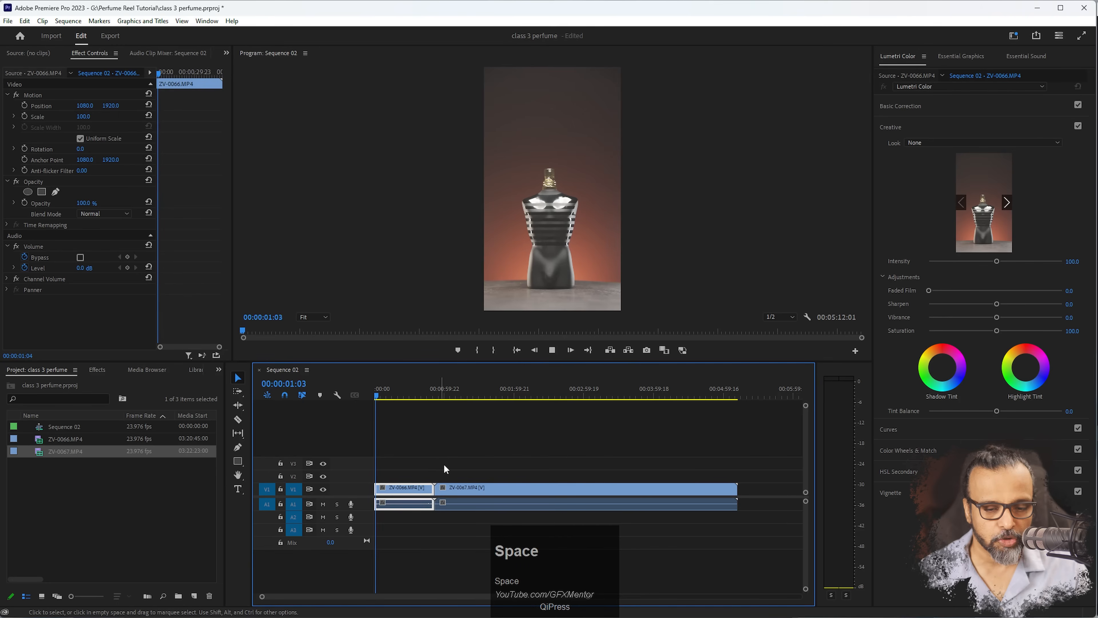
key("space")
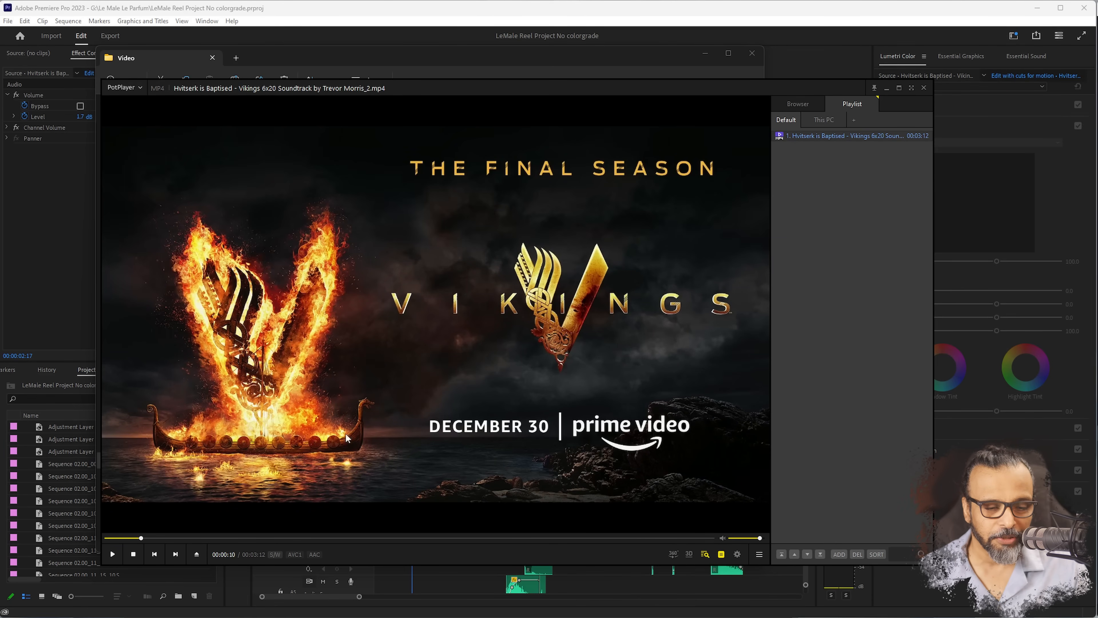
- Audition the "Hvitserk is Baptised" soundtrack video in PotPlayer at several points up to about 00:01:40, and close the player
left_click_drag(165, 538, 255, 538)
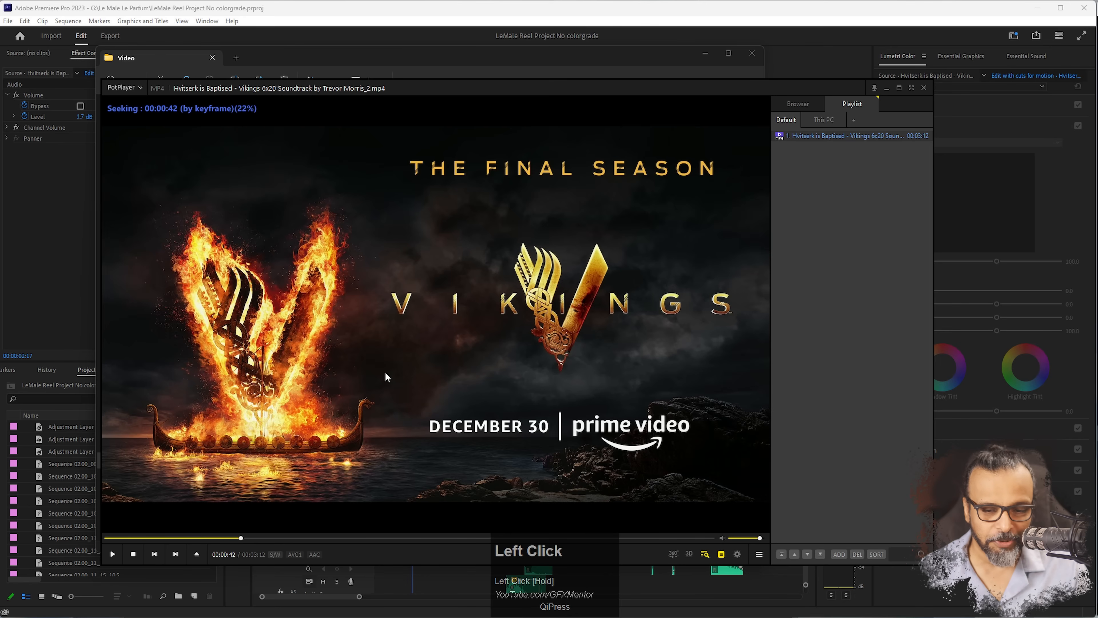
key("space")
left_click(342, 537)
left_click(408, 538)
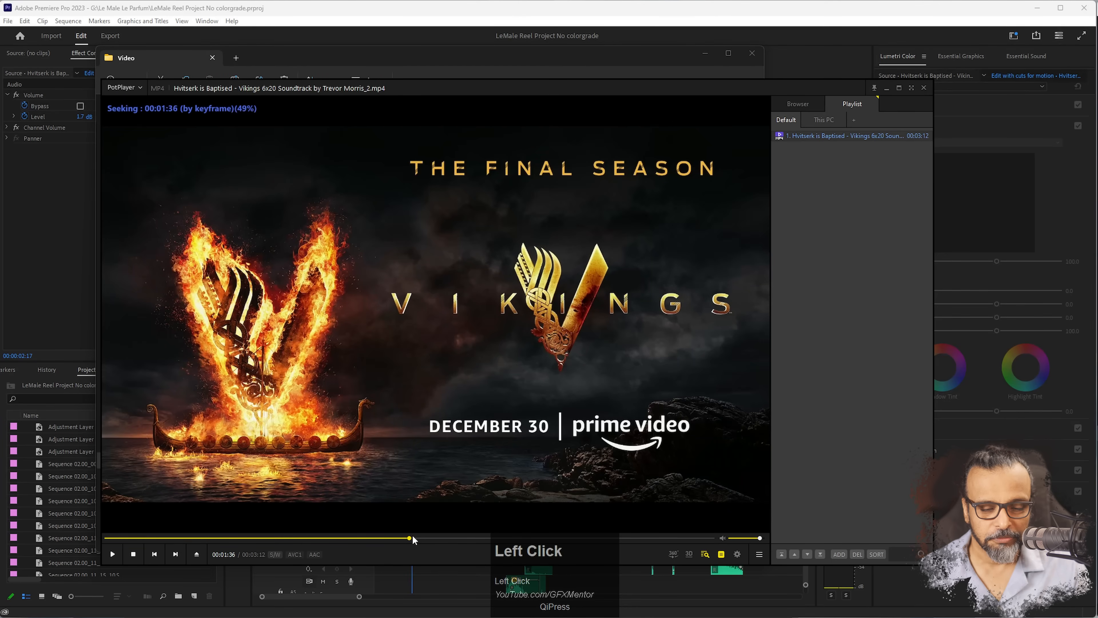
left_click(438, 538)
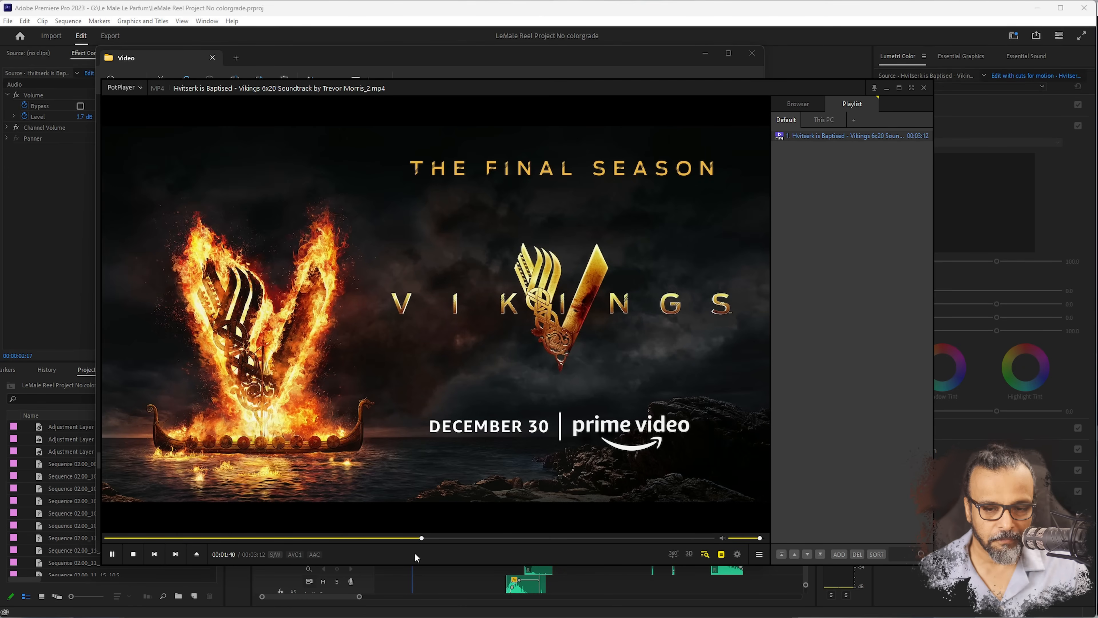
key("space")
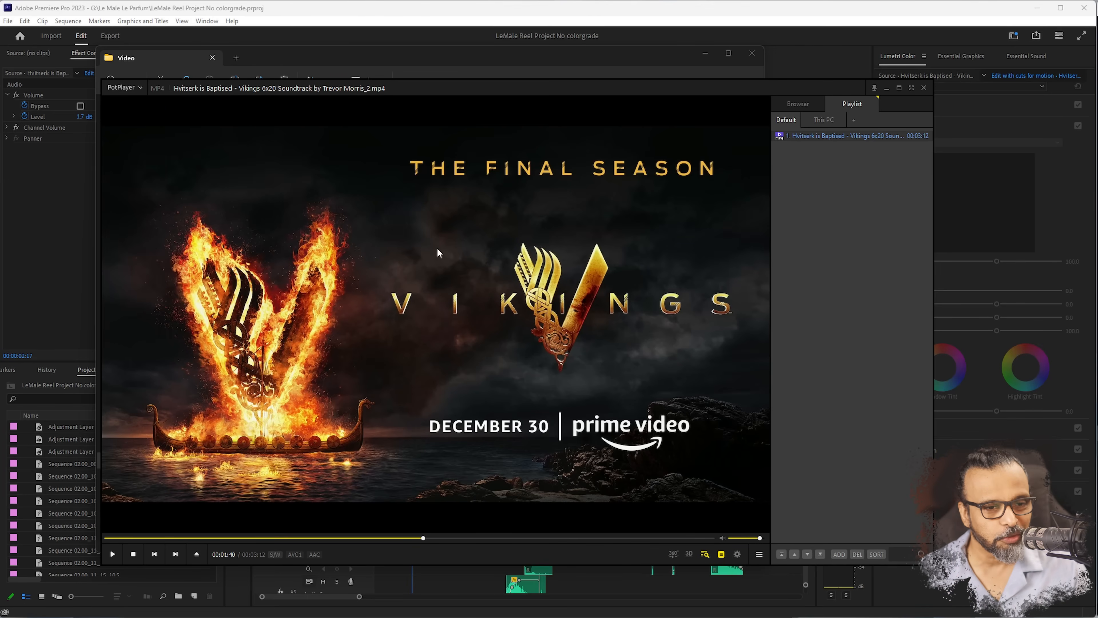
left_click(924, 88)
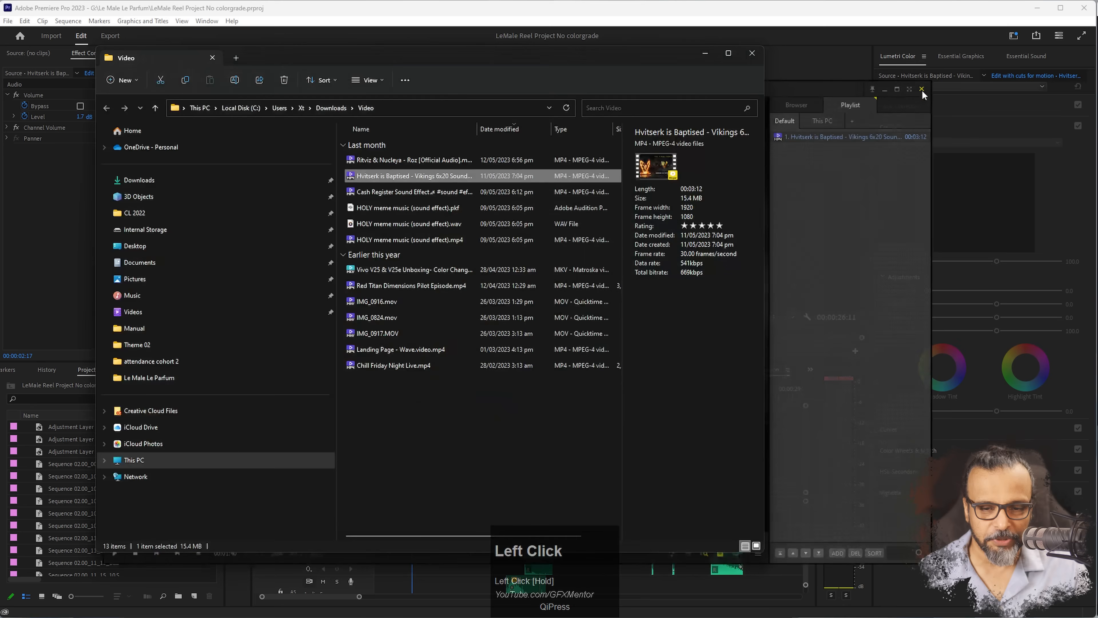
- Import the "Hvitserk is Baptised" soundtrack MP4 from the Video folder into the class 3 perfume project and load it for source preview
left_click_drag(353, 178, 62, 46)
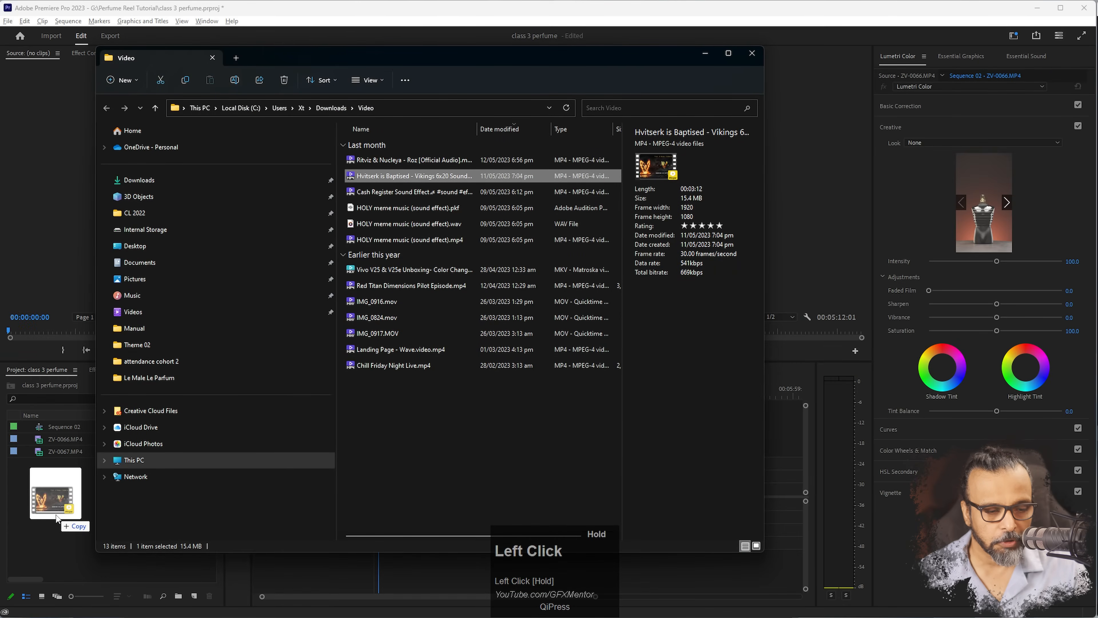
left_click_drag(65, 530, 71, 536)
left_click(60, 522)
left_click_drag(39, 470, 132, 185)
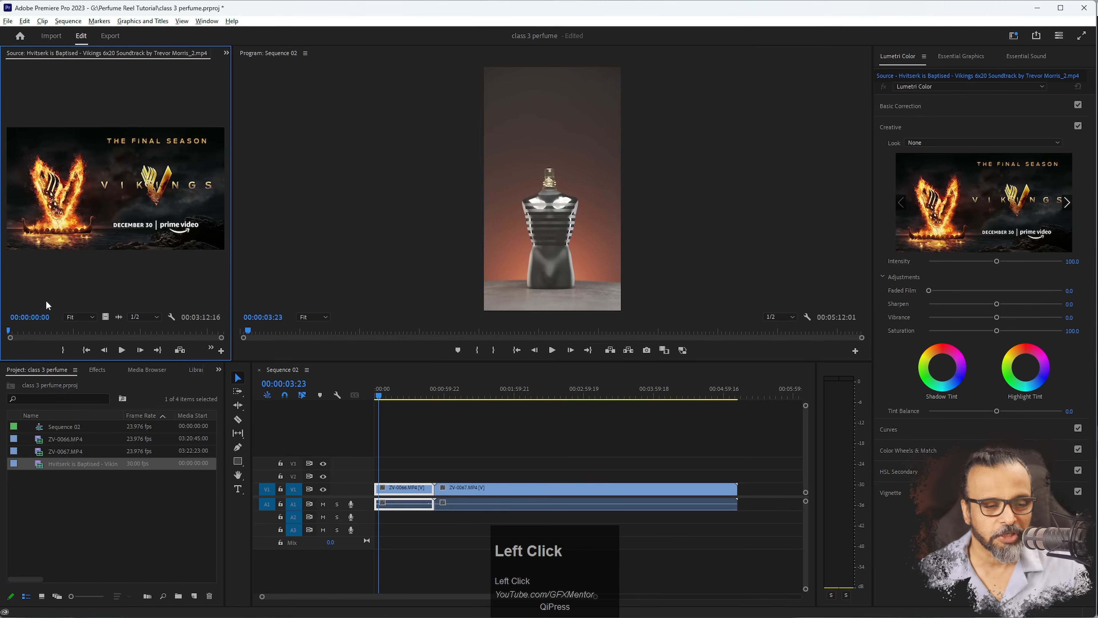
- Audition the "Hvitserk is Baptised" source and mark its In point at 00:01:32:24 and Out point at 00:01:48:29
left_click_drag(10, 332, 98, 332)
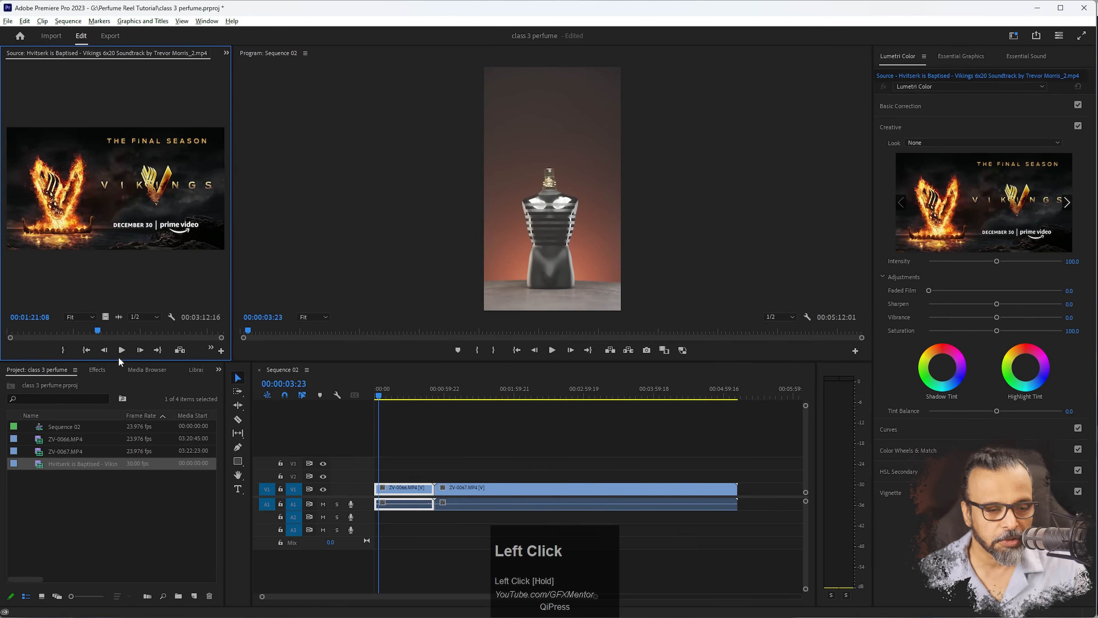
left_click(122, 351)
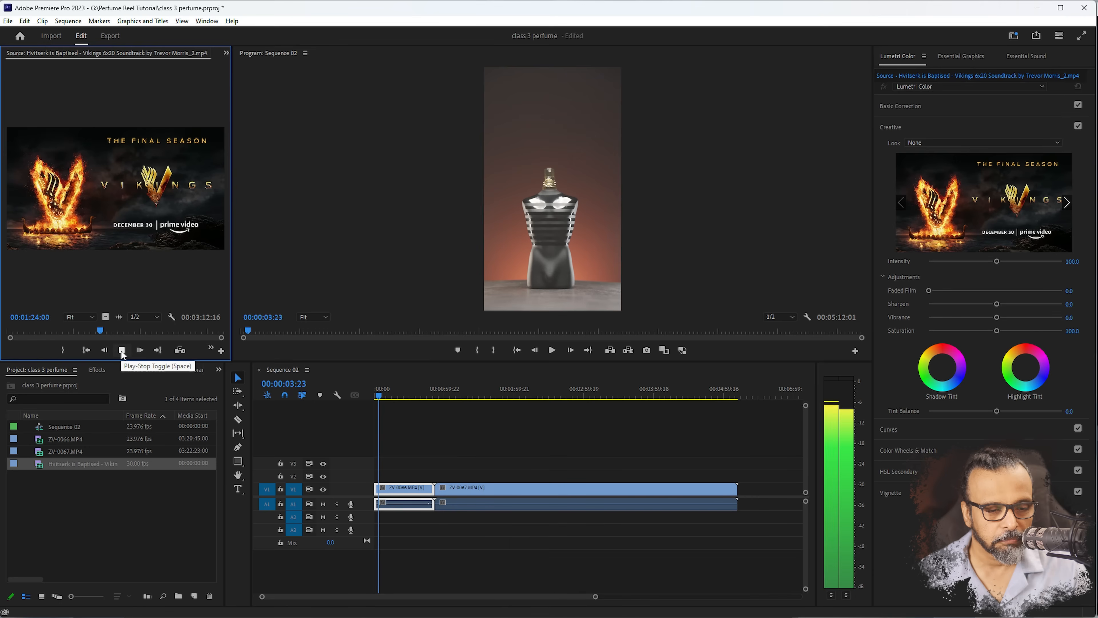
left_click_drag(103, 333, 117, 333)
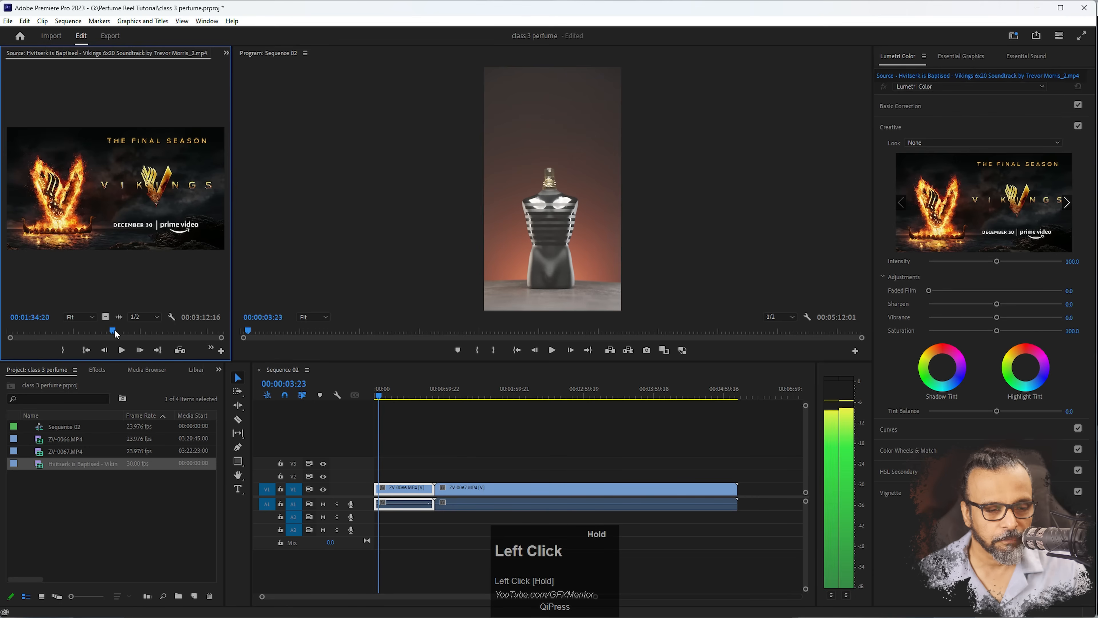
left_click(122, 351)
left_click(122, 350)
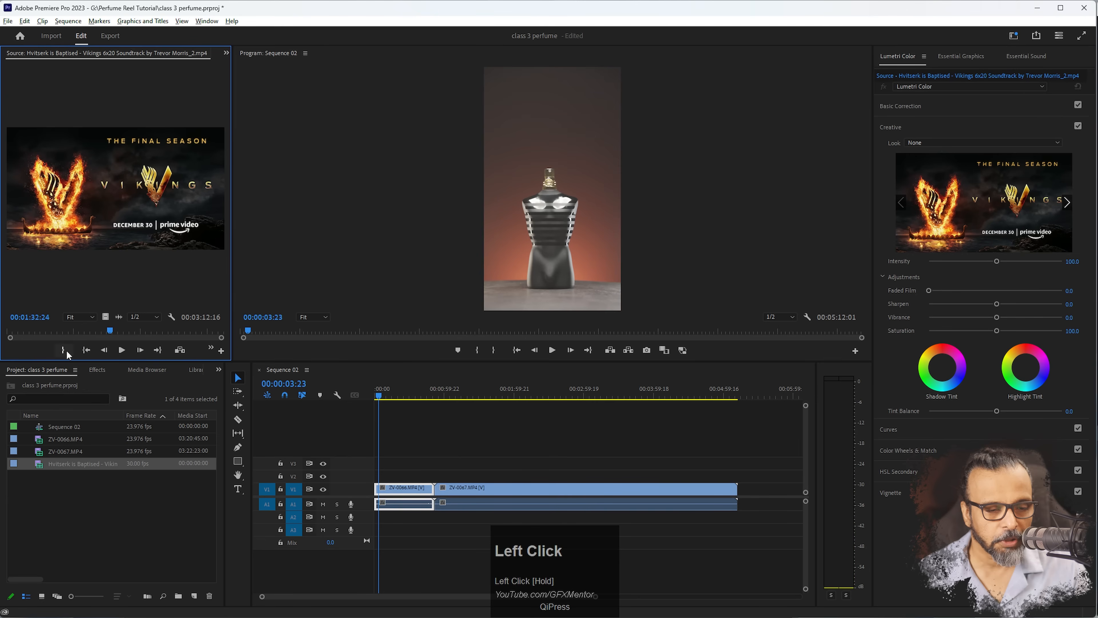
left_click_drag(116, 333, 131, 333)
key("o")
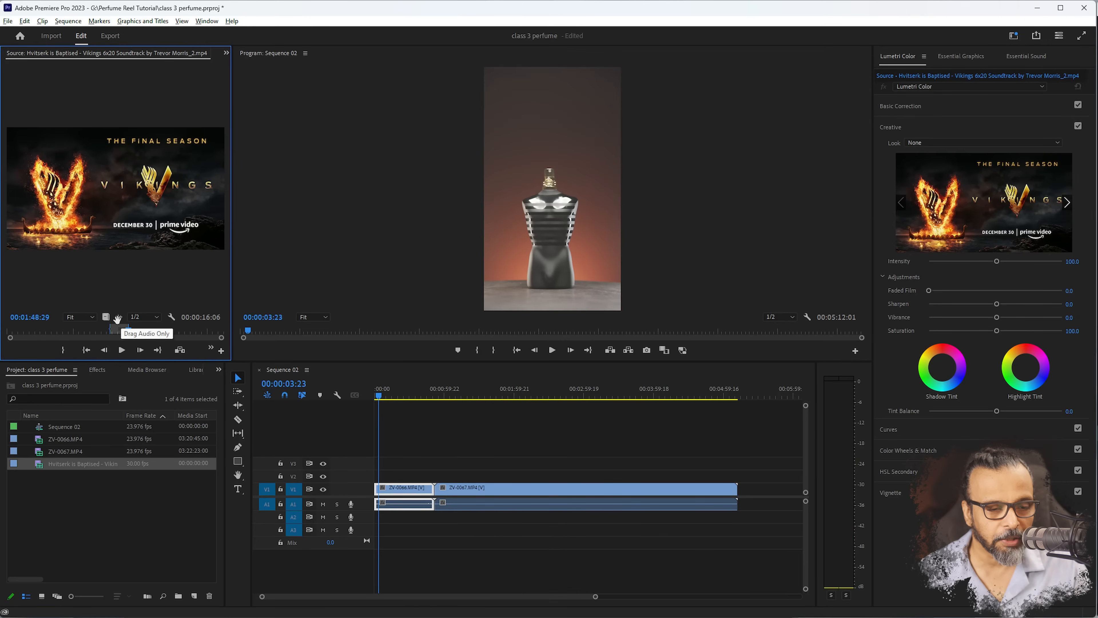
- Place only the audio of the marked soundtrack range on track A2 at the sequence start and play it
left_click_drag(118, 316, 380, 526)
key("space")
scroll(381, 524, "up", 2, "alt")
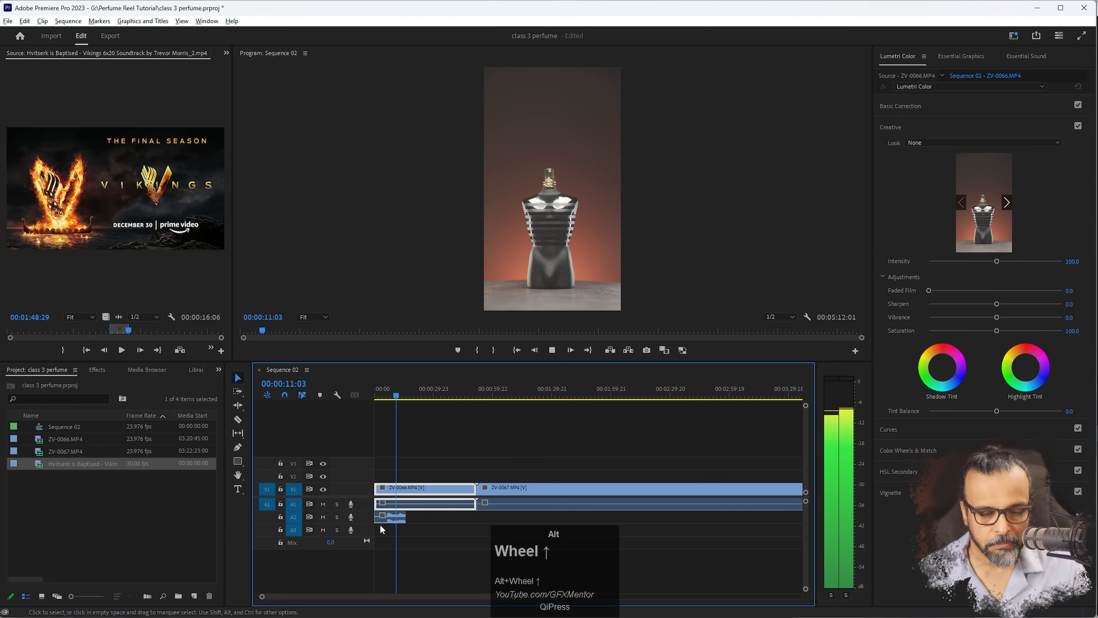
scroll(380, 523, "up", 2, "alt")
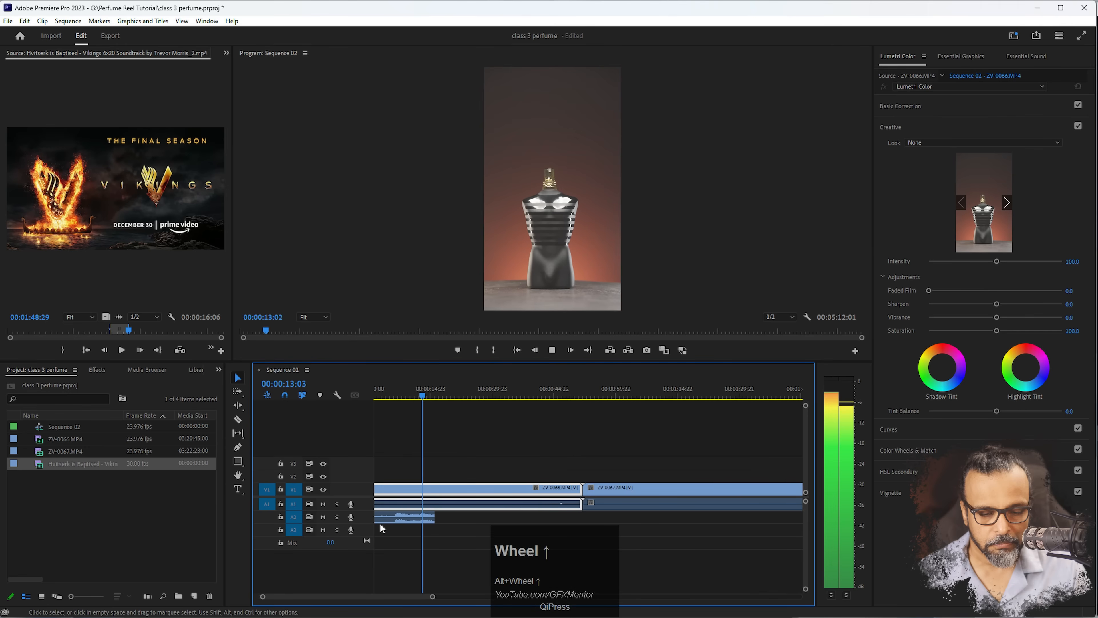
- Extend the end of the Hvitserk audio clip on A2, play it against the footage, and return to the sequence start
left_click_drag(376, 522, 444, 517)
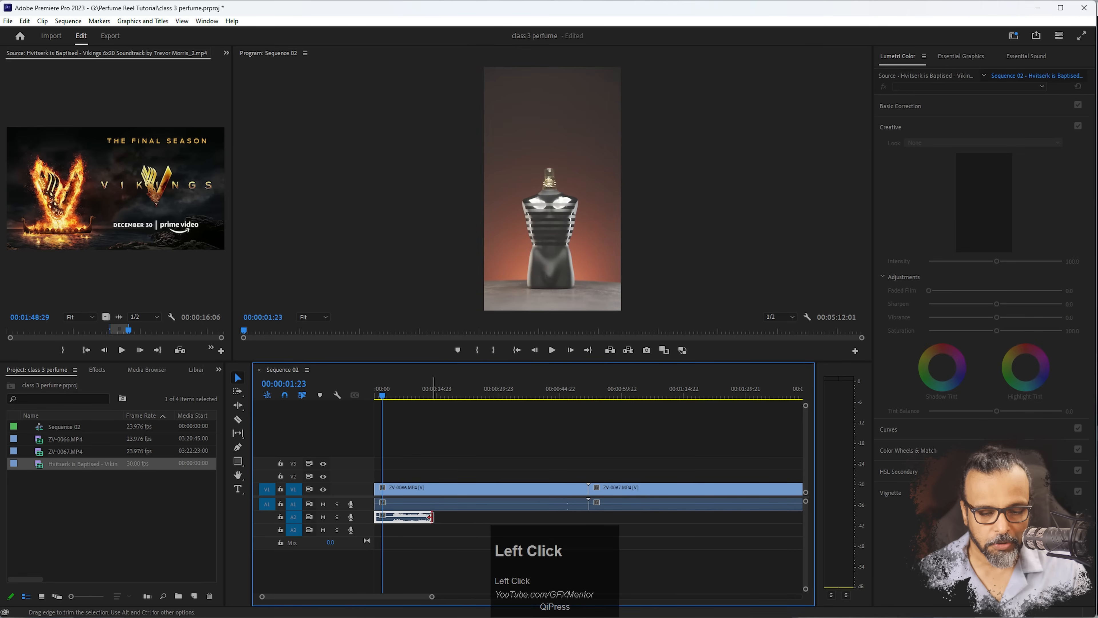
key("space")
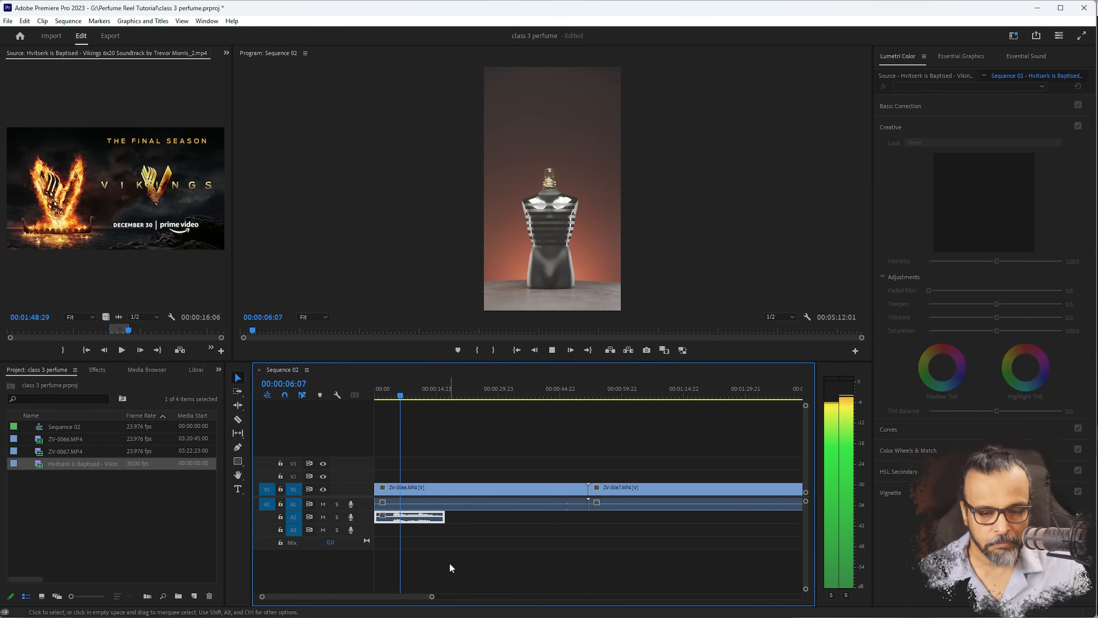
left_click_drag(402, 391, 345, 385)
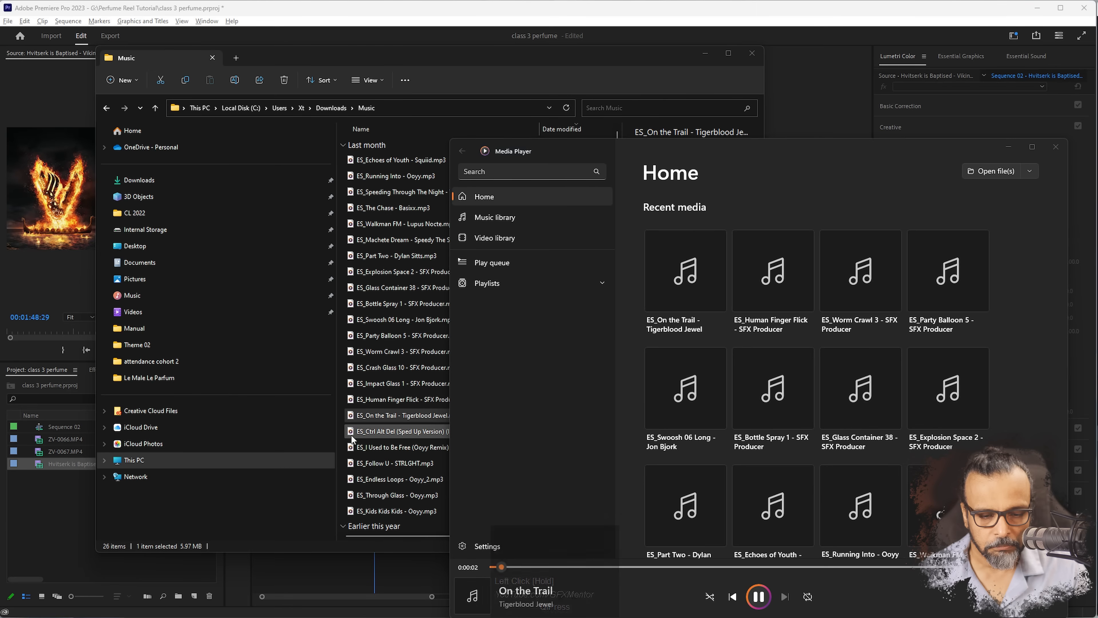
- Audition "On the Trail" in Media Player and import ES_On the Trail - Tigerblood Jewel.mp3 from the Music folder into the project
left_click(546, 567)
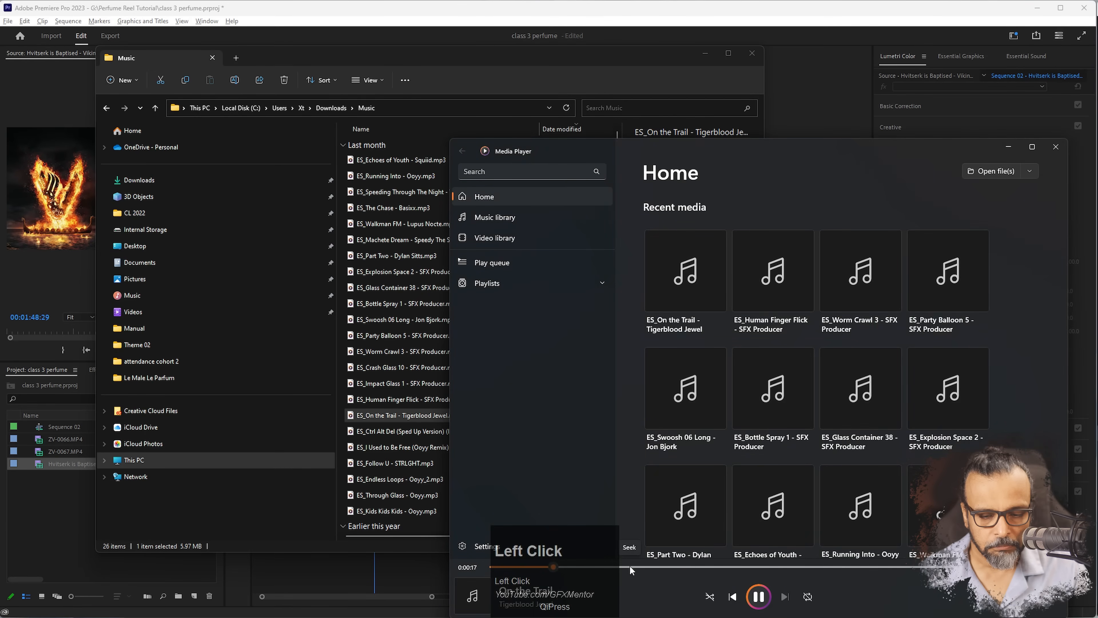
key("space")
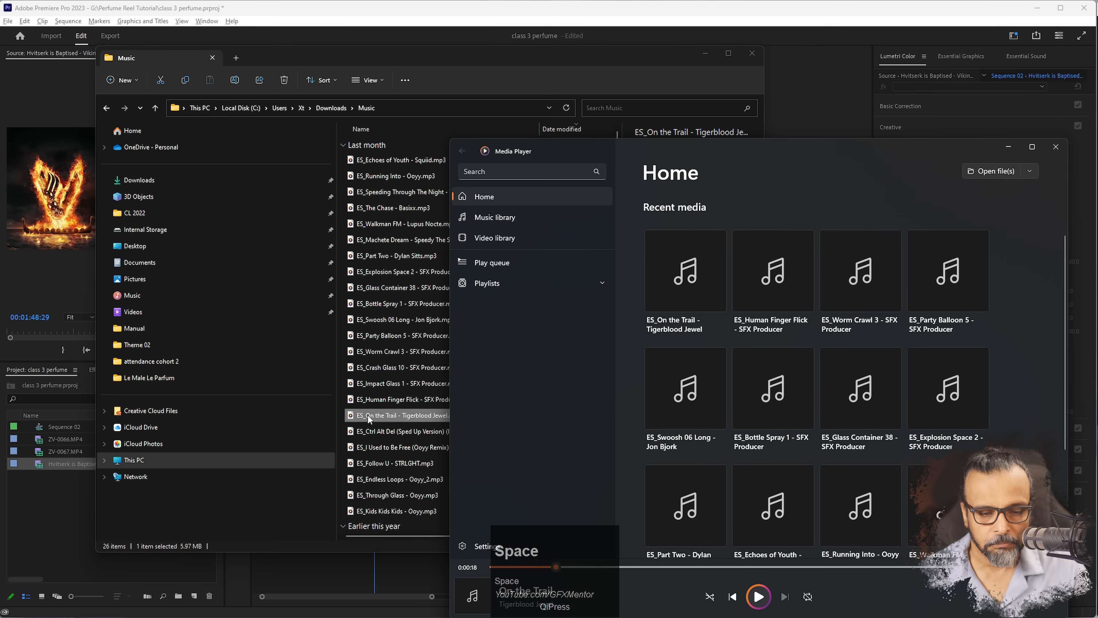
left_click_drag(358, 419, 42, 487)
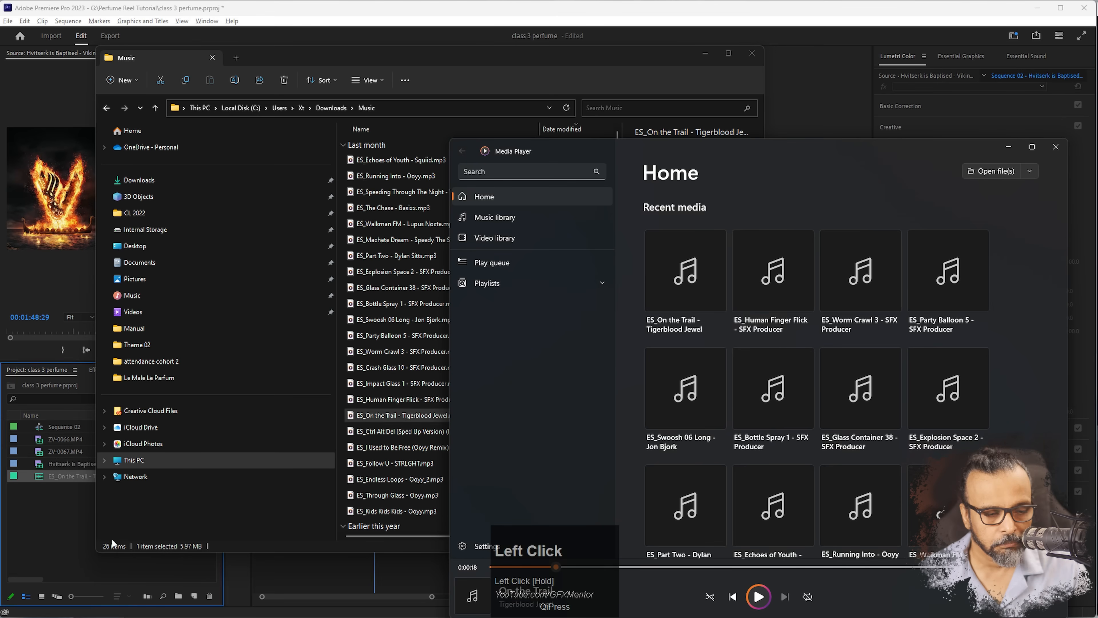
left_click(41, 479)
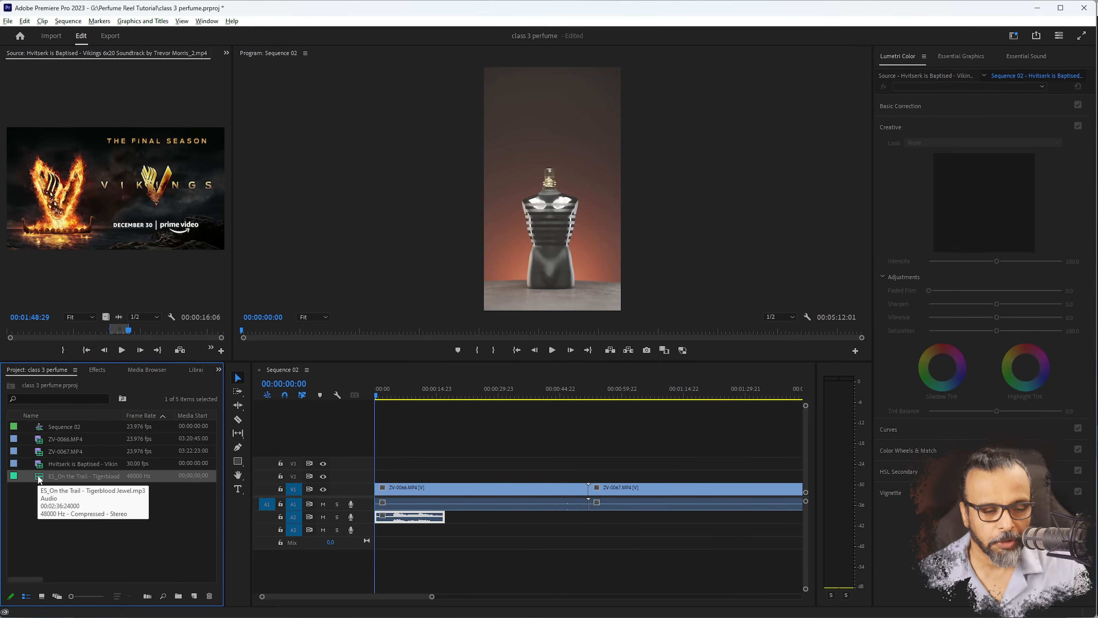
- Place ES_On the Trail - Tigerblood Jewel.mp3 on audio track A3 at the start of Sequence 02
left_click_drag(38, 479, 376, 537)
scroll(382, 521, "down", 3)
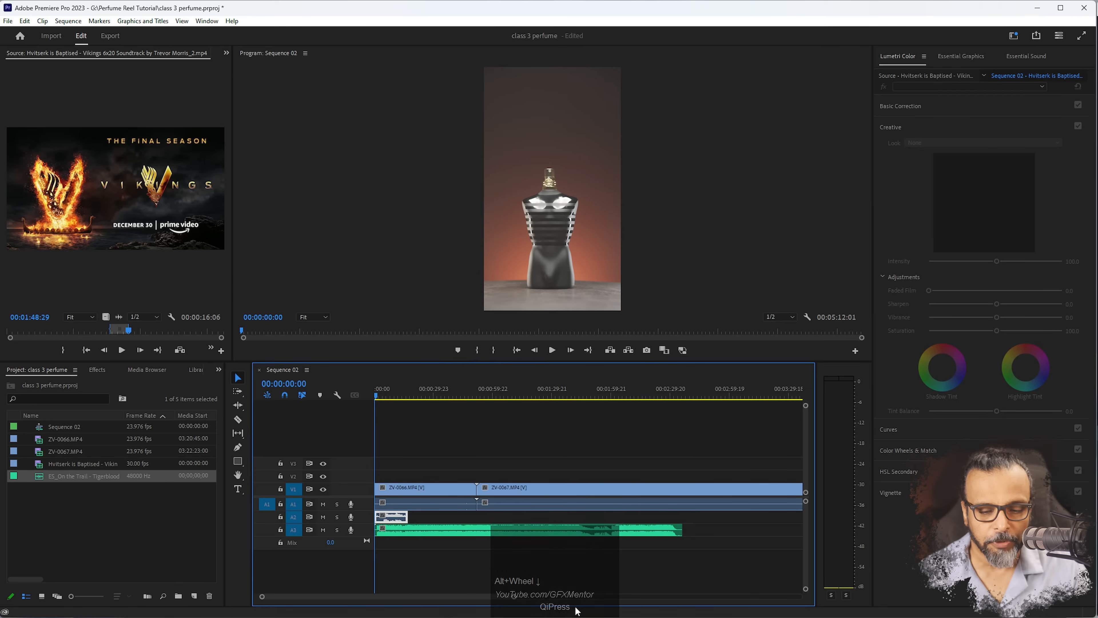
left_click(544, 569)
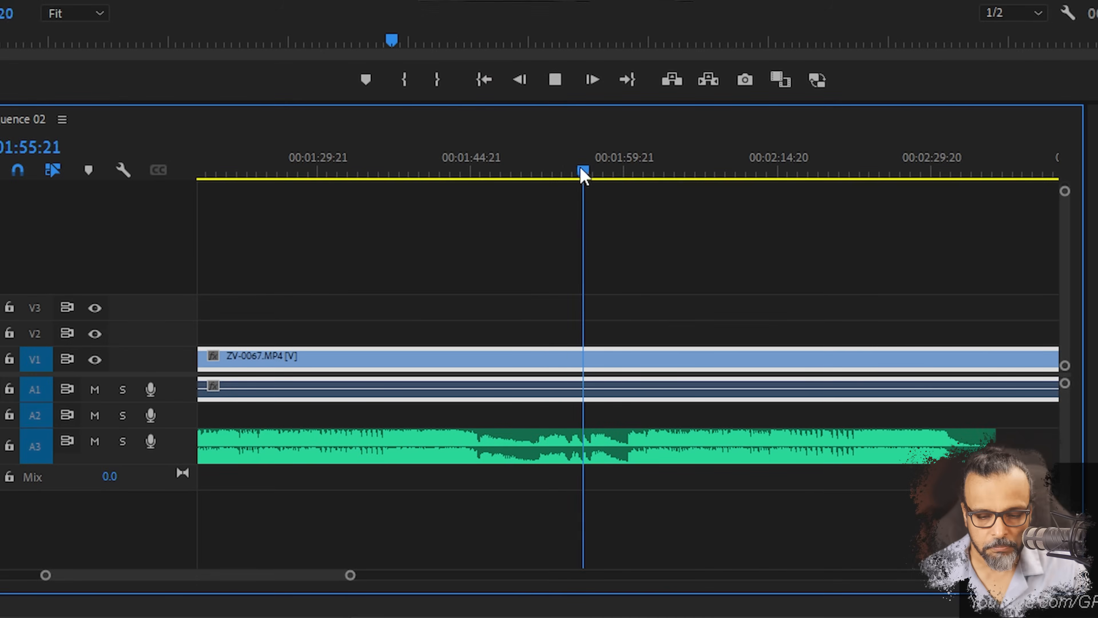
- Audition the music's quieter passage, split the "On the Trail" clip at 00:01:51:17, and delete the portion before the cut
left_click_drag(583, 172, 543, 175)
key("space")
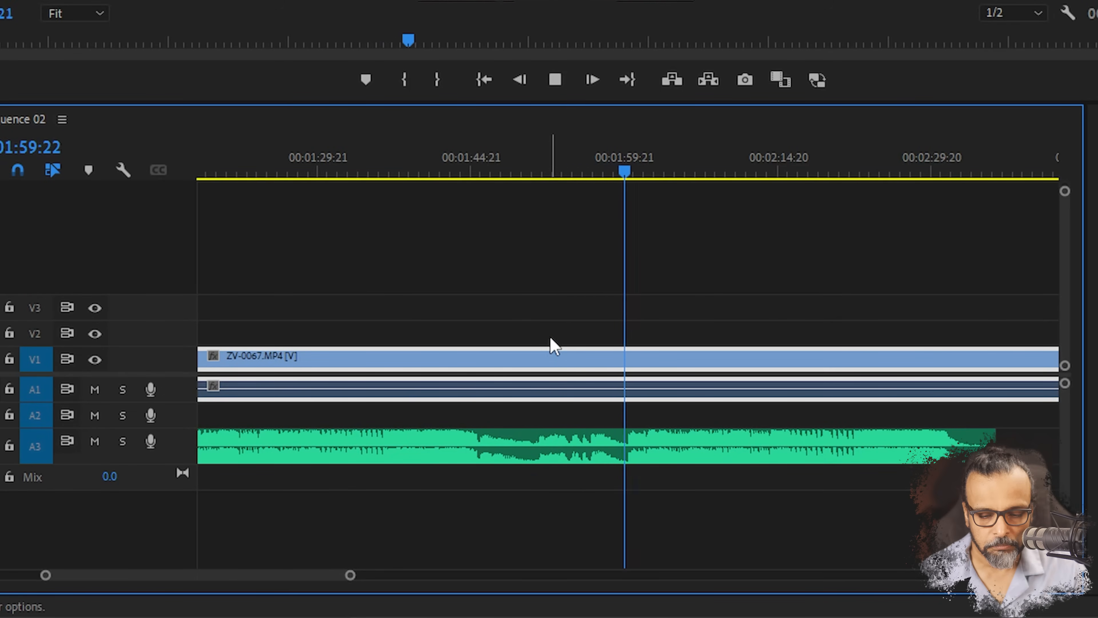
left_click_drag(529, 177, 540, 170)
left_click(605, 446)
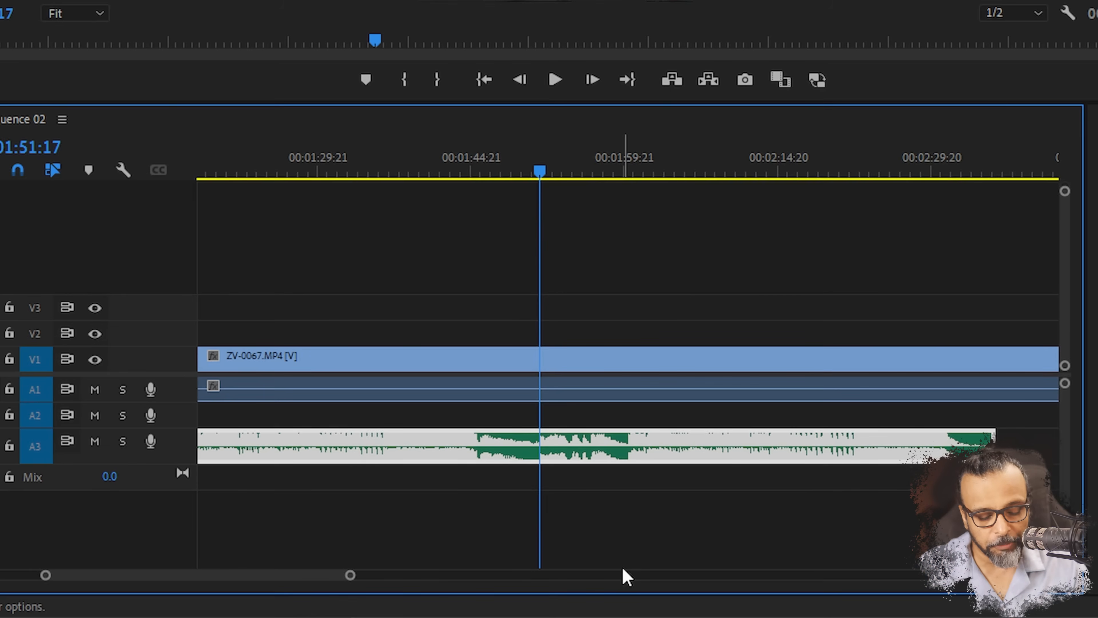
key("ctrl+k")
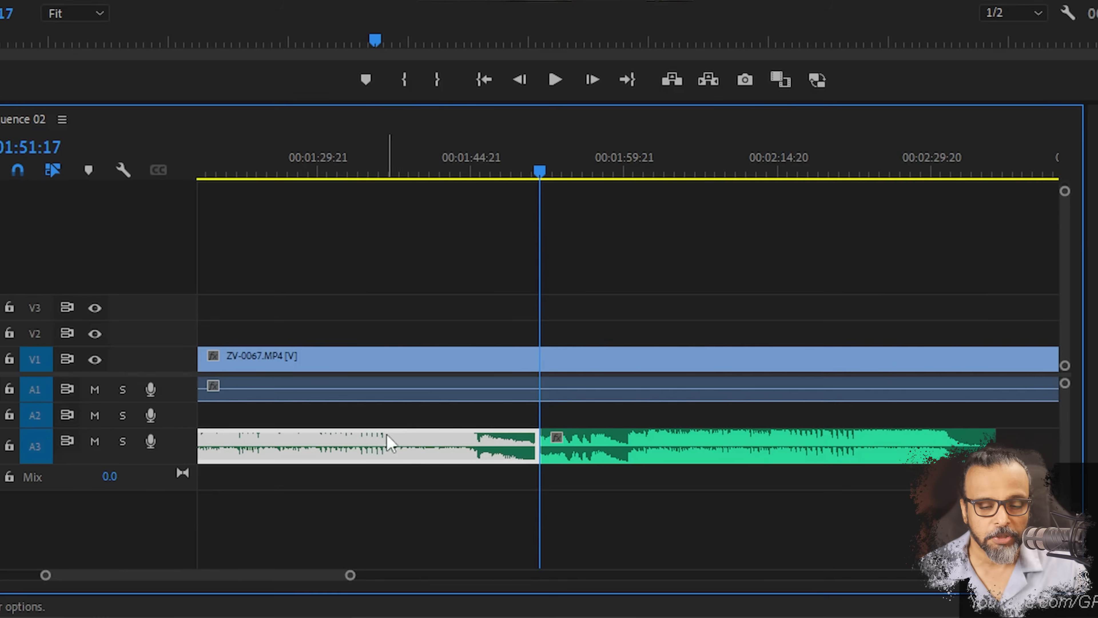
key("Delete")
- Move the remaining "On the Trail" clip earlier on A3 so its start overlaps the end of the Hvitserk clip
left_click_drag(699, 450, 291, 445)
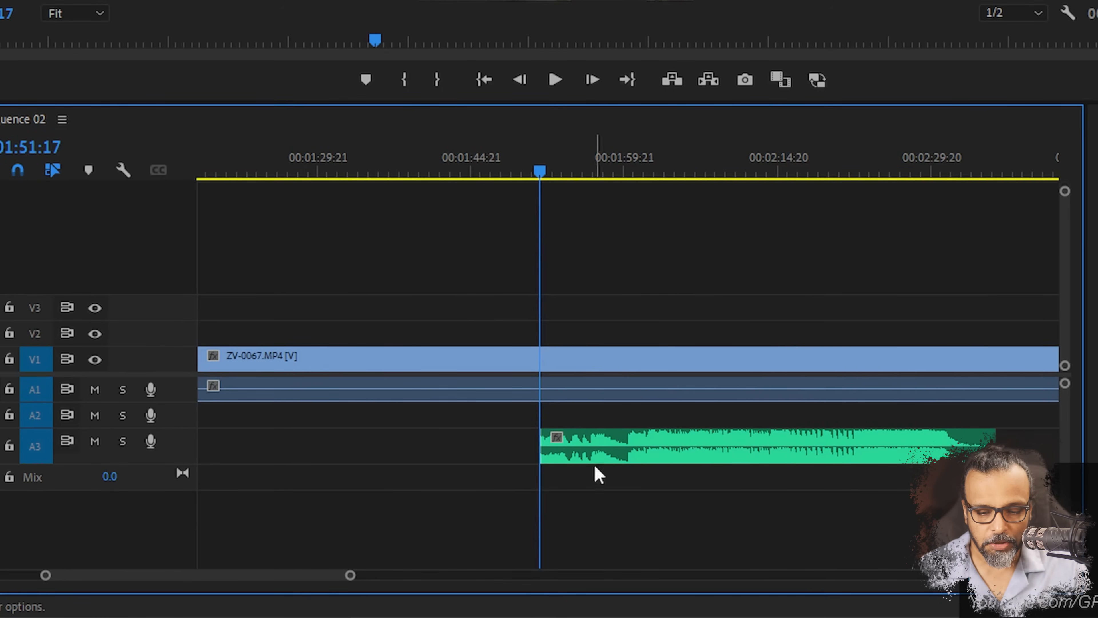
left_click_drag(402, 530, 402, 531)
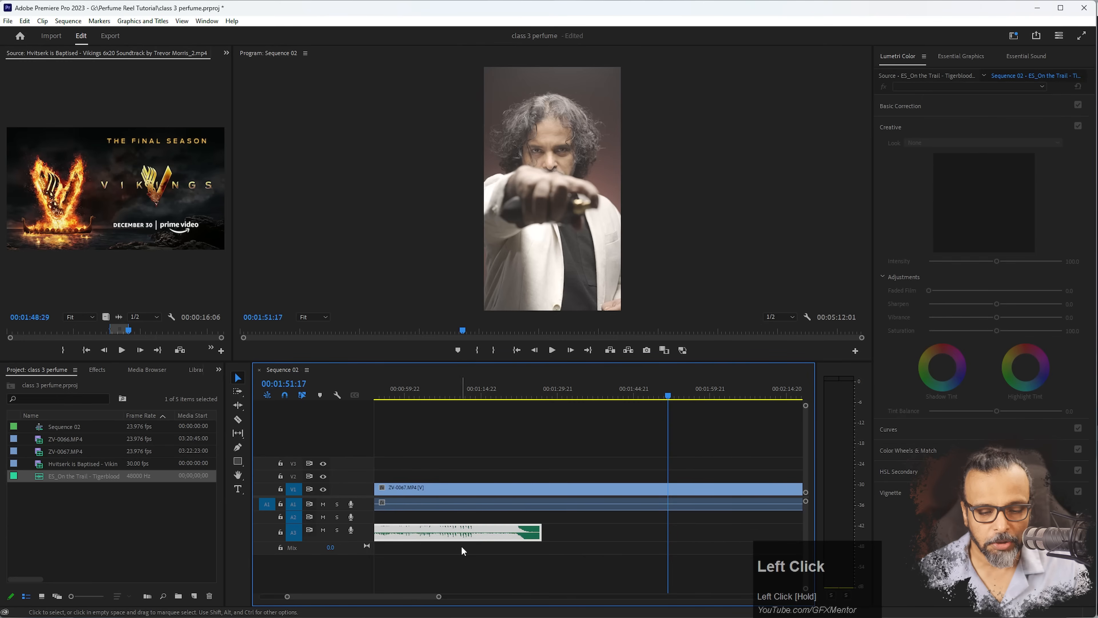
scroll(462, 546, "up", 5)
left_click(600, 538)
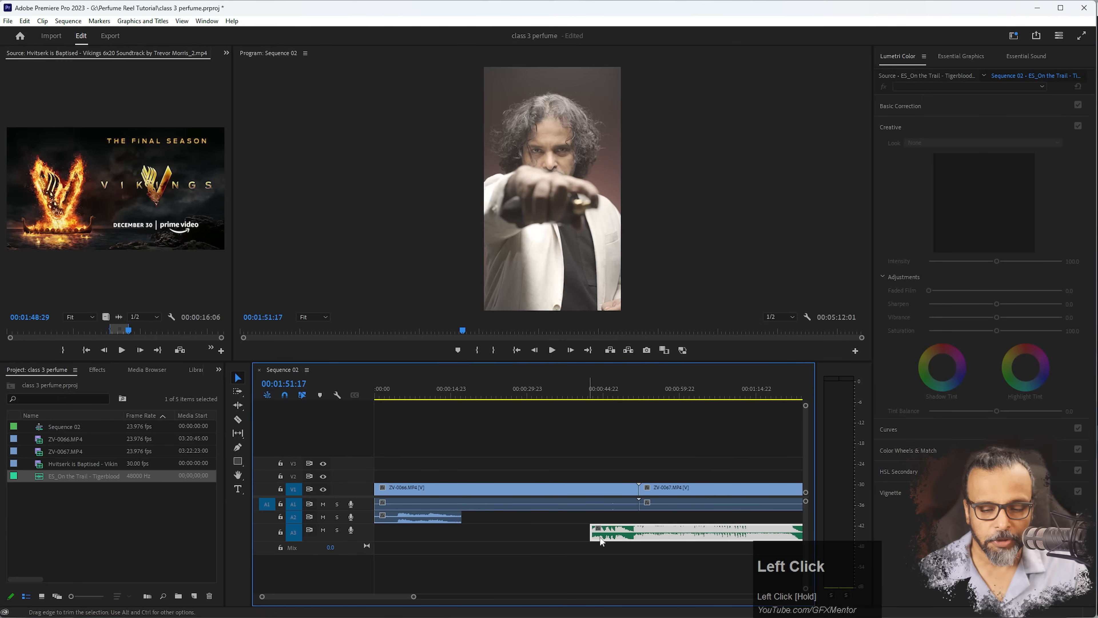
left_click_drag(679, 541, 533, 541)
- Split the opening video and Hvitserk audio at 00:00:02:20, ripple delete the portion before the cut, and play the result
left_click_drag(431, 387, 399, 383)
left_click_drag(376, 517, 380, 518)
left_click_drag(399, 392, 389, 396)
key("e")
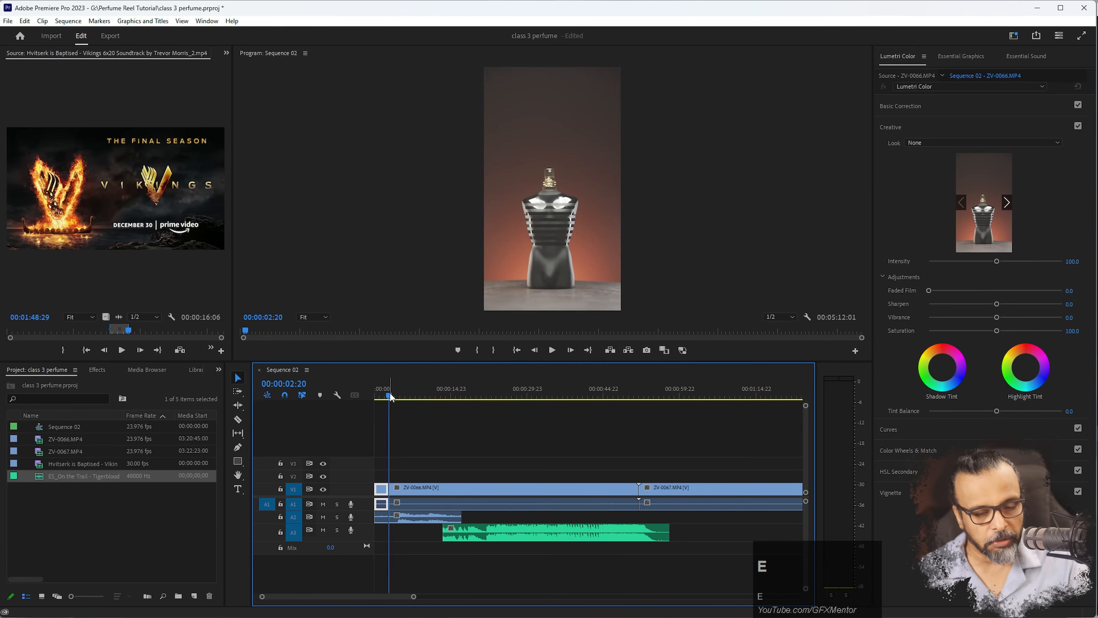
left_click_drag(381, 535, 375, 457)
key("r")
key("space")
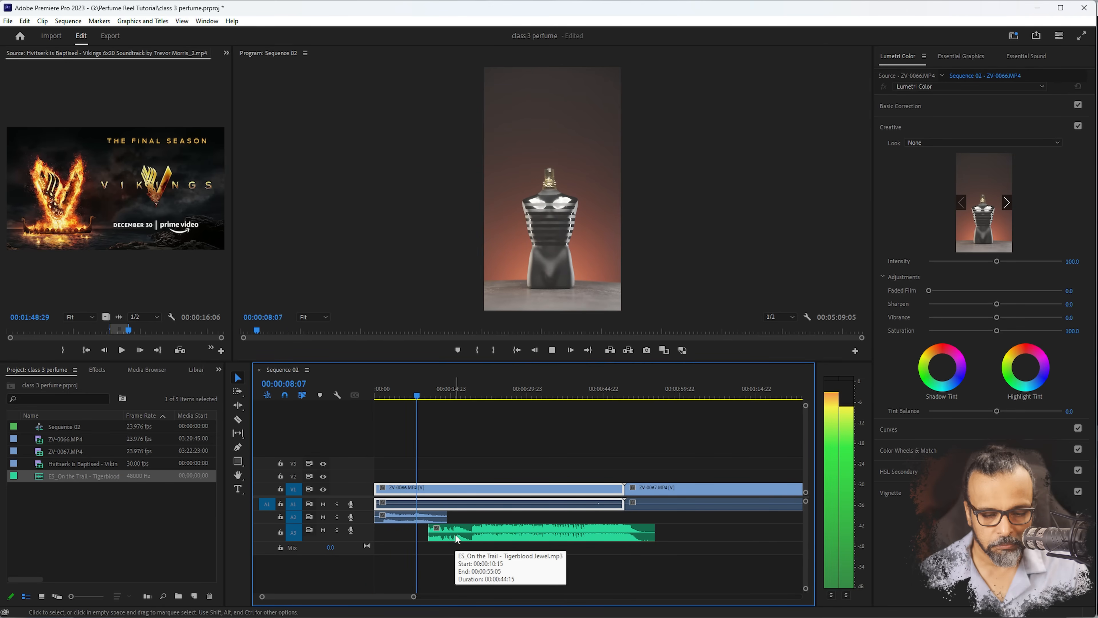
- Play the overlap between the Hvitserk and "On the Trail" clips to check the music transition against the footage
key("space")
left_click_drag(448, 387, 425, 388)
key("space")
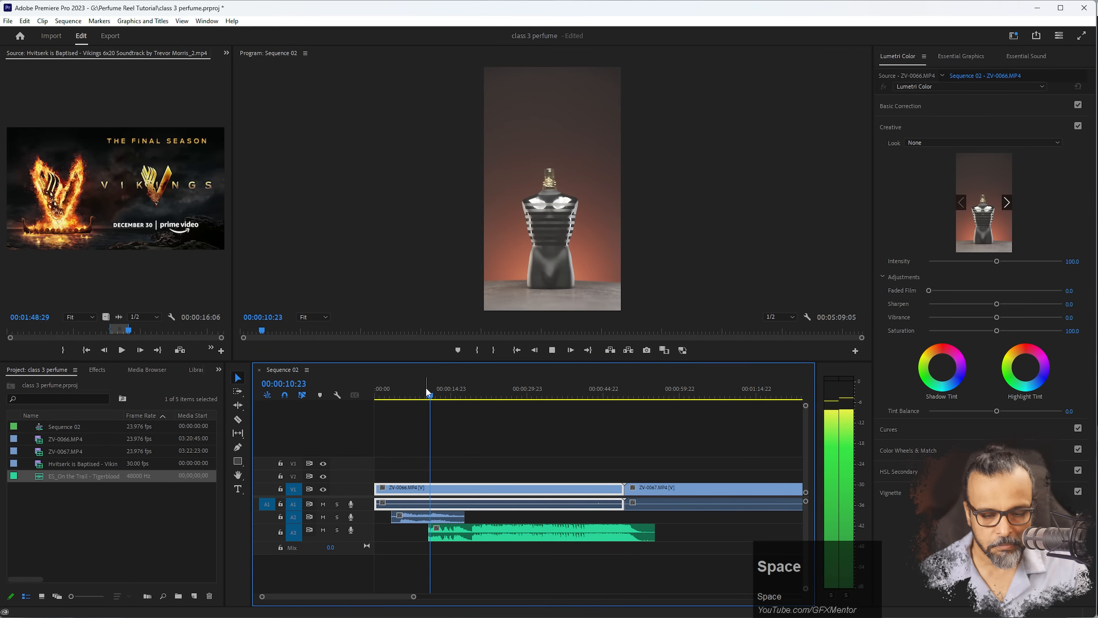
left_click_drag(428, 387, 424, 387)
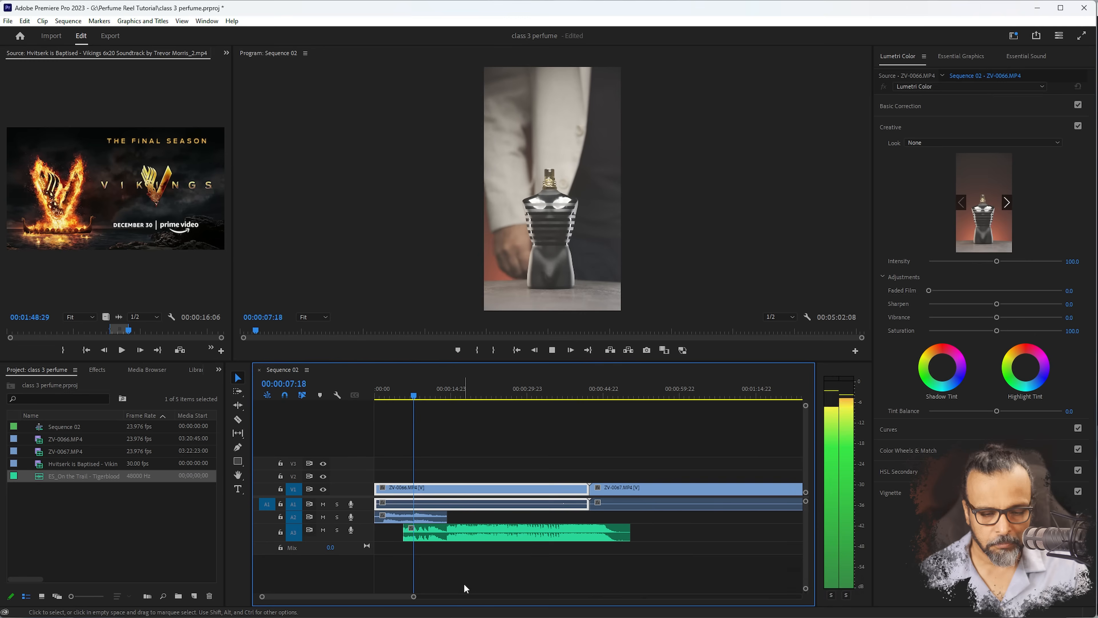
key("space")
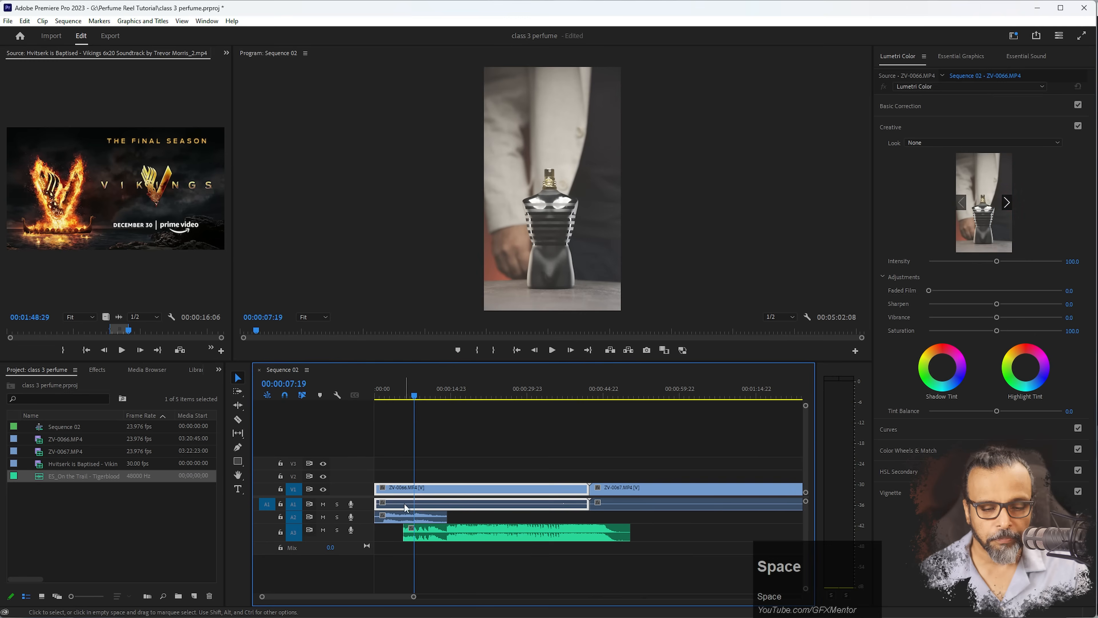
- Add a 0.0 dB volume Level keyframe to the Hvitserk audio clip on A2 at 00:00:04:20
left_click(407, 517)
left_click_drag(414, 404, 399, 395)
left_click(407, 519)
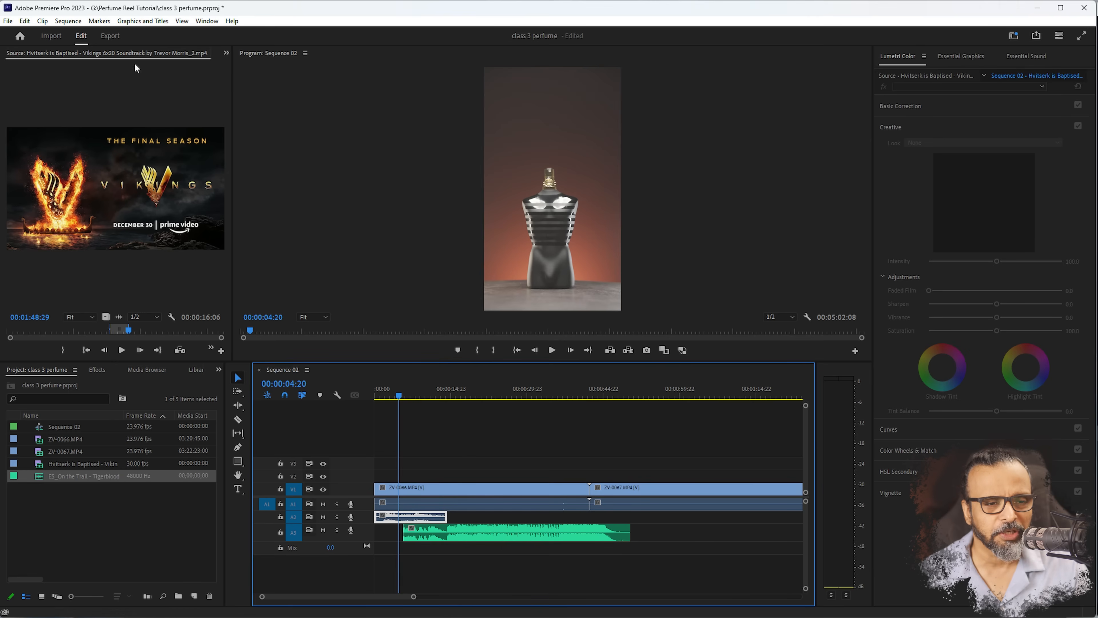
left_click(225, 54)
left_click(246, 72)
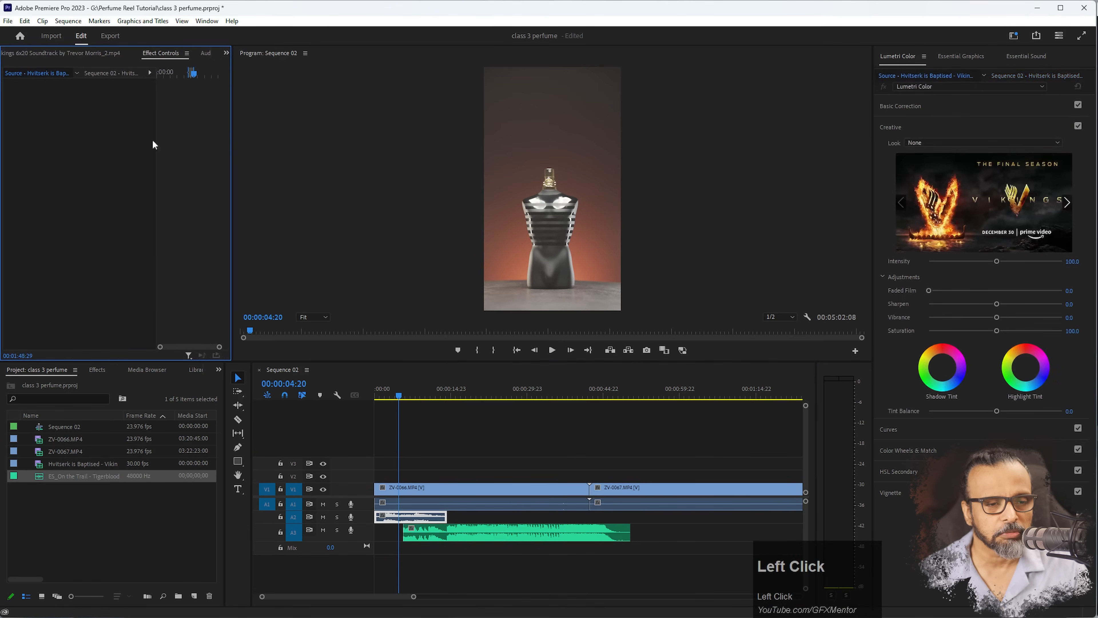
left_click(394, 519)
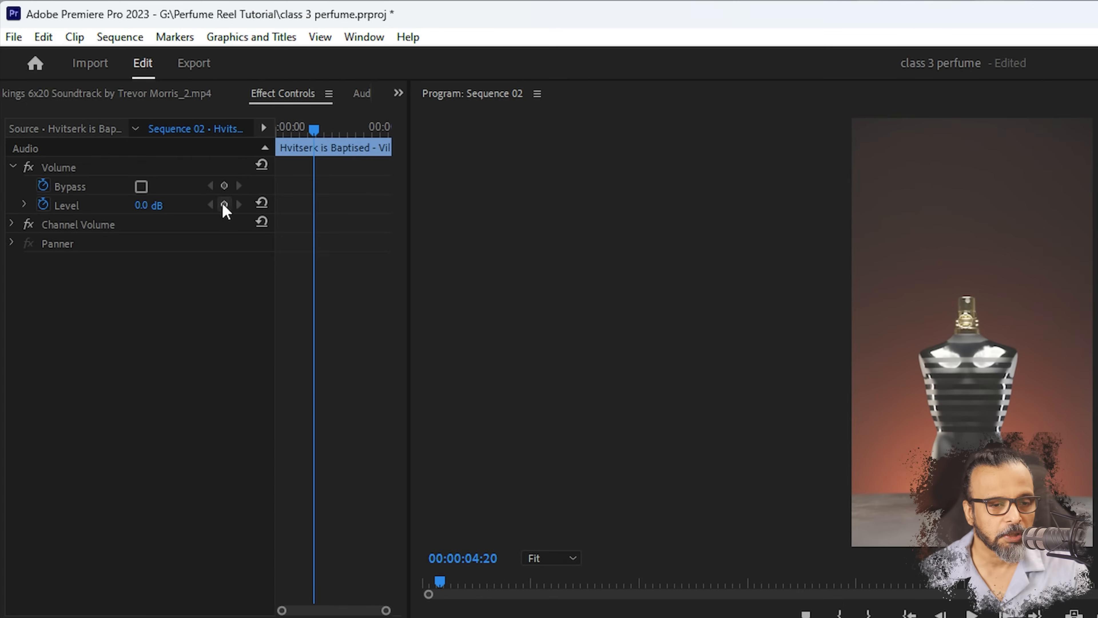
left_click(224, 205)
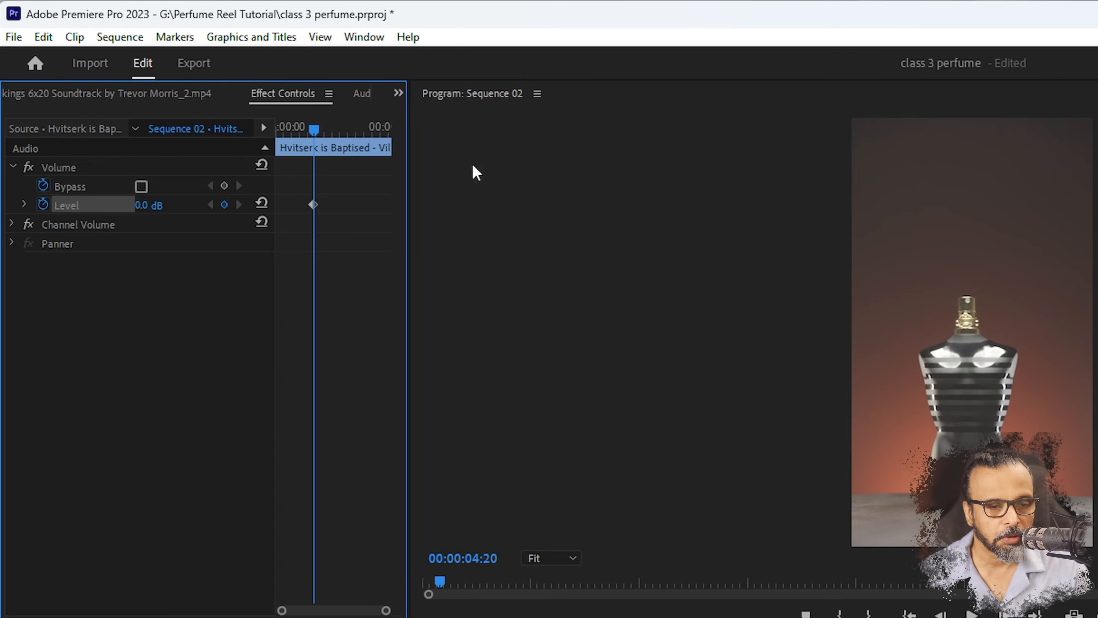
- Keyframe the Hvitserk clip's volume Level to -281.1 dB at 00:00:08:12 and play the fade-out from the sequence start
key("space")
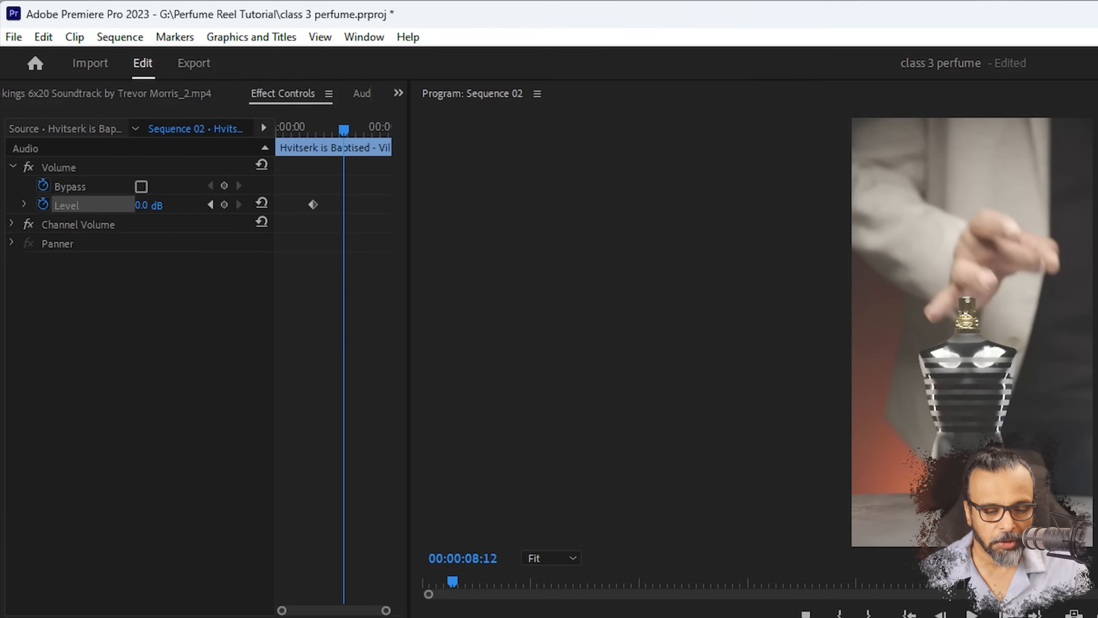
left_click(151, 205)
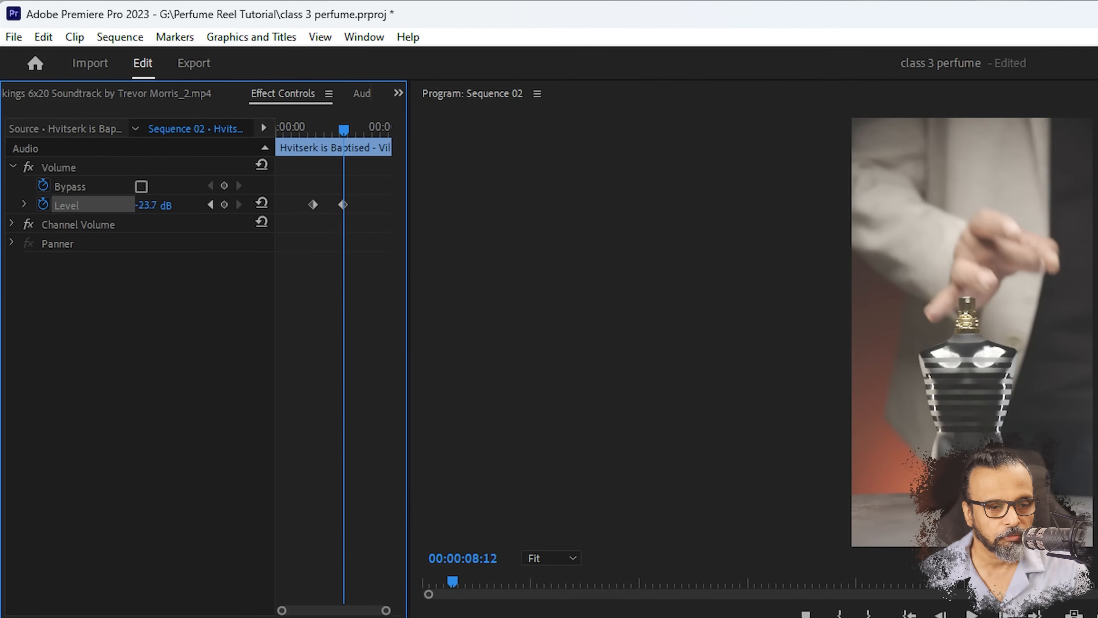
key("Home")
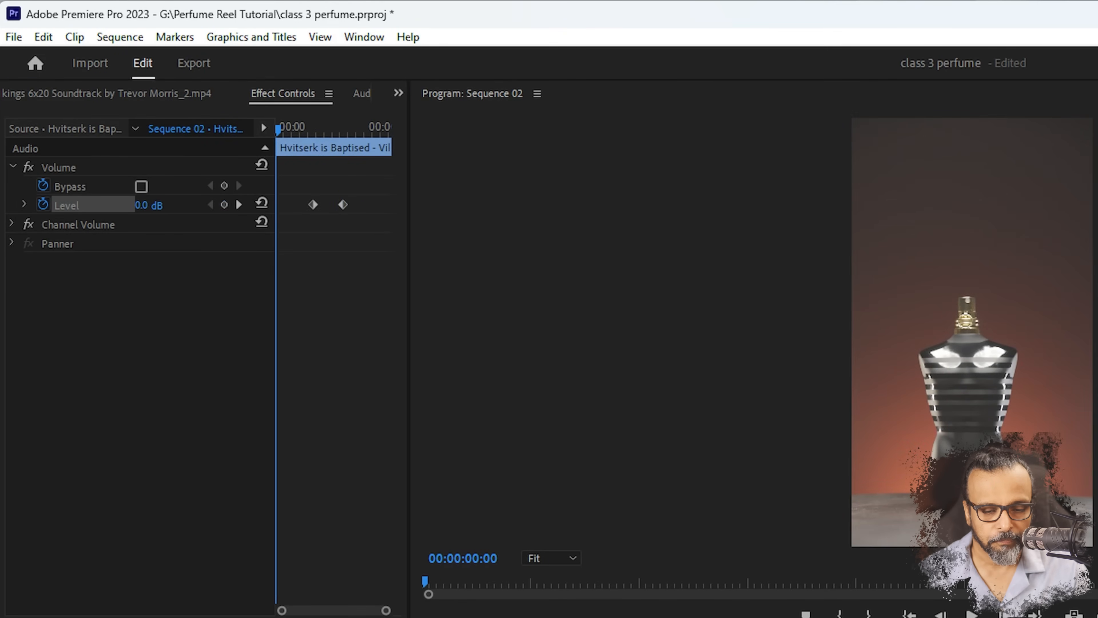
key("space")
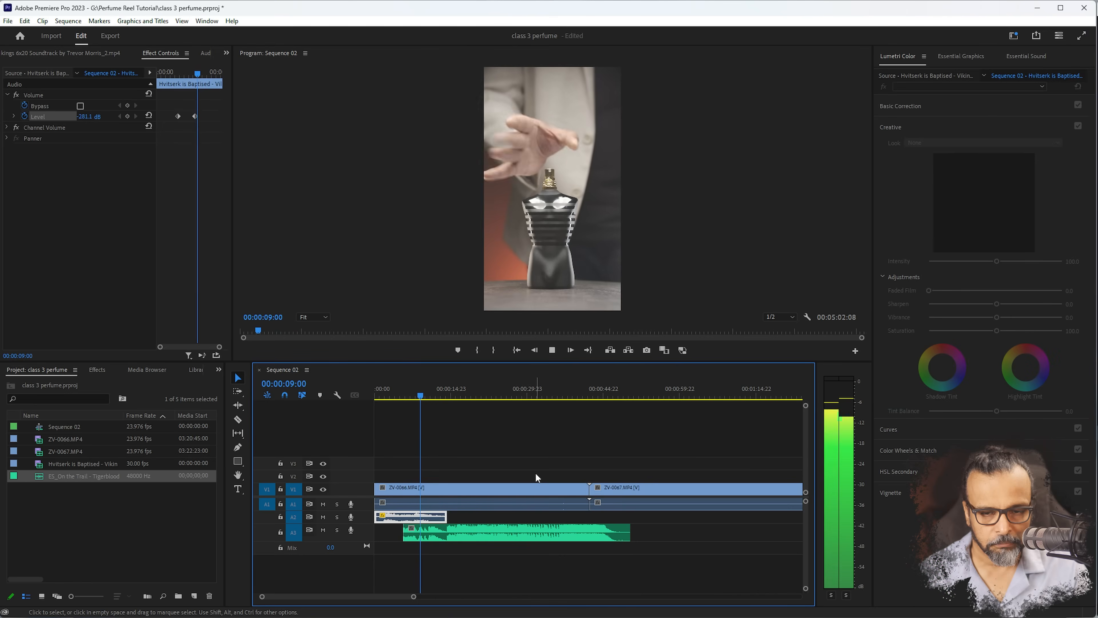
- Stop playback and lock the music tracks A2 and A3
key("space")
left_click(341, 495)
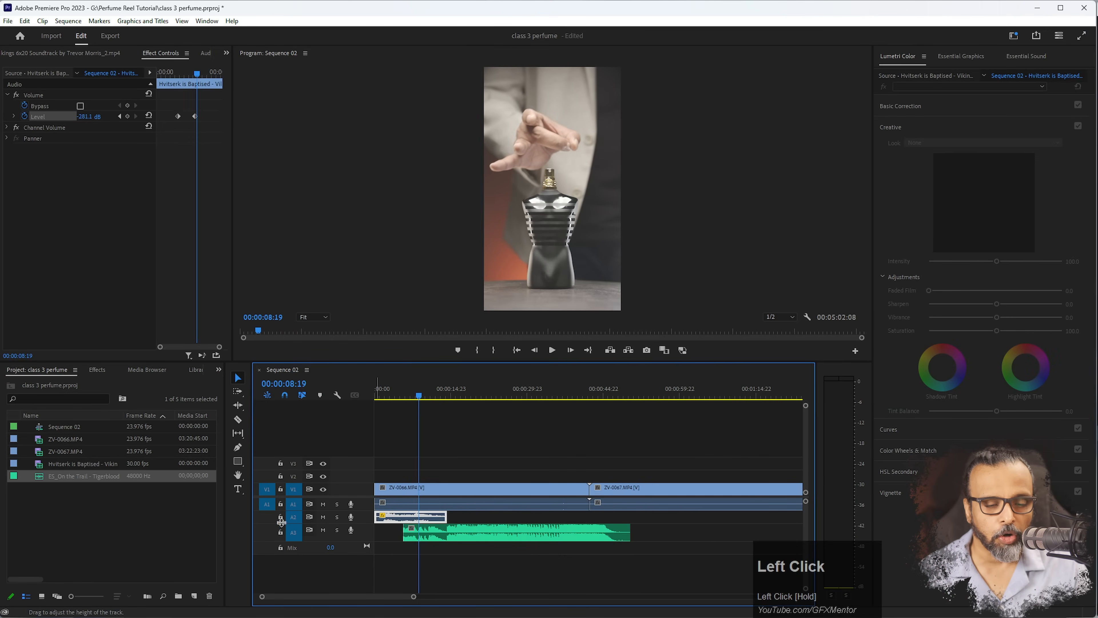
left_click_drag(282, 535, 281, 528)
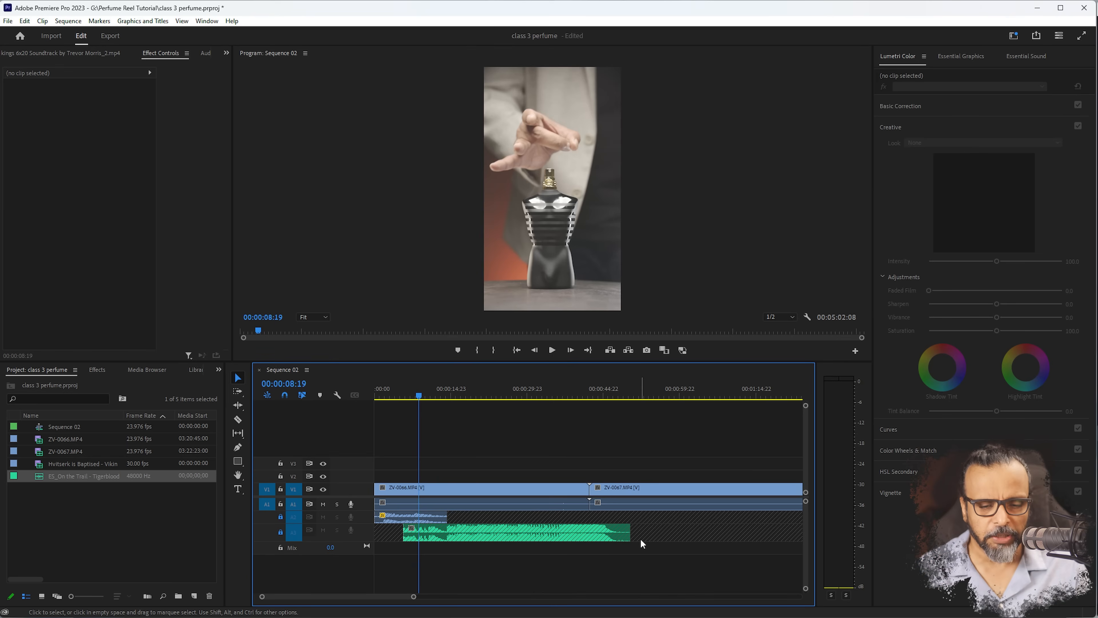
- Play the sequence from the start to review how the opening footage runs with the two soundtracks
left_click_drag(419, 400, 369, 396)
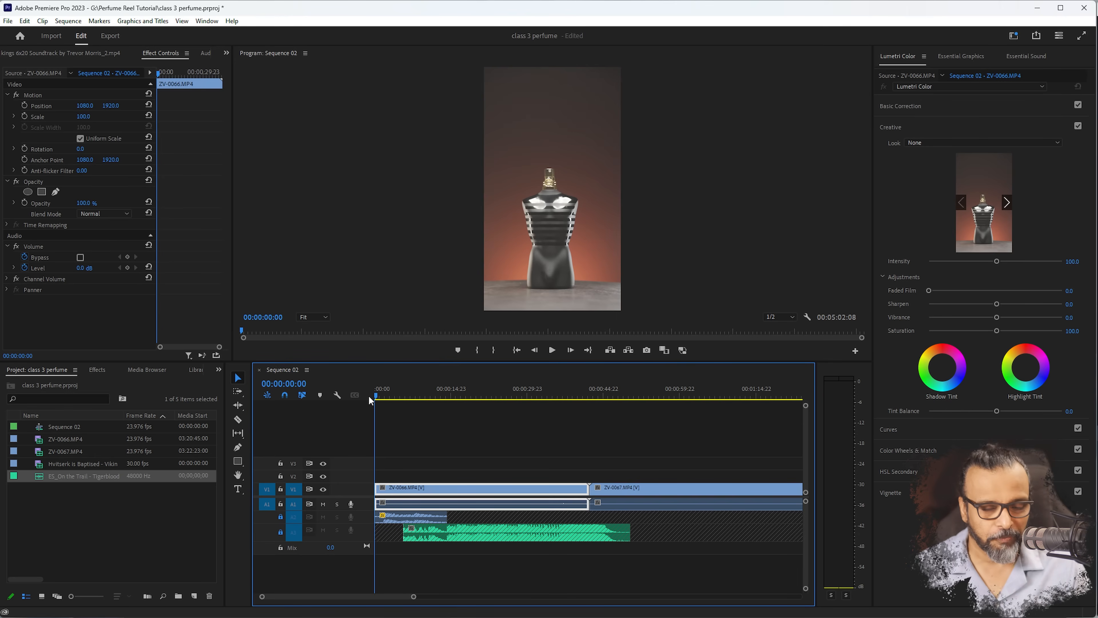
key("space")
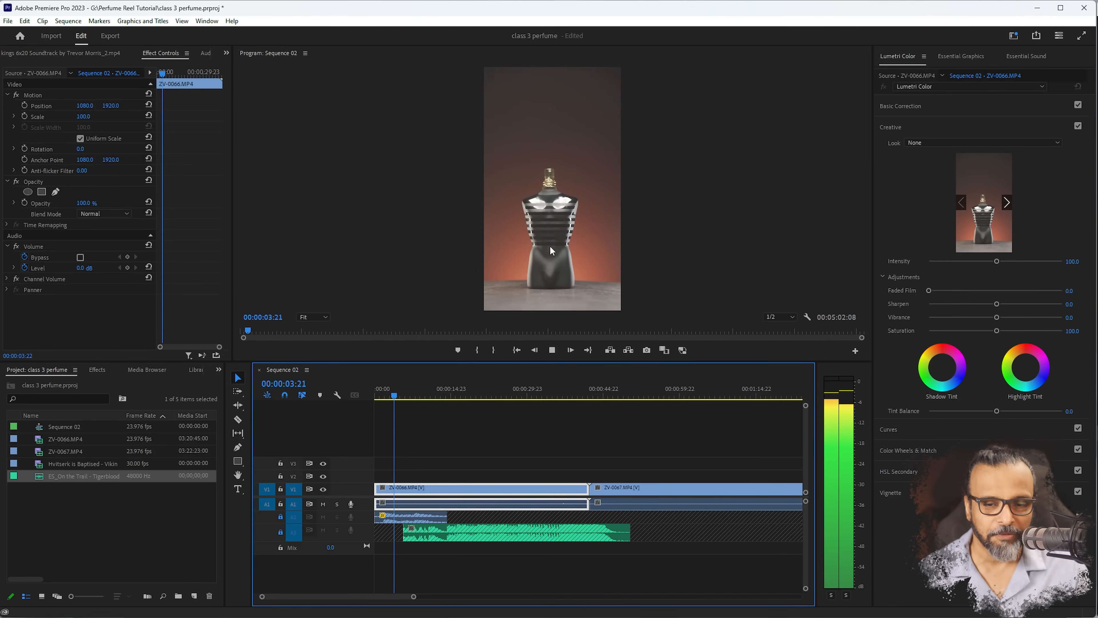
key("space")
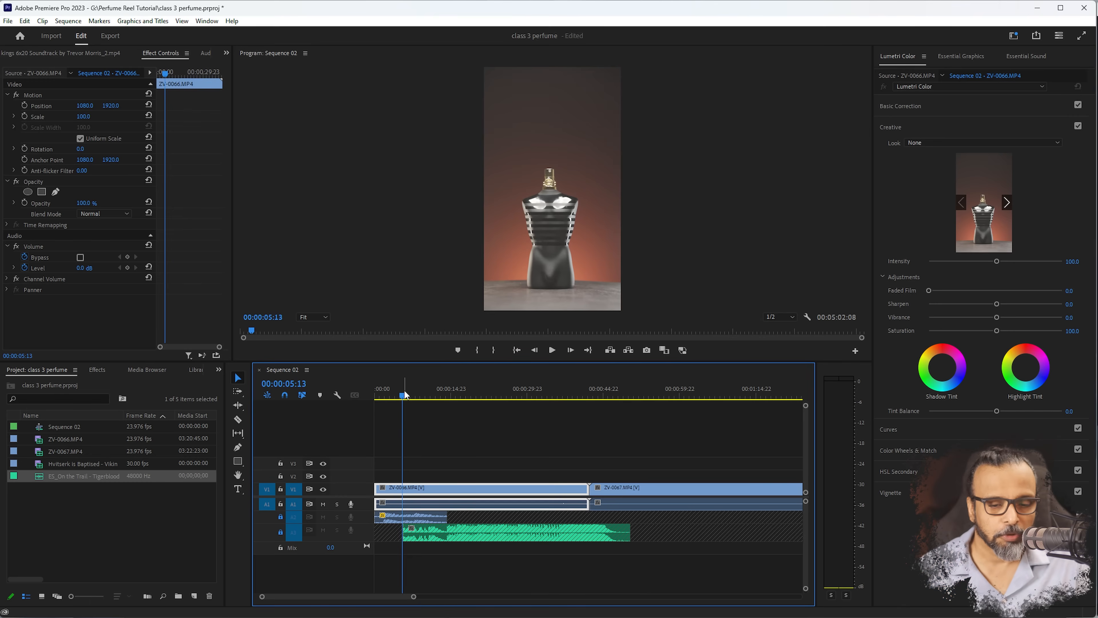
key("space")
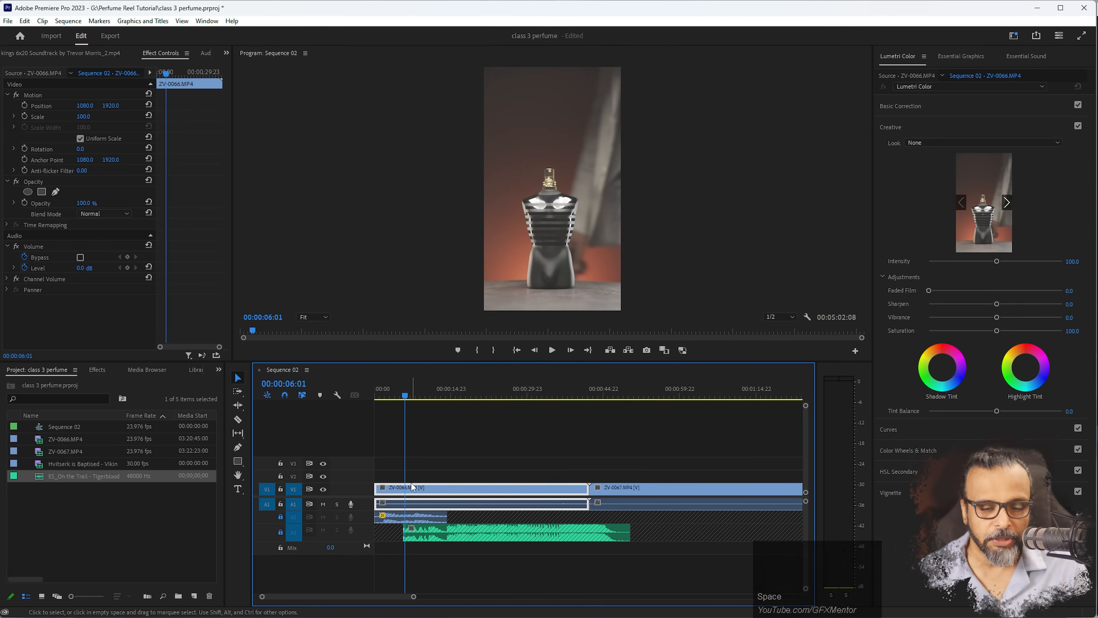
- Split the ZV-0067 clip at 00:01:57:07 and ripple delete the portion before the cut
left_click_drag(402, 397, 682, 392)
scroll(612, 454, "down", 2)
scroll(544, 477, "down", 6, "alt")
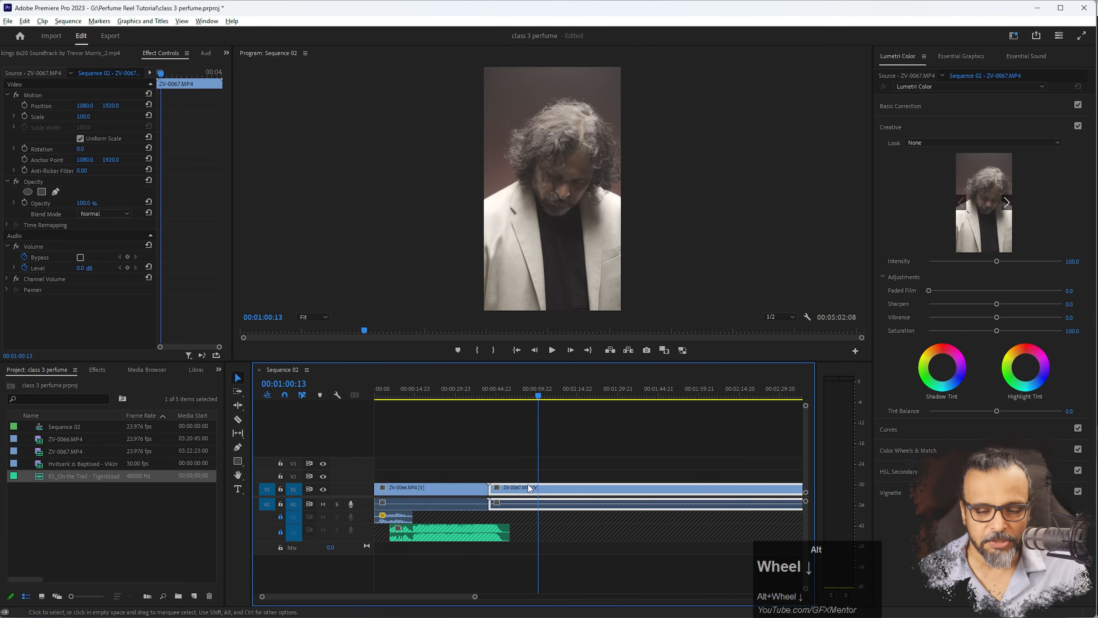
scroll(524, 482, "down", 2, "alt")
left_click_drag(457, 389, 482, 394)
key("space")
key("e")
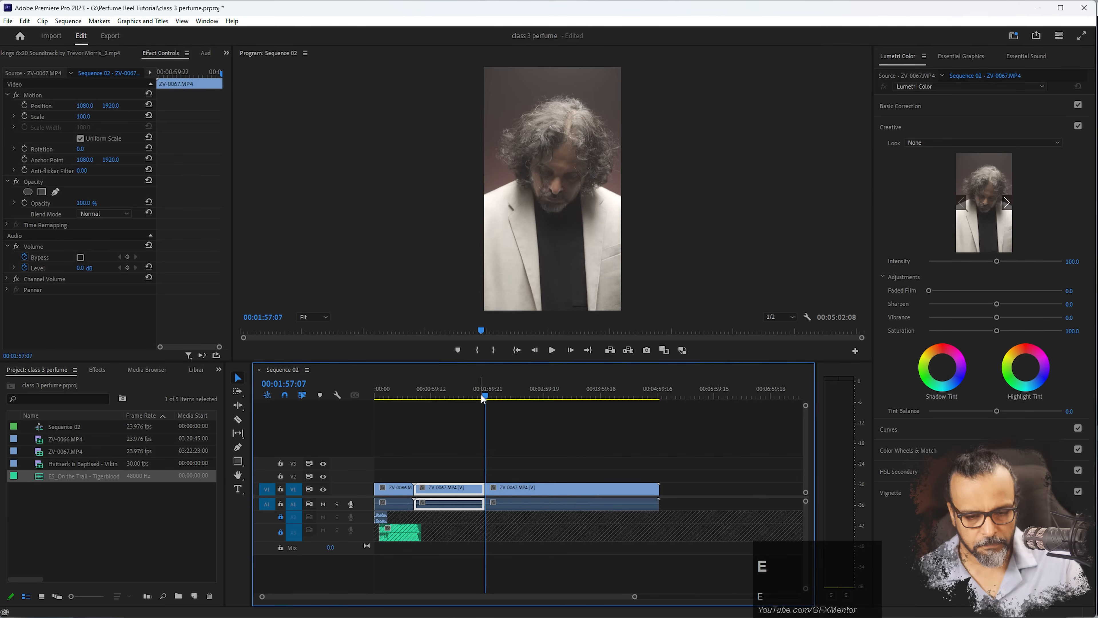
left_click(456, 488)
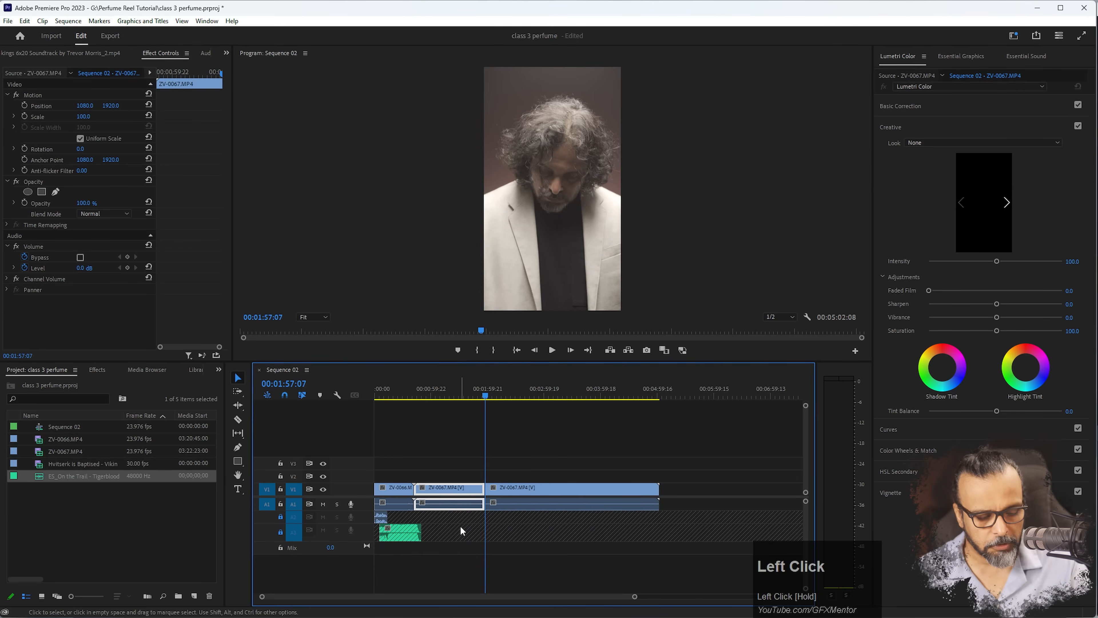
key("r")
key("space")
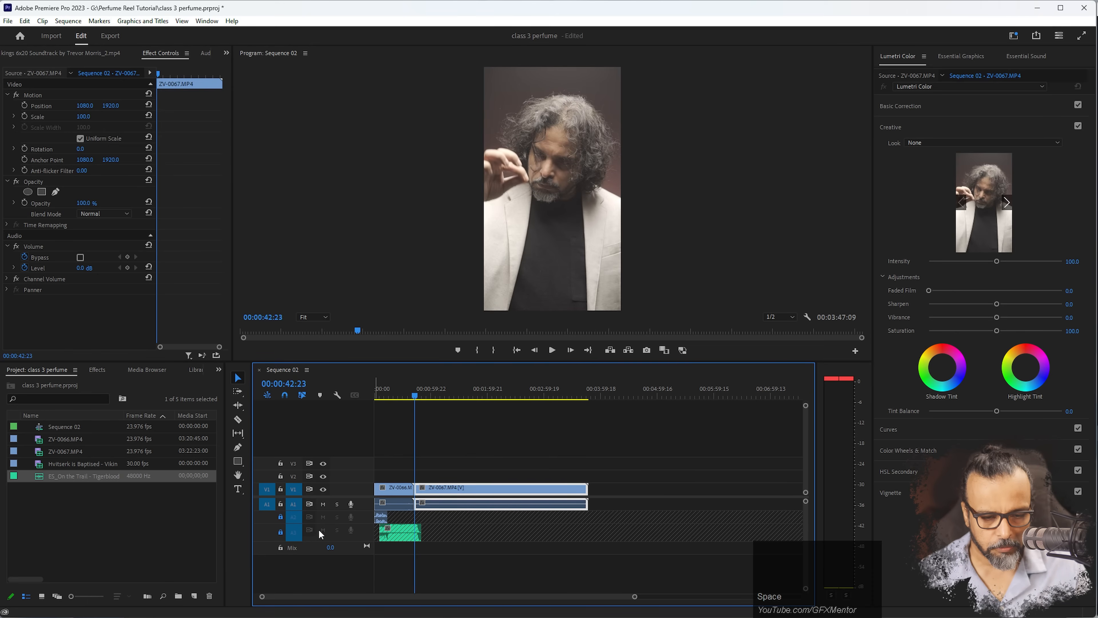
- Move the ZV-0067 clip further along the timeline, leaving a gap after ZV-0066
left_click(444, 492)
left_click_drag(443, 492, 487, 508)
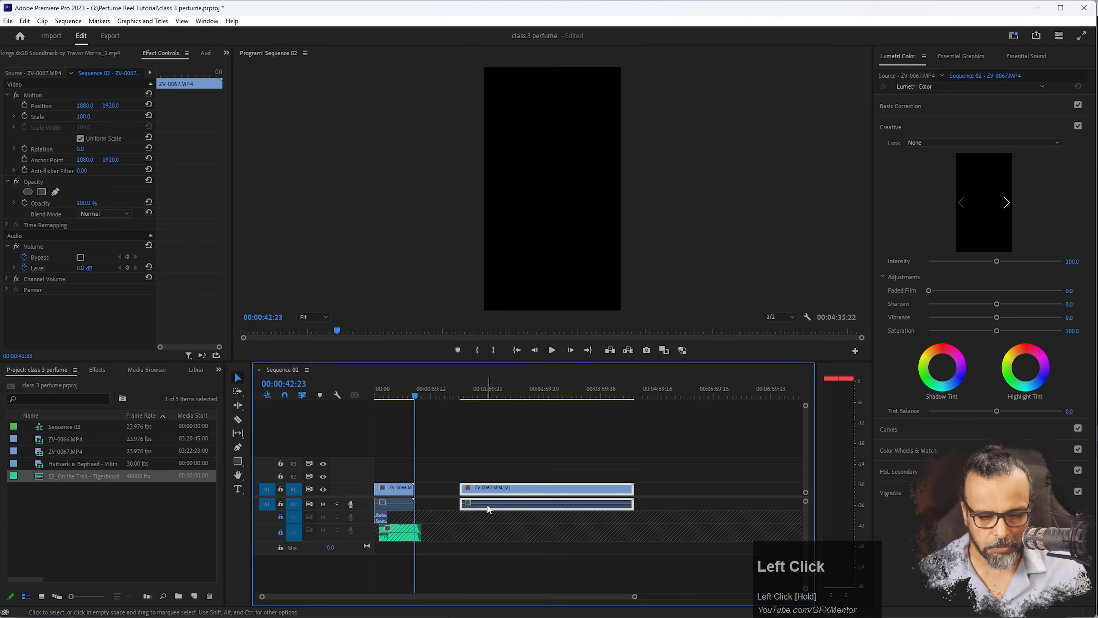
right_click(487, 506)
left_click(541, 227)
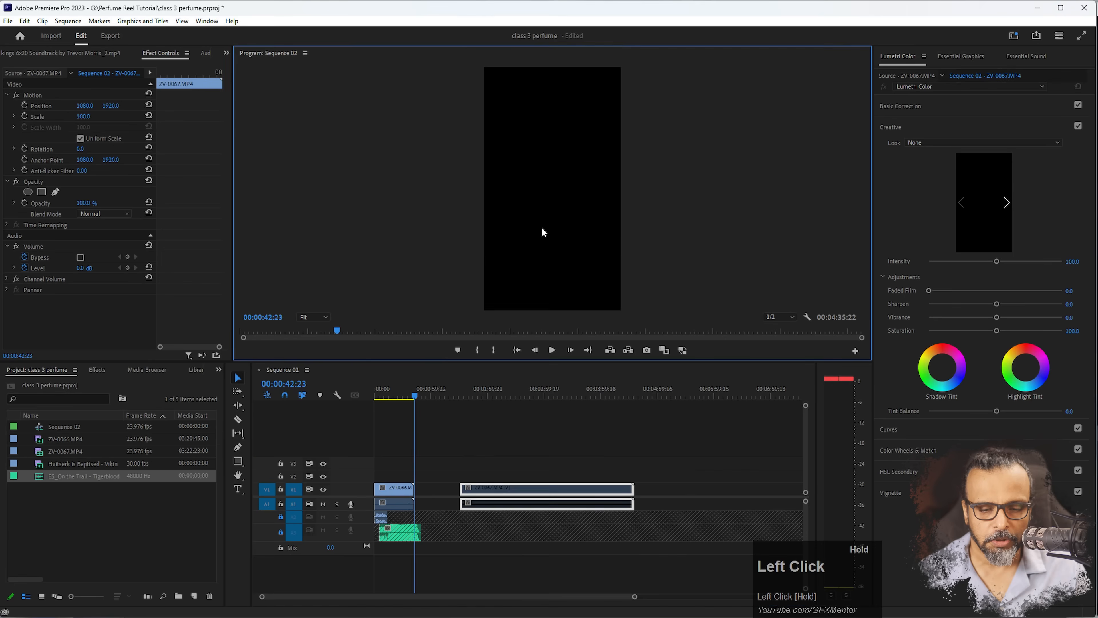
key("ctrl+z")
- Unlink the ZV-0067 clip's video and audio and delete its audio from A1
right_click(489, 499)
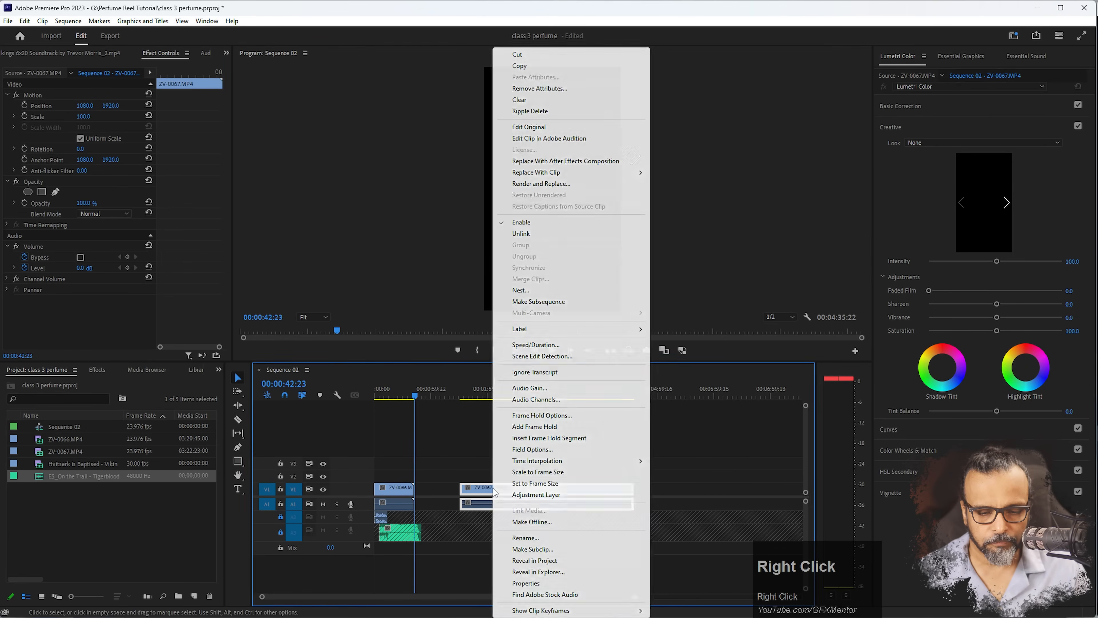
left_click(536, 233)
left_click(503, 500)
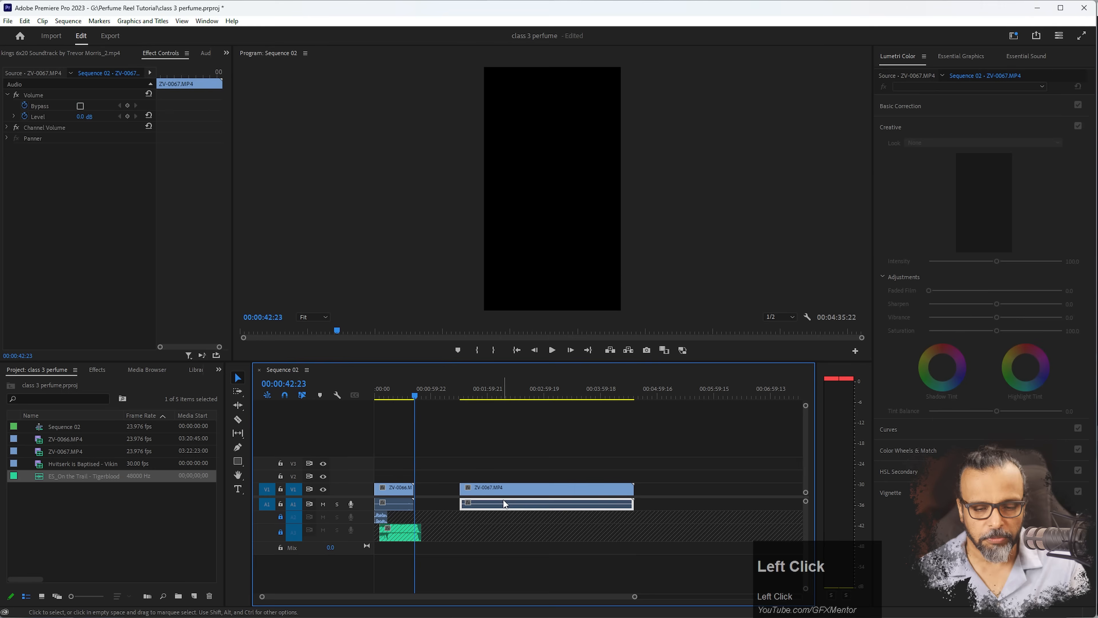
key("Delete")
- Unlink the ZV-0066 clip's video and audio and delete its audio from A1
left_click(397, 503)
right_click(396, 504)
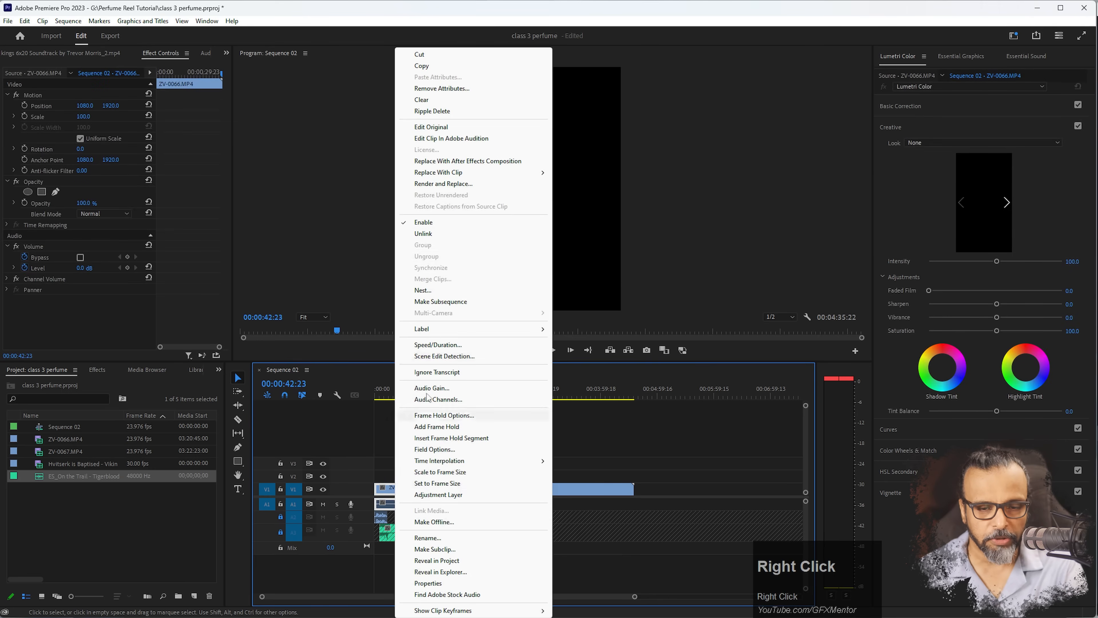
left_click(426, 234)
left_click(389, 503)
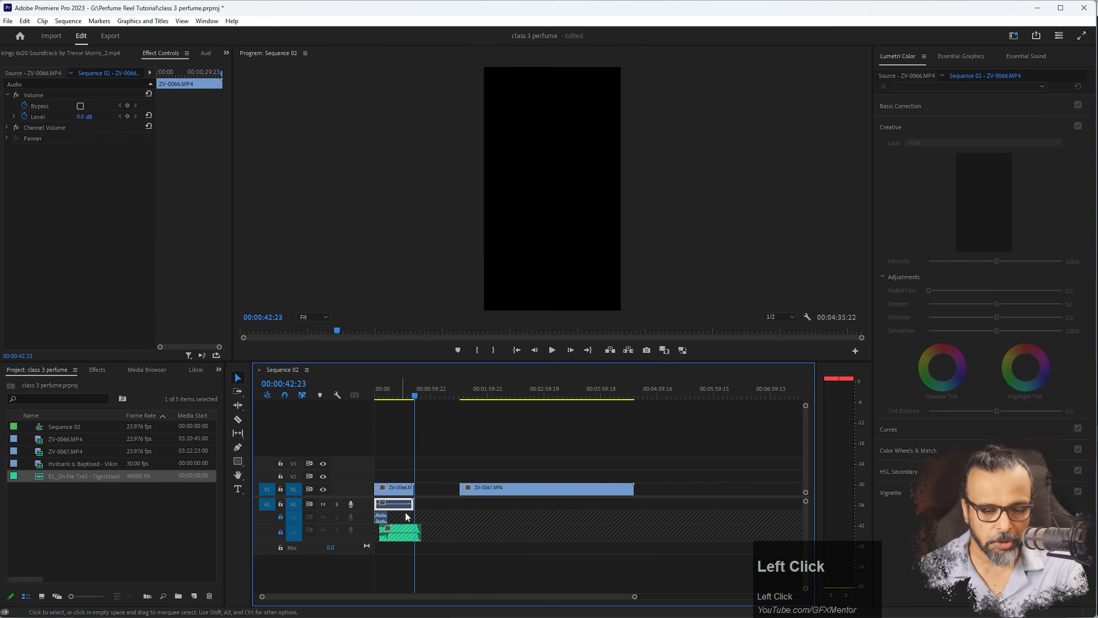
key("Delete")
- Play ZV-0066 up to 00:00:12:14 and place the ZV-0067 clip on V2 starting at that frame
left_click_drag(481, 490, 472, 492)
left_click_drag(414, 402, 384, 397)
key("space")
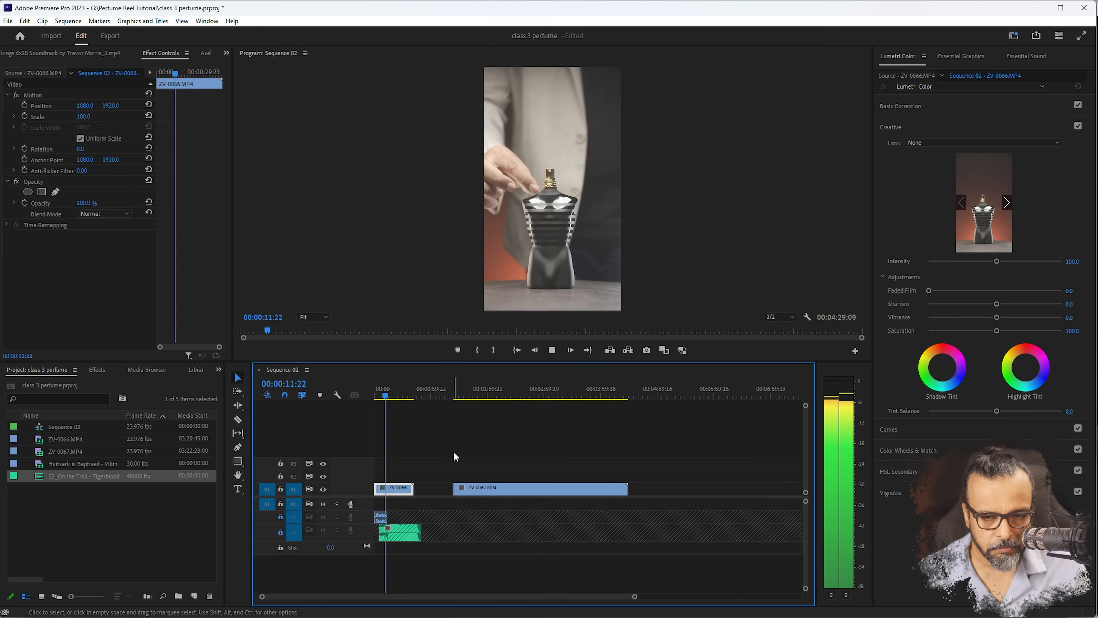
key("space")
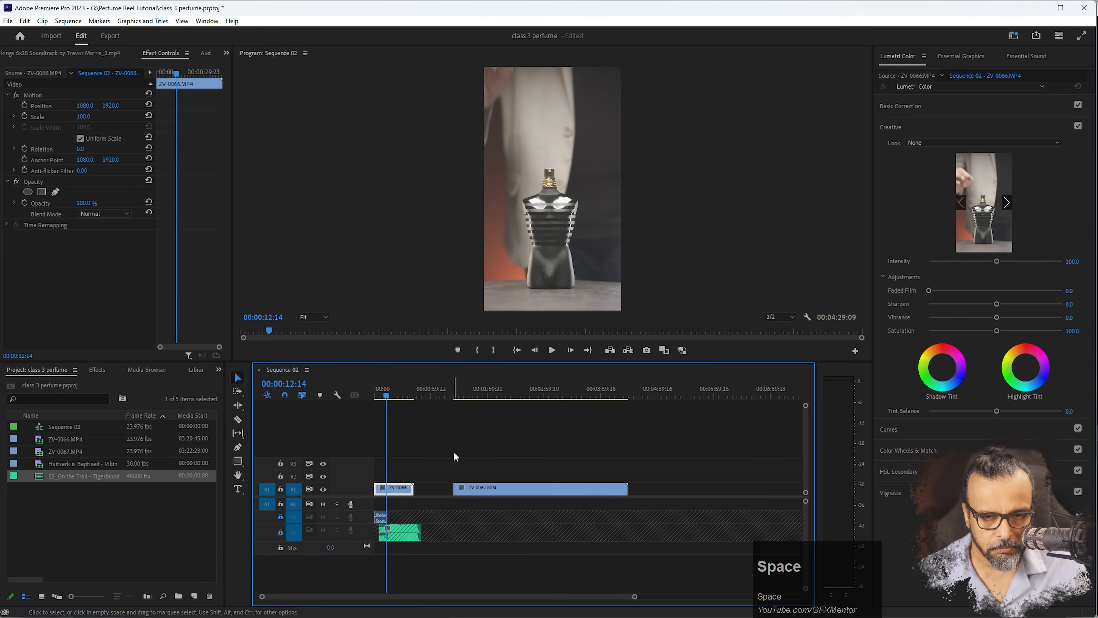
scroll(386, 498, "up", 1, "alt")
scroll(386, 497, "up", 3)
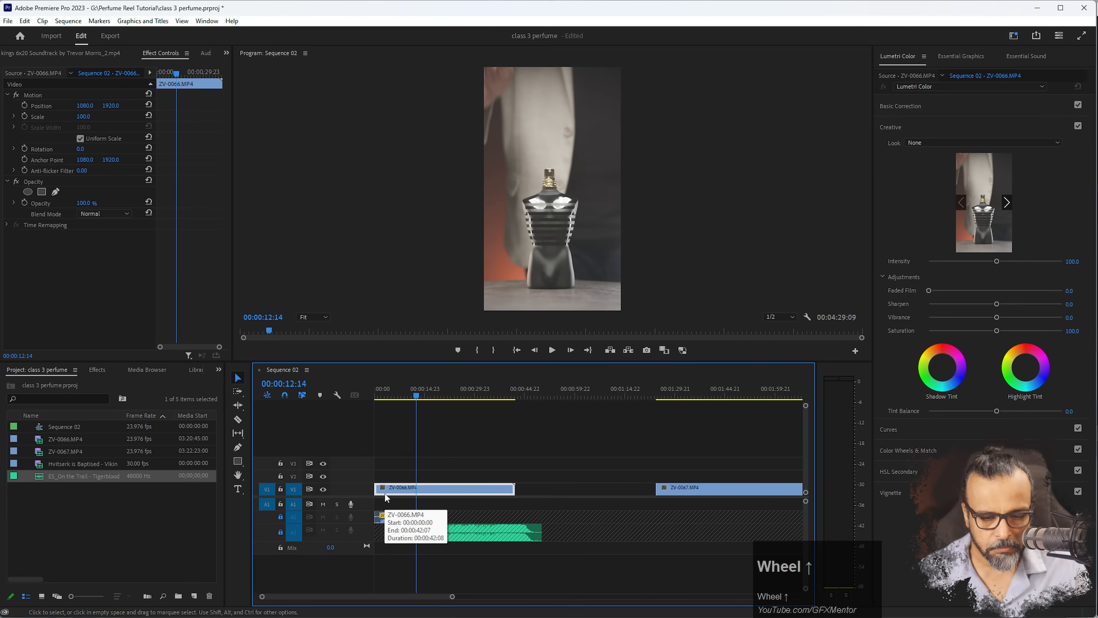
left_click(489, 451)
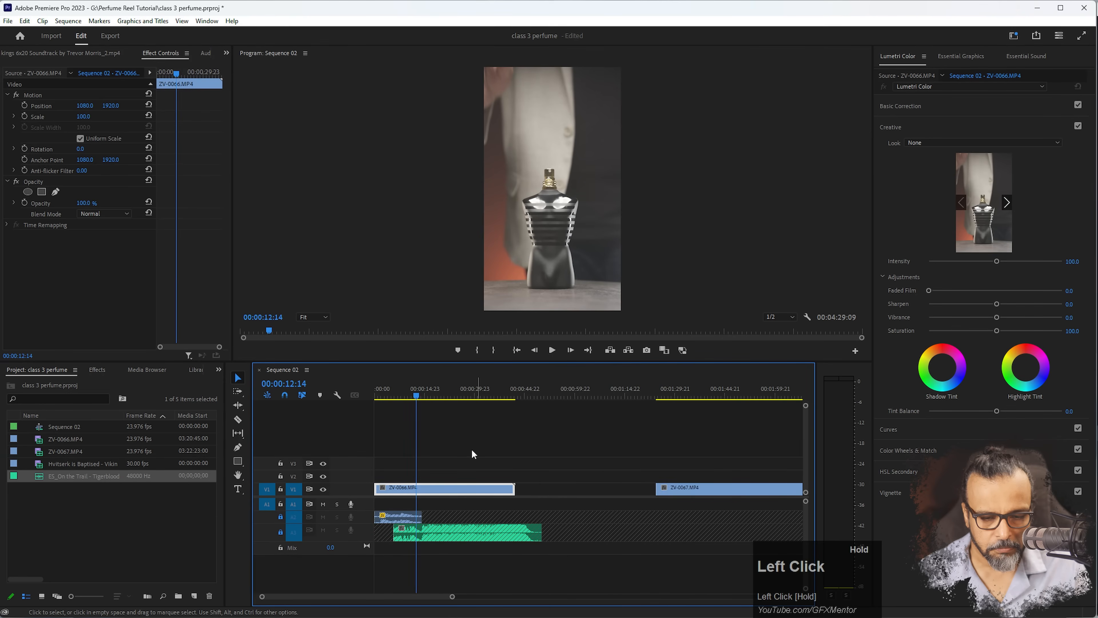
left_click_drag(696, 492, 475, 476)
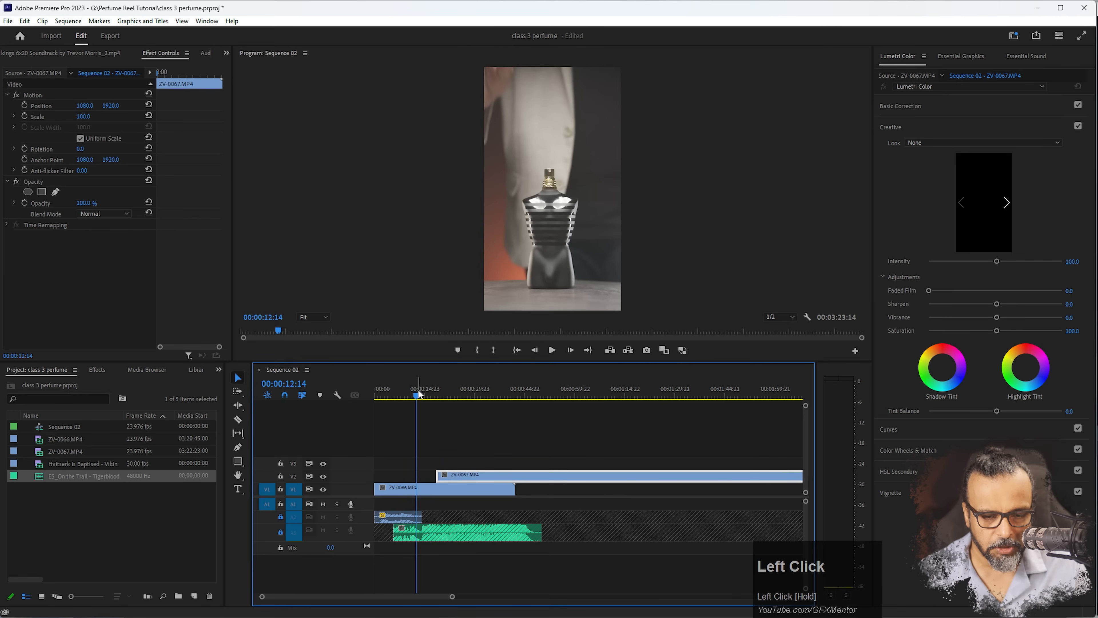
left_click_drag(464, 476, 466, 480)
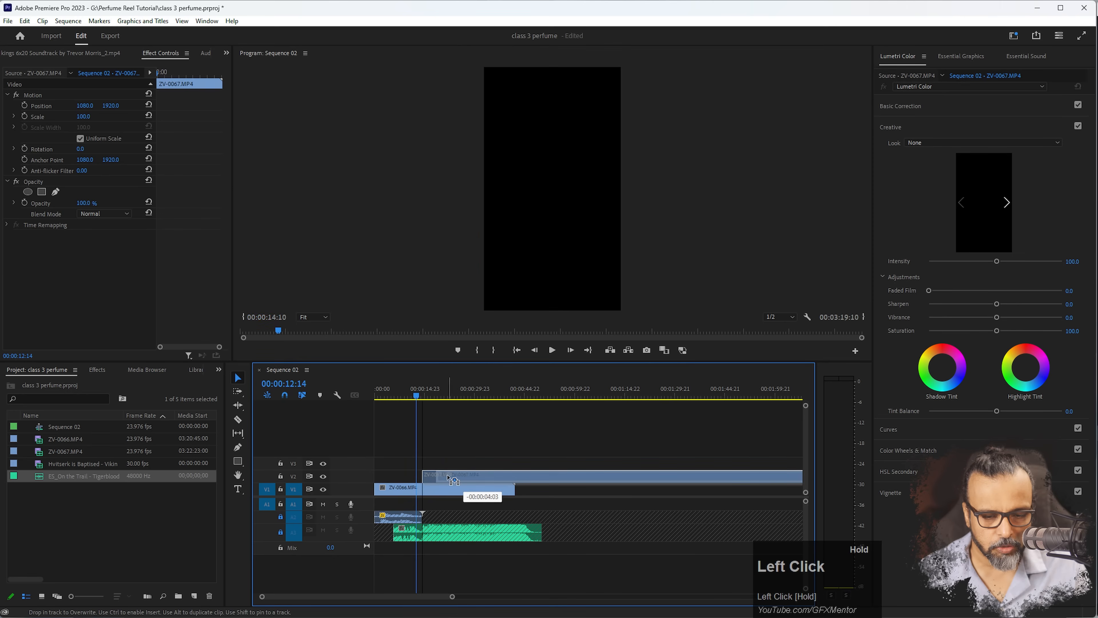
left_click_drag(449, 479, 451, 480)
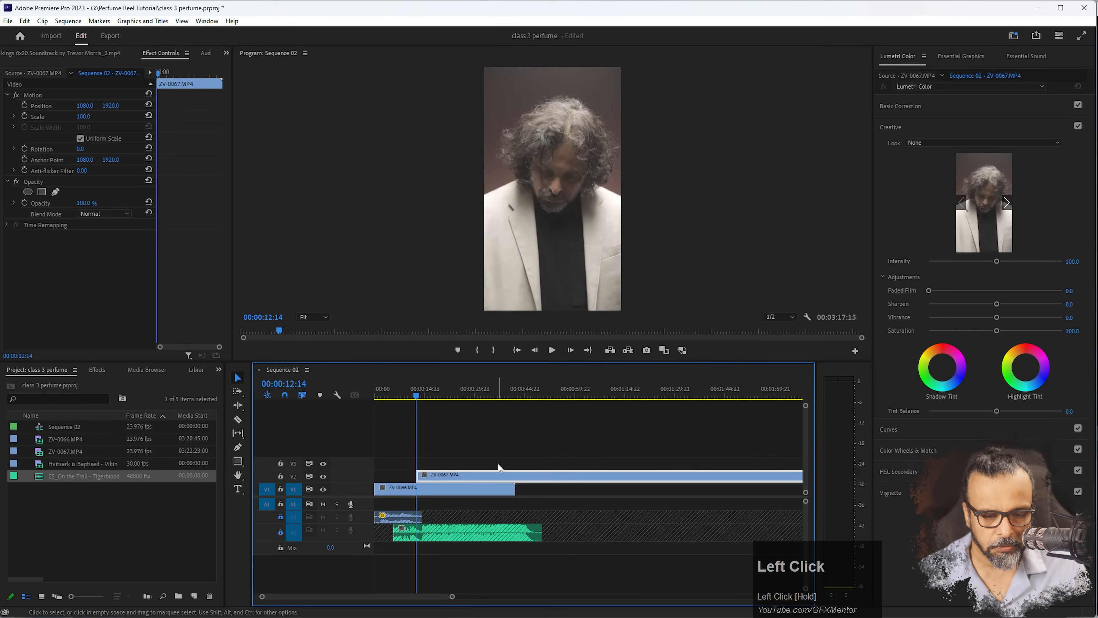
- Play across the cut from ZV-0066 to ZV-0067 at 00:00:12:14 to check its timing
key("space")
left_click(407, 394)
key("space")
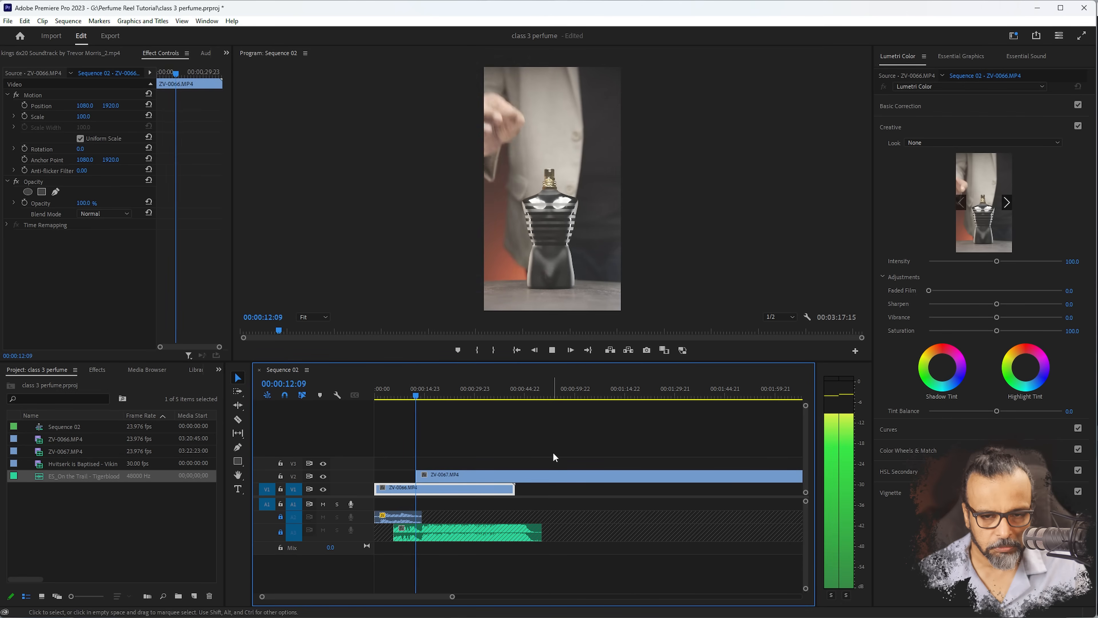
key("space")
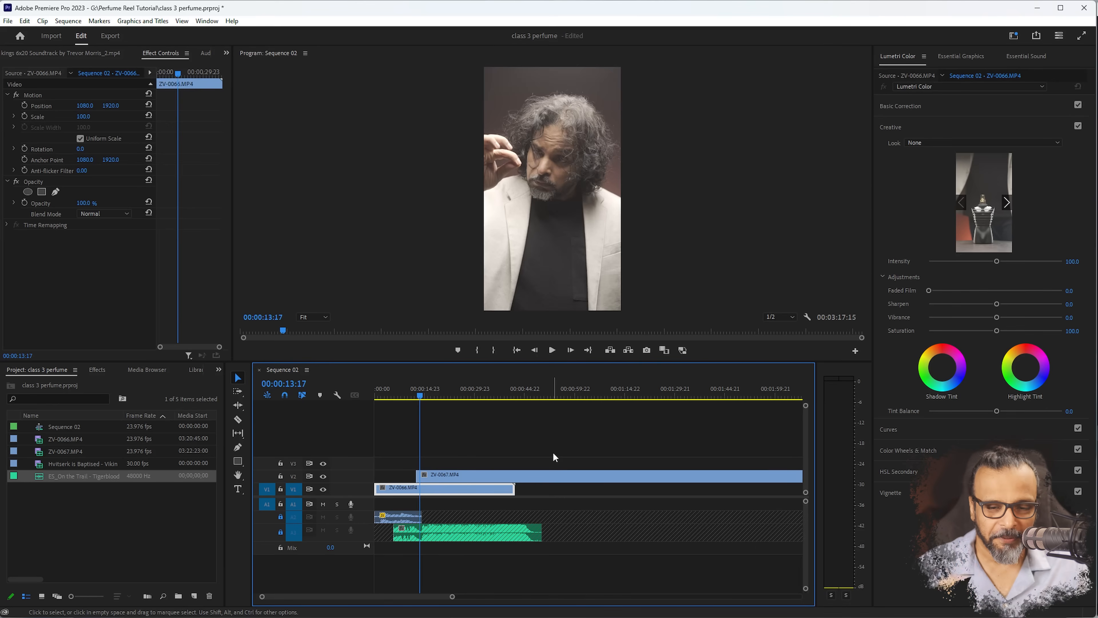
- Split ZV-0067 on V2 at 00:00:16:01 and move the remaining part past the end of ZV-0066
left_click_drag(420, 394, 429, 396)
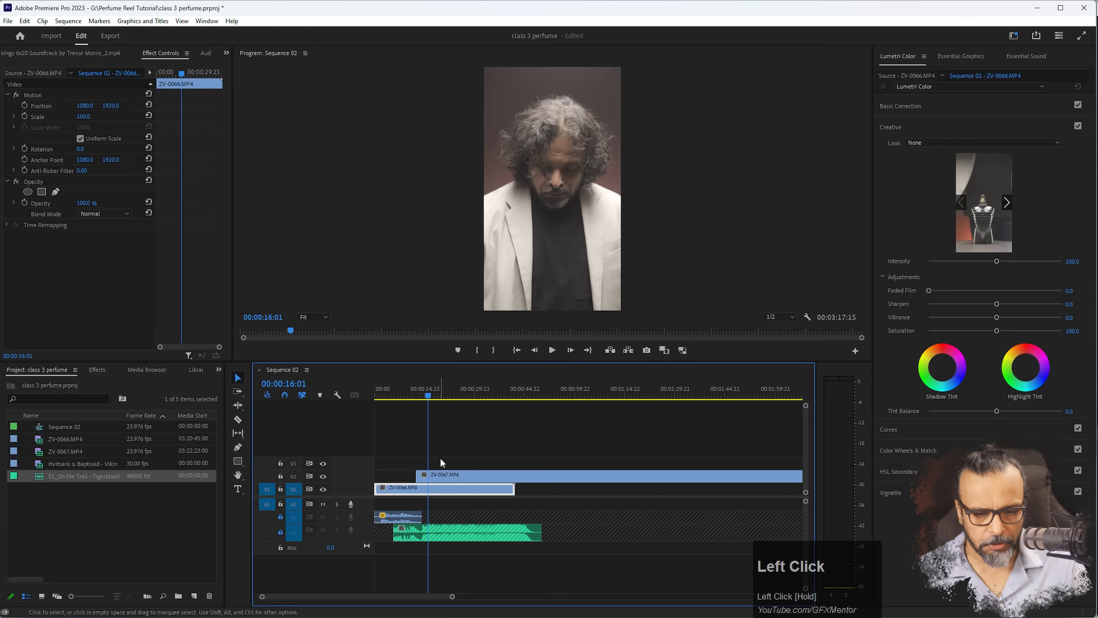
left_click(445, 477)
key("ctrl+k")
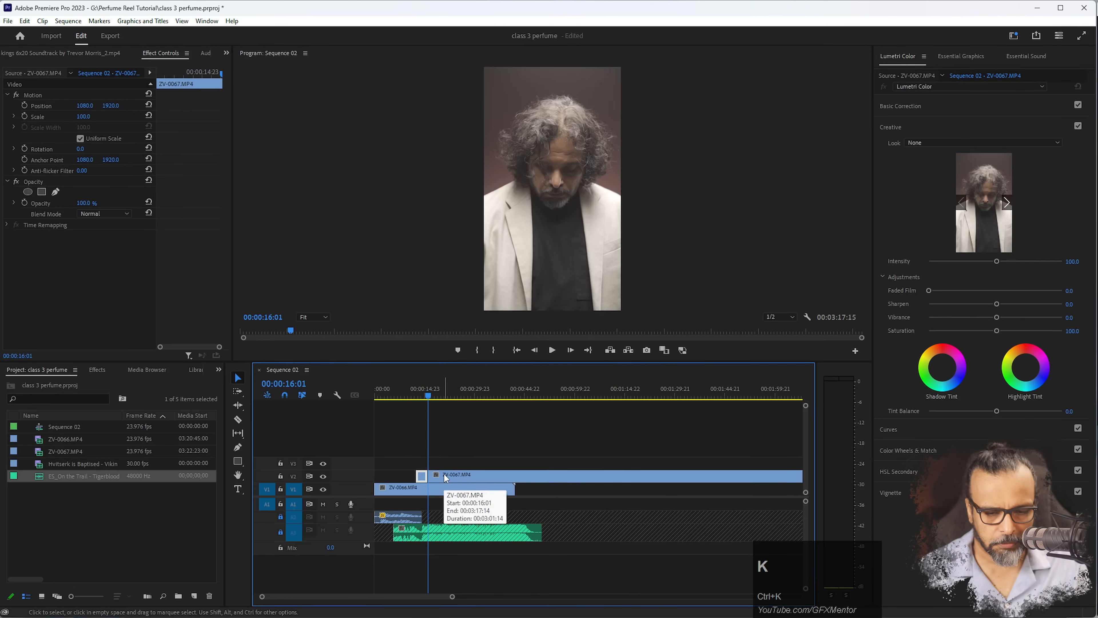
left_click_drag(433, 476, 530, 476)
- Replay the short ZV-0067 insert on V2 and scrub around its end at 00:00:16:01 to check the return to ZV-0066
key("space")
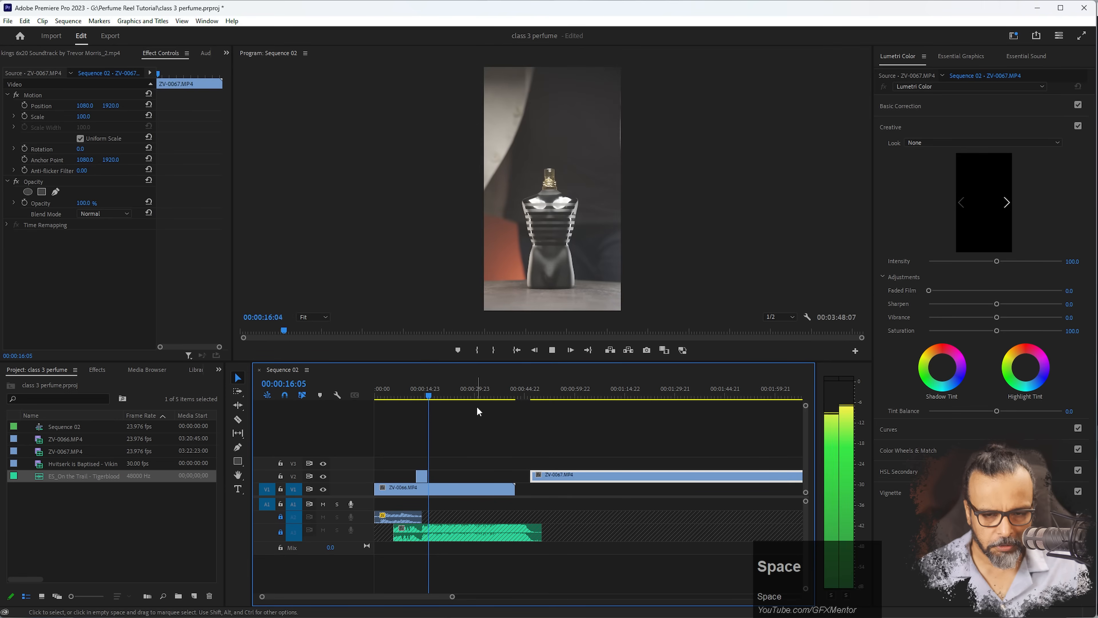
key("space")
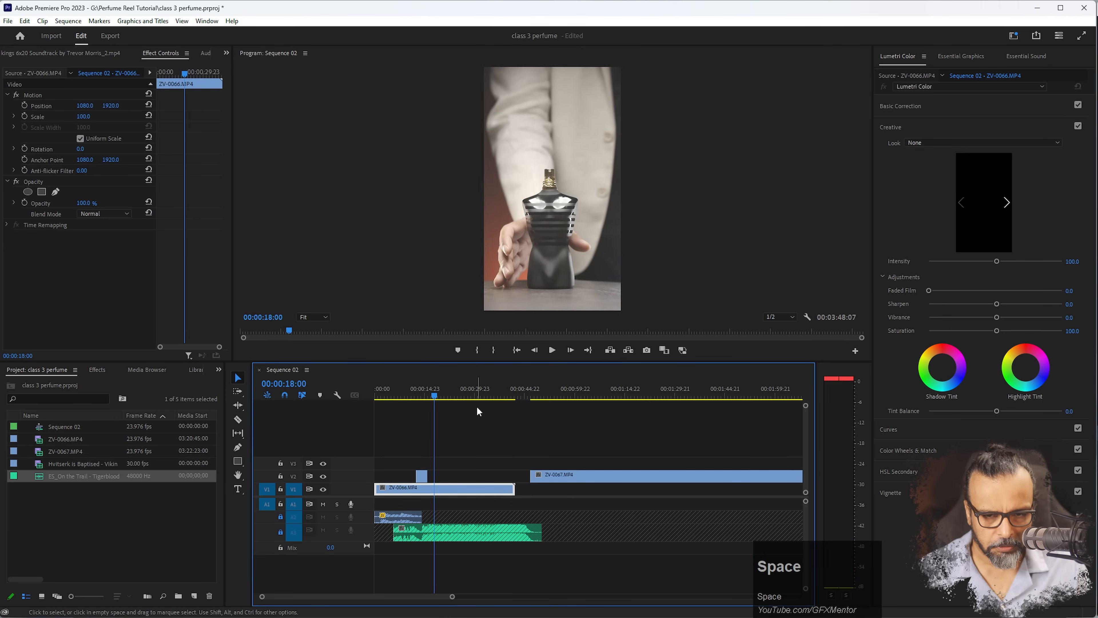
left_click_drag(435, 394, 415, 390)
key("space")
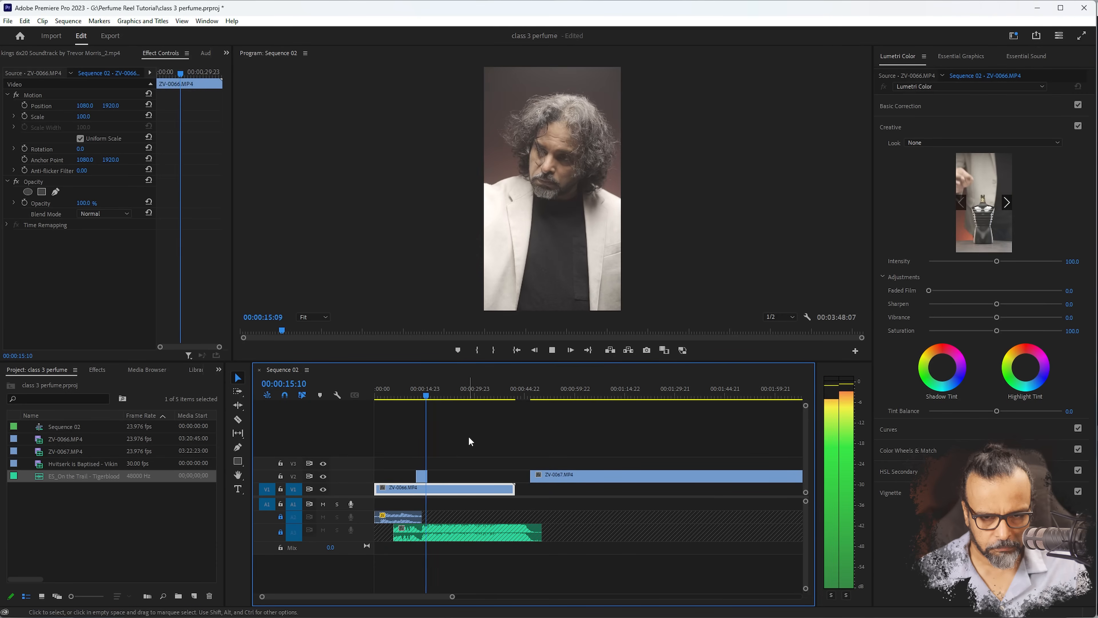
key("space")
left_click(420, 391)
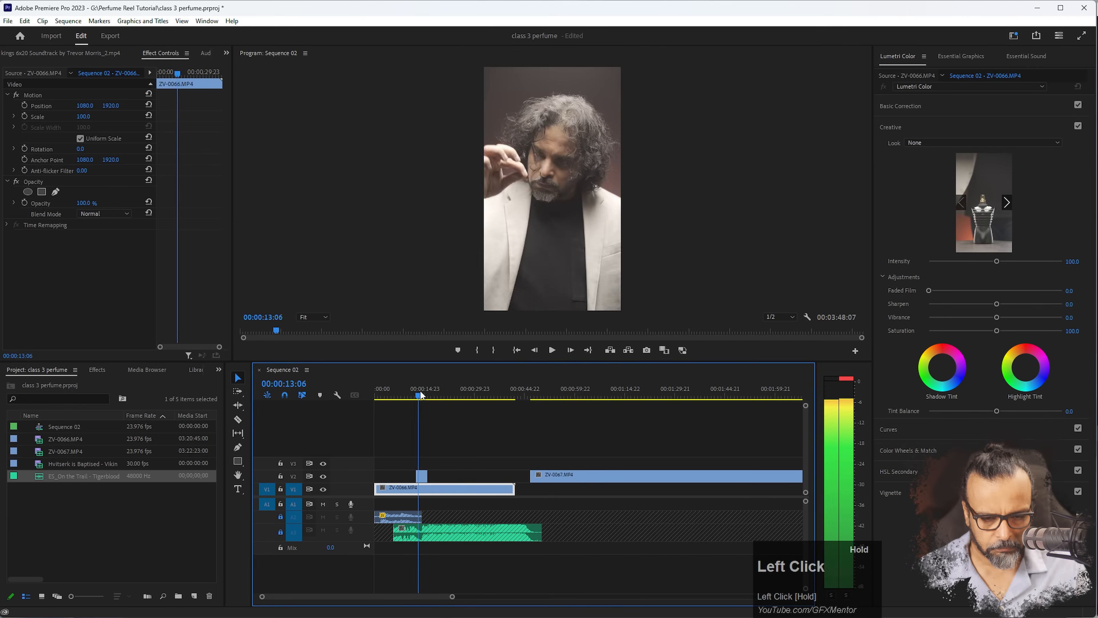
left_click_drag(420, 390, 416, 391)
key("space")
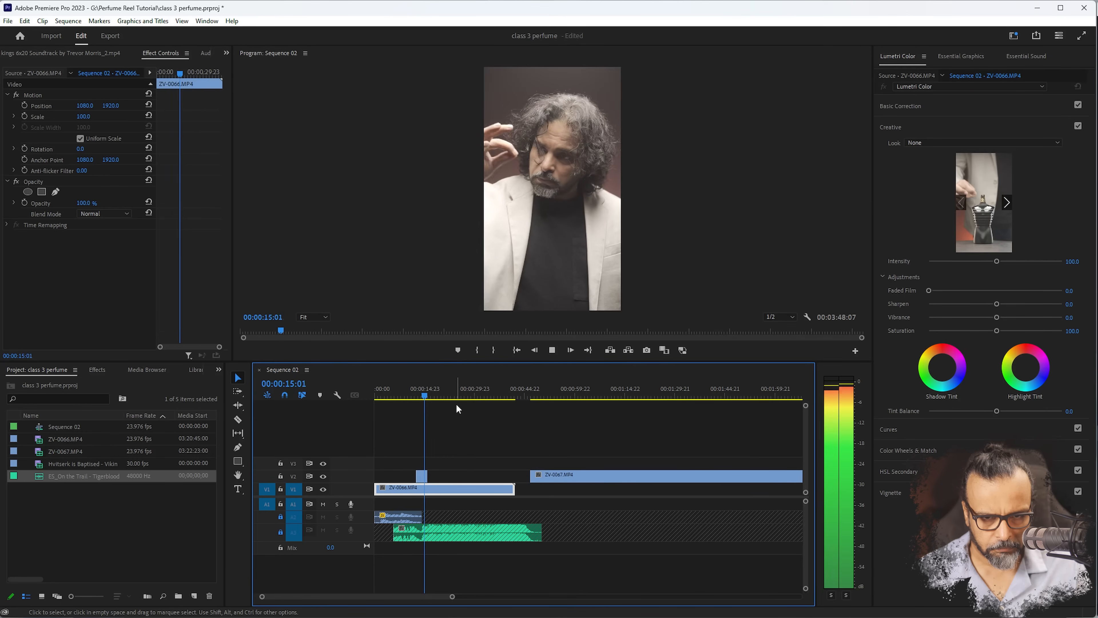
key("space")
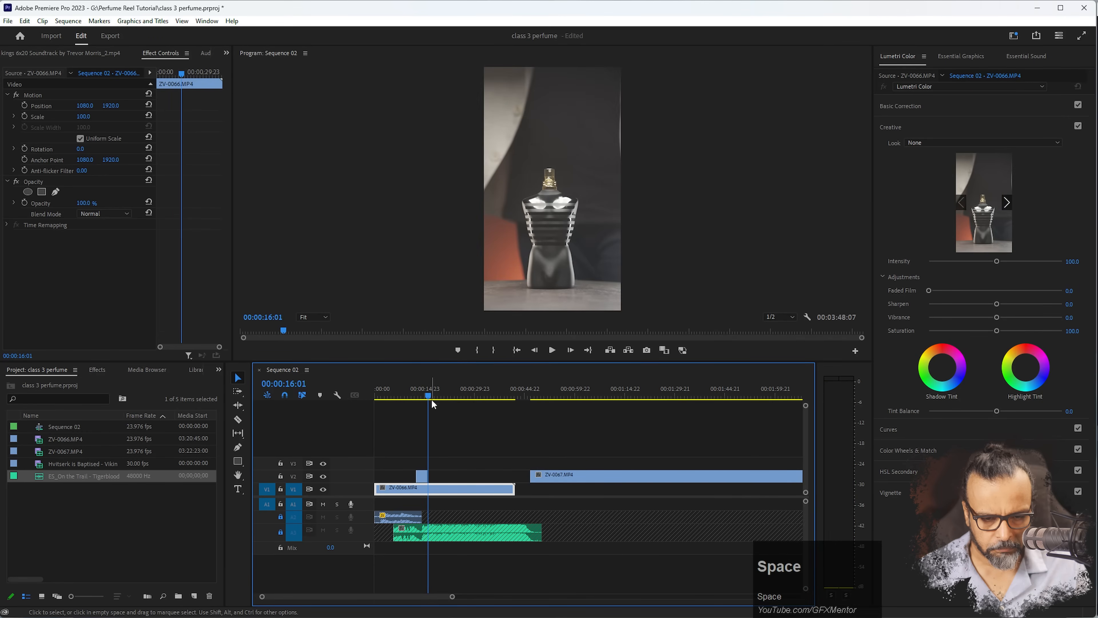
left_click_drag(429, 398, 427, 402)
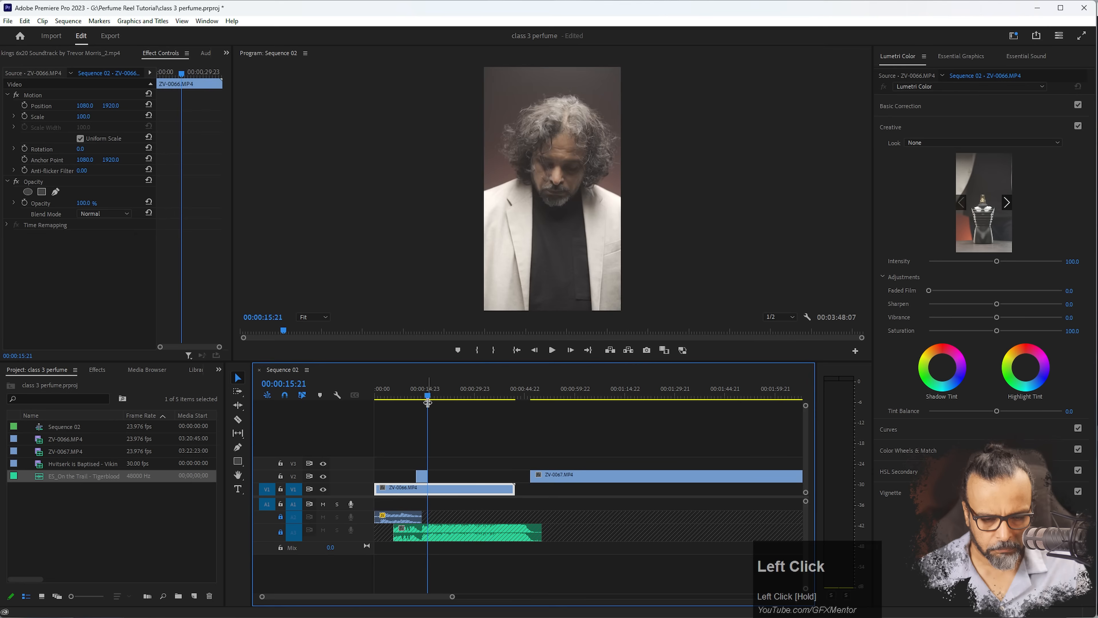
left_click_drag(428, 397, 428, 397)
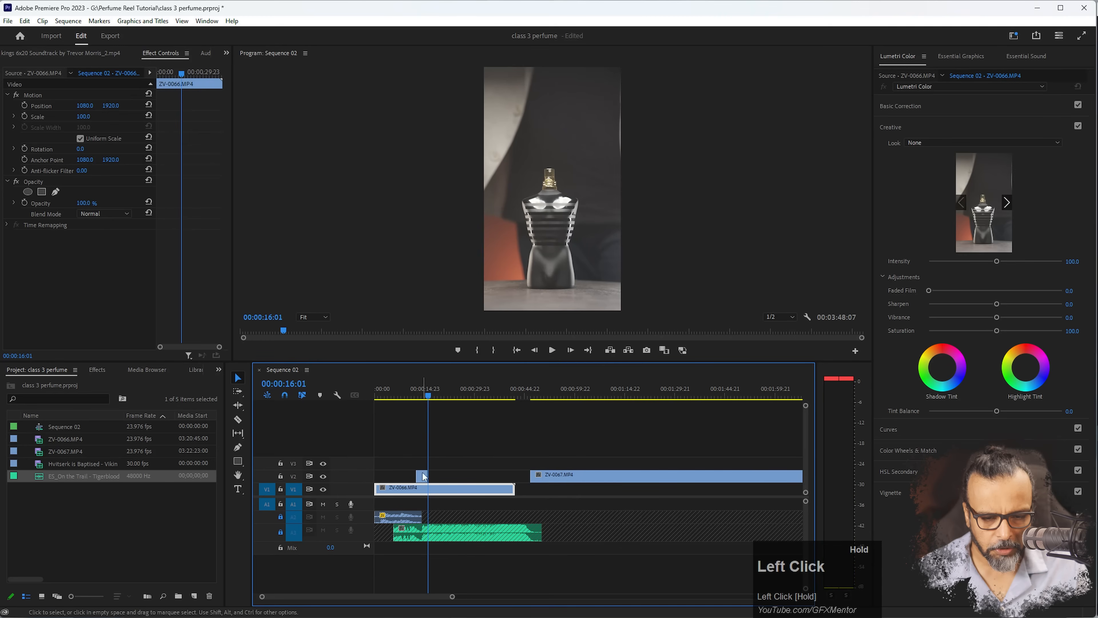
- Split ZV-0066 on V1 at 00:00:16:01 and 00:00:16:19, then ripple delete the short piece between the cuts
scroll(417, 498, "up", 5)
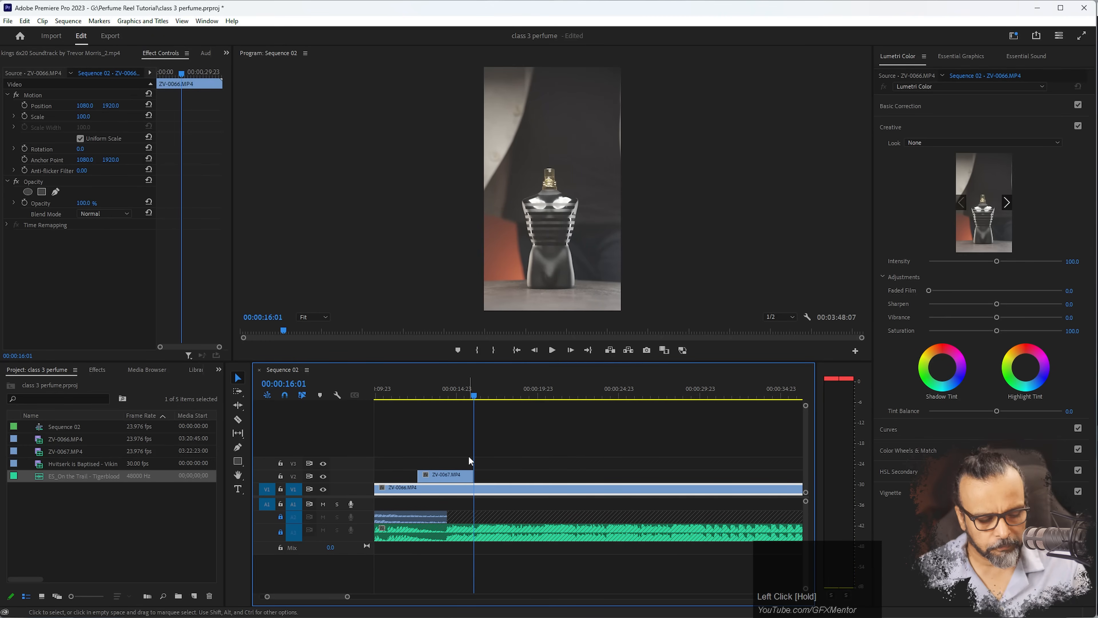
key("e")
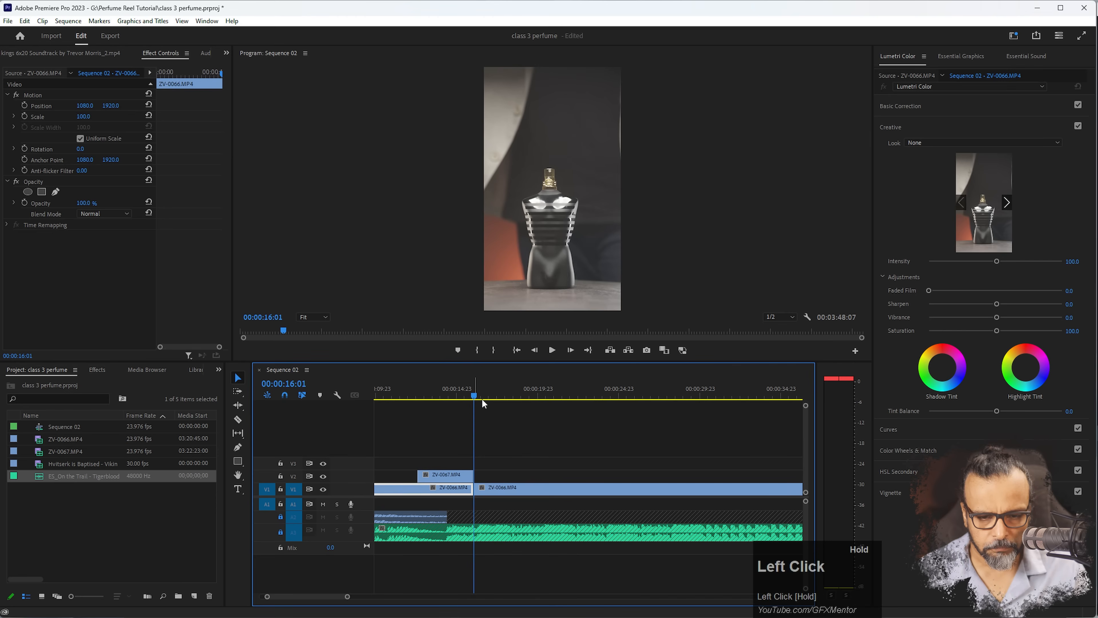
mouse_move(475, 398)
left_mouse_down()
mouse_move(545, 398)
mouse_move(484, 408)
left_mouse_up()
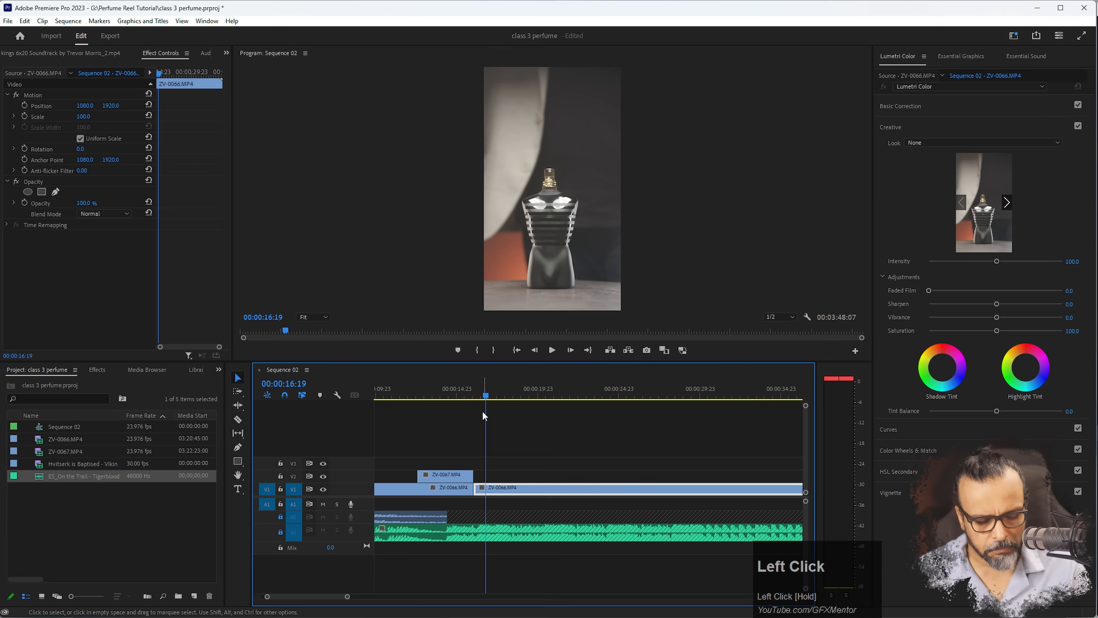
key("e")
key("Delete")
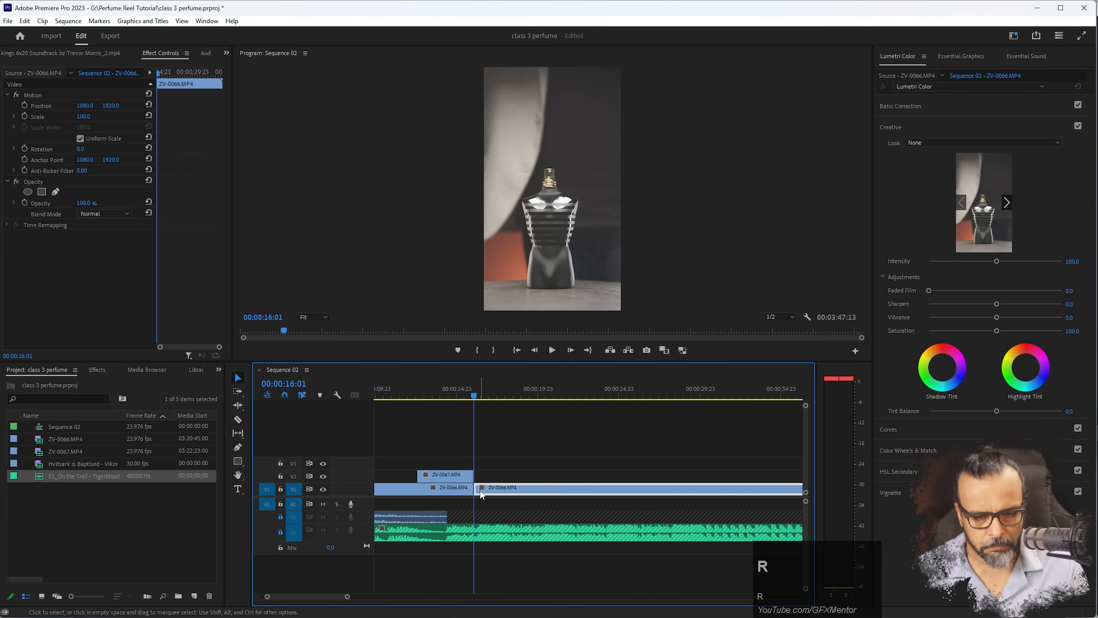
- Play from the ZV-0067 insert across the tightened cut back to ZV-0066 to check the motion
left_click(444, 388)
key("space")
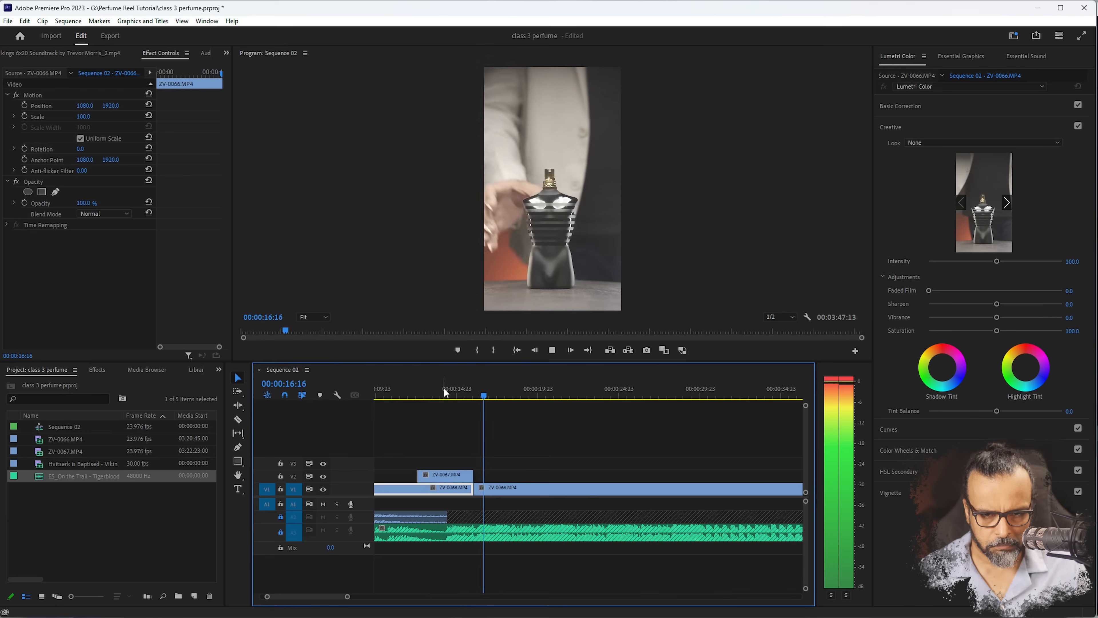
key("space")
left_click(471, 389)
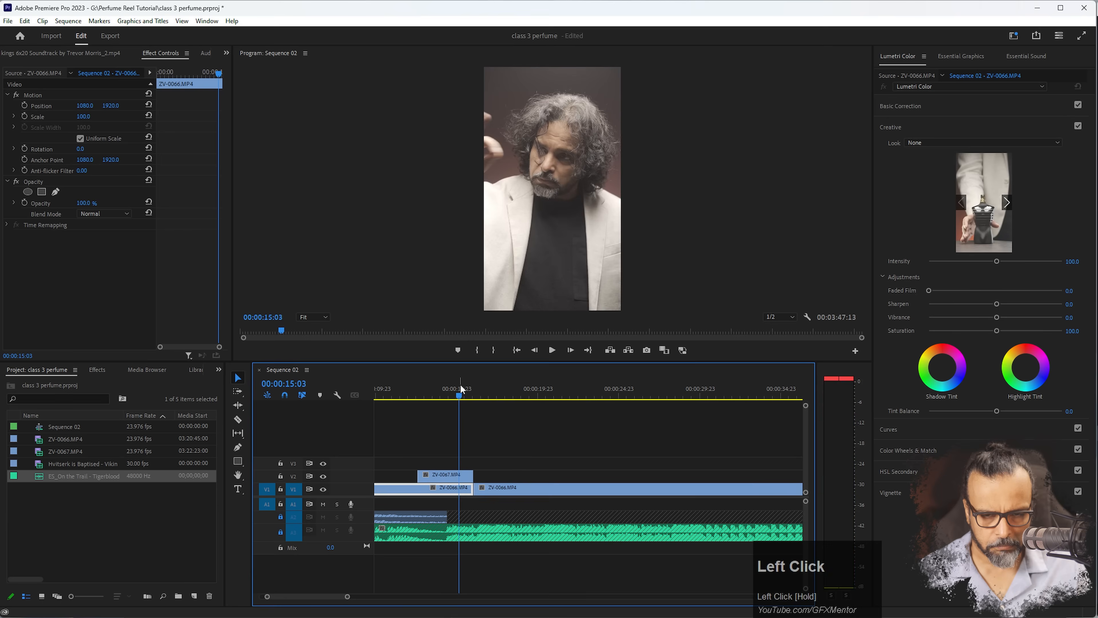
key("space")
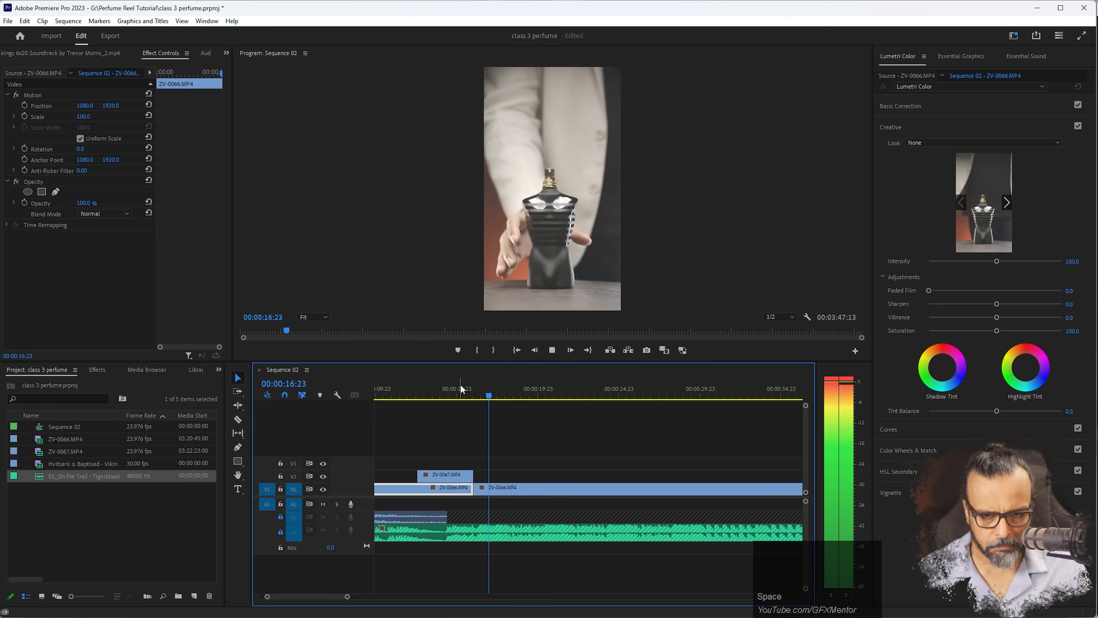
key("space")
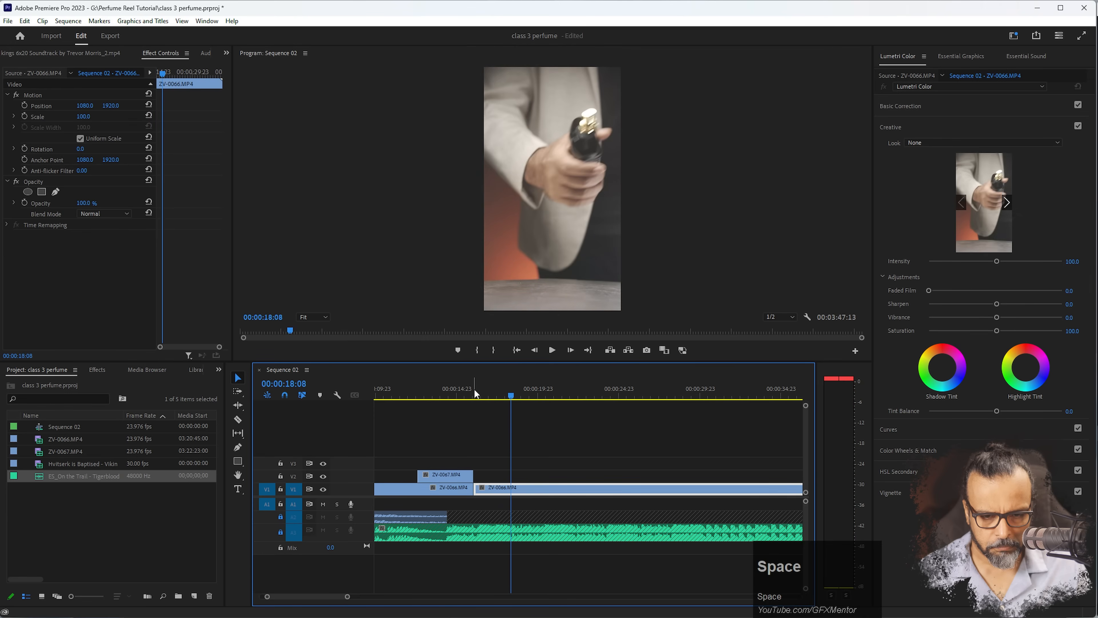
- Play on until the bottle has been lifted out of frame and split ZV-0066 at 00:00:19:04
key("space")
key("space")
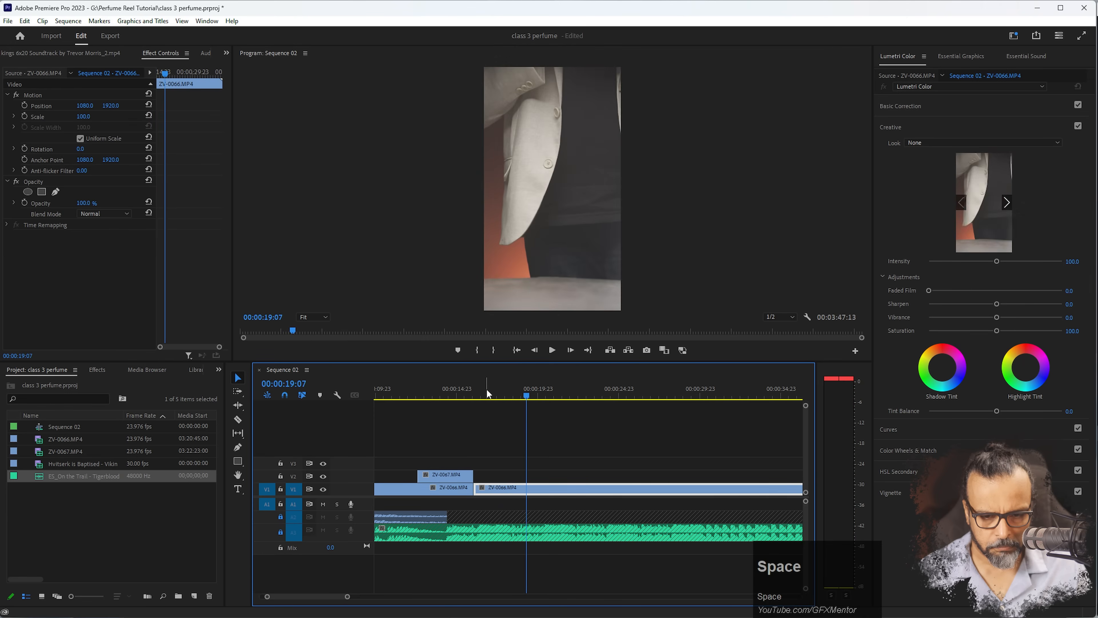
mouse_move(523, 392)
left_mouse_down()
mouse_move(510, 393)
mouse_move(525, 393)
left_mouse_up()
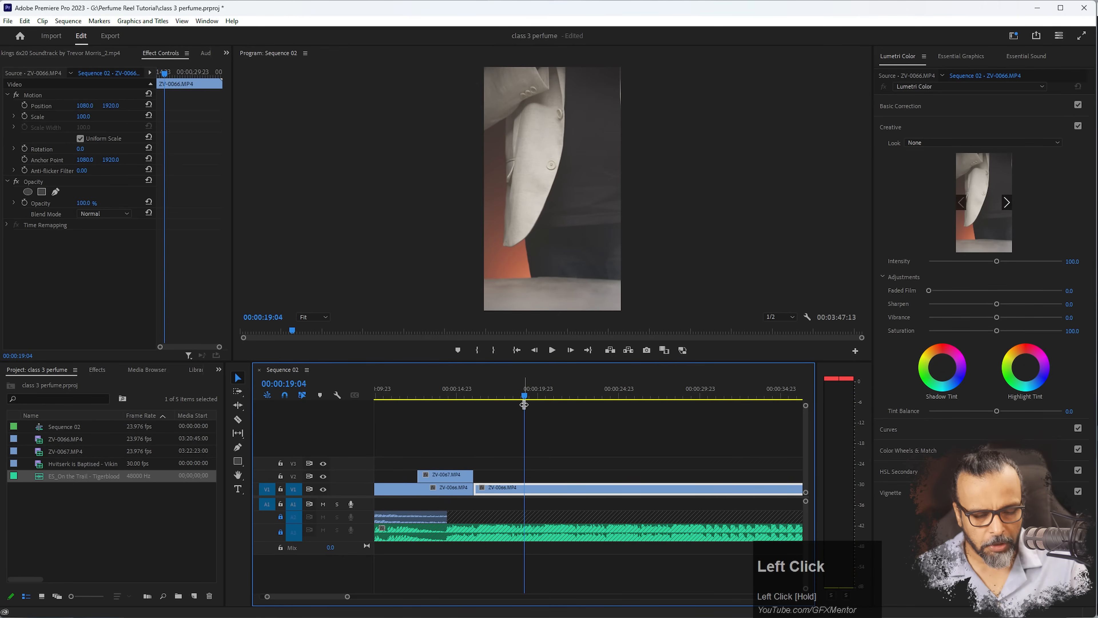
key("e")
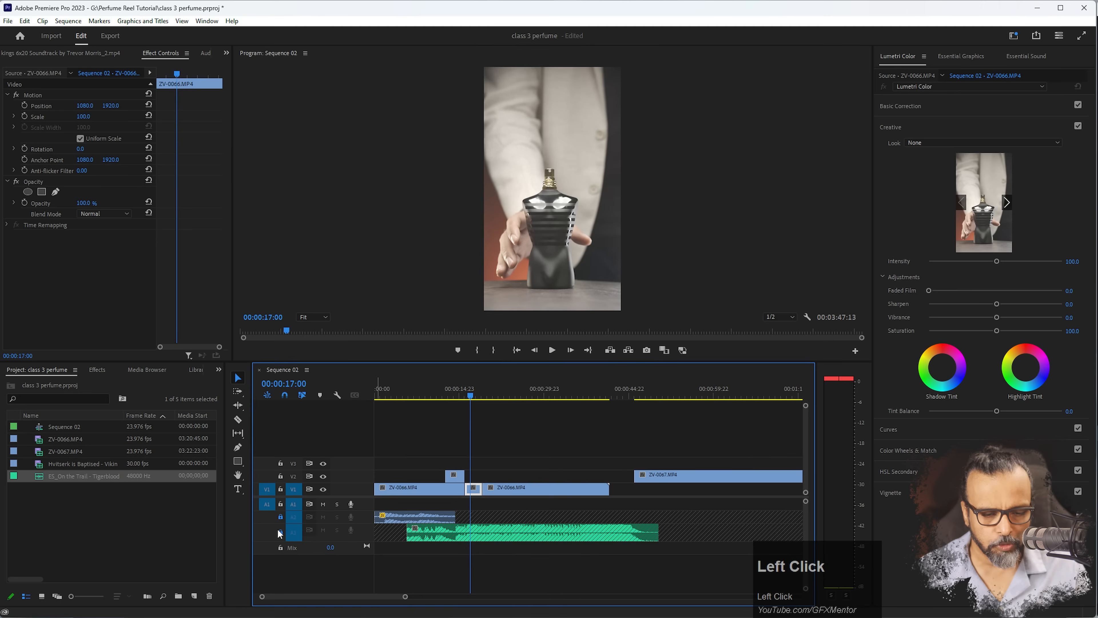
- Mute the On the Trail soundtrack and play through the short ZV-0066 segment that starts at 00:00:16:01
left_click(281, 531)
mouse_move(469, 395)
left_mouse_down()
mouse_move(460, 391)
mouse_move(478, 388)
mouse_move(467, 387)
left_mouse_up()
key("space")
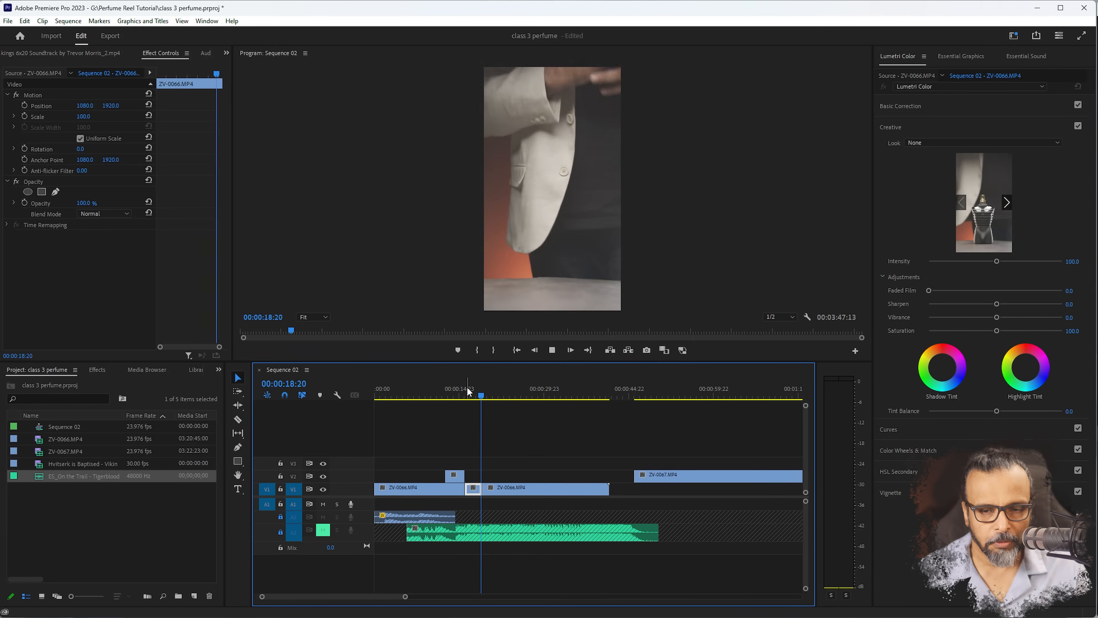
key("space")
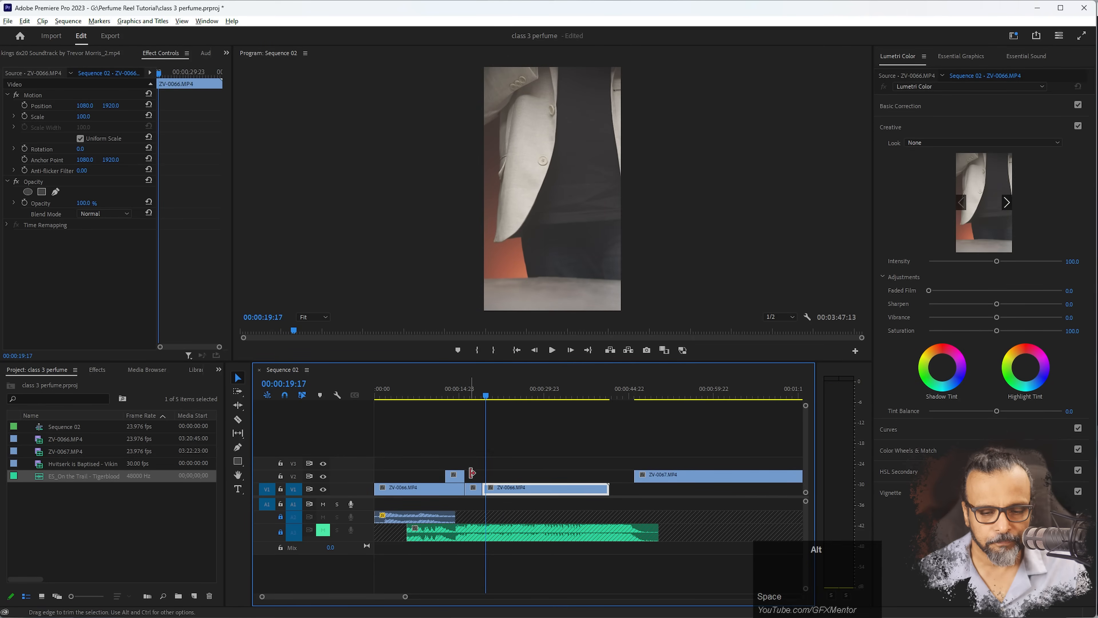
- Set the speed of the short ZV-0066 segment to 140% with rippling of trailing clips, and play it back
scroll(471, 474, "up", 3)
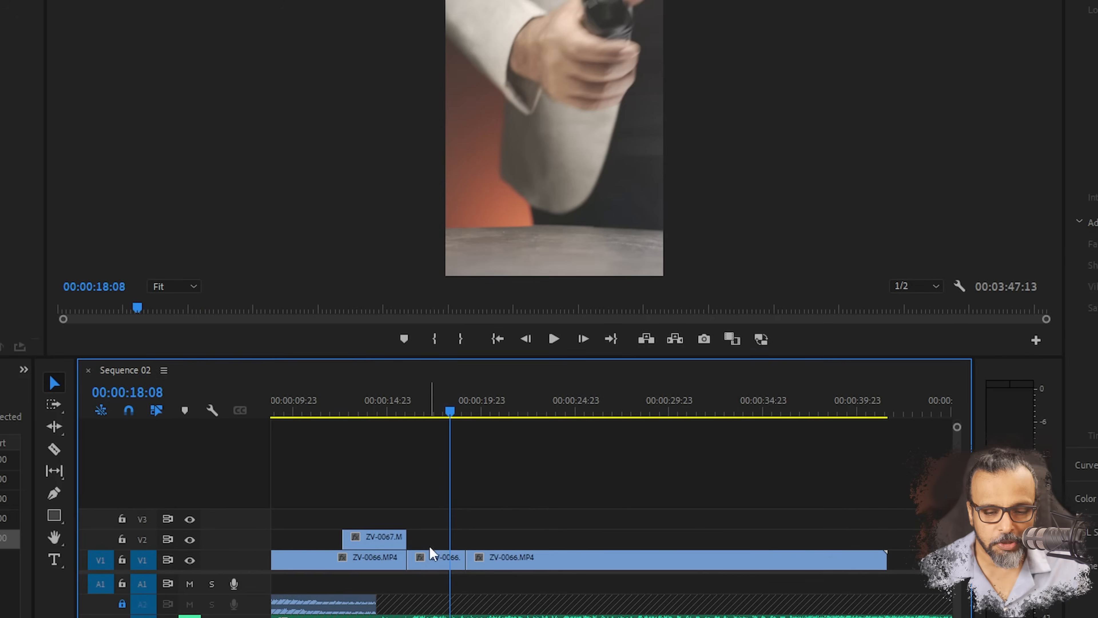
left_click(472, 484)
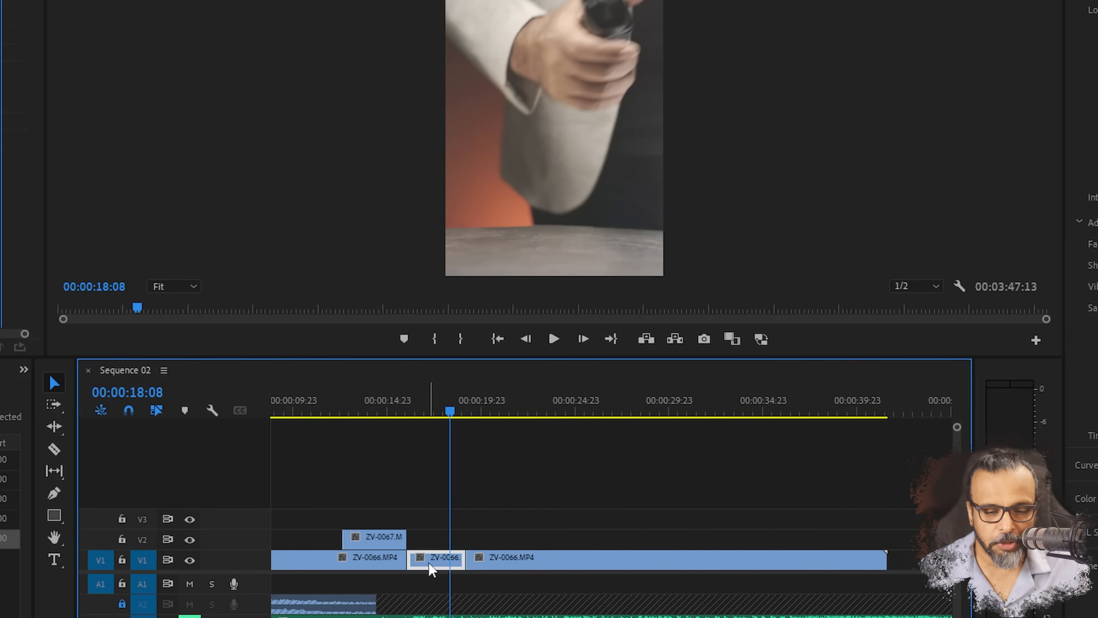
right_click(429, 563)
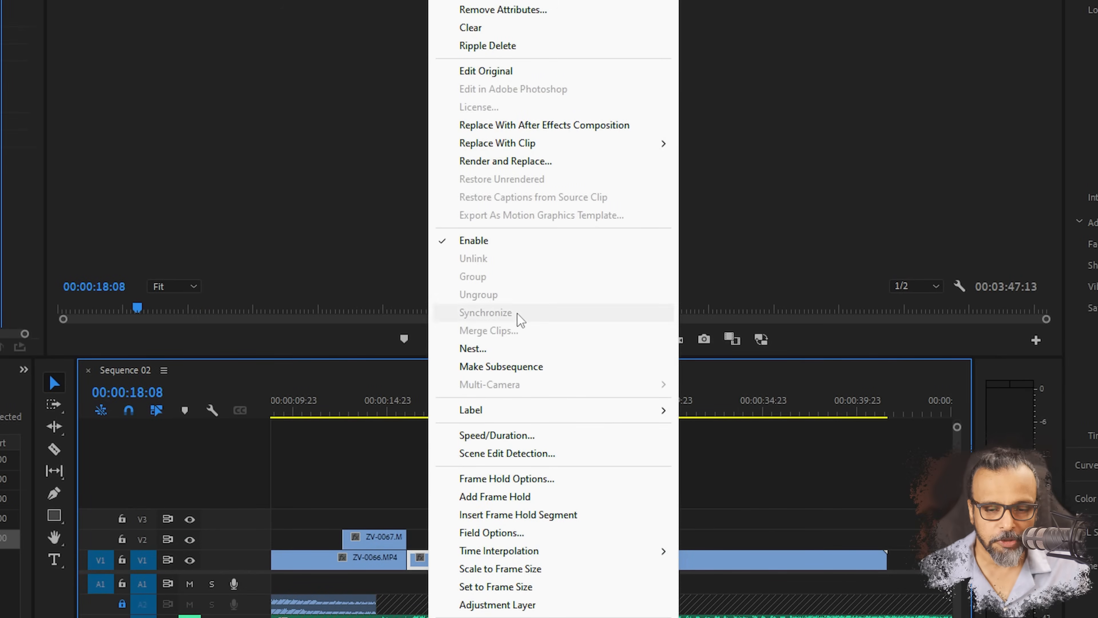
left_click(493, 436)
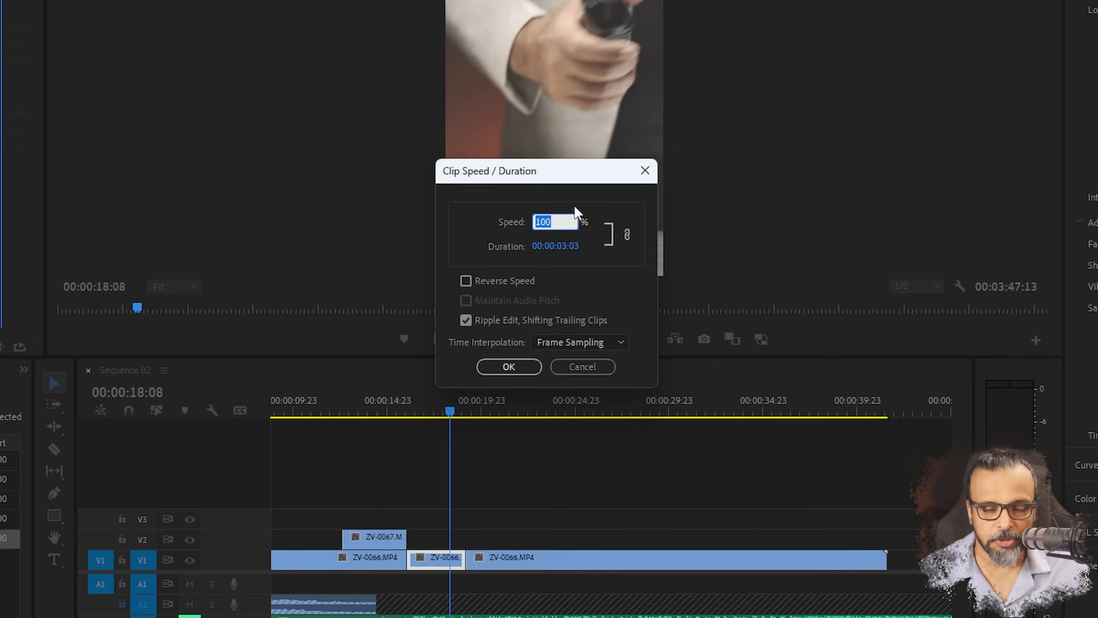
left_click_drag(556, 186, 528, 222)
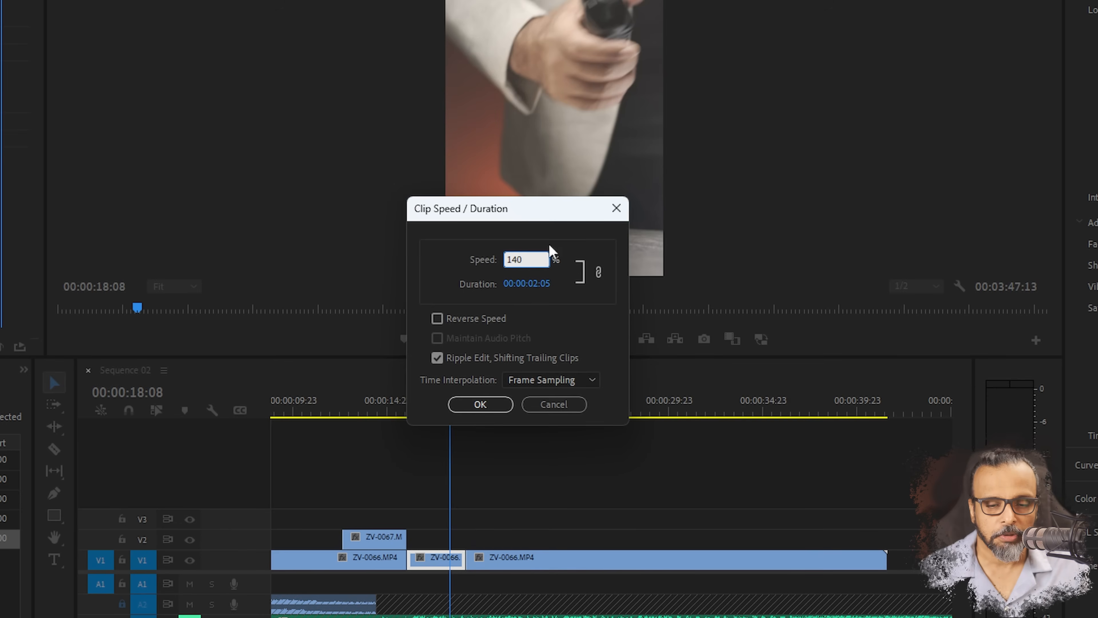
left_click(476, 404)
left_click(402, 411)
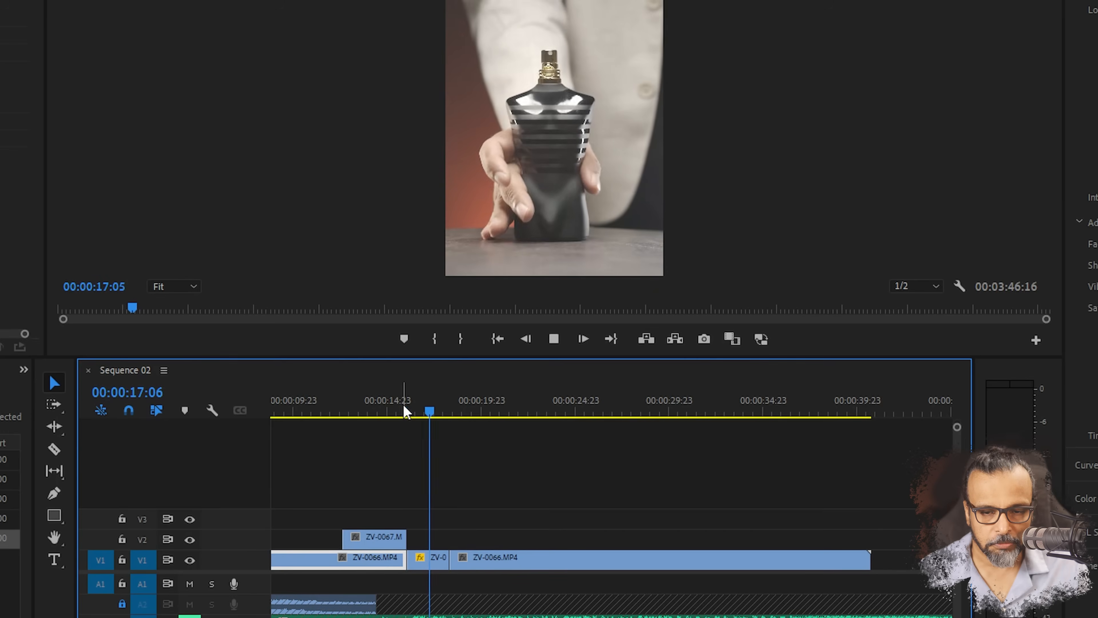
key("space")
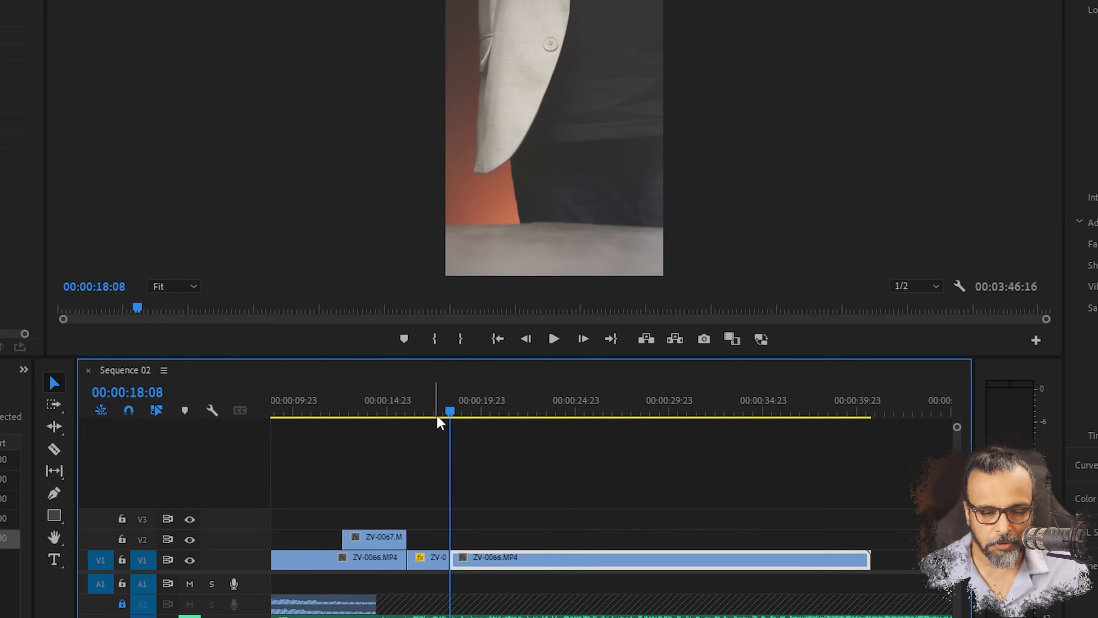
- Set the speed of the short ZV-0066 segment to 150% with Ripple Edit, Shifting Trailing Clips enabled
right_click(432, 556)
left_click(499, 435)
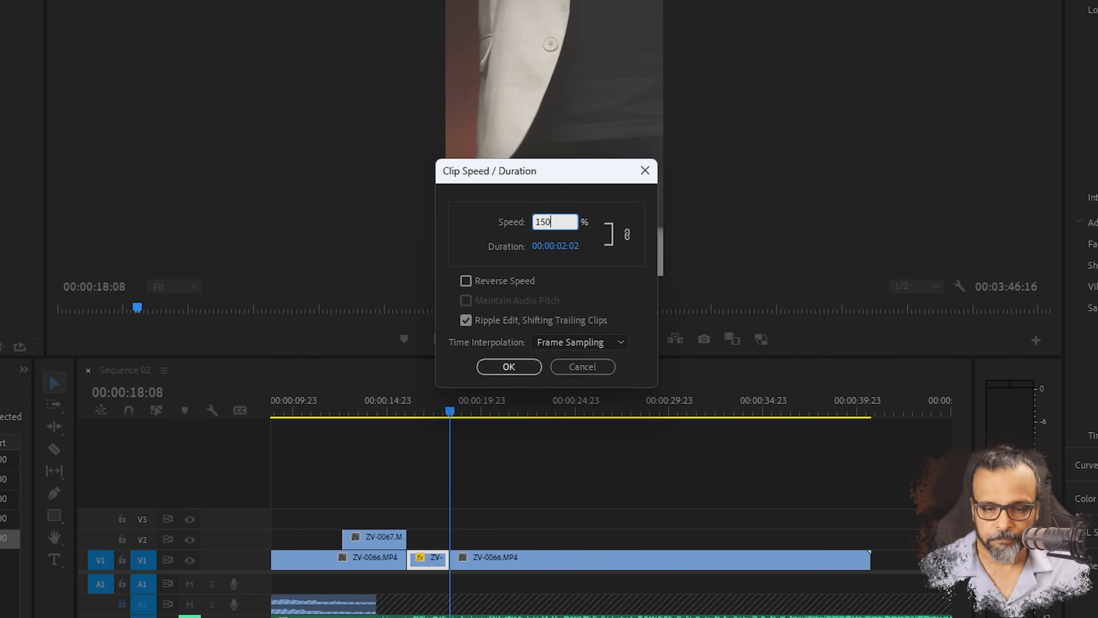
left_click(498, 368)
- Play from the start of the ZV-0067 insert through the sped-up ZV-0066 segment to check the pacing
left_click_drag(413, 410, 398, 410)
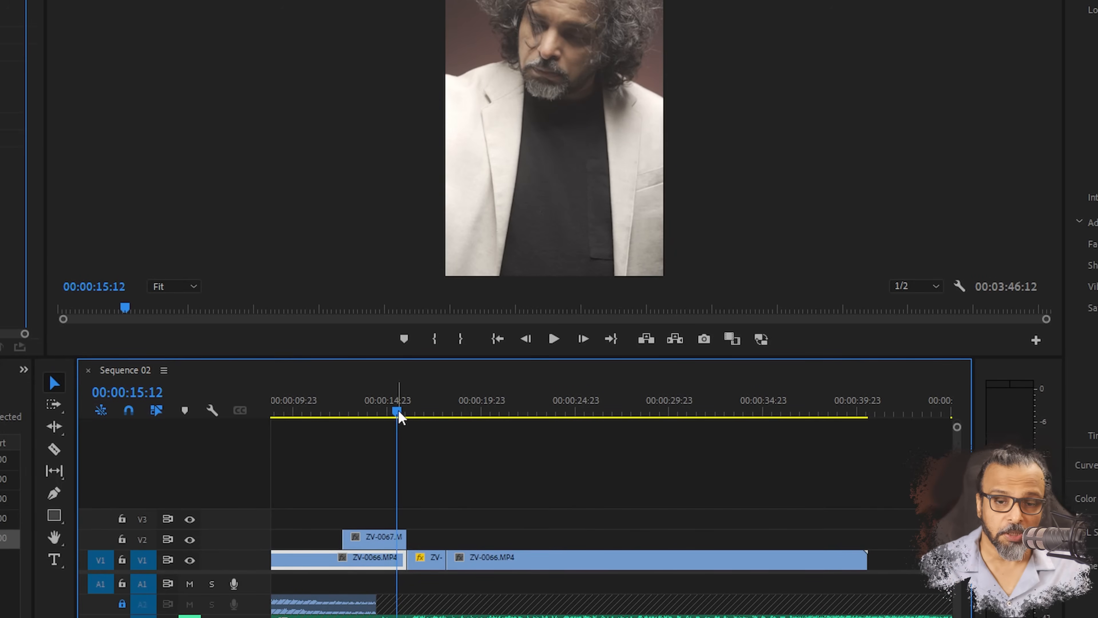
left_click(342, 409)
key("space")
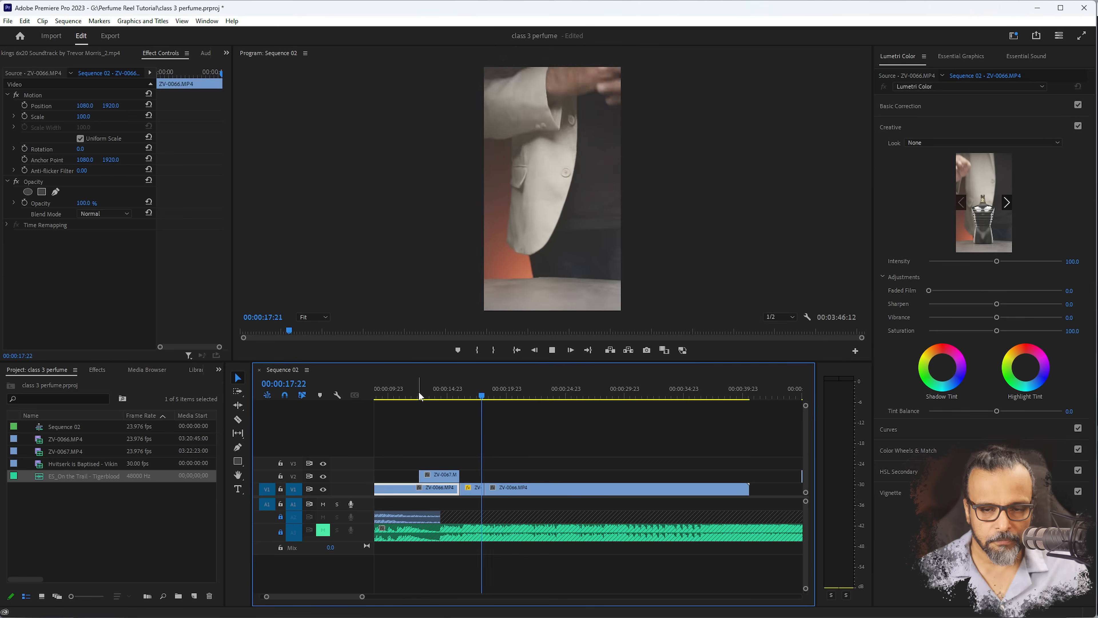
- Move the remaining ZV-0066 clip further along V1 and place the long ZV-0067 clip on V2 at 00:00:18:04
left_click(486, 384)
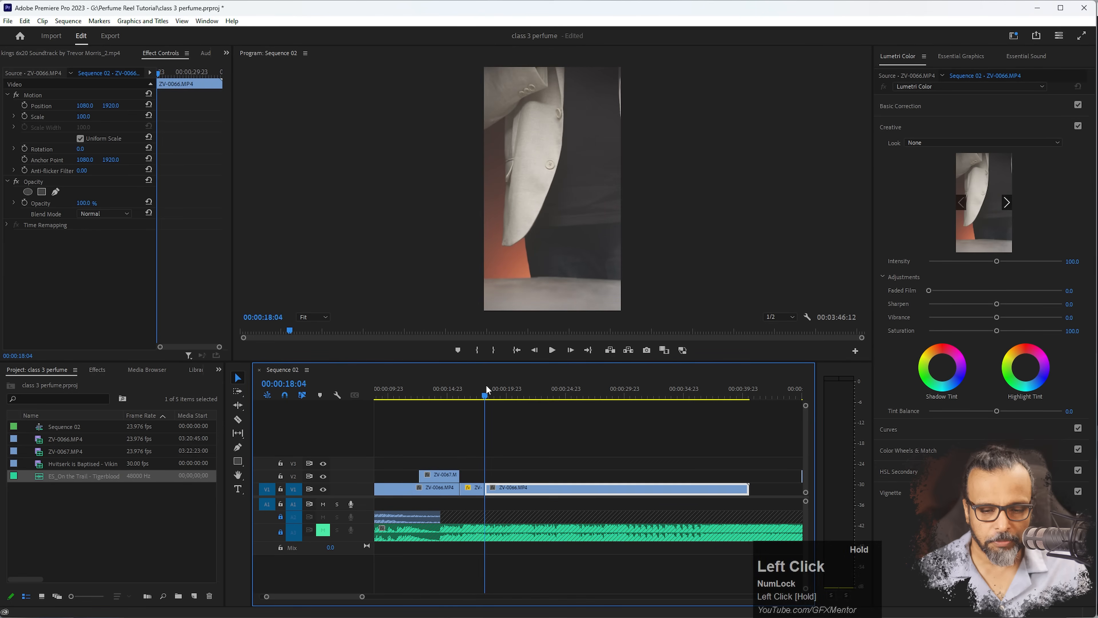
mouse_move(532, 487)
left_mouse_down()
mouse_move(633, 488)
mouse_move(526, 476)
left_mouse_up()
scroll(573, 496, "down", 3, "alt")
left_click(474, 395)
scroll(470, 487, "up", 3, "alt")
- Scrub ZV-0067 to the outstretched-hand shot, split the clip at 00:01:37:16, and remove the unwanted footage before that shot
left_click_drag(521, 392, 616, 395)
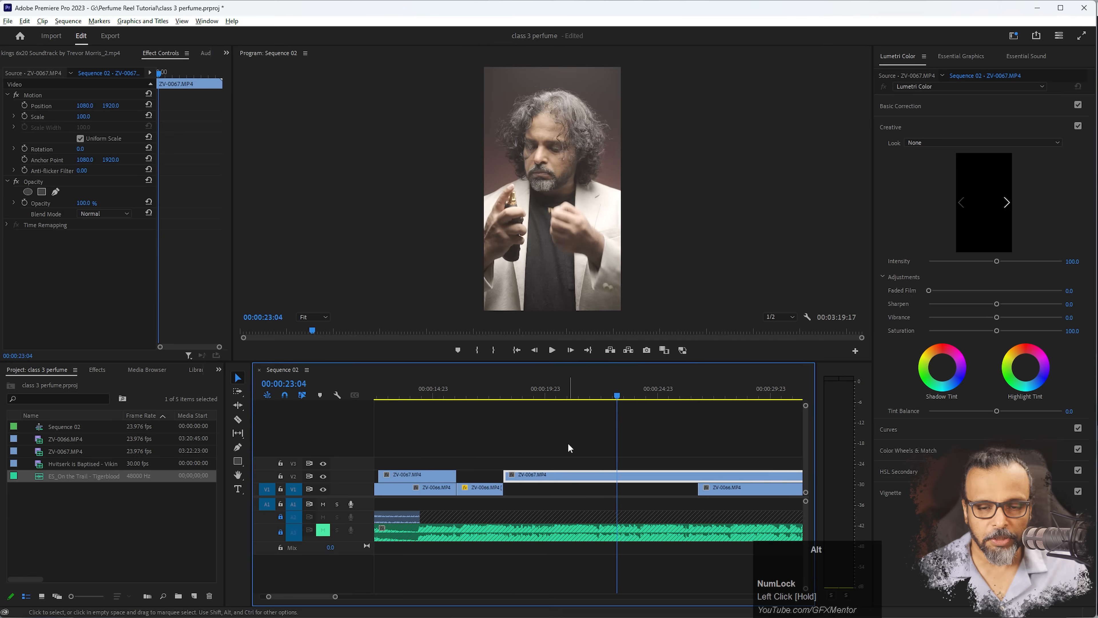
scroll(568, 443, "down", 4, "alt")
scroll(568, 443, "down", 2, "alt")
left_click(464, 396)
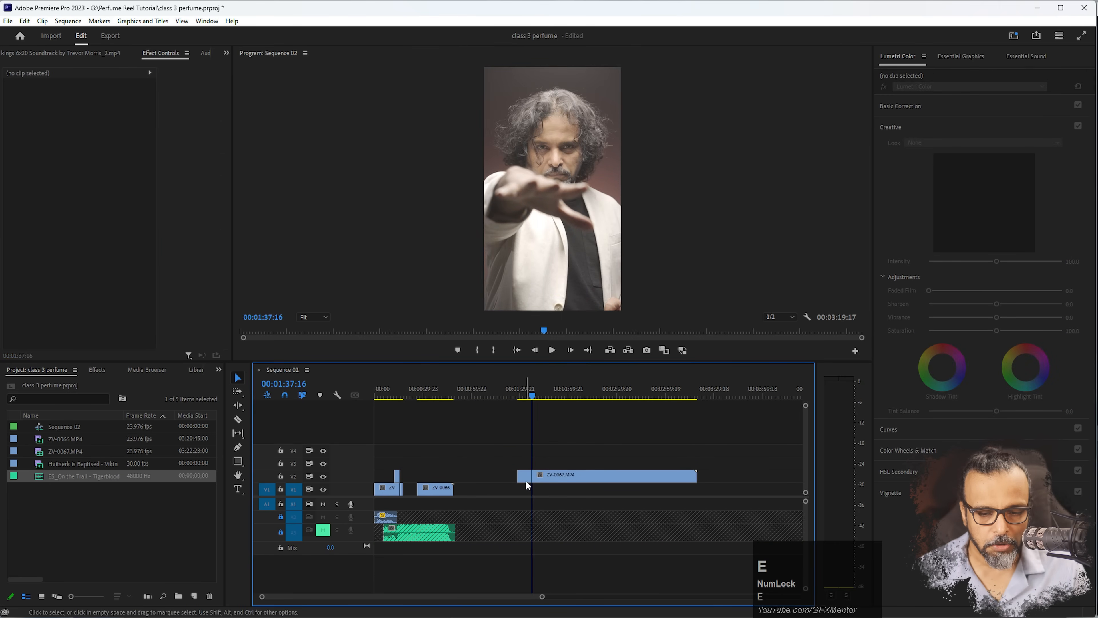
- Move the leftover ZV-0066 clip to 00:01:37:16 and place the isolated ZV-0067 hand shot on V1 at about 00:00:17:13
mouse_move(526, 479)
left_mouse_down()
mouse_move(426, 466)
mouse_move(544, 489)
left_mouse_up()
left_click_drag(425, 462, 425, 489)
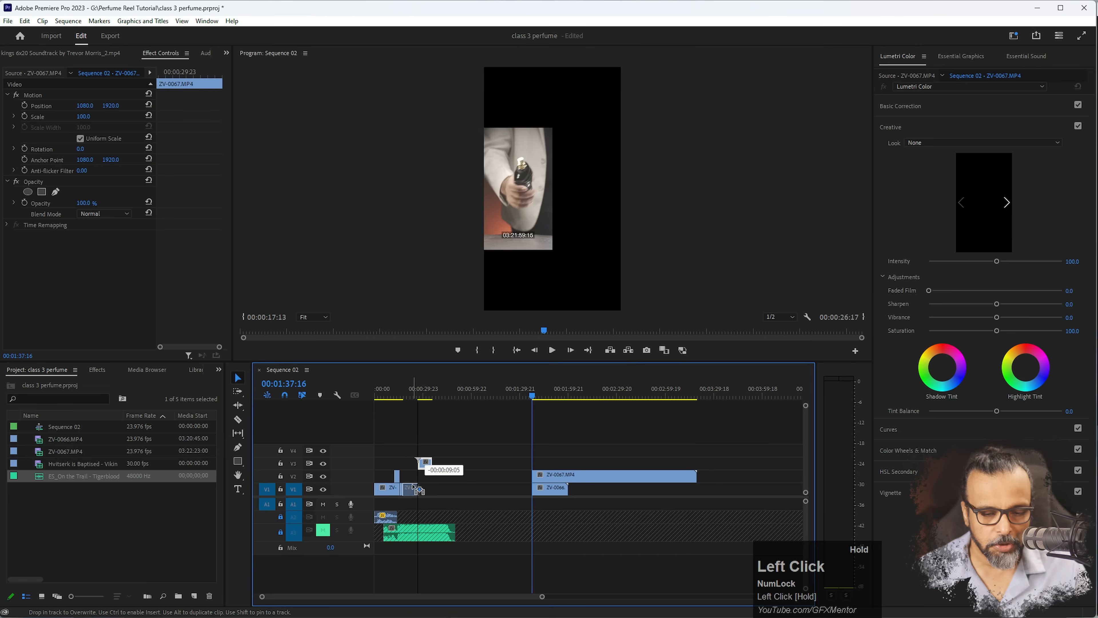
scroll(391, 497, "up", 3, "alt")
scroll(391, 494, "up", 2, "alt")
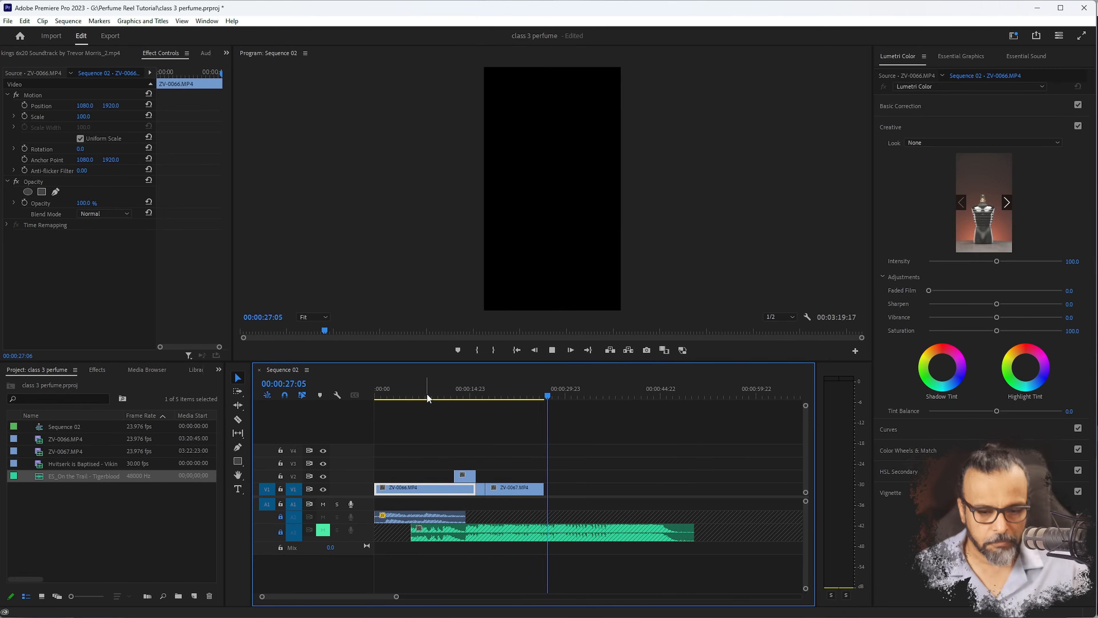
- Turn the On the Trail soundtrack back on and play the edit through the ZV-0067 hand shot
left_click(446, 391)
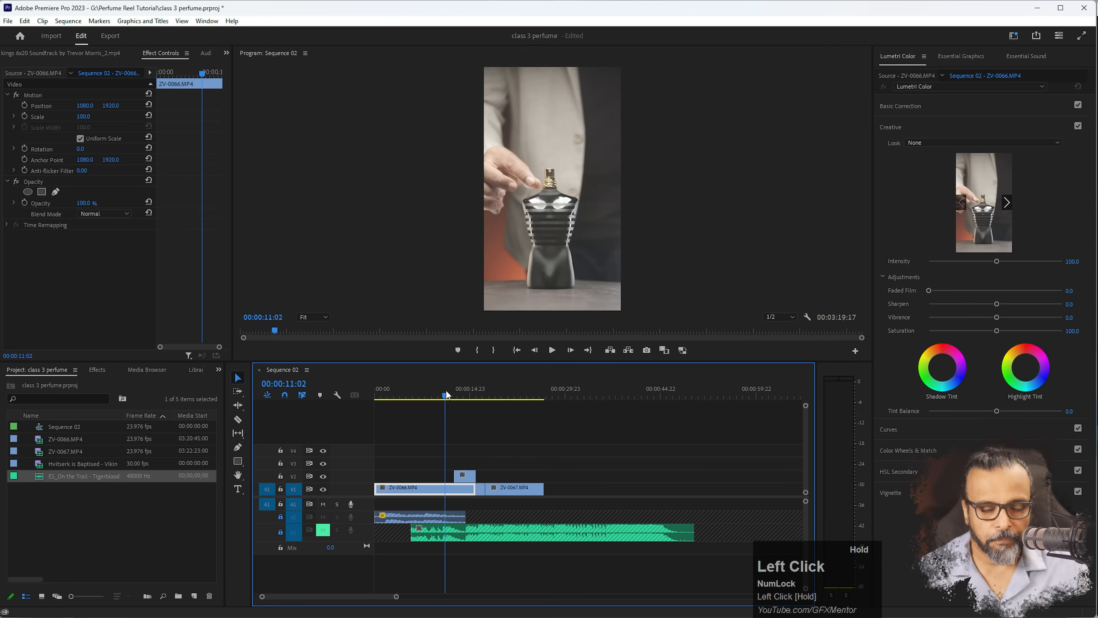
left_click(501, 392)
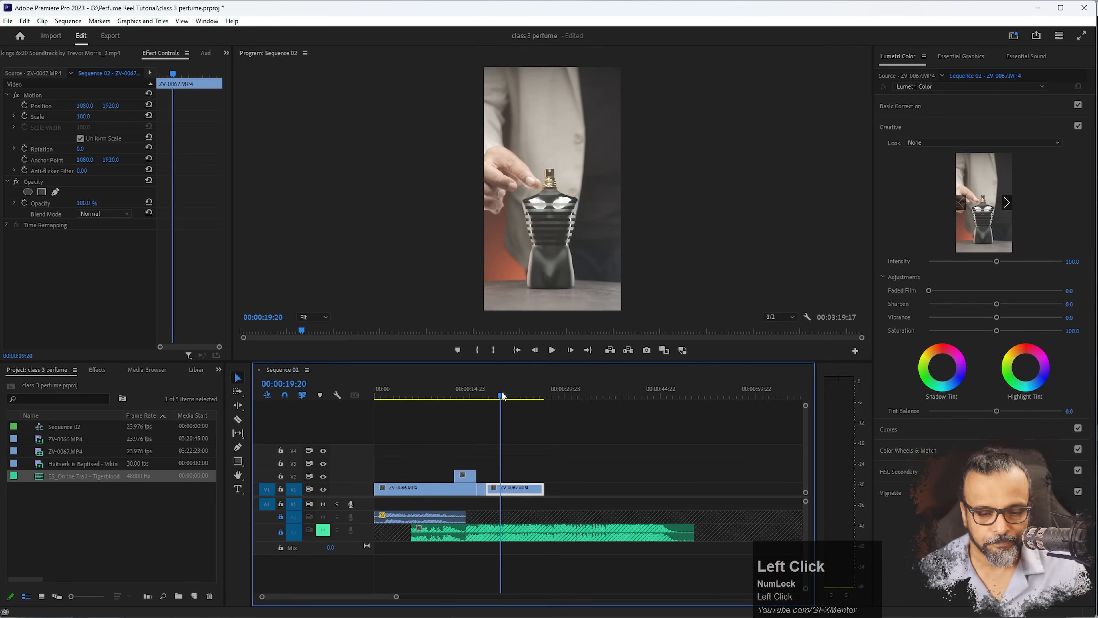
left_click(283, 532)
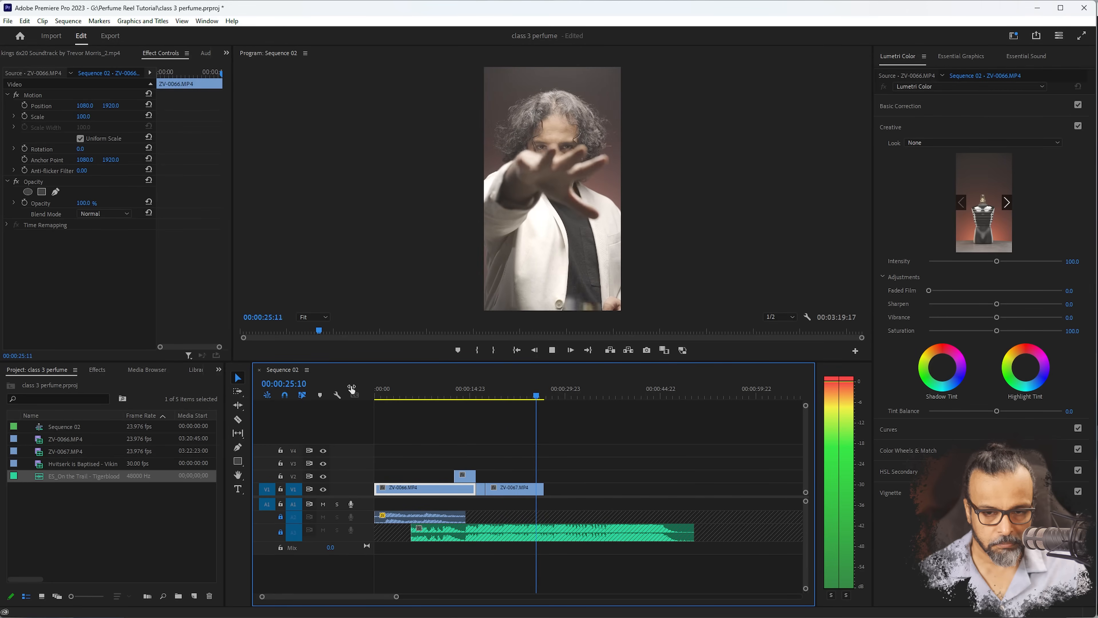
key("space")
- Move the short ZV-0067 insert from V2 down onto V1 and return to the start of the sequence
left_click_drag(463, 476, 463, 479)
left_click_drag(403, 384, 404, 396)
mouse_move(374, 235)
left_mouse_down()
mouse_move(395, 233)
mouse_move(376, 231)
mouse_move(386, 231)
left_mouse_up()
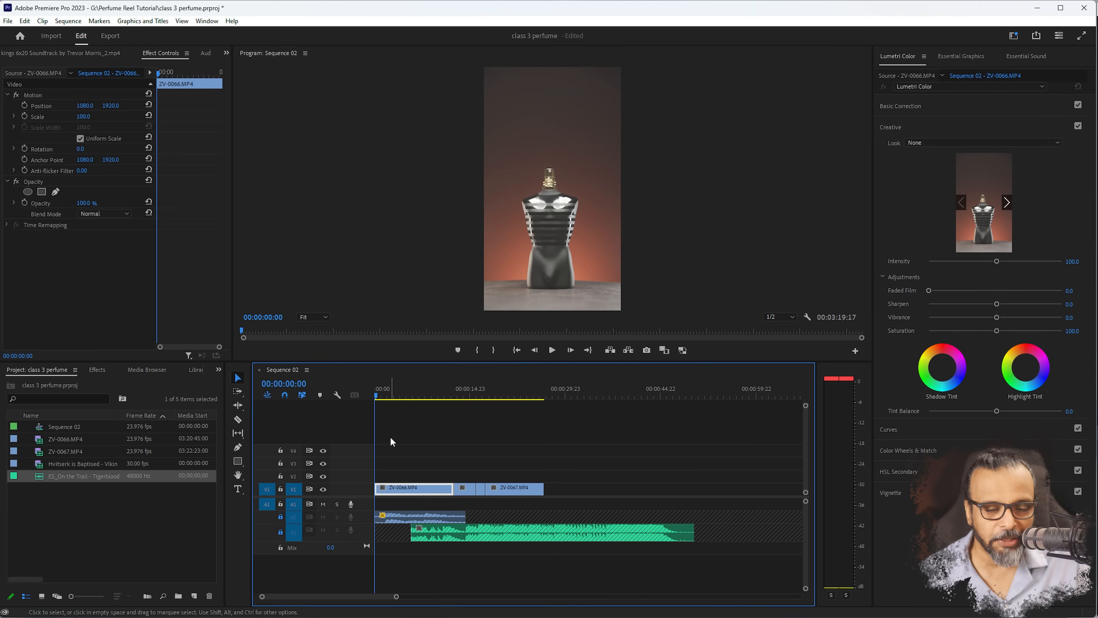
- Scrub through the opening ZV-0066 footage and select the first ZV-0066 clip together with the short ZV-0067 insert
left_click(408, 488)
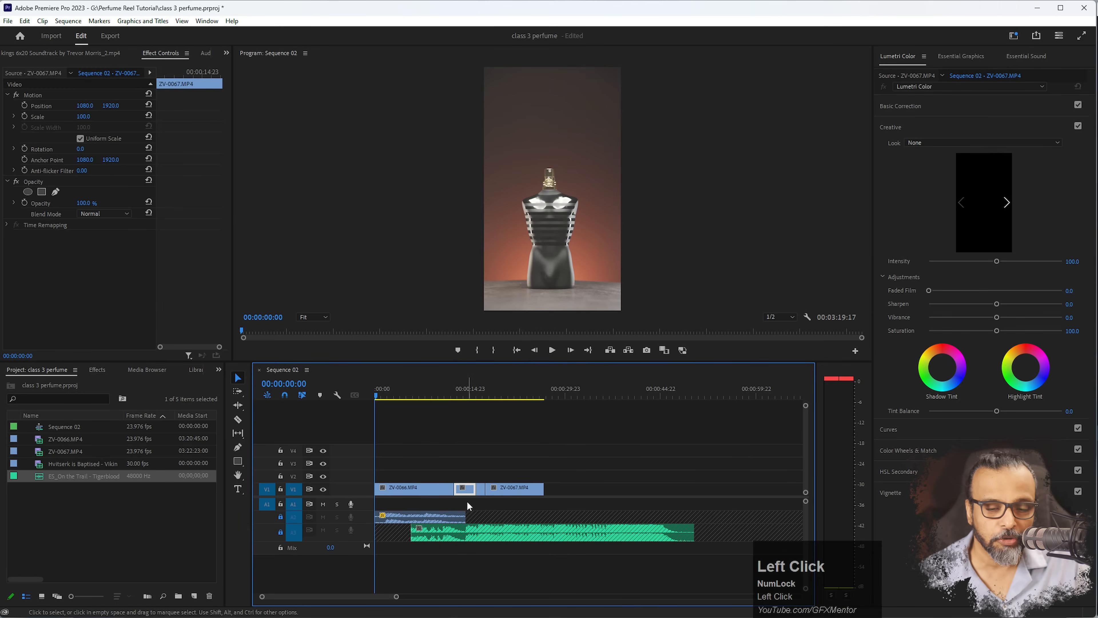
left_click_drag(380, 394, 439, 400)
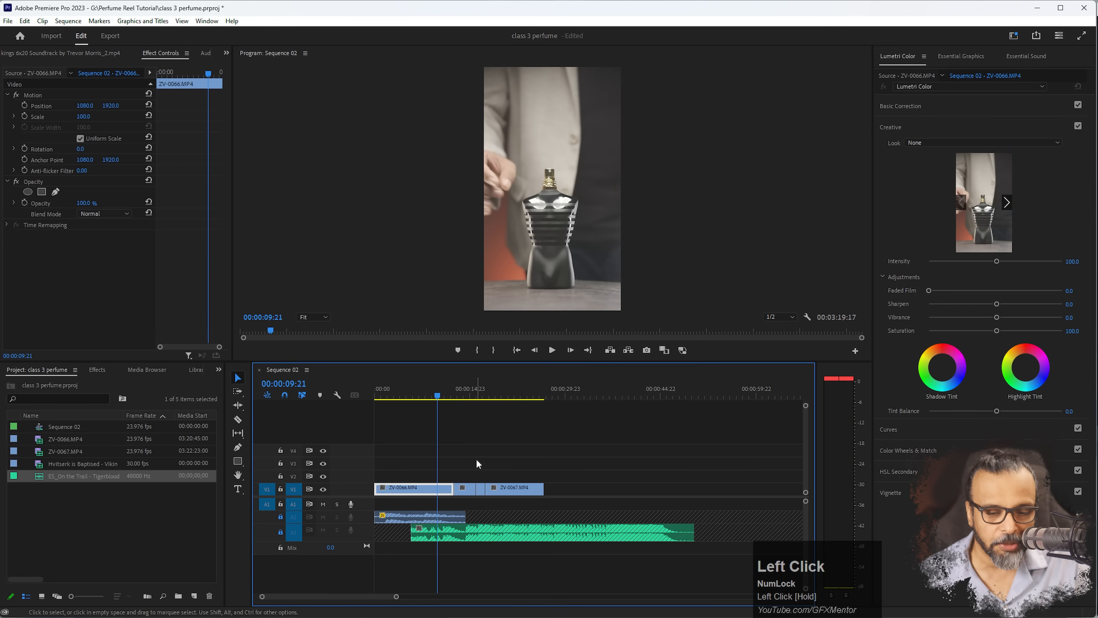
left_click_drag(455, 396, 413, 395)
left_click_drag(426, 472, 466, 494)
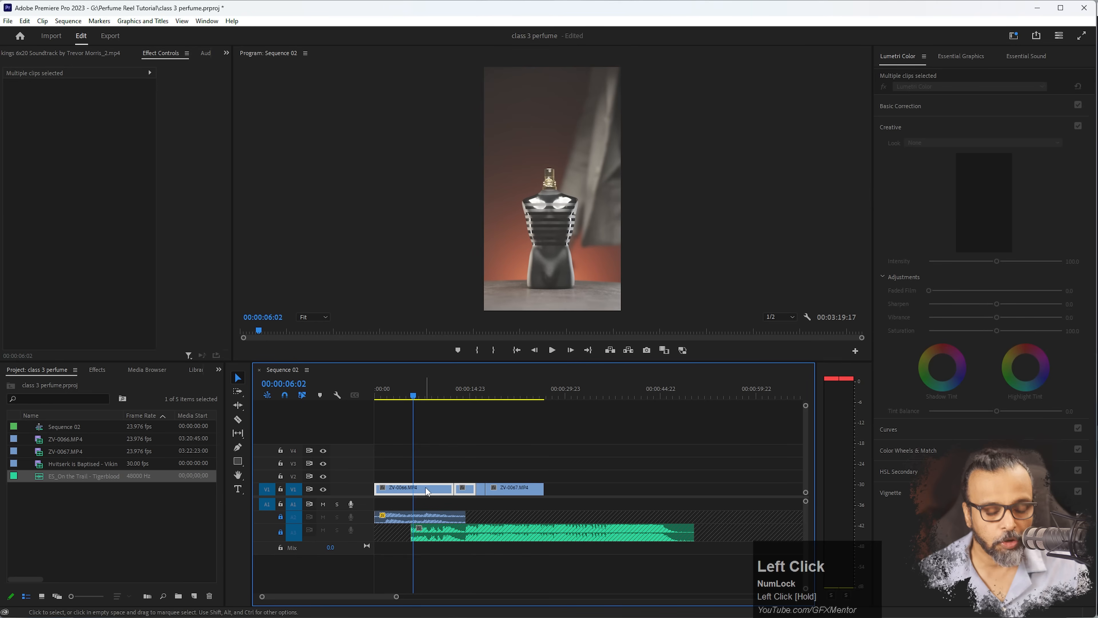
- Duplicate the selected ZV-0066 and short ZV-0067 clips onto V2 and replace the ZV-0066 copy with an After Effects composition
mouse_move(432, 477)
left_mouse_down()
mouse_move(472, 501)
mouse_move(445, 497)
mouse_move(436, 475)
left_mouse_up()
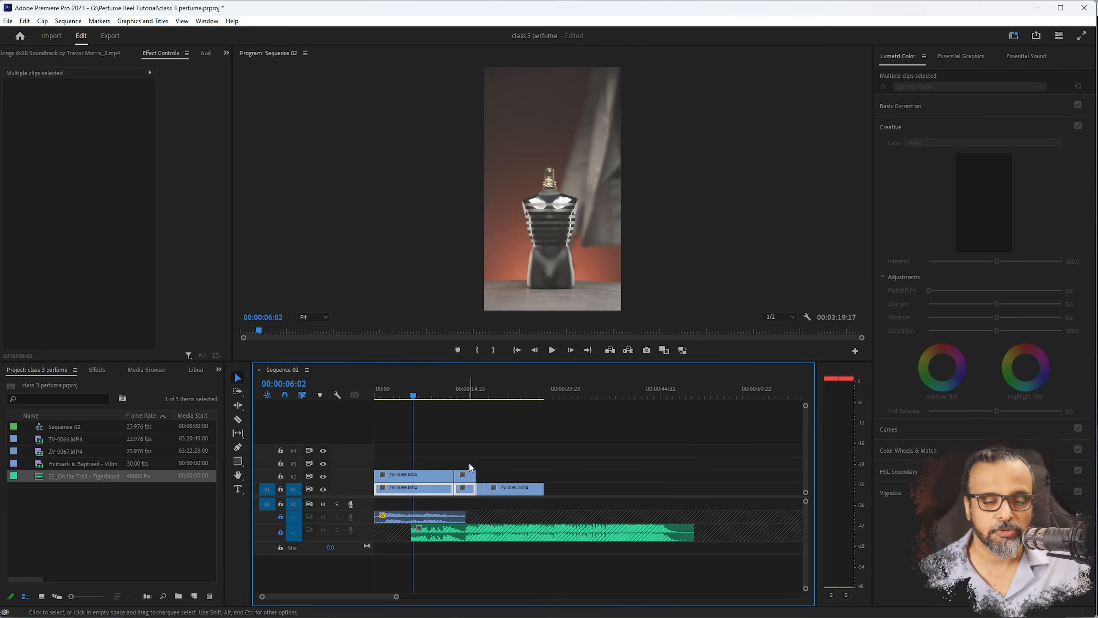
left_click(399, 475)
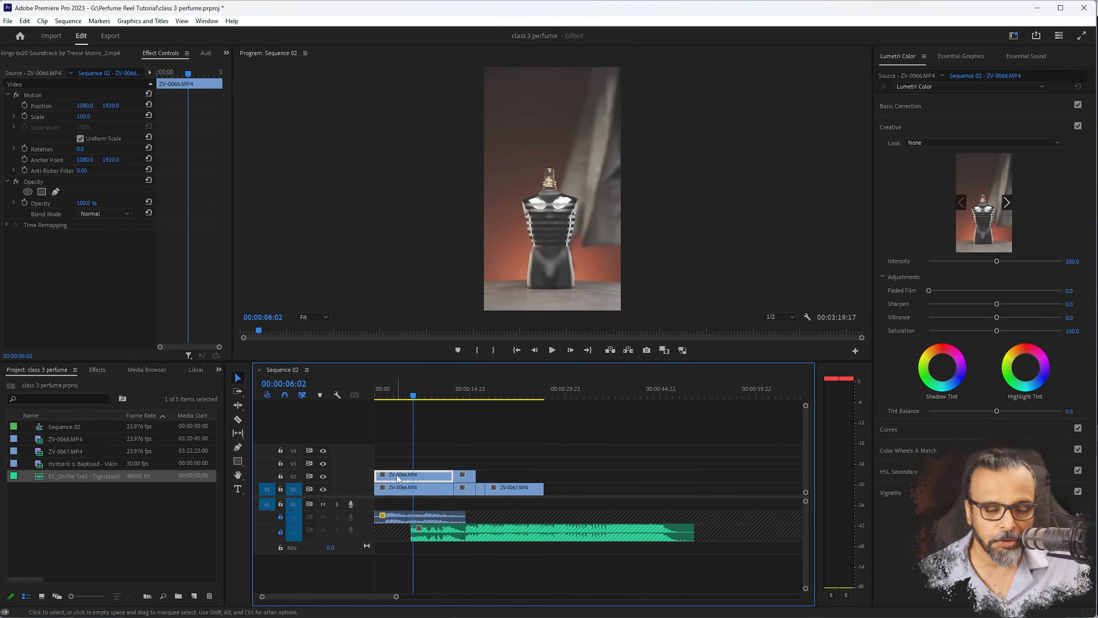
right_click(391, 480)
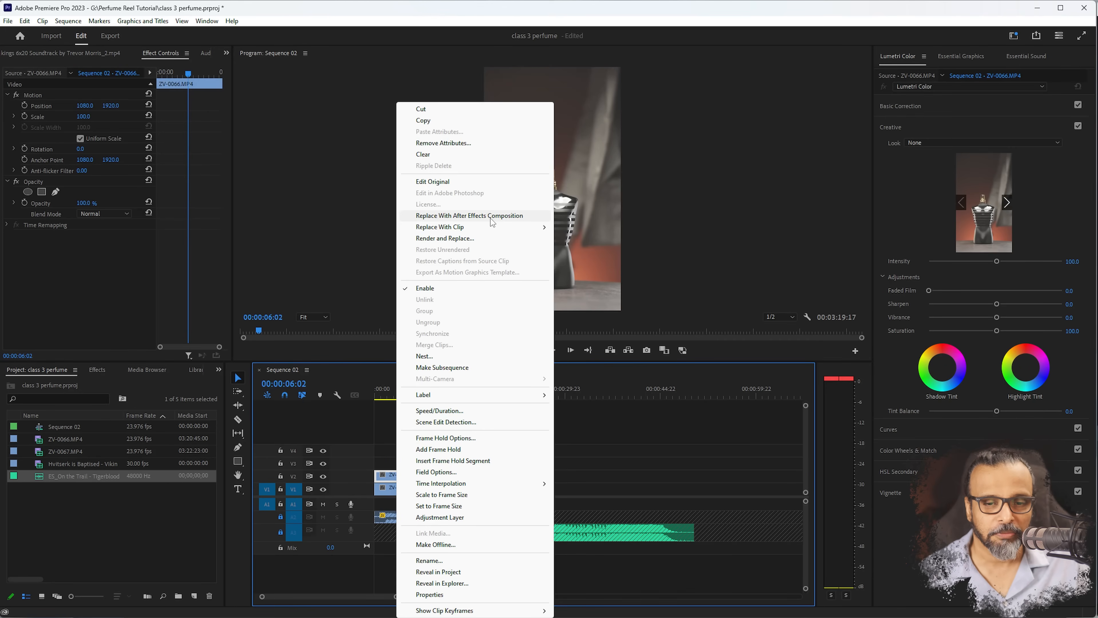
left_click(469, 215)
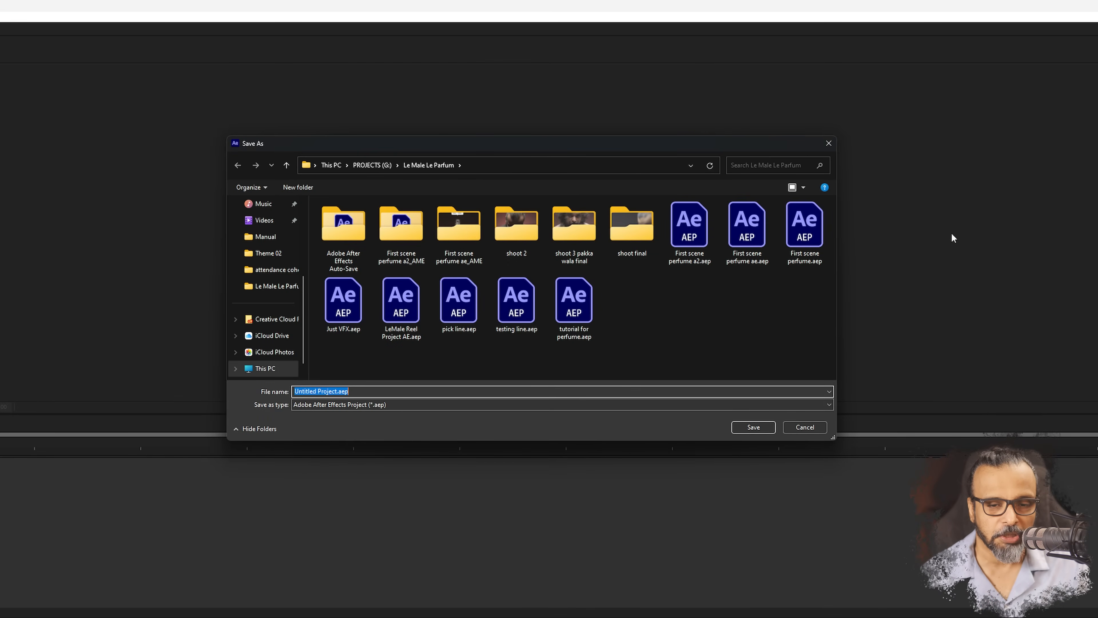
- Save the new After Effects project as Class3 Perfume AE.aep in the Le Male Le Parfum folder and bring its window to full screen
left_click_drag(380, 390, 281, 392)
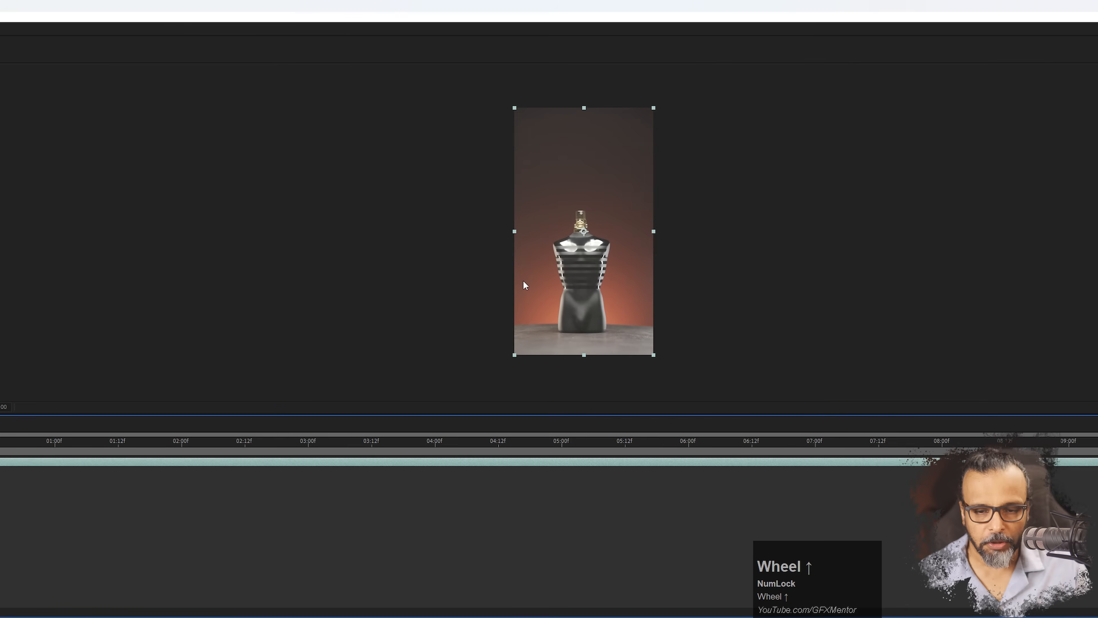
left_click(728, 8)
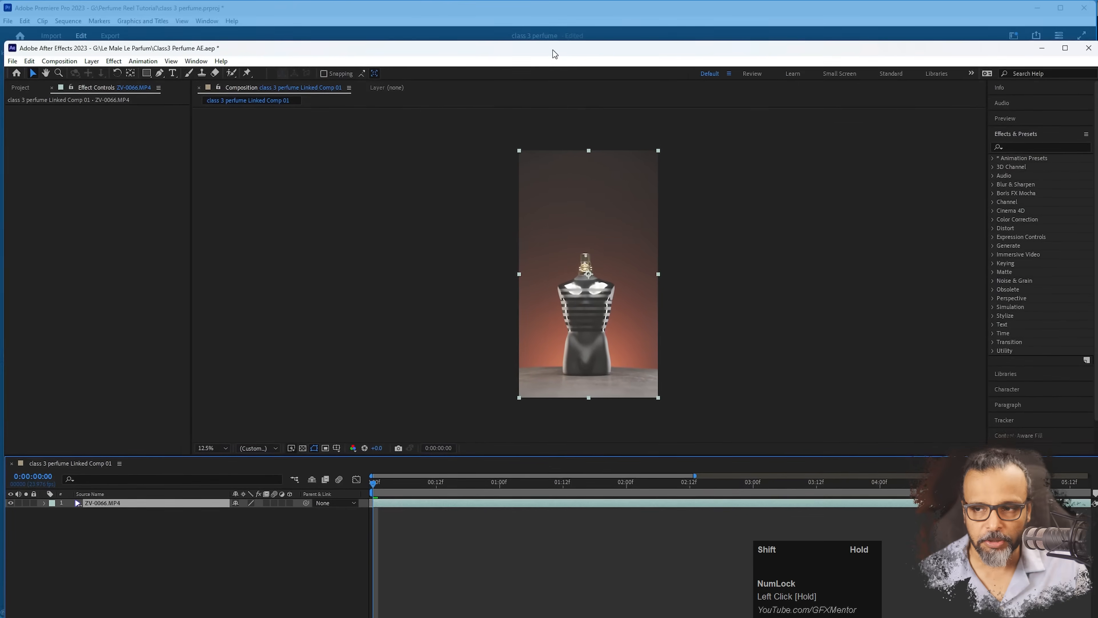
left_click_drag(553, 50, 554, 41)
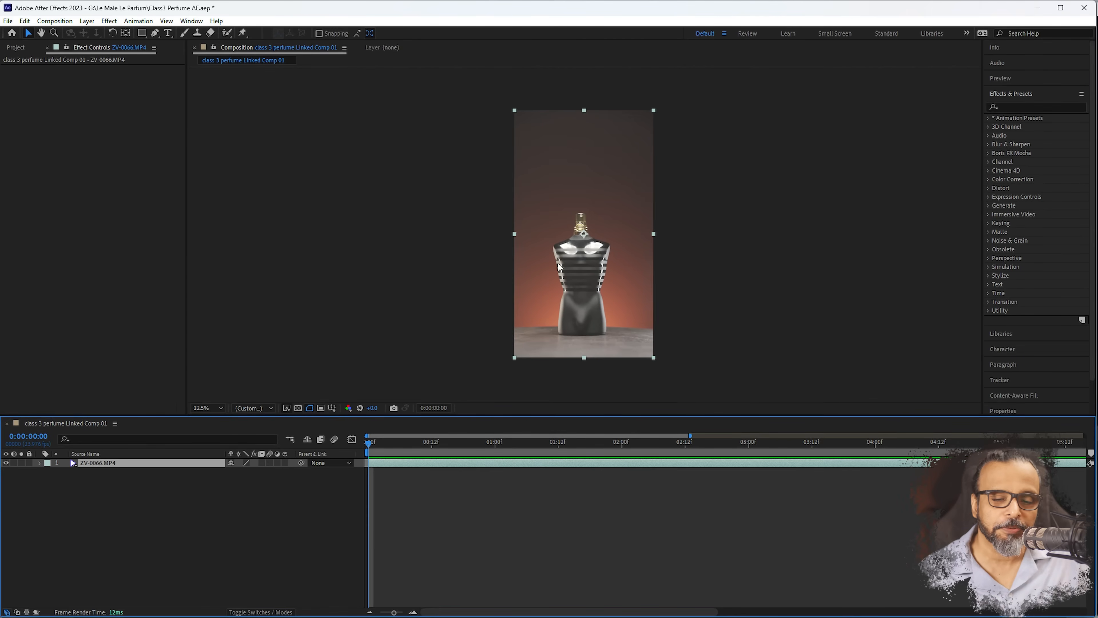
- Import transparent-bottle.png, blankPlate.png, Bottle shape.ai and copy-share.png from the Le Male Le Parfum folder as footage
left_click_drag(377, 449, 425, 441)
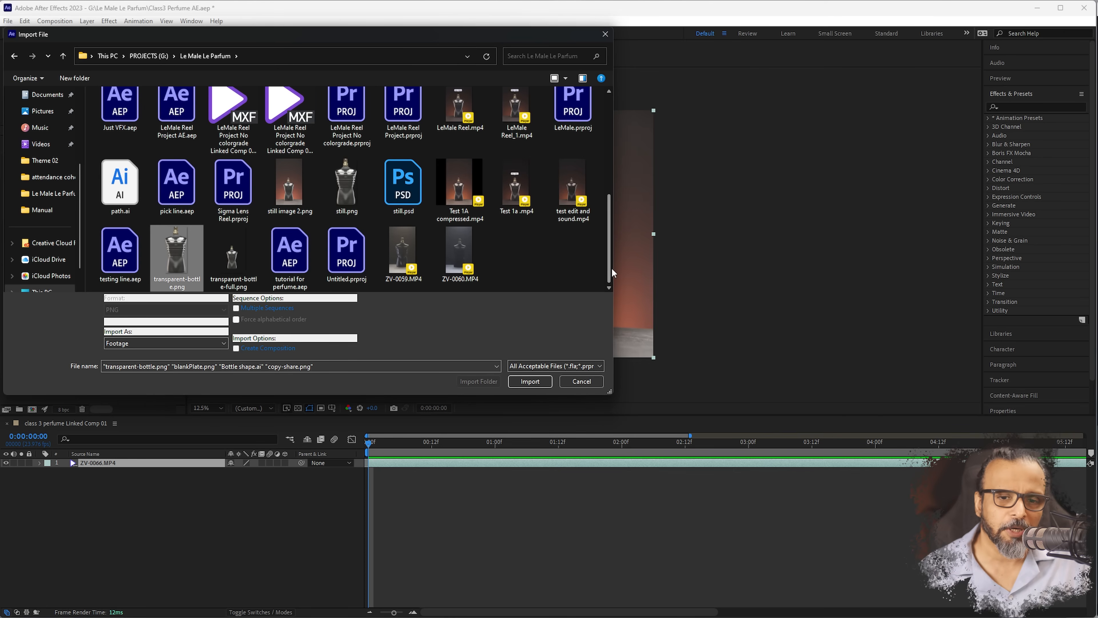
left_click_drag(610, 245, 605, 129)
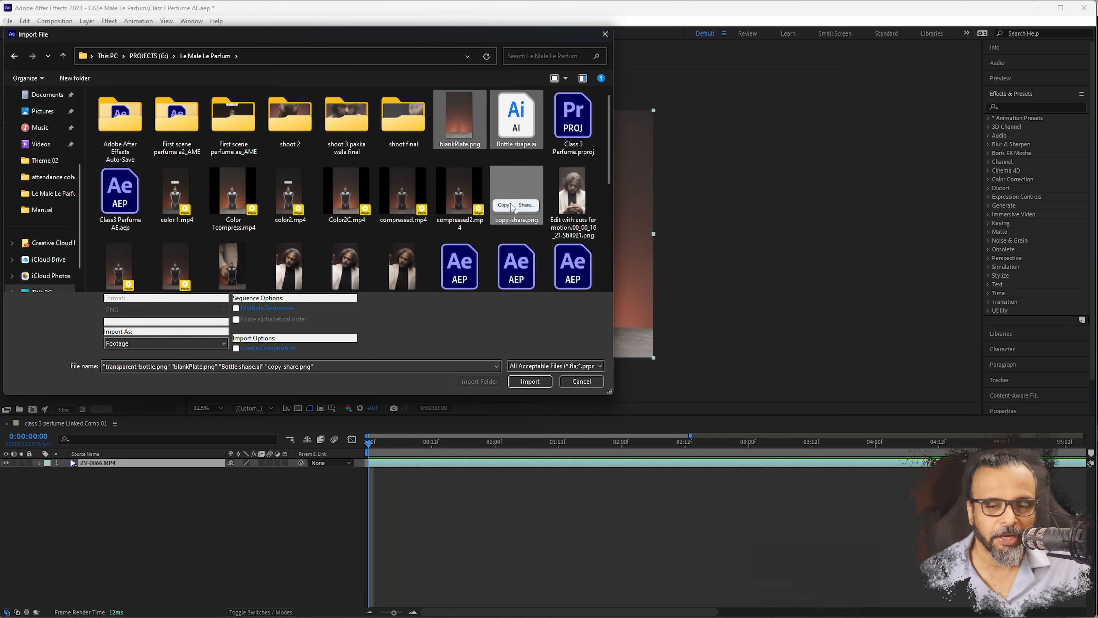
left_click_drag(607, 143, 609, 262)
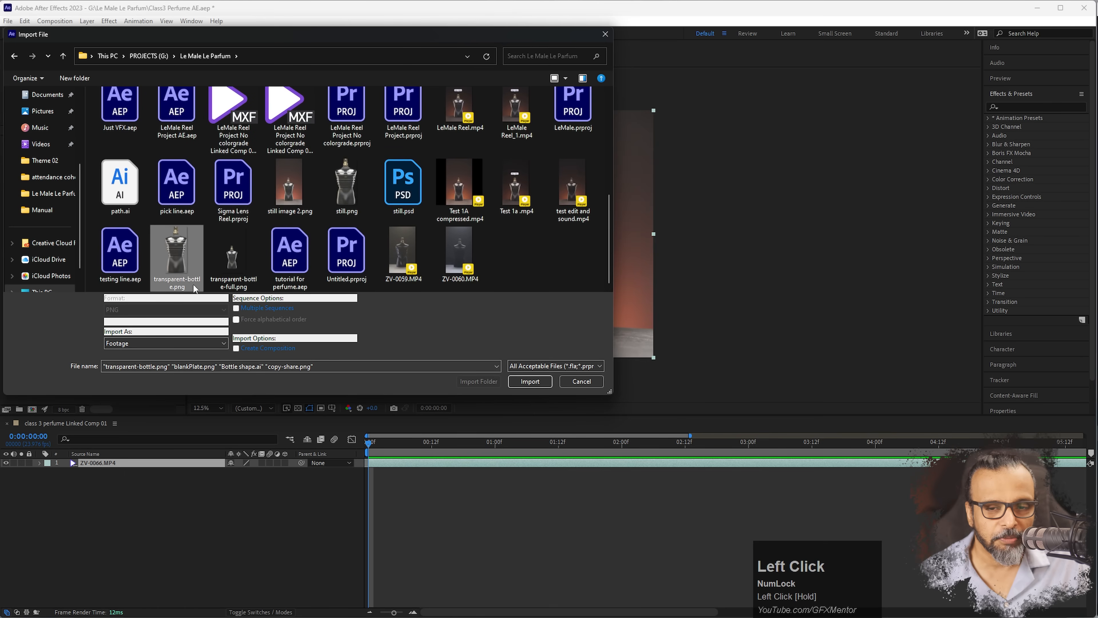
left_click(516, 385)
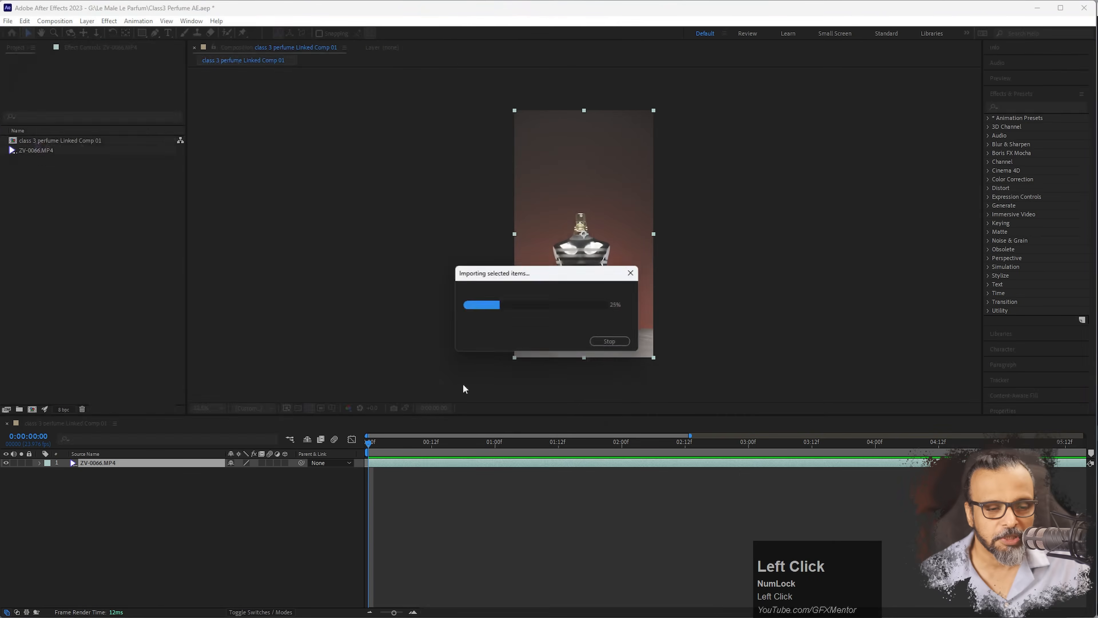
- Add blankPlate.png to the composition, compare it with the bottle footage and place it beneath the ZV-0066.MP4 layer
left_click(34, 224)
left_click_drag(33, 140, 566, 365)
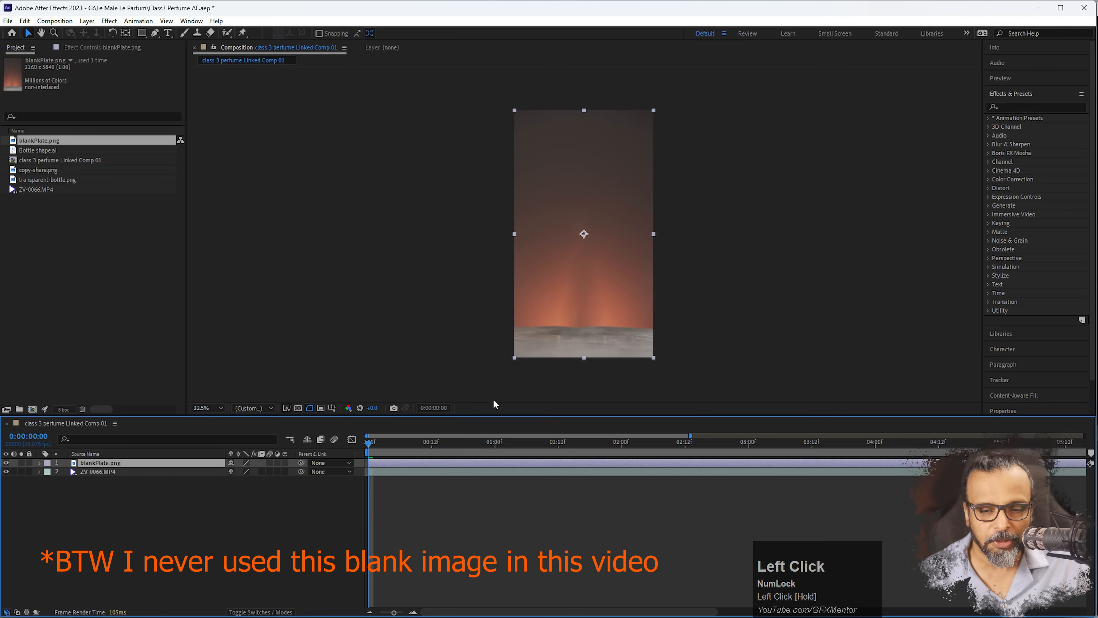
left_click(8, 464)
left_click(9, 464)
left_click(8, 464)
left_click(9, 464)
left_click(9, 464)
left_click(8, 464)
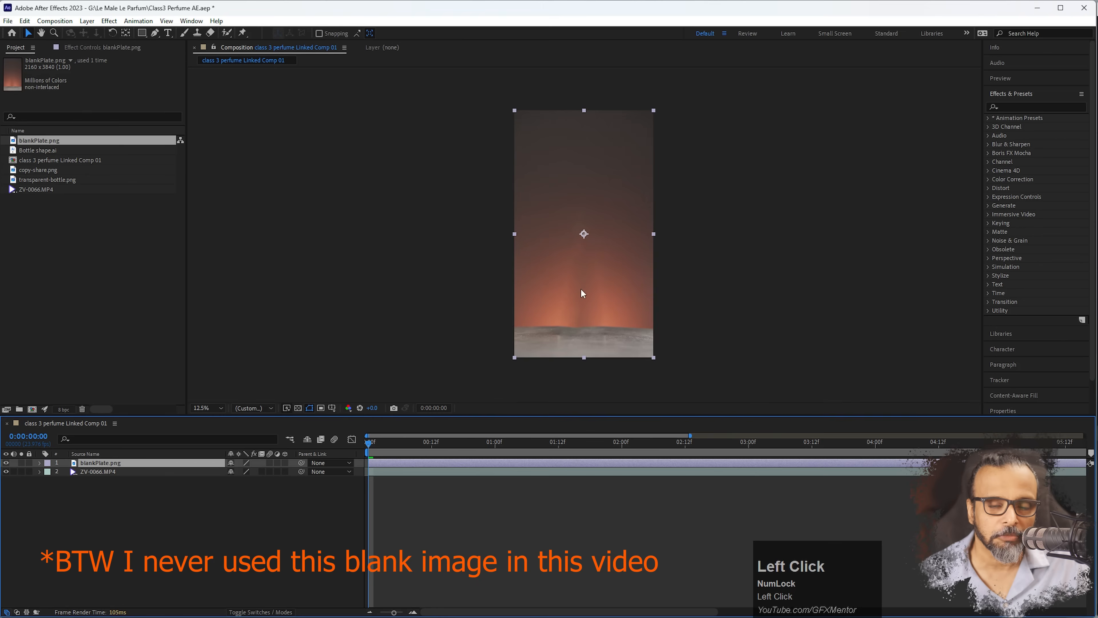
left_click_drag(100, 462, 97, 487)
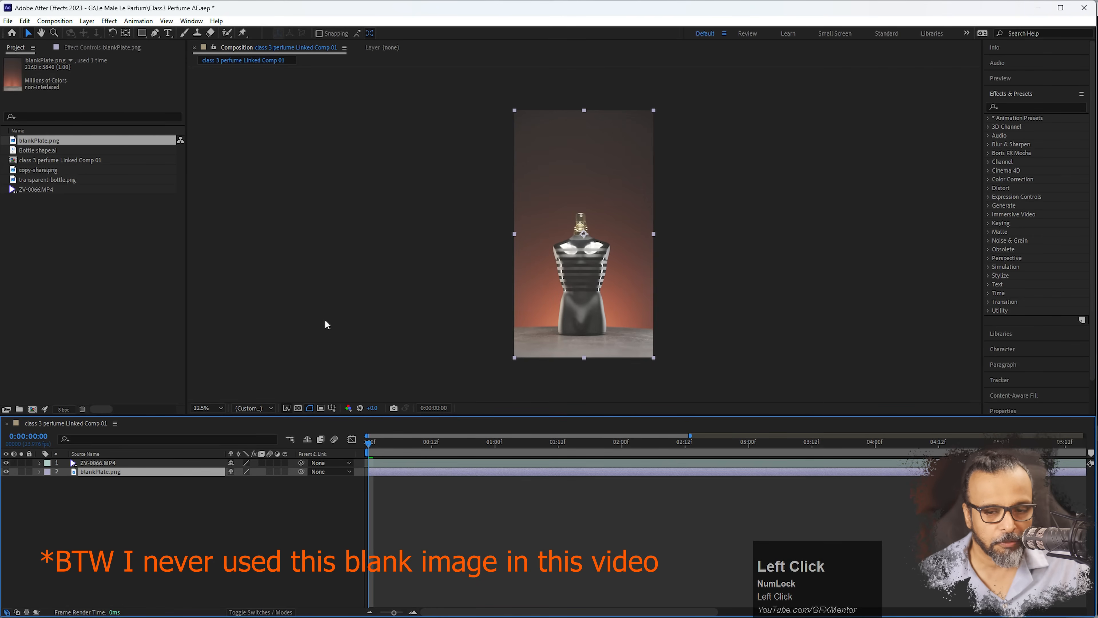
- Go to 0:00:00:10, add transparent-bottle.png above the ZV-0066.MP4 layer and align it over the filmed bottle
left_click_drag(370, 443, 423, 447)
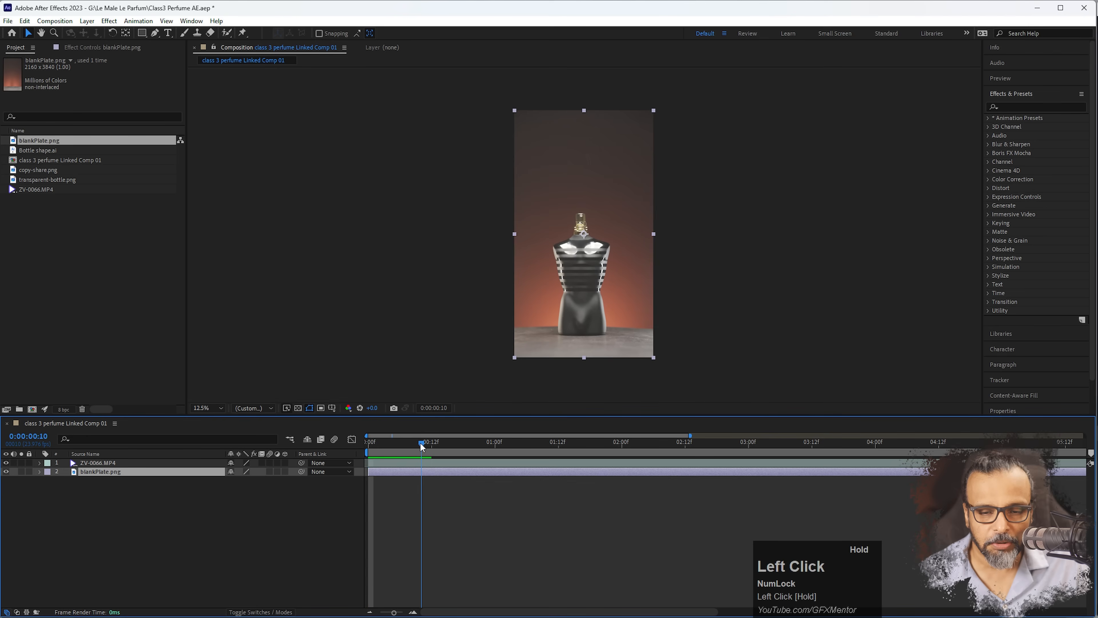
left_click_drag(423, 447, 422, 447)
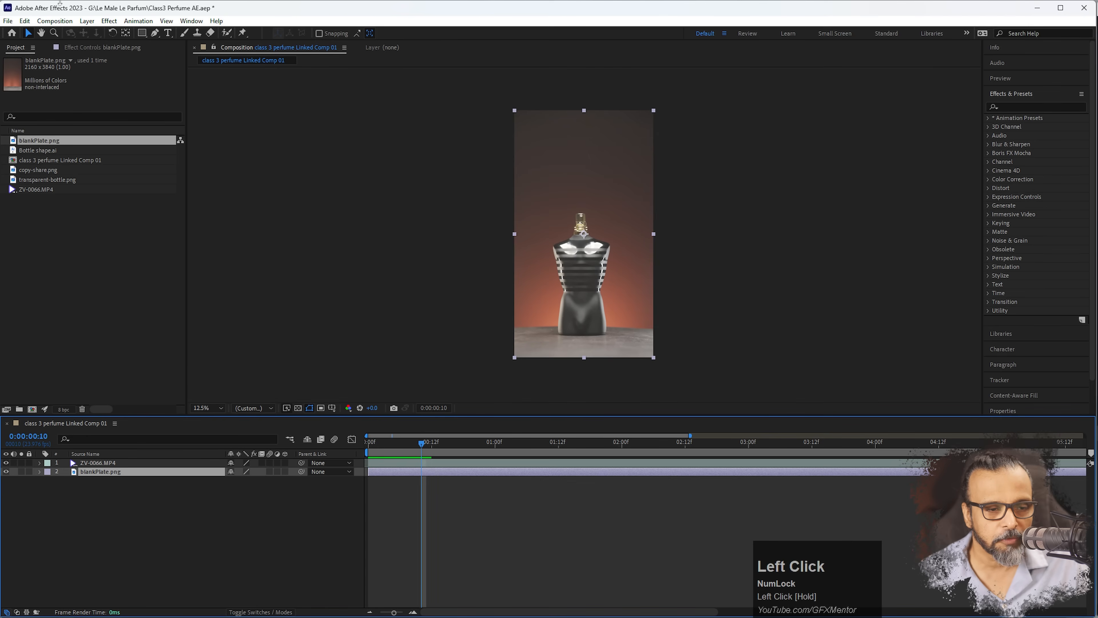
left_click(13, 152)
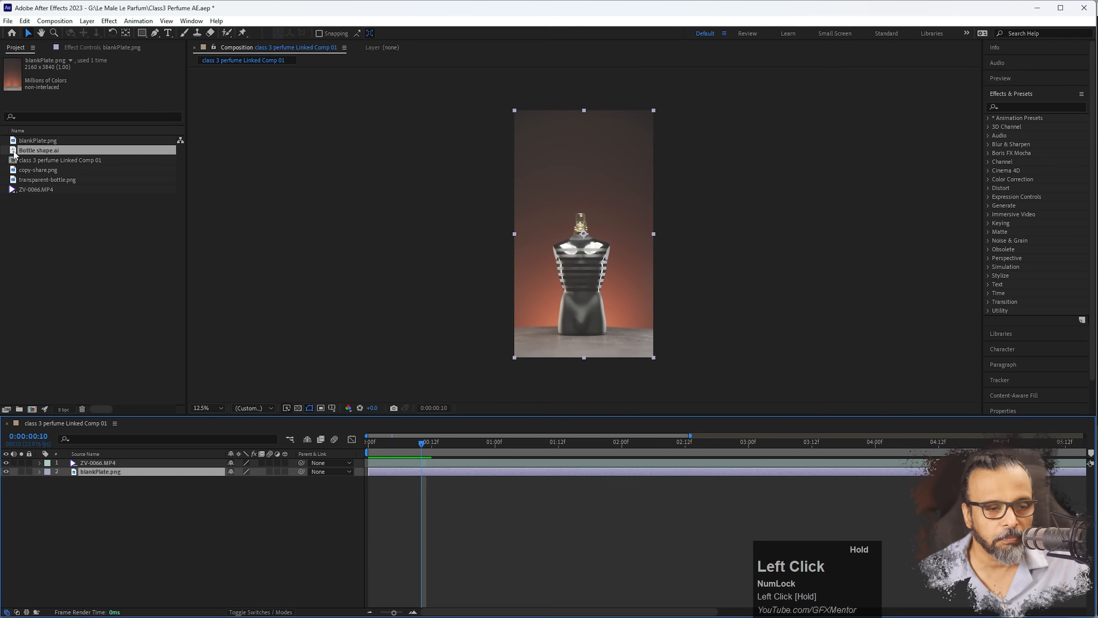
left_click(12, 180)
left_click_drag(12, 180, 32, 464)
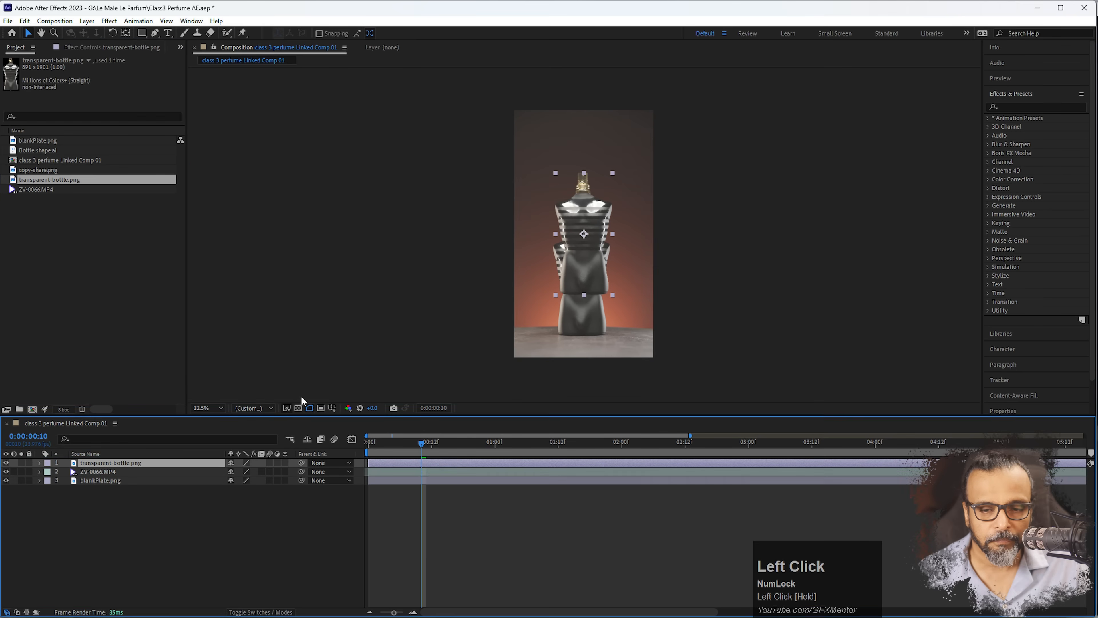
left_click_drag(583, 214, 582, 254)
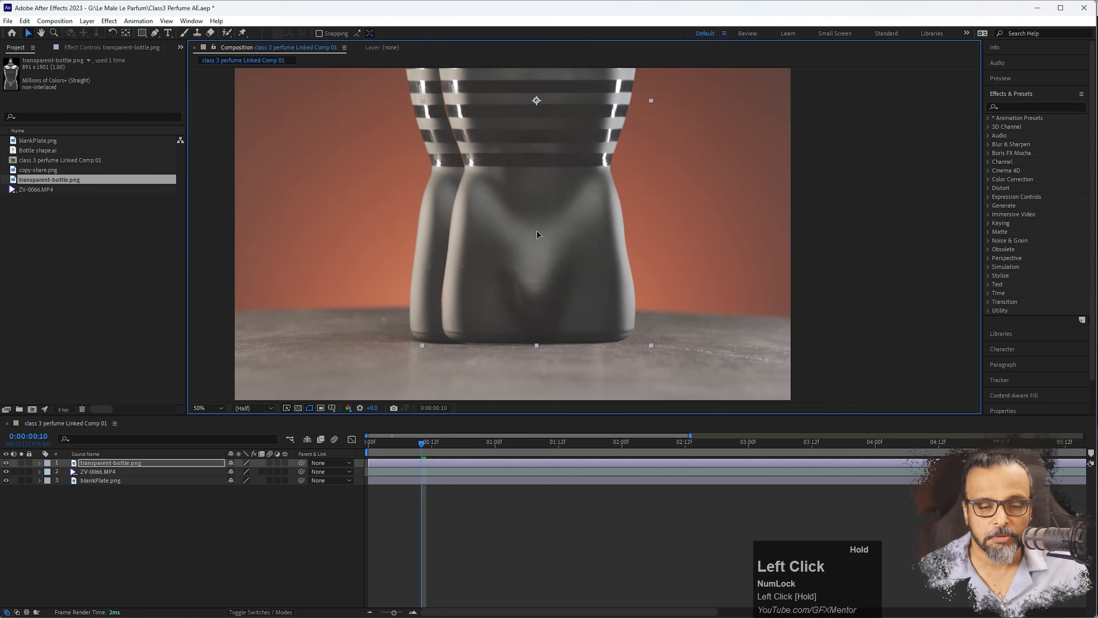
left_click_drag(537, 231, 508, 229)
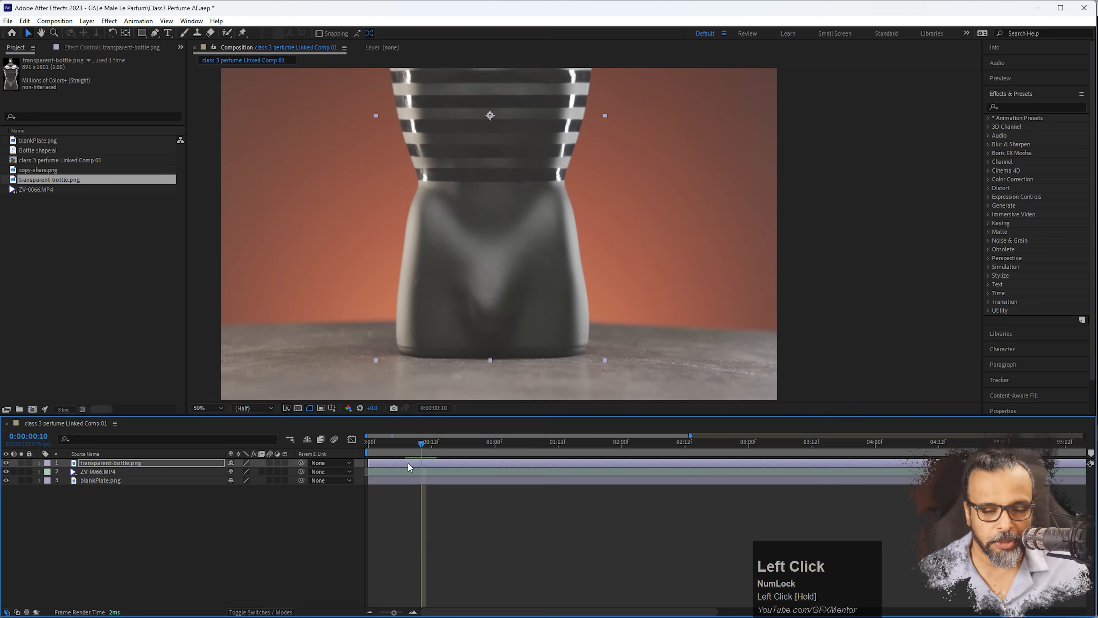
- Start the transparent-bottle.png layer at 0:00:00:10 and lower its opacity to 76% to check its alignment with the filmed bottle
left_click_drag(391, 461, 426, 464)
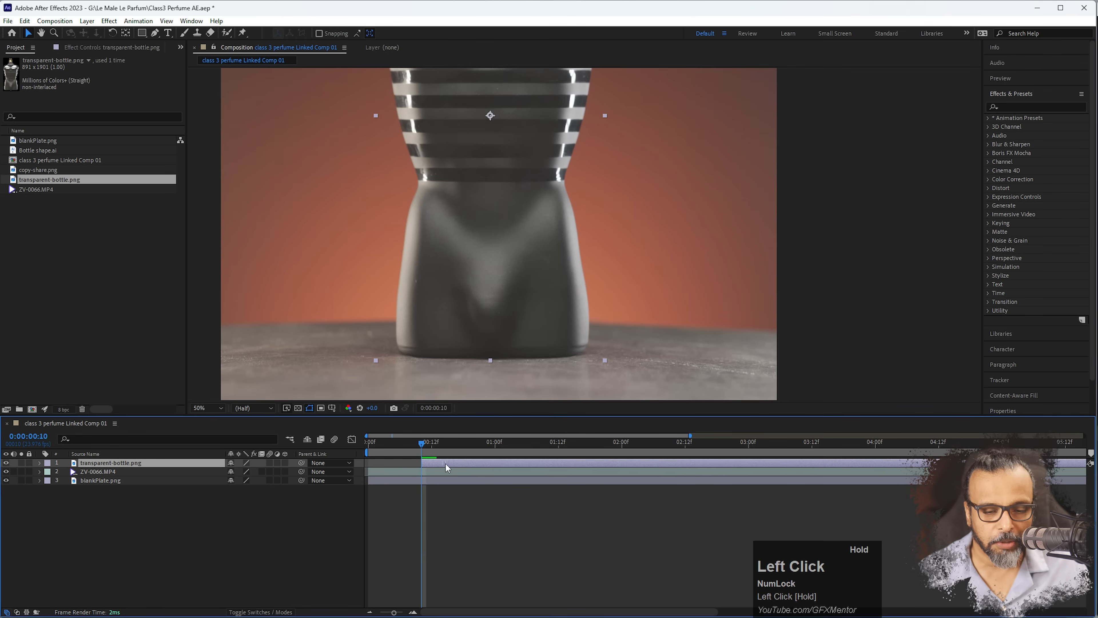
mouse_move(422, 440)
left_mouse_down()
mouse_move(385, 441)
mouse_move(436, 434)
mouse_move(409, 435)
mouse_move(427, 435)
left_mouse_up()
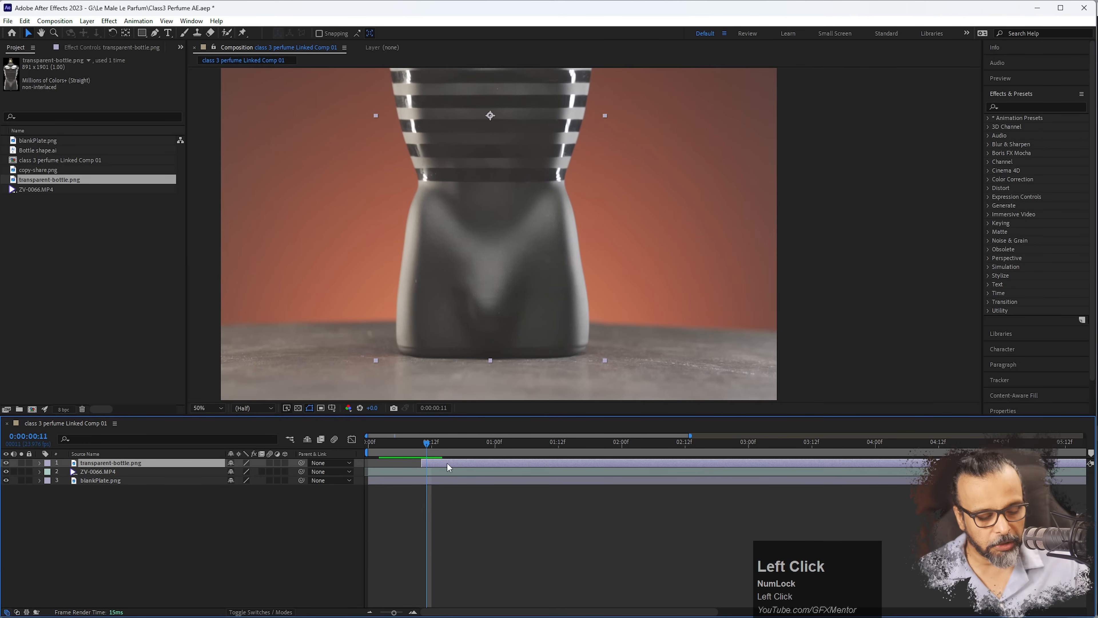
key("t")
left_click_drag(232, 472, 201, 472)
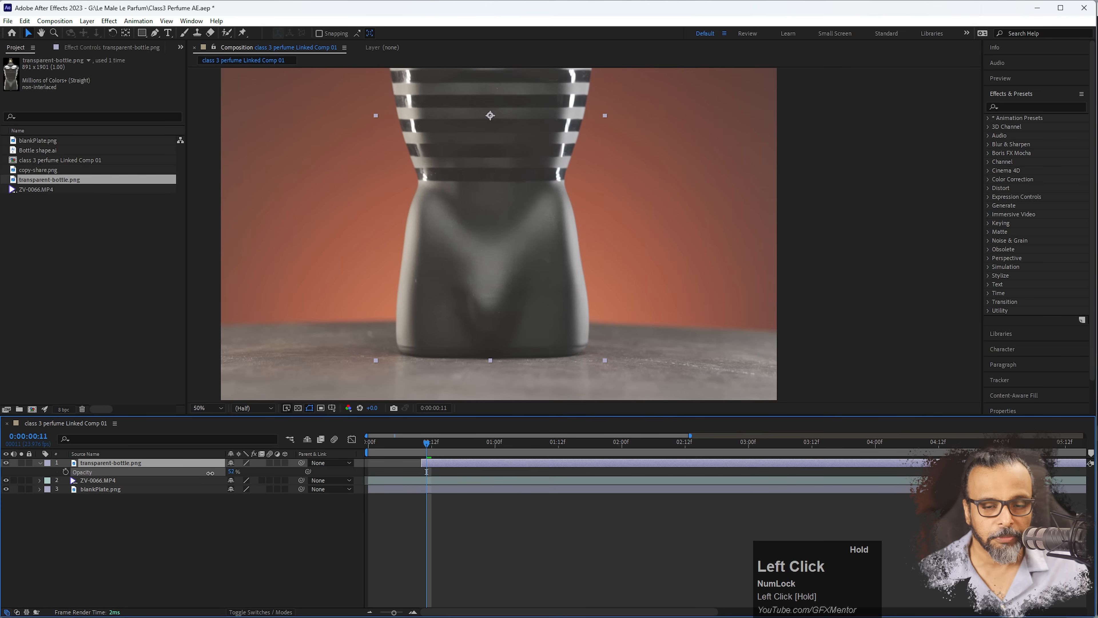
key("space")
left_click_drag(469, 105, 442, 323)
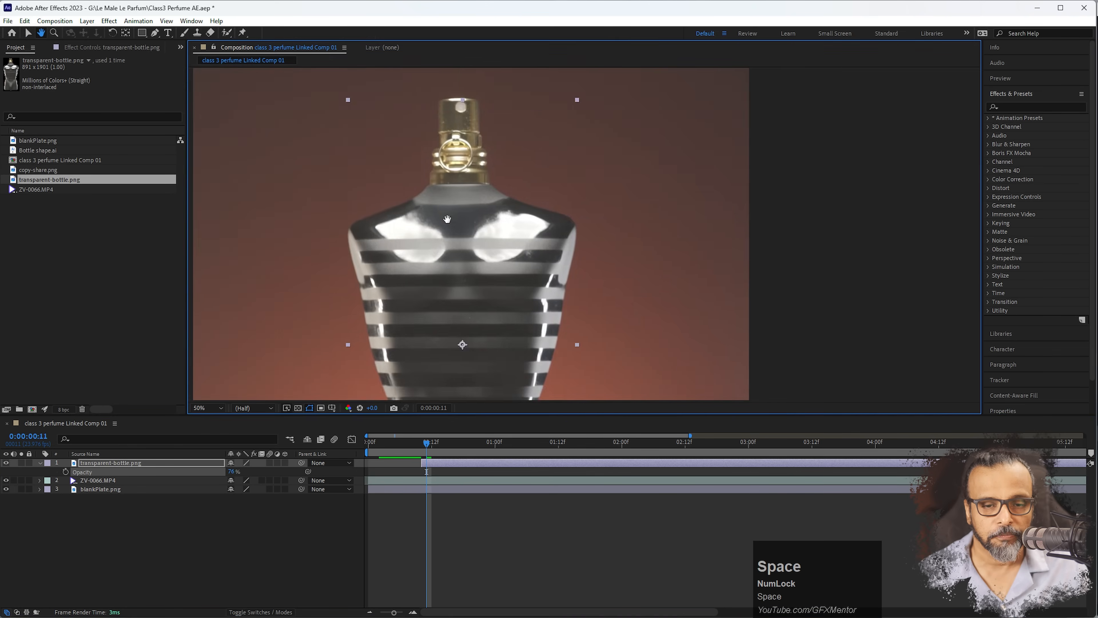
scroll(434, 252, "up", 2)
left_click_drag(434, 255, 579, 294)
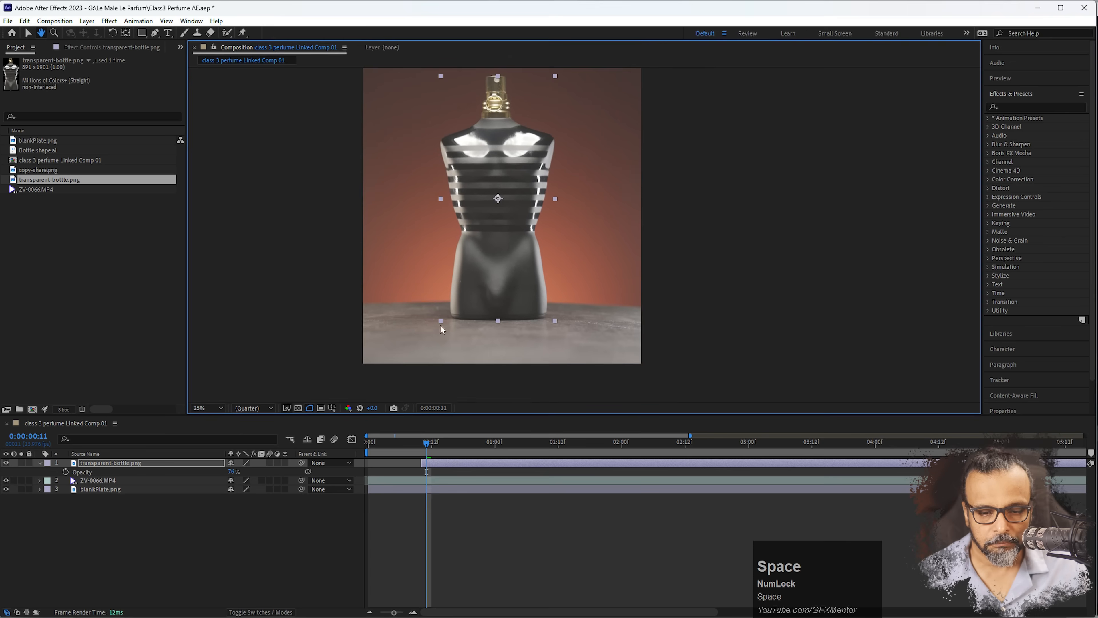
- Set a scale keyframe of 105% for the transparent-bottle.png layer at 0:00:00:10
left_click_drag(436, 442, 421, 443)
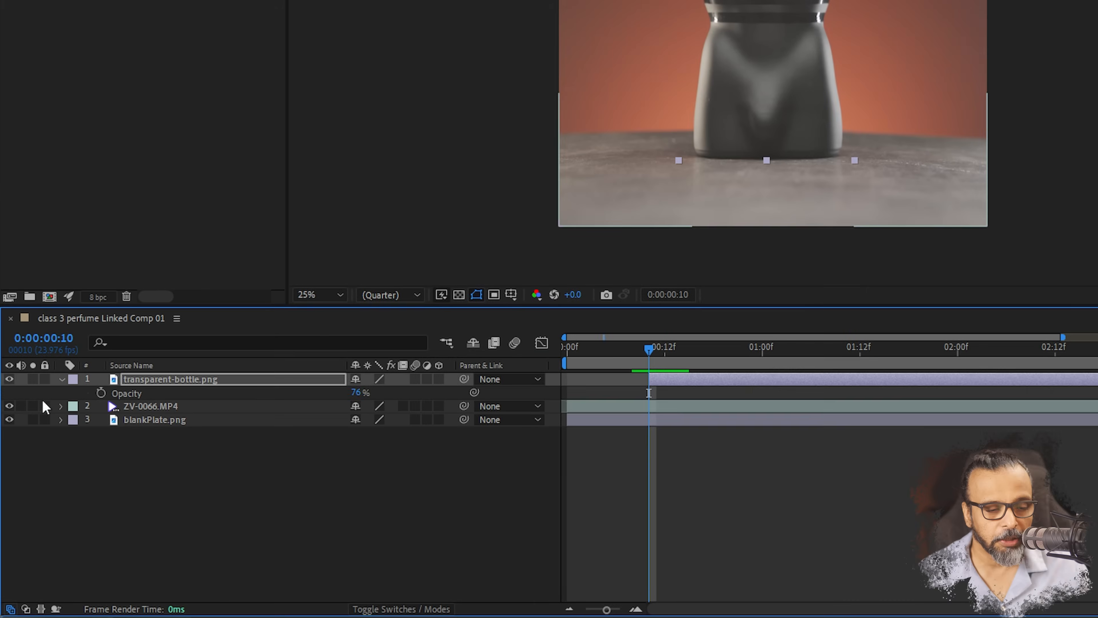
key("s")
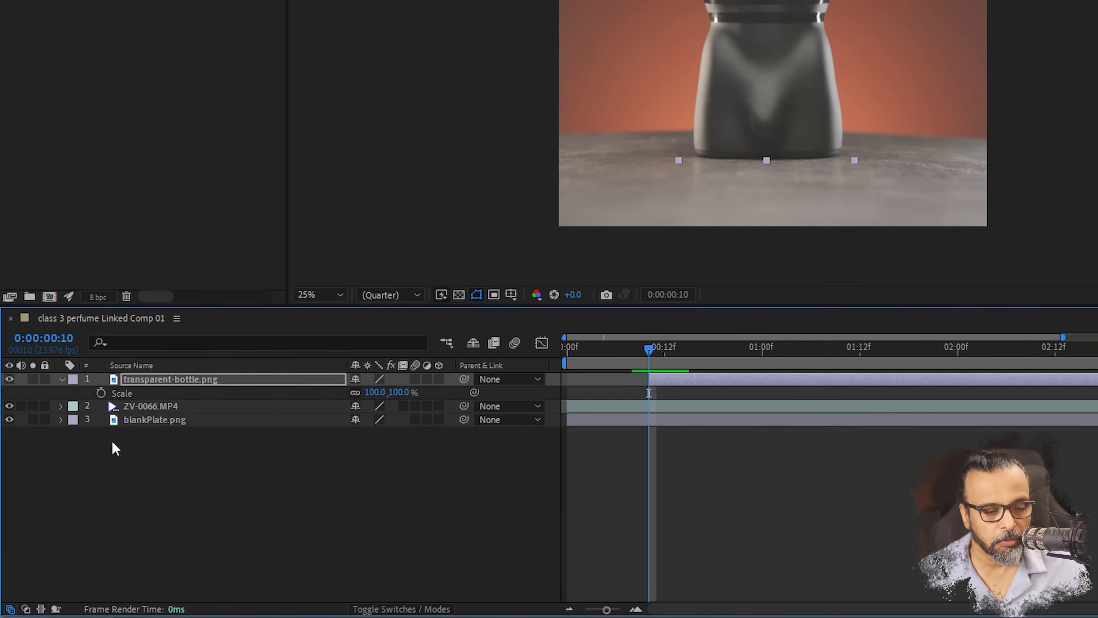
left_click(101, 392)
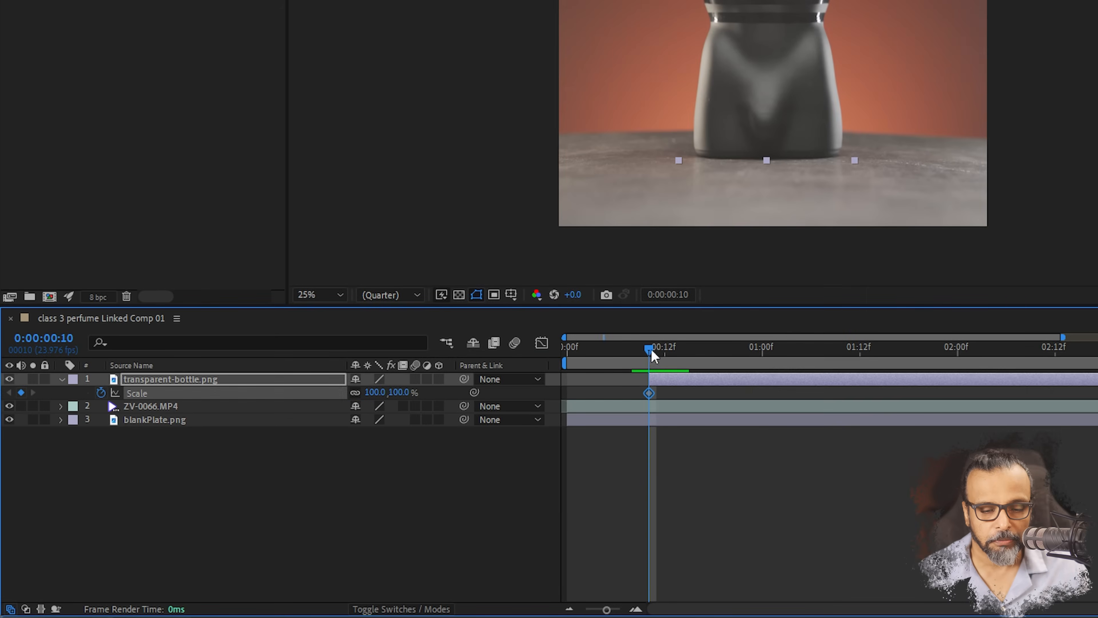
left_click_drag(375, 397, 377, 393)
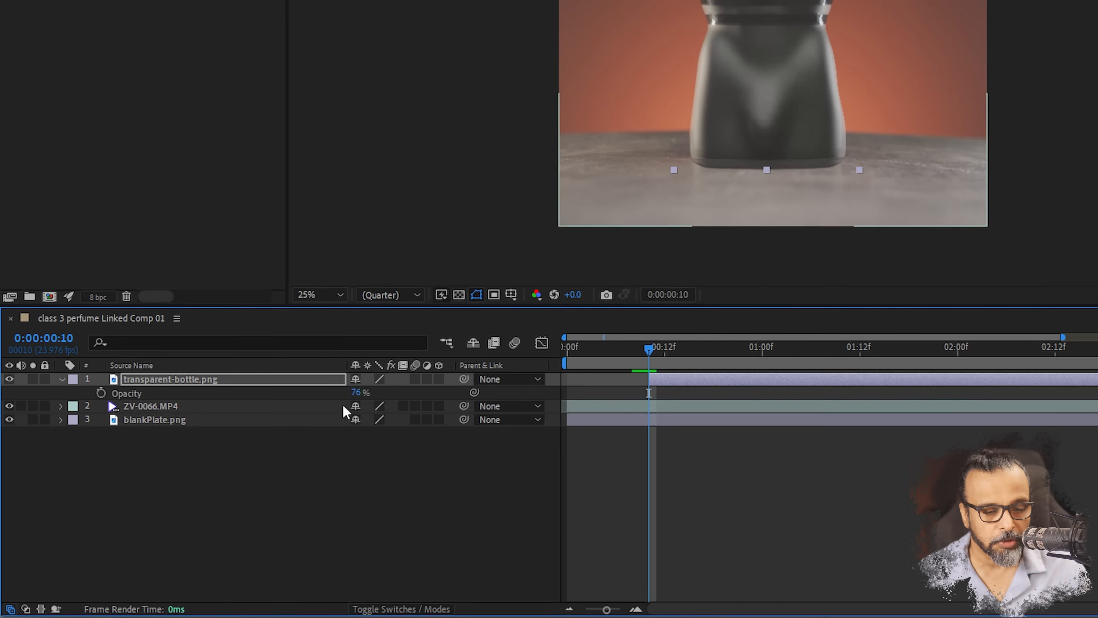
- Set the transparent-bottle.png layer's opacity to 100% and check its scale and opacity properties
key("t")
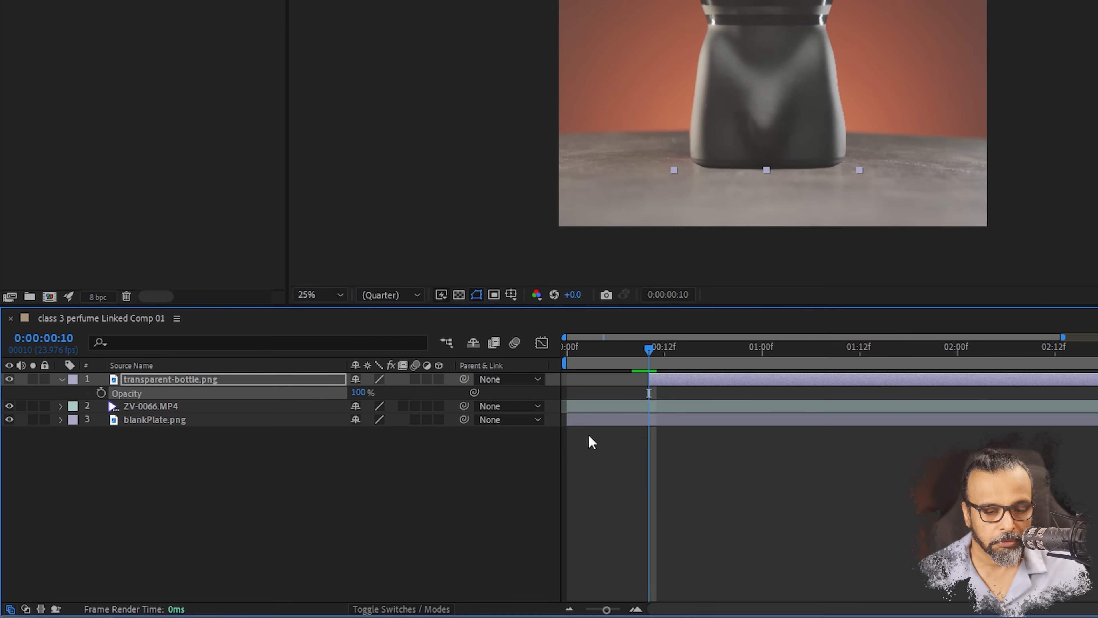
key("s")
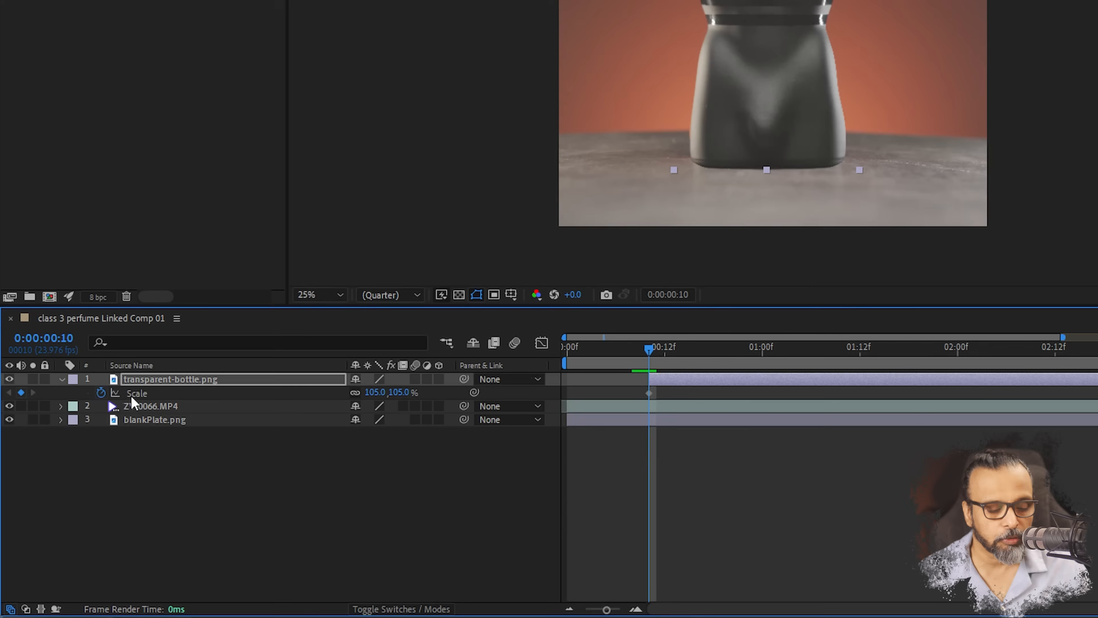
key("t")
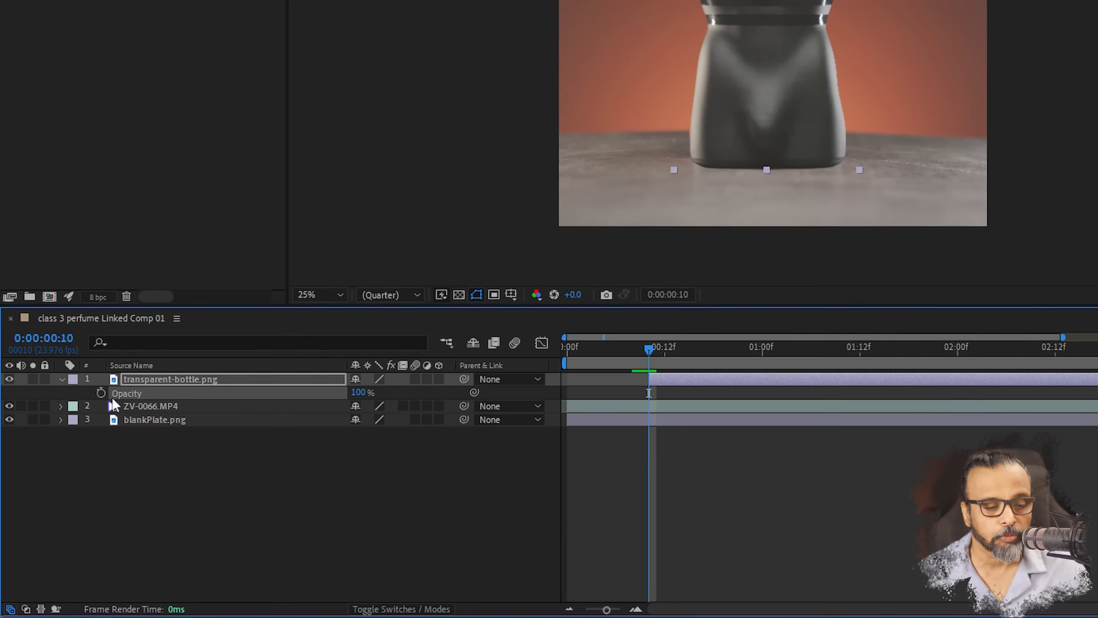
- Add a scale keyframe holding 105% on the transparent-bottle.png layer at 0:00:00:14
key("s")
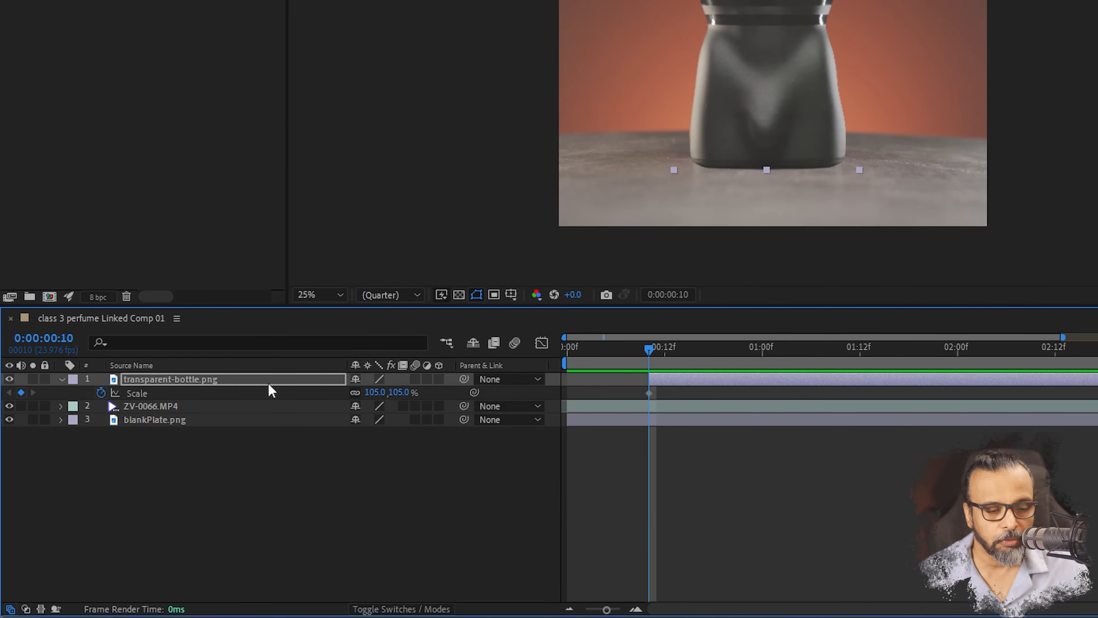
left_click_drag(650, 350, 664, 349)
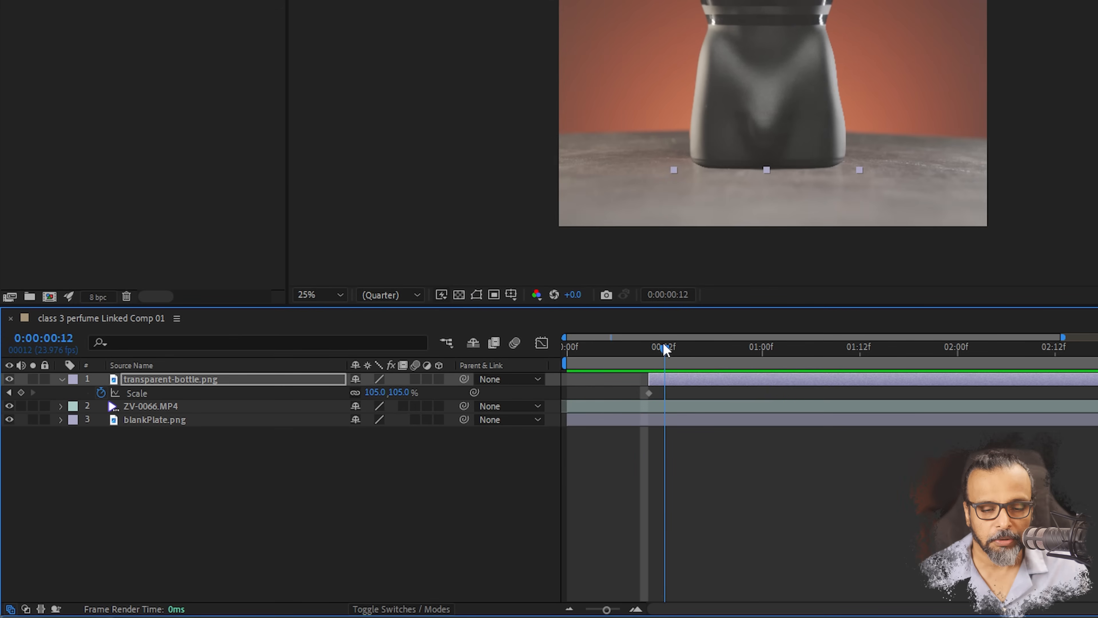
left_click_drag(664, 349, 682, 352)
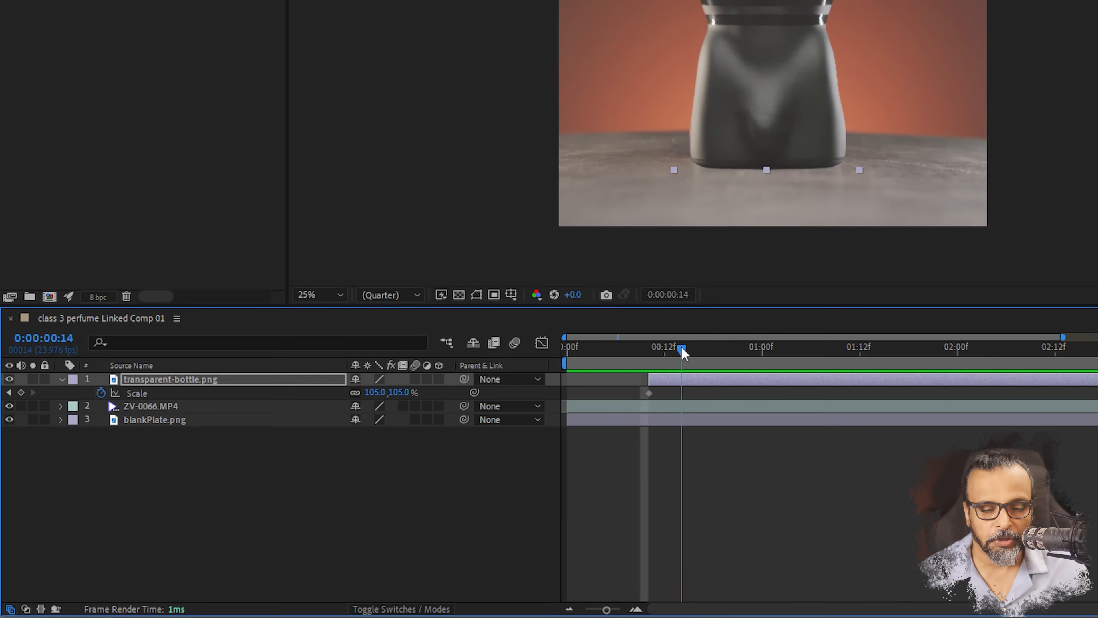
left_click(22, 393)
- Set the transparent-bottle.png layer's scale to 100% at 0:00:00:17 and preview the pulse from 0:00:00:08
left_click_drag(682, 351, 706, 349)
left_click_drag(368, 393, 337, 414)
key("ctrl+z")
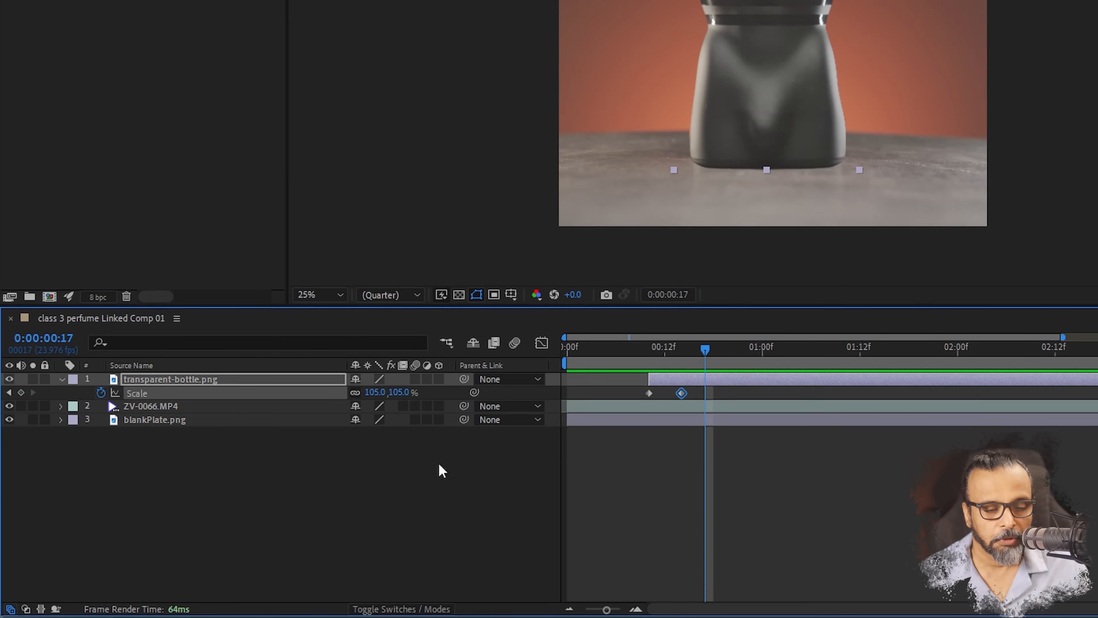
left_click(375, 392)
type("100")
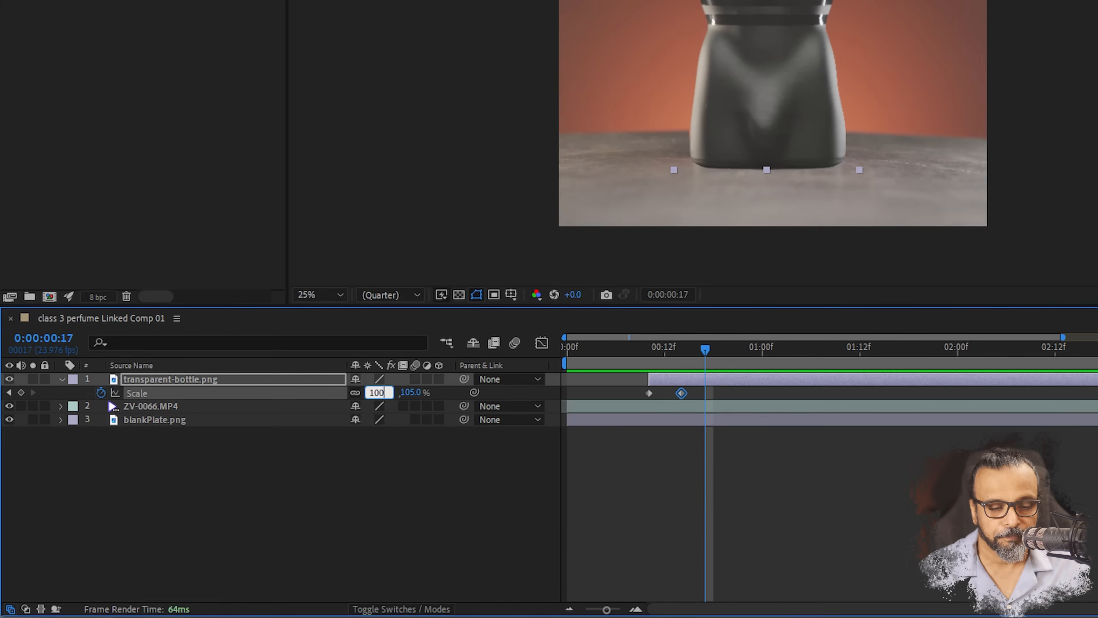
key("Return")
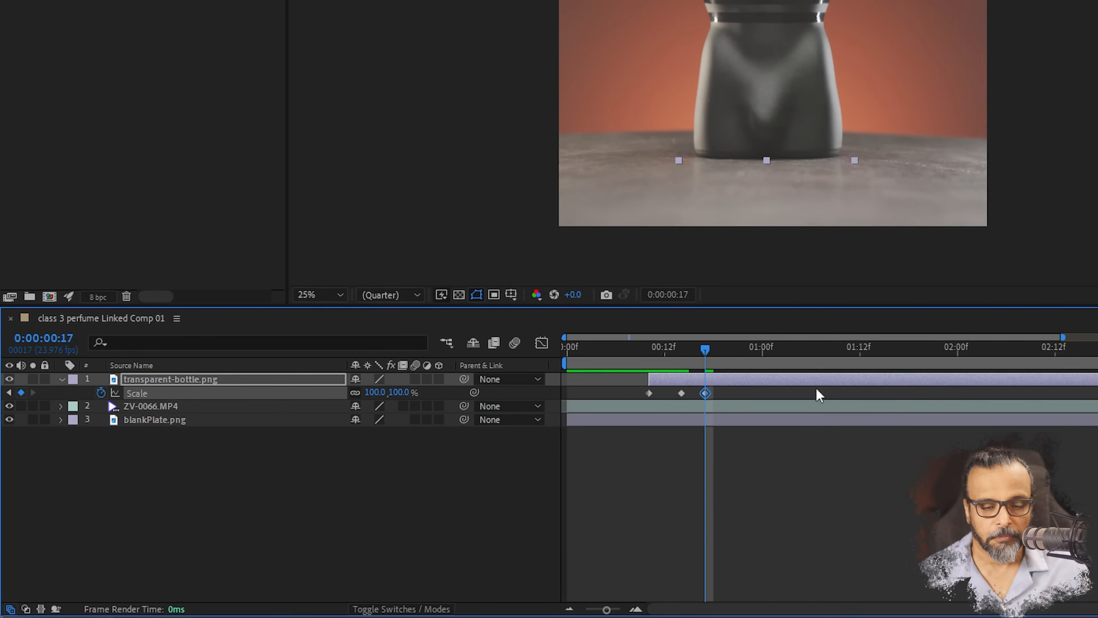
left_click(634, 349)
key("space")
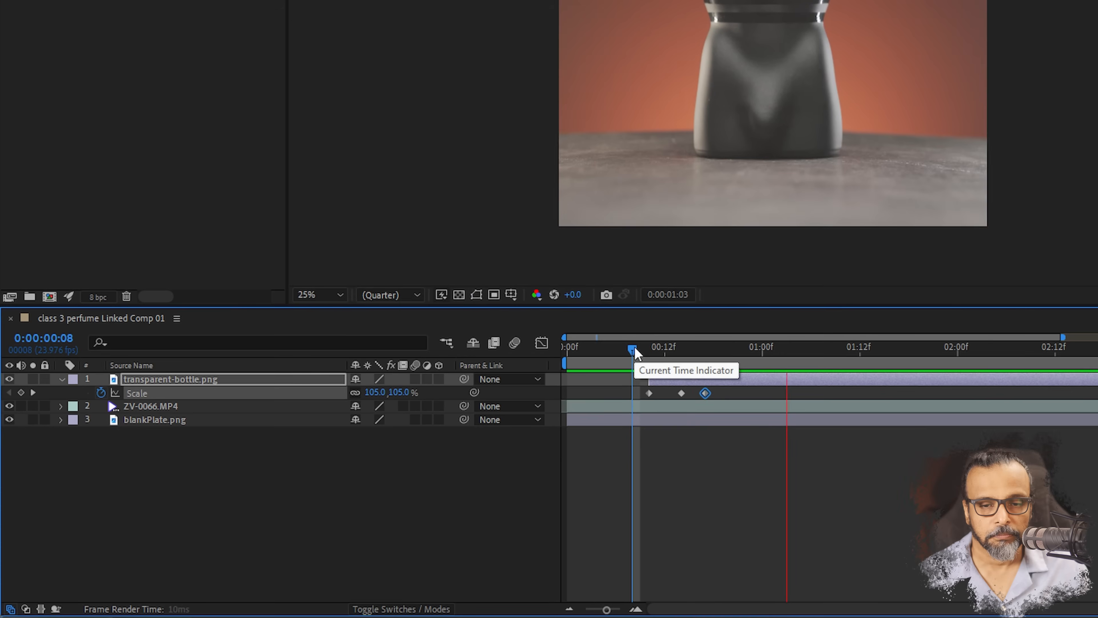
- Shift the bottle's last two scale keyframes to about 0:00:00:20 and 0:00:00:23 and preview the animation from the start
left_click_drag(676, 398, 753, 397)
left_click(633, 349)
left_click(617, 350)
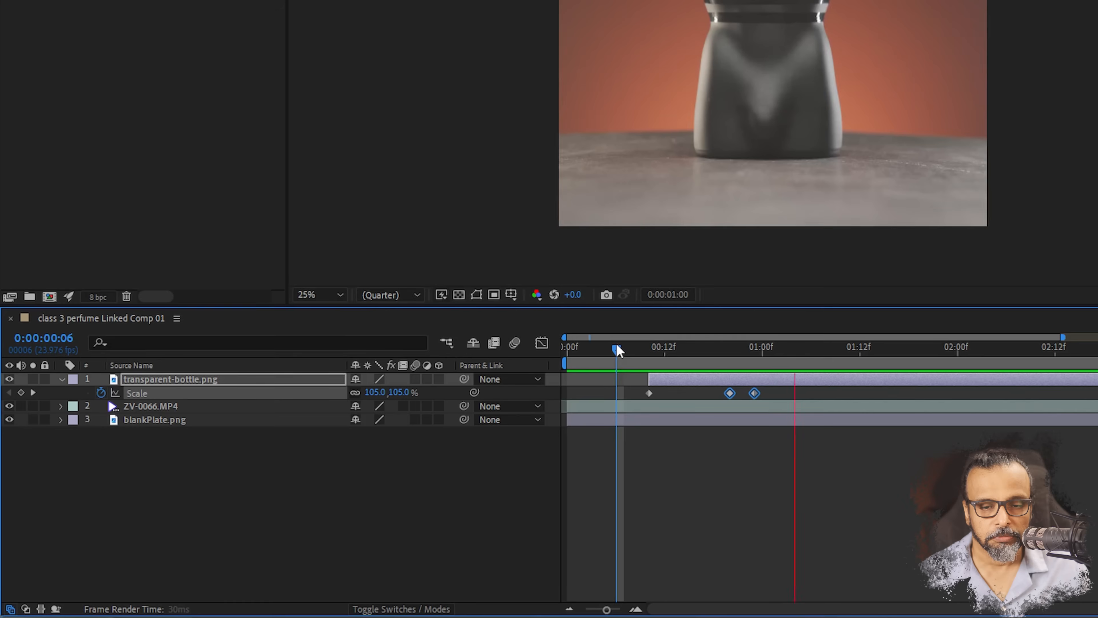
left_click_drag(639, 349, 632, 348)
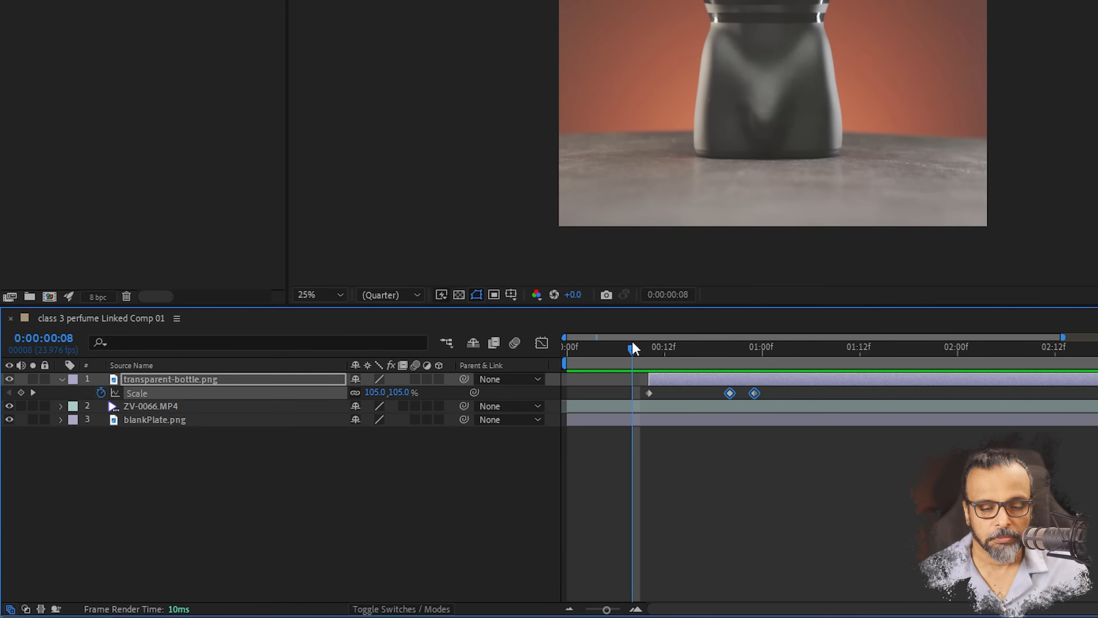
left_click_drag(632, 348, 569, 349)
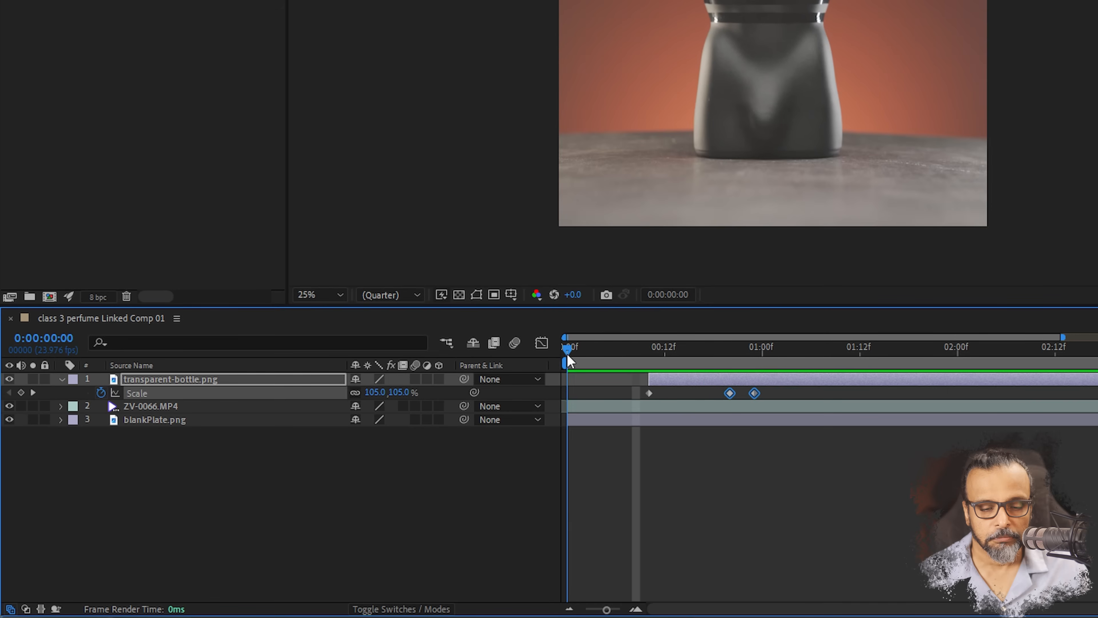
key("space")
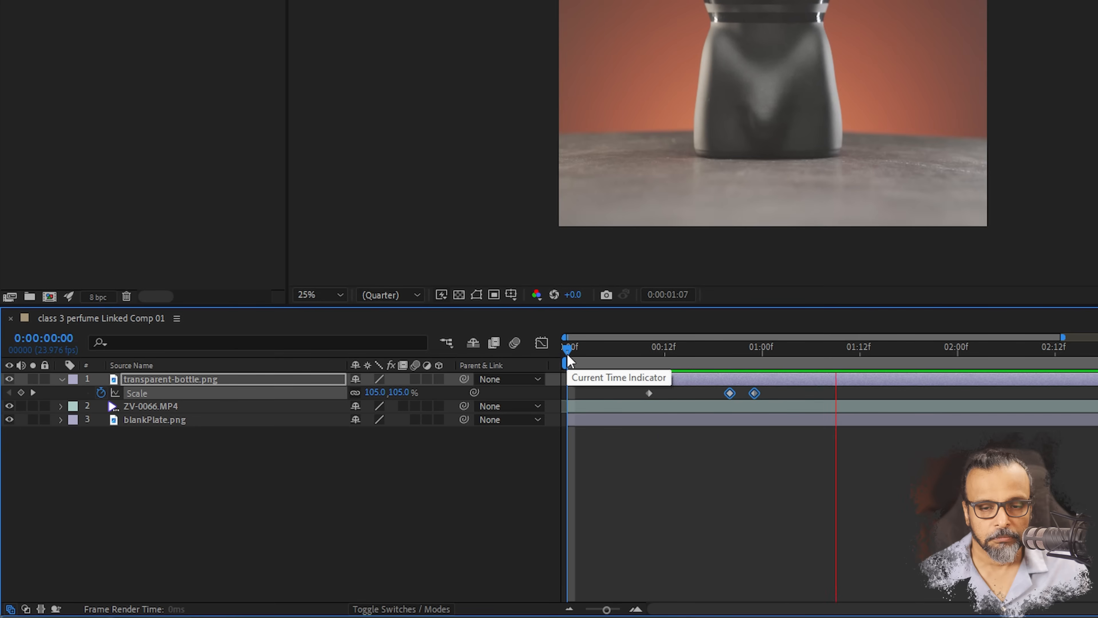
key("space")
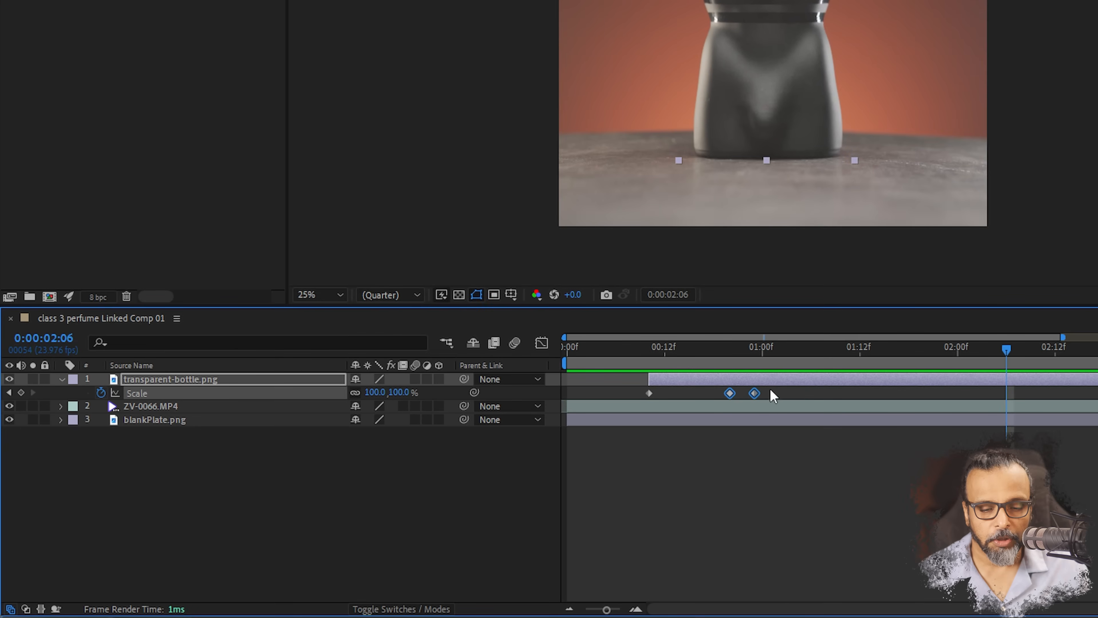
- Apply Easy Ease to the bottle's last two scale keyframes and preview the animation from 0:00:00:08
key("F9")
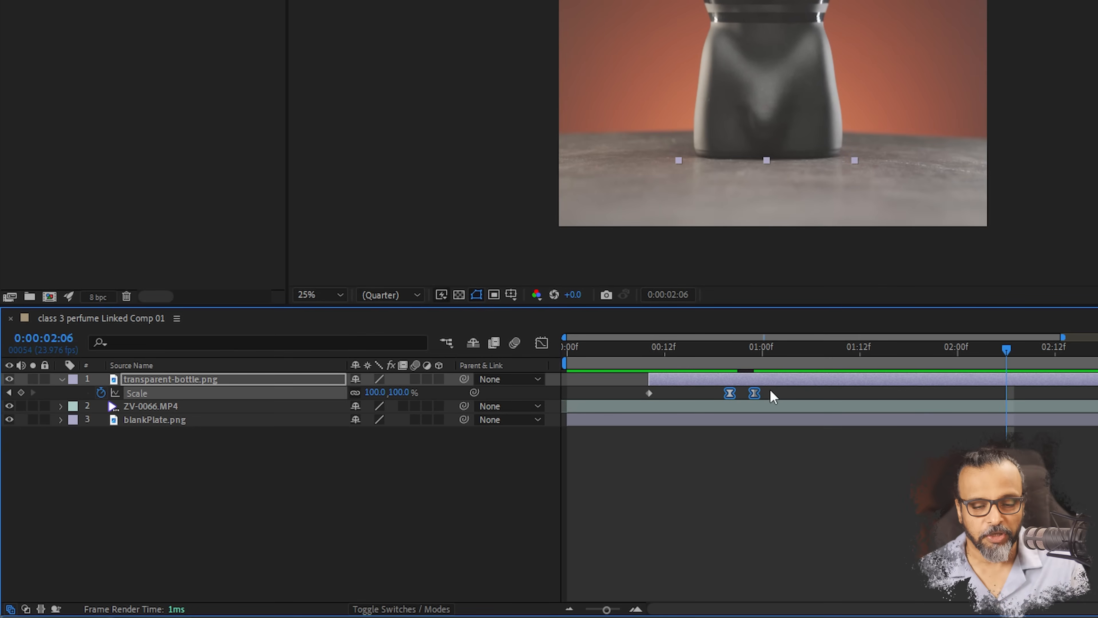
left_click(631, 349)
key("space")
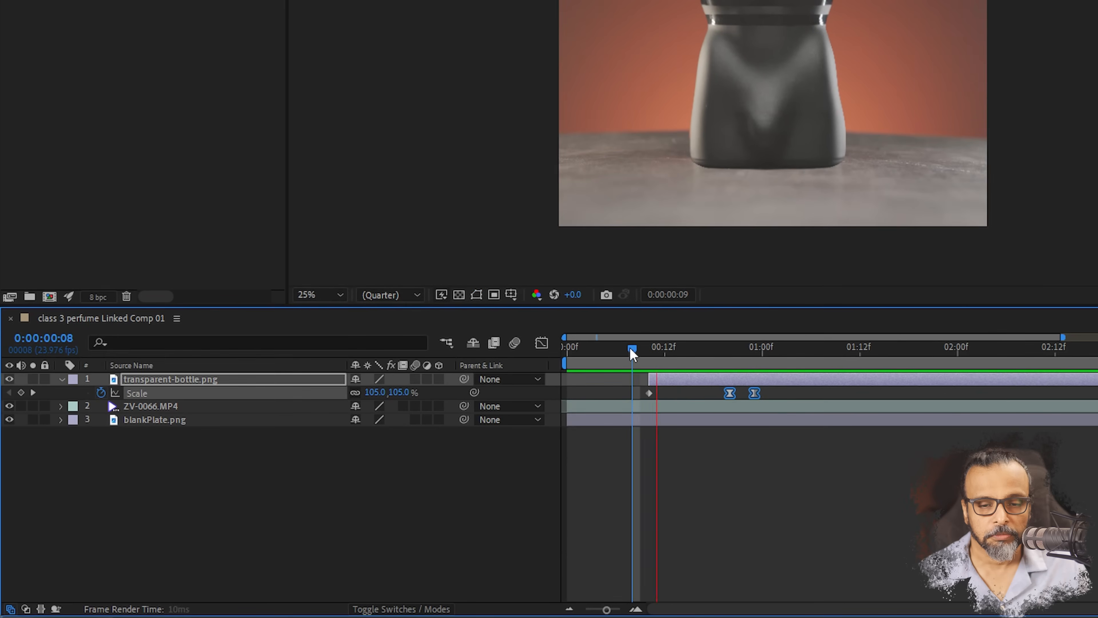
left_click(715, 458)
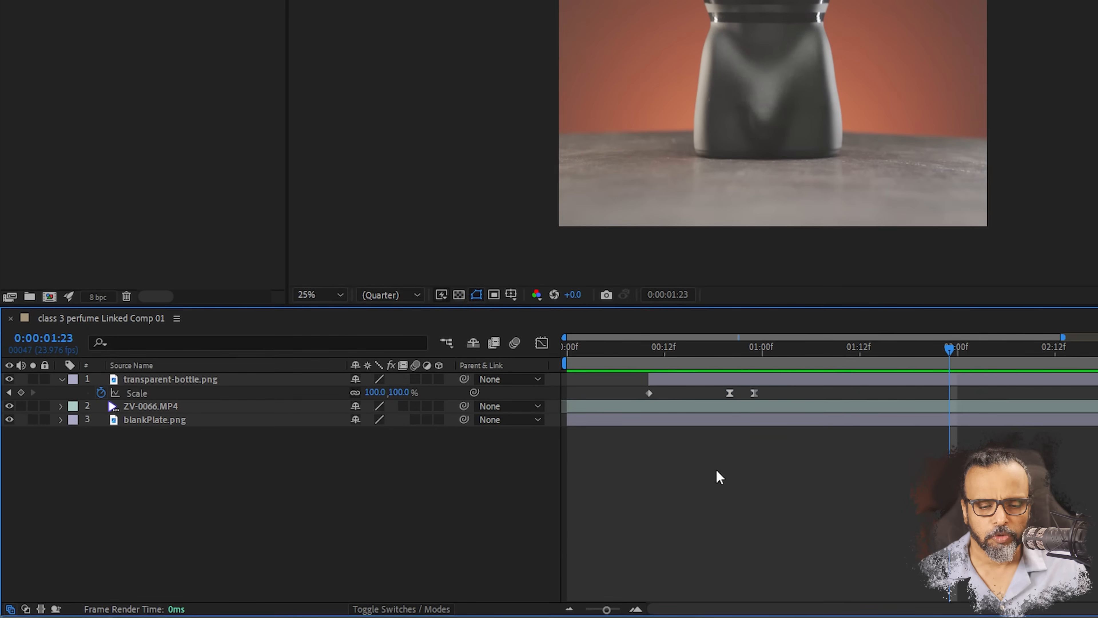
- Return to 0:00:00:00 and import only Layer 3 of Bottle shape.ai as footage
left_click_drag(760, 348, 566, 348)
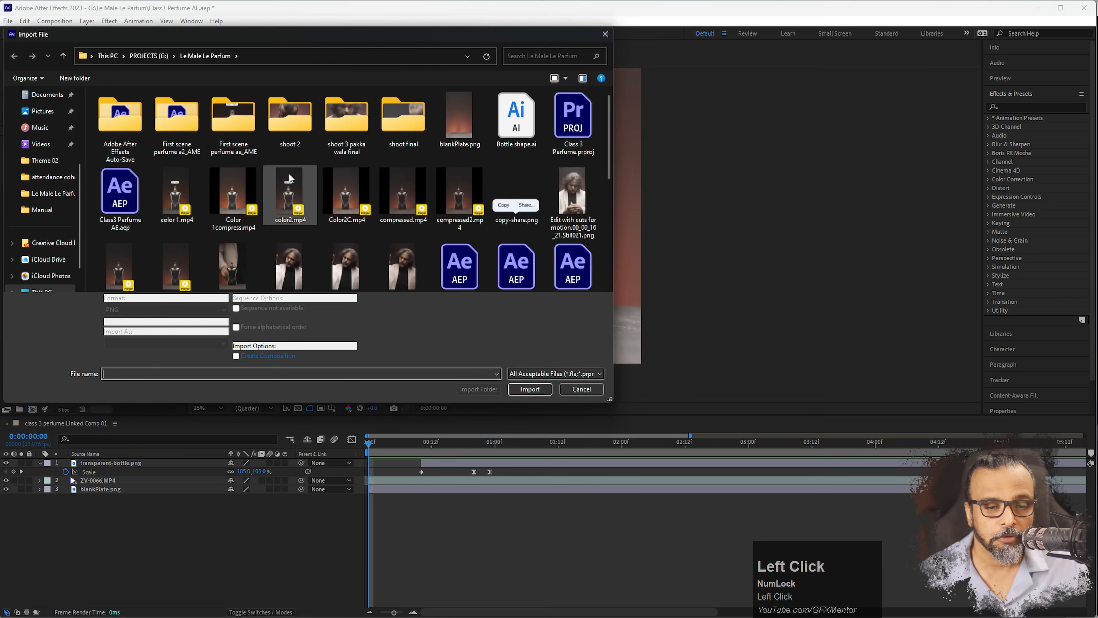
left_click(498, 121)
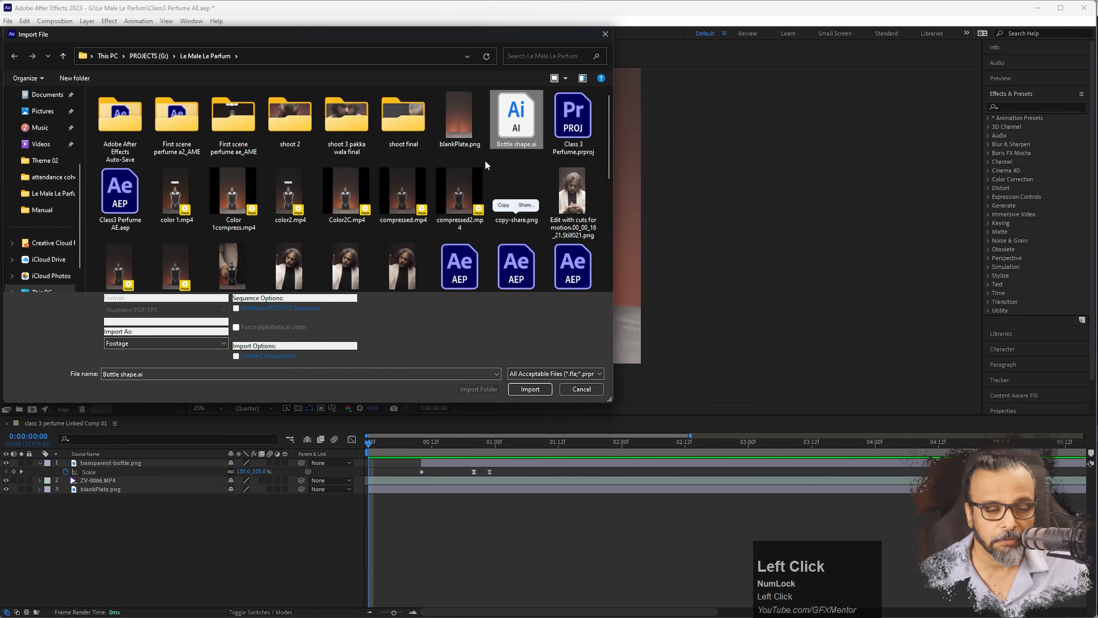
left_click(524, 389)
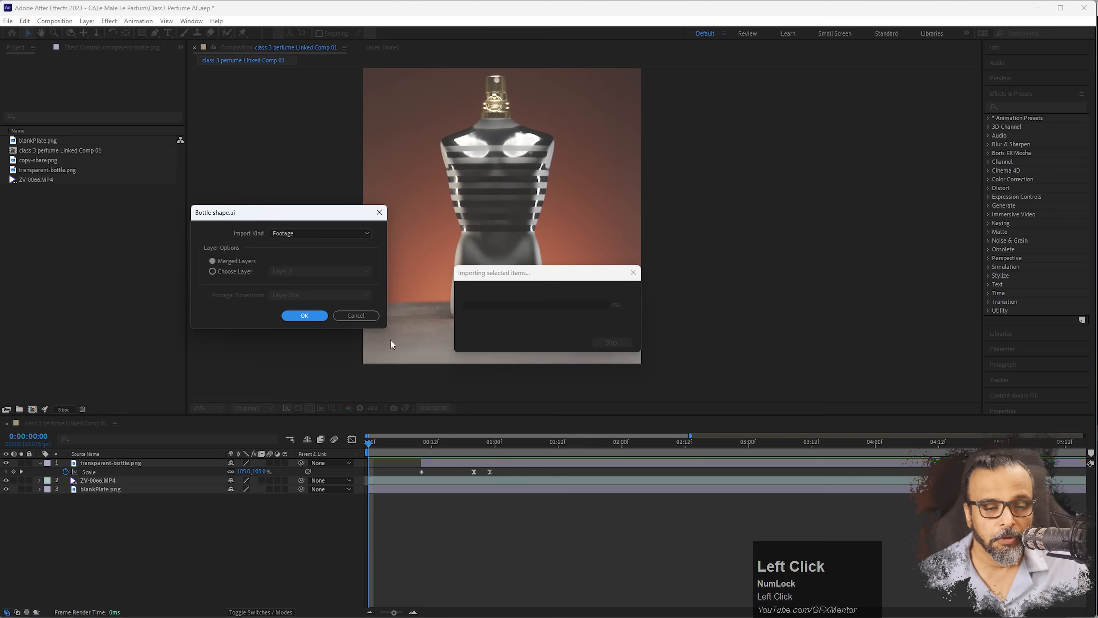
left_click(225, 276)
left_click(309, 271)
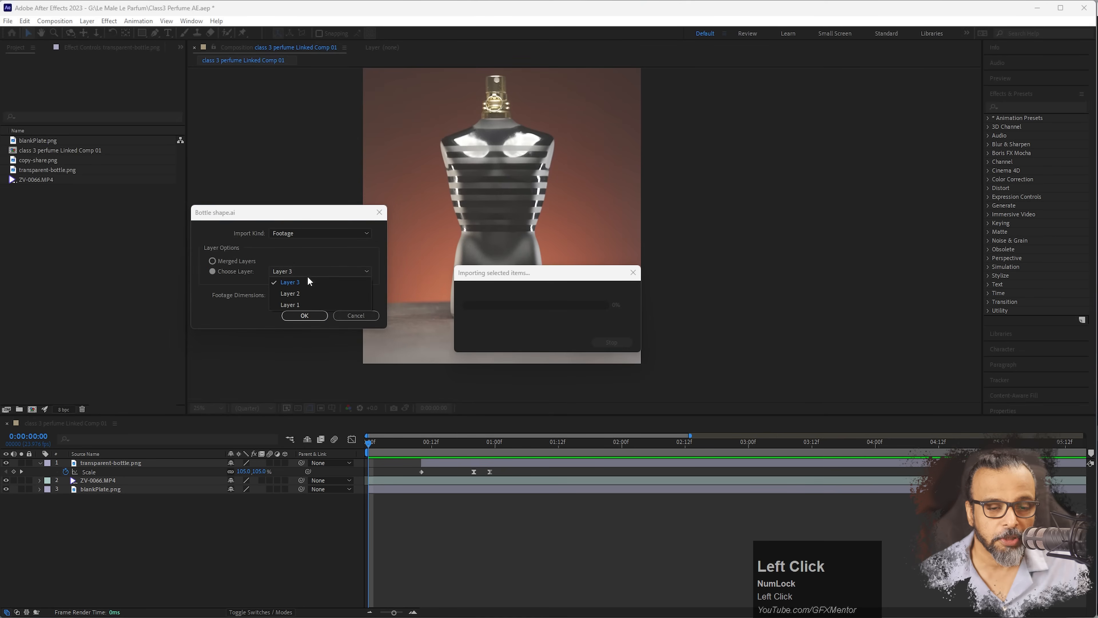
left_click(304, 283)
left_click(304, 315)
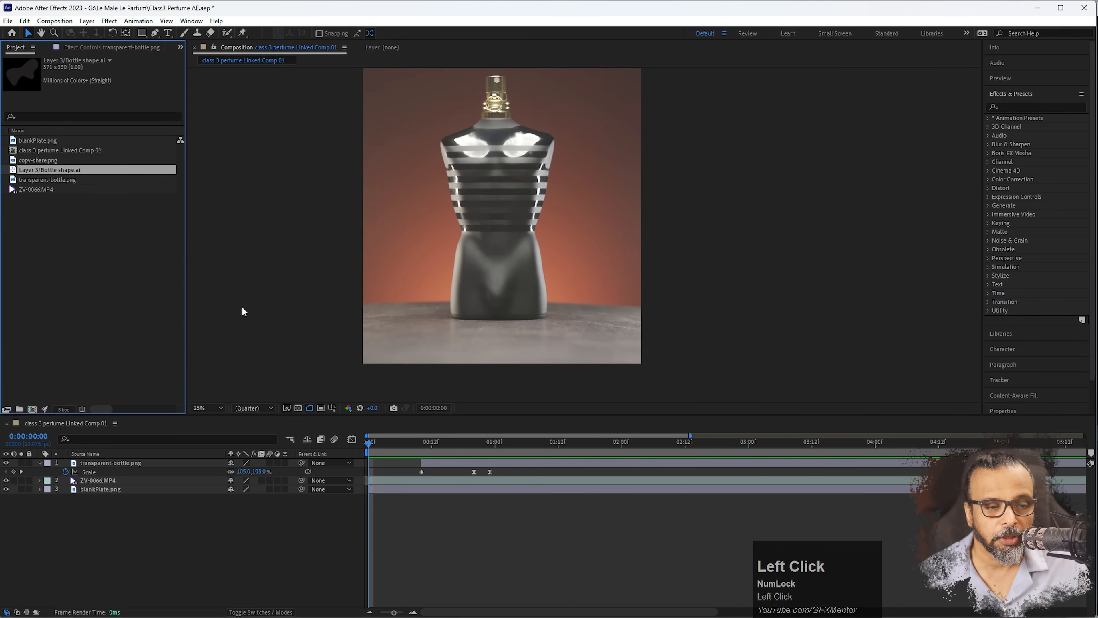
- Add Layer 3/Bottle shape.ai as the top layer, centred over the bottle in the composition
left_click_drag(12, 172, 499, 214)
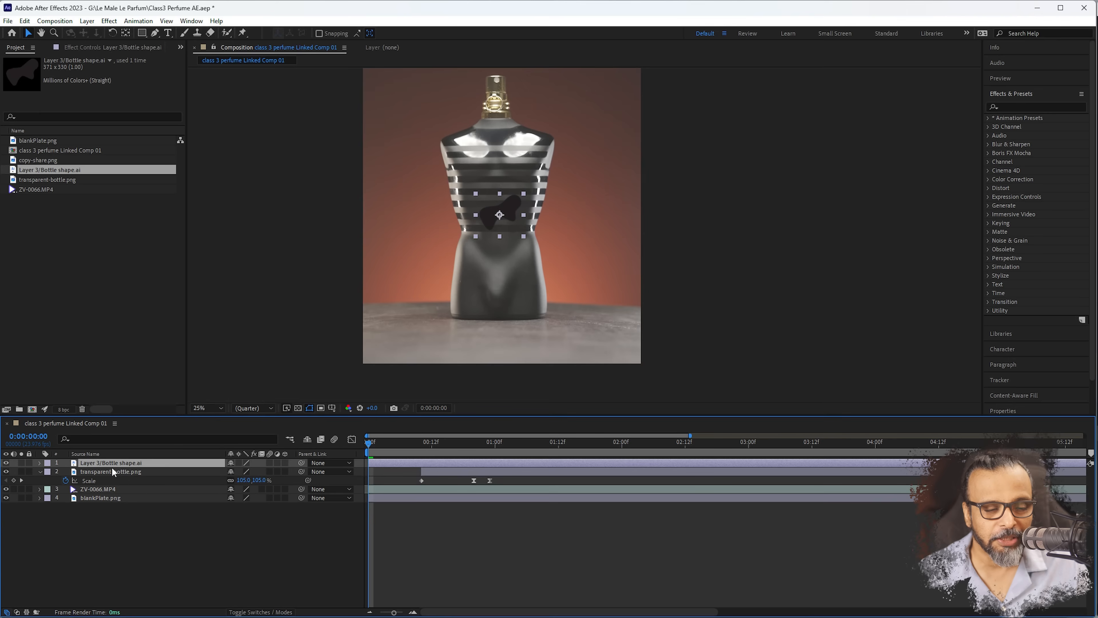
right_click(96, 464)
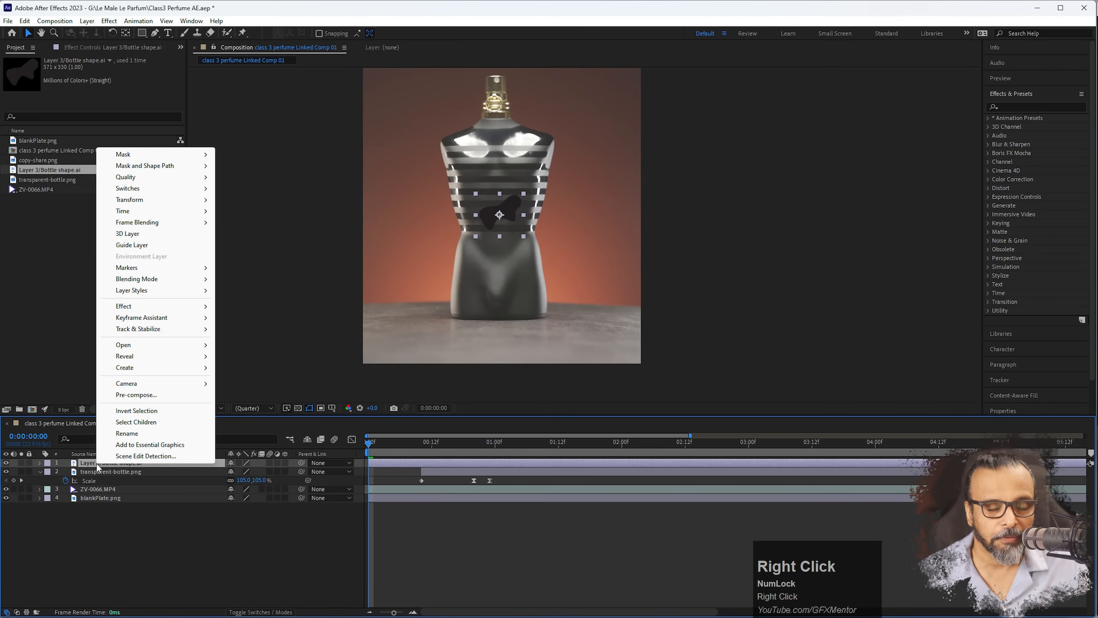
left_click(158, 582)
scroll(489, 223, "up", 4)
key("space")
left_click_drag(343, 204, 501, 305)
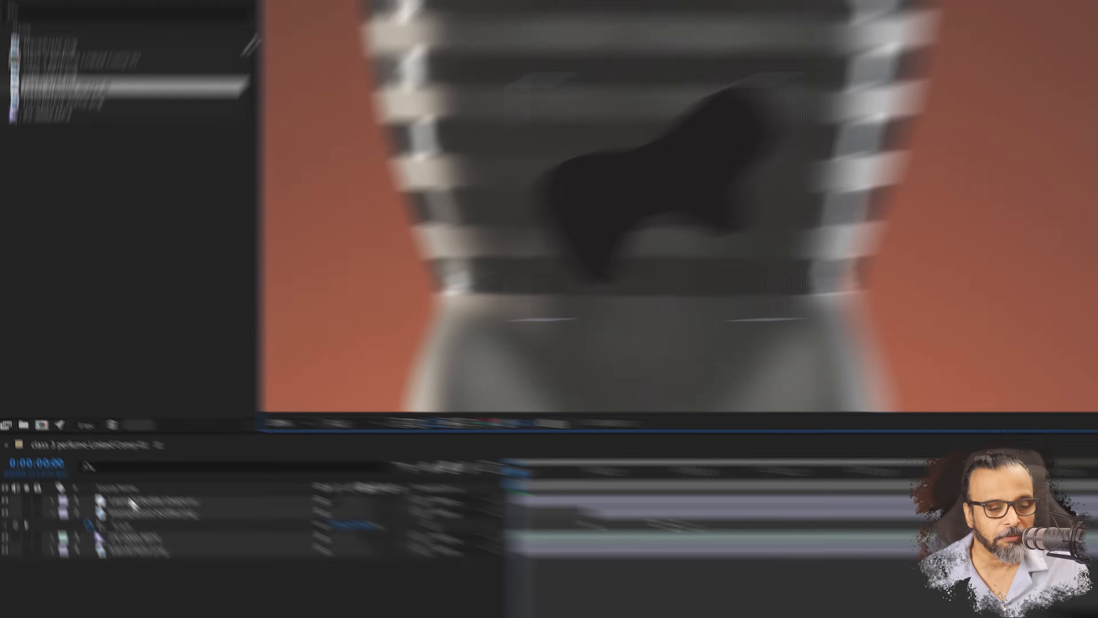
- Create shapes from the Layer 3/Bottle shape.ai vector layer and delete the original .ai layer from the composition
right_click(95, 463)
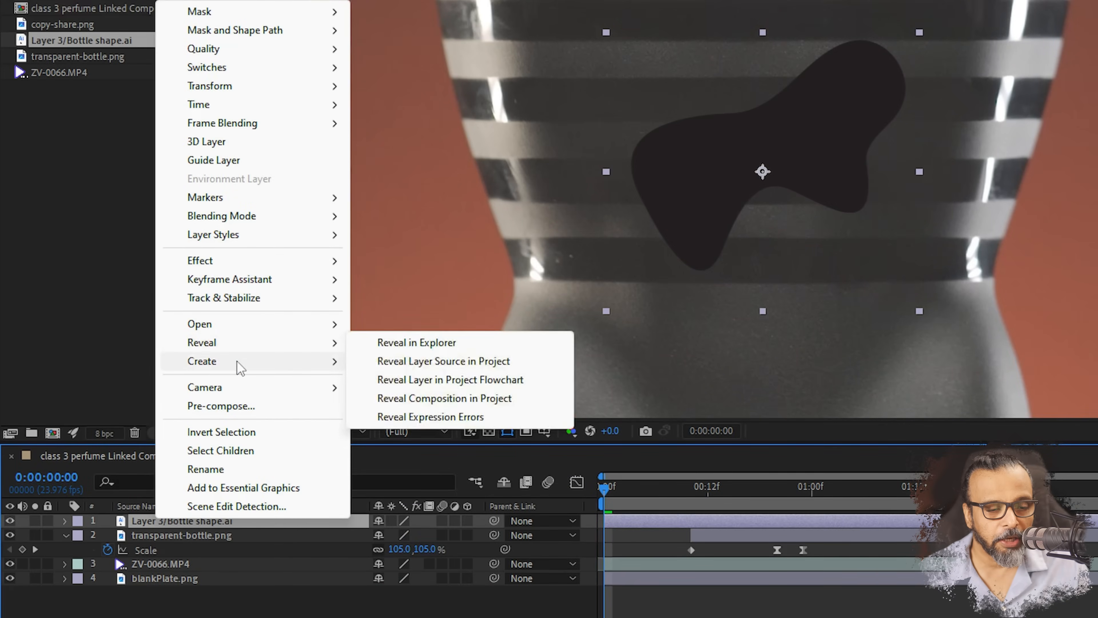
mouse_move(326, 363)
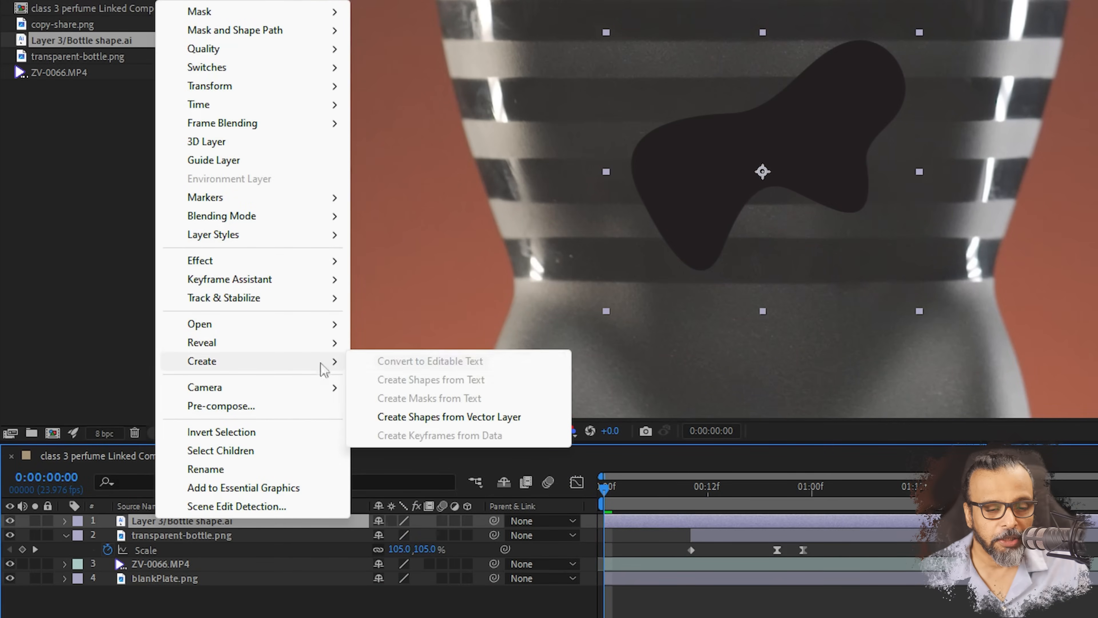
left_click(434, 418)
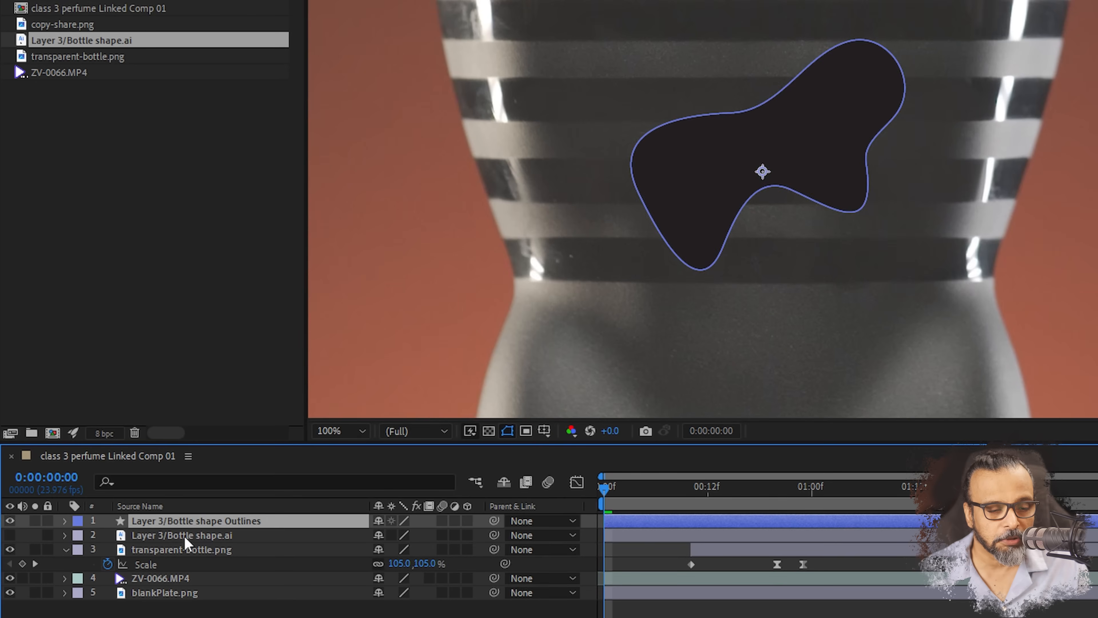
left_click(185, 537)
key("Delete")
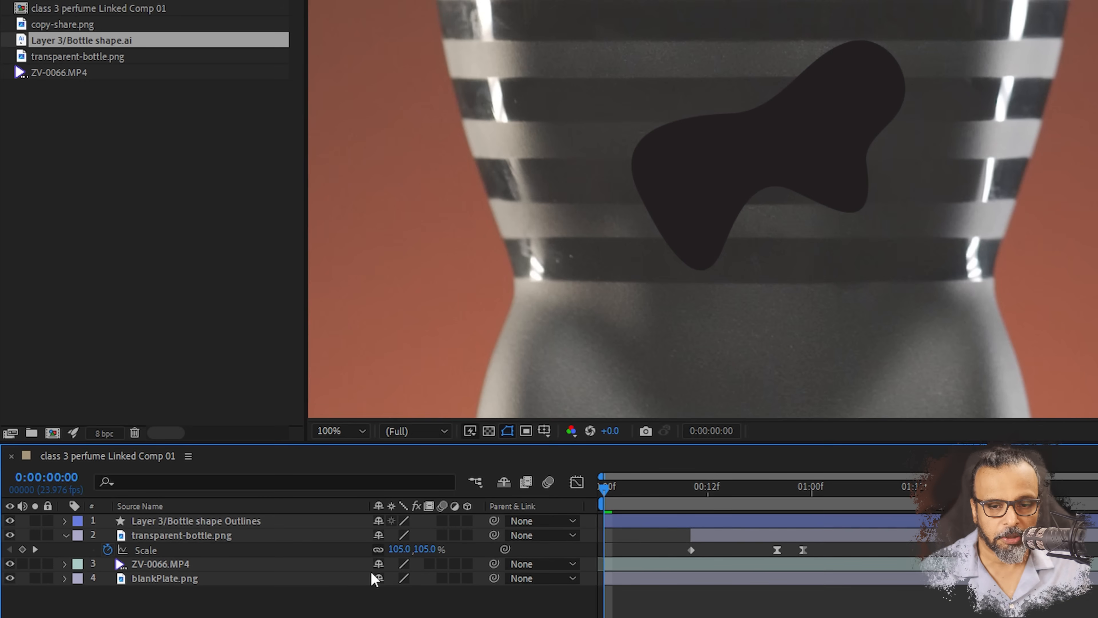
- Examine the path points and Bezier handles of the Layer 3/Bottle shape Outlines layer
left_click(145, 522)
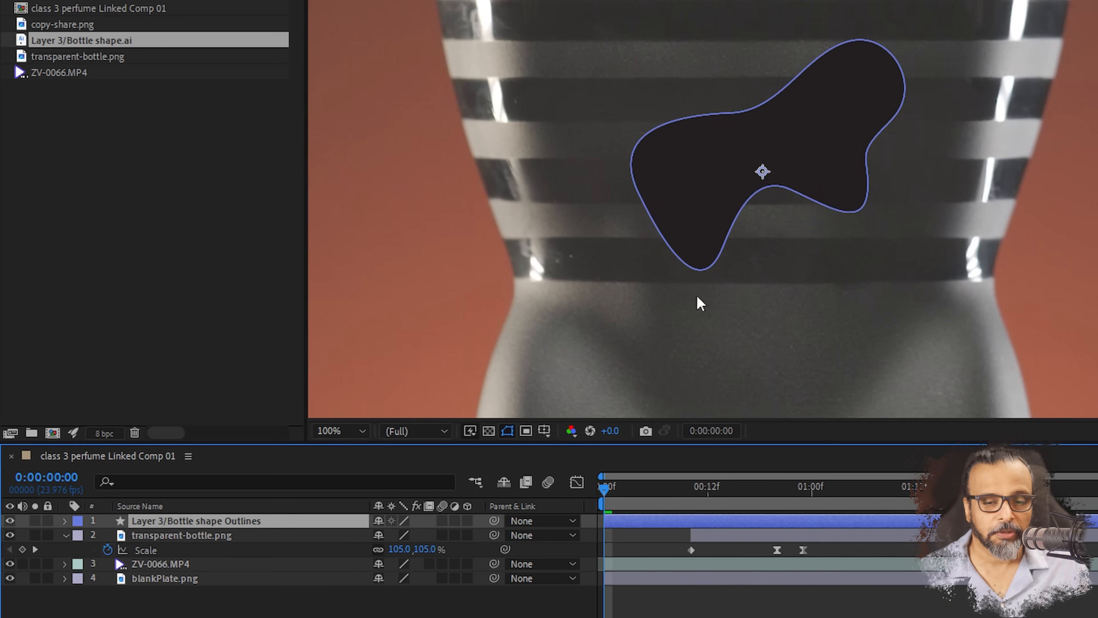
left_click(808, 201)
left_click(820, 209)
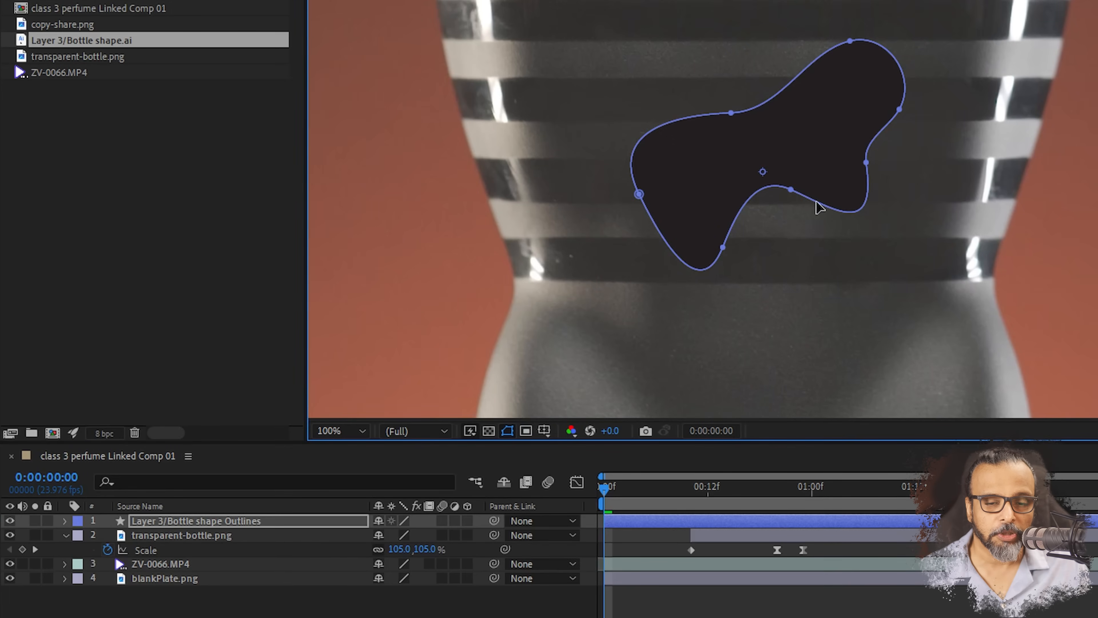
left_click(791, 190)
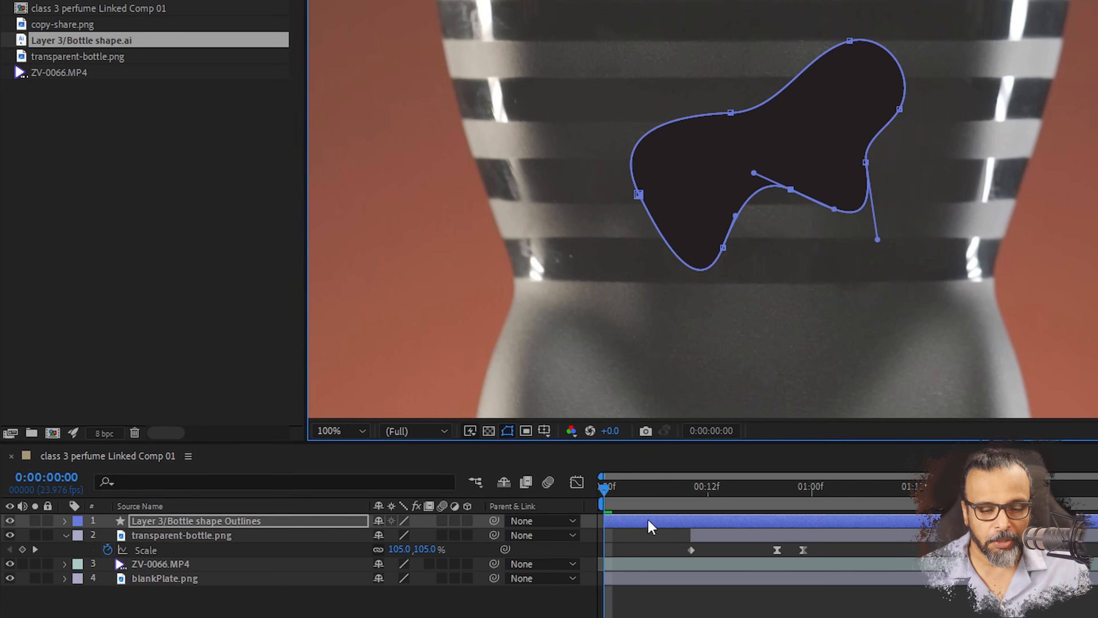
- Start the Layer 3/Bottle shape Outlines layer at 0:00:00:12
left_click_drag(651, 521, 761, 524)
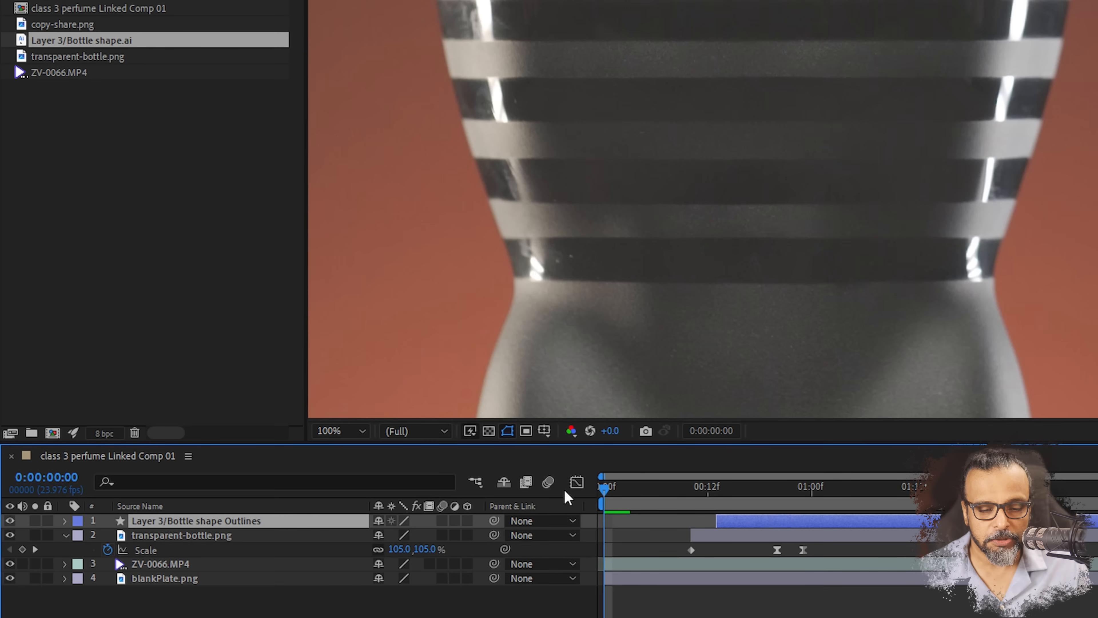
key("i")
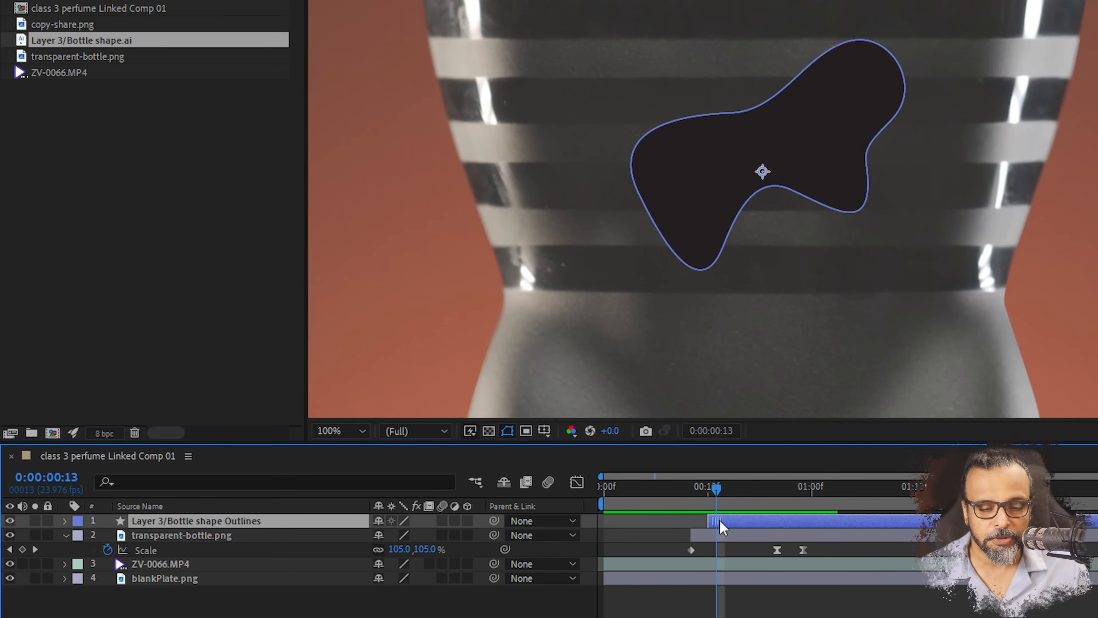
left_click_drag(719, 521, 711, 521)
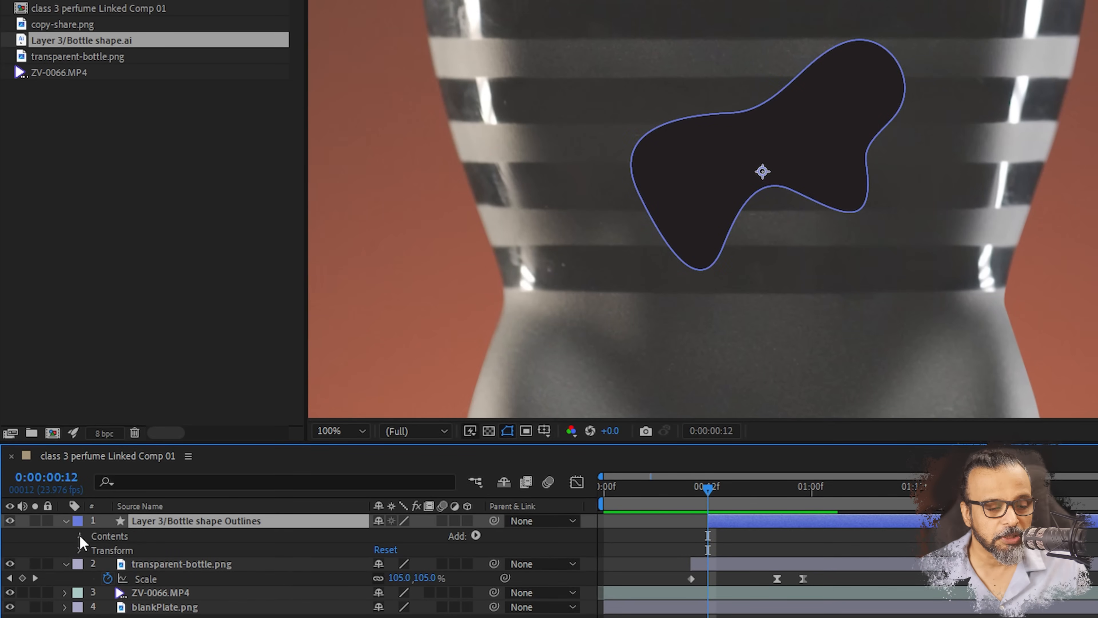
- Delete the nested Group 1 and Merge Paths 1 from the contents of the Layer 3/Bottle shape Outlines layer
left_click(80, 536)
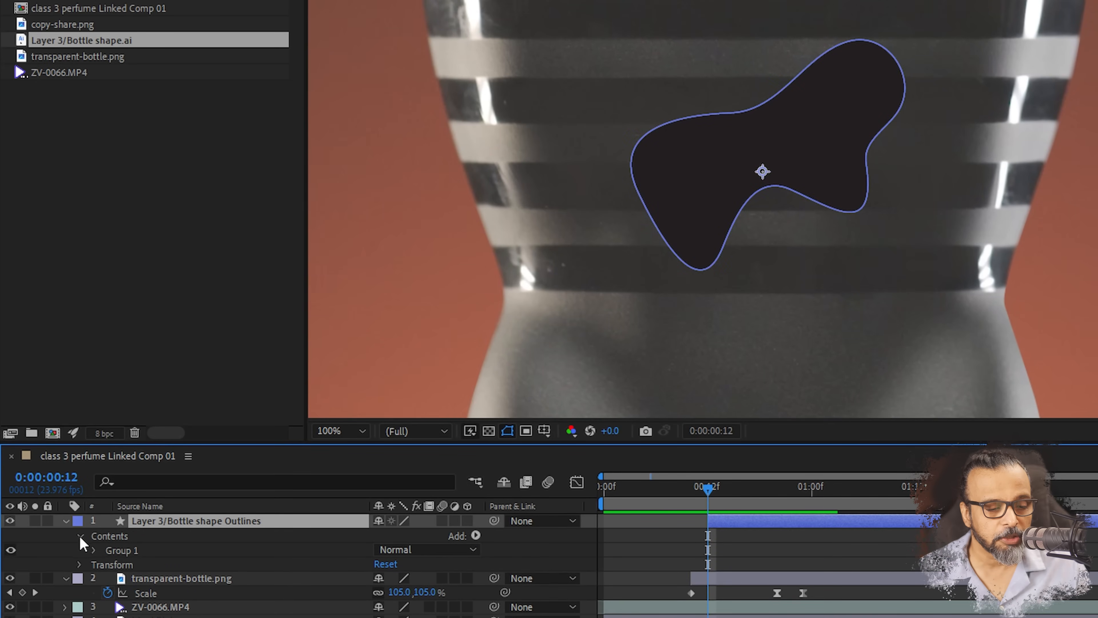
left_click(94, 551)
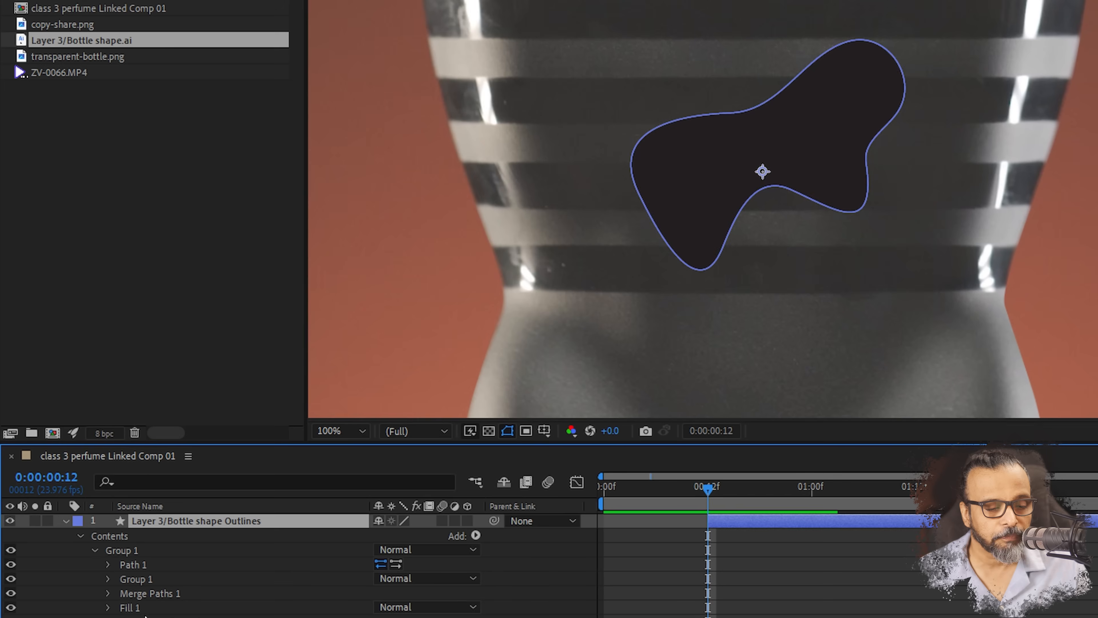
left_click(136, 580)
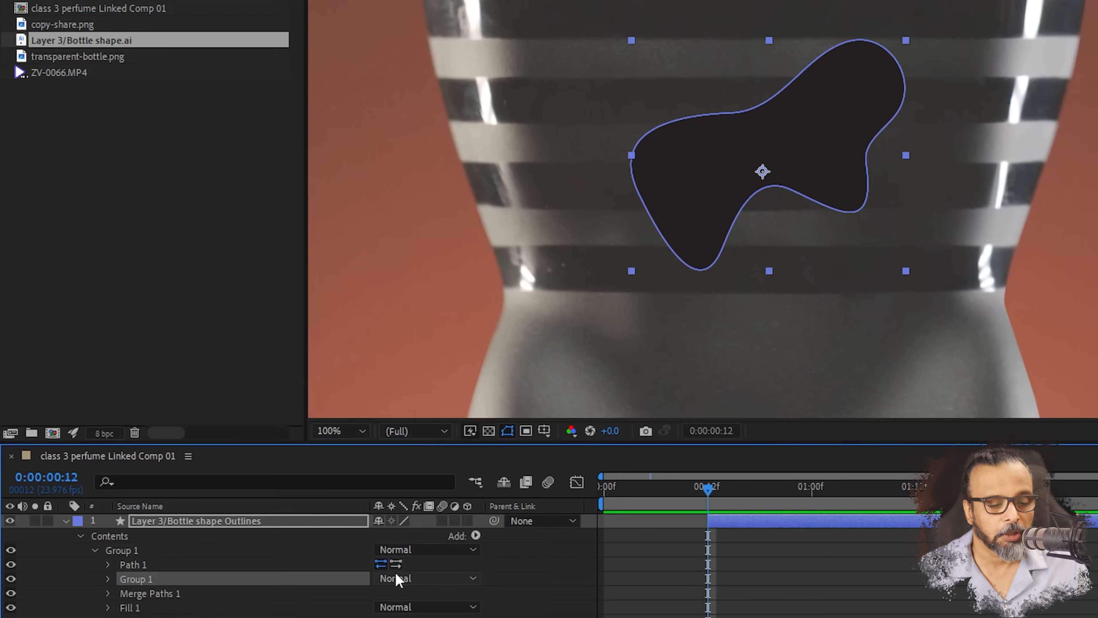
key("Delete")
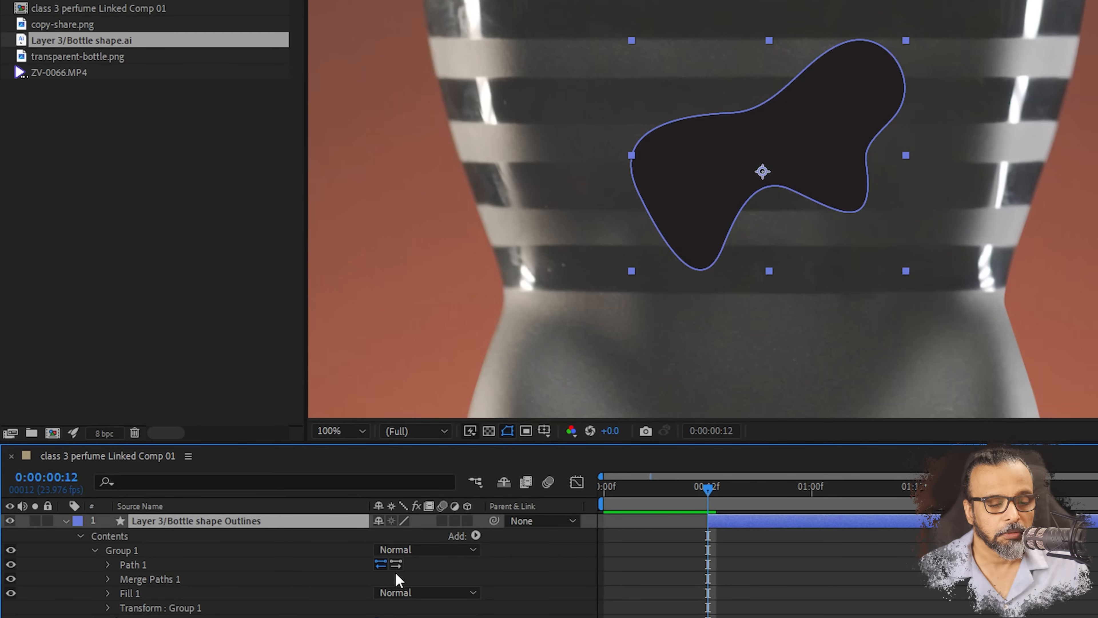
left_click(152, 580)
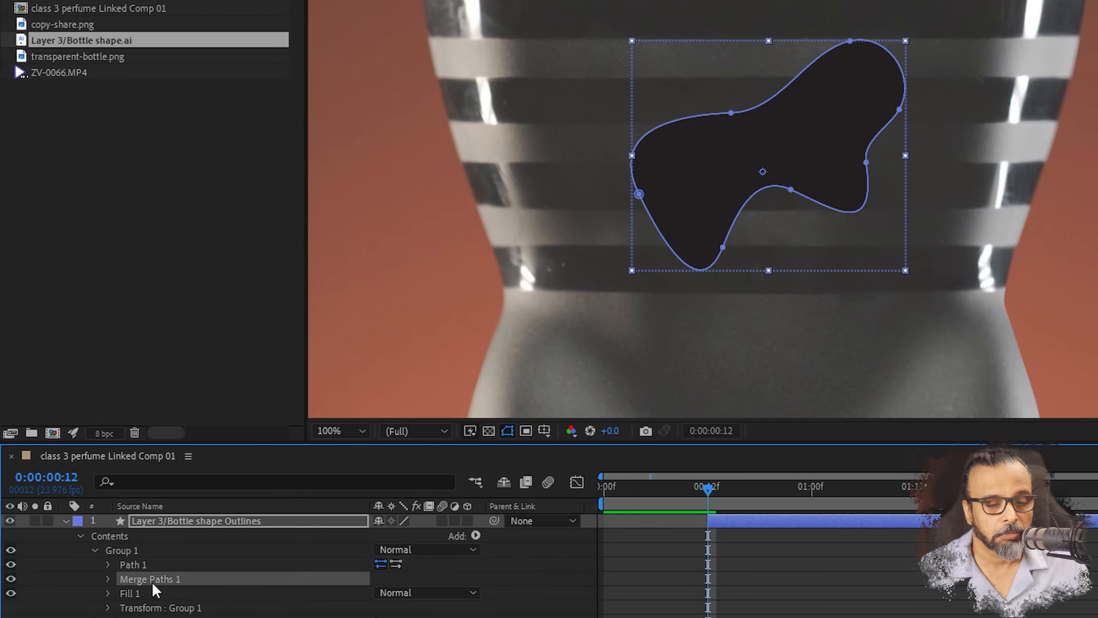
key("Delete")
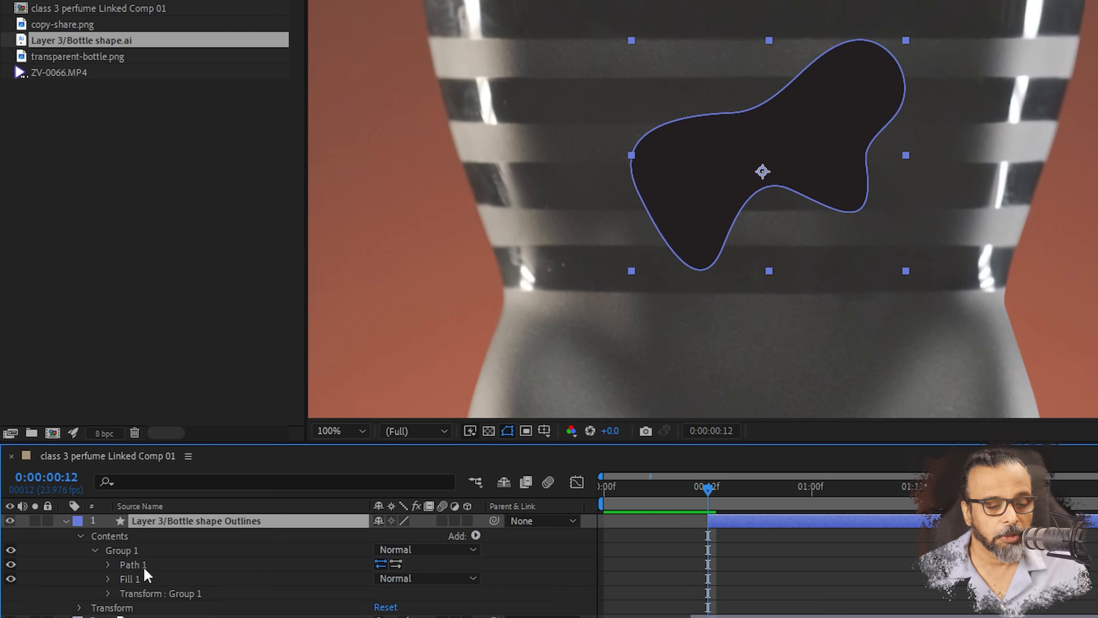
- Remove Fill 1 from Group 1 of the Layer 3/Bottle shape Outlines layer
left_click(144, 567)
left_click(126, 582)
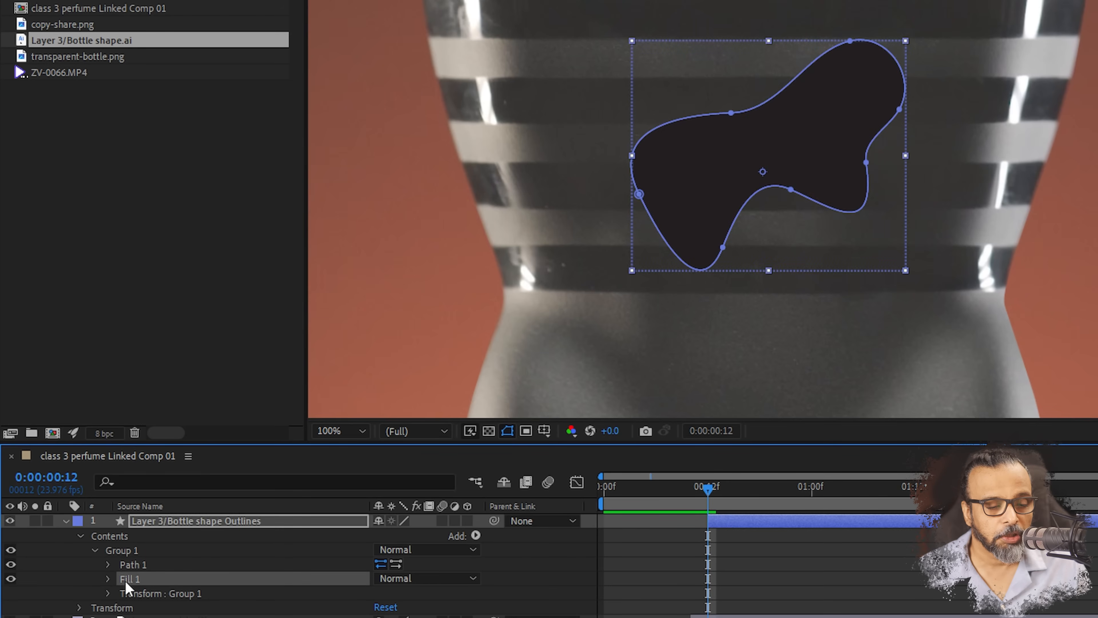
key("Delete")
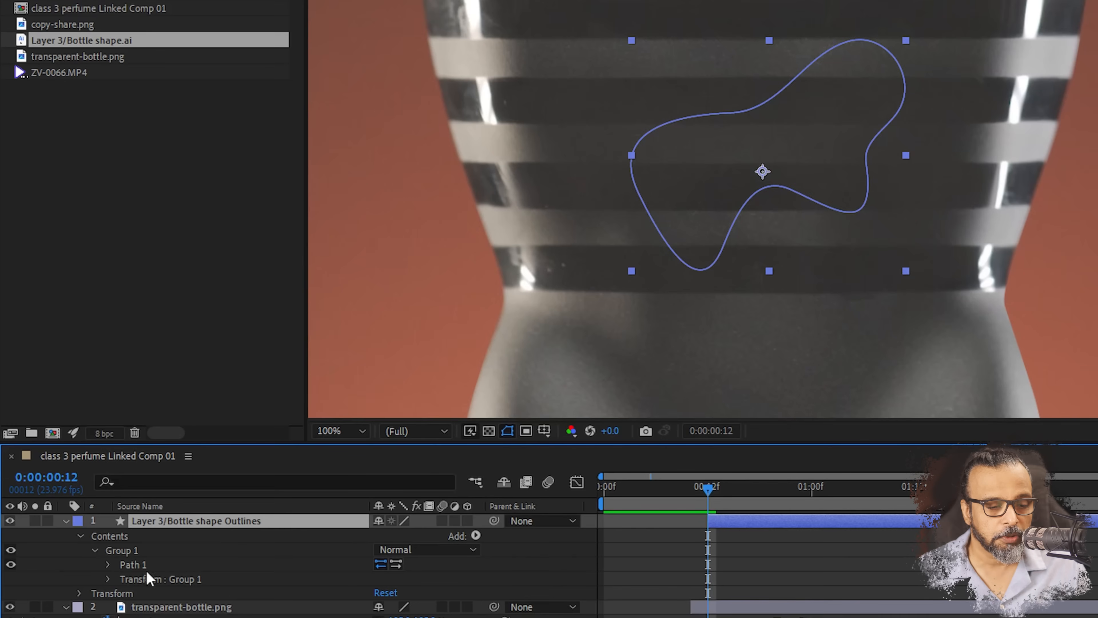
- Add a Stroke to Group 1 alongside Path 1 in the Layer 3/Bottle shape Outlines layer
left_click(137, 564)
left_click(476, 535)
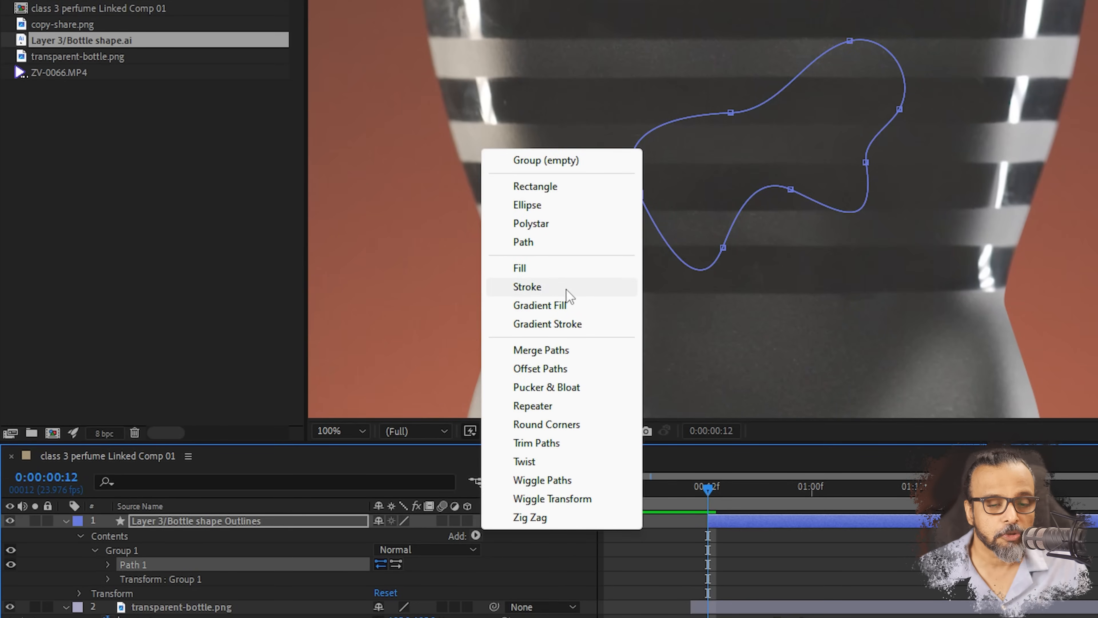
left_click(566, 288)
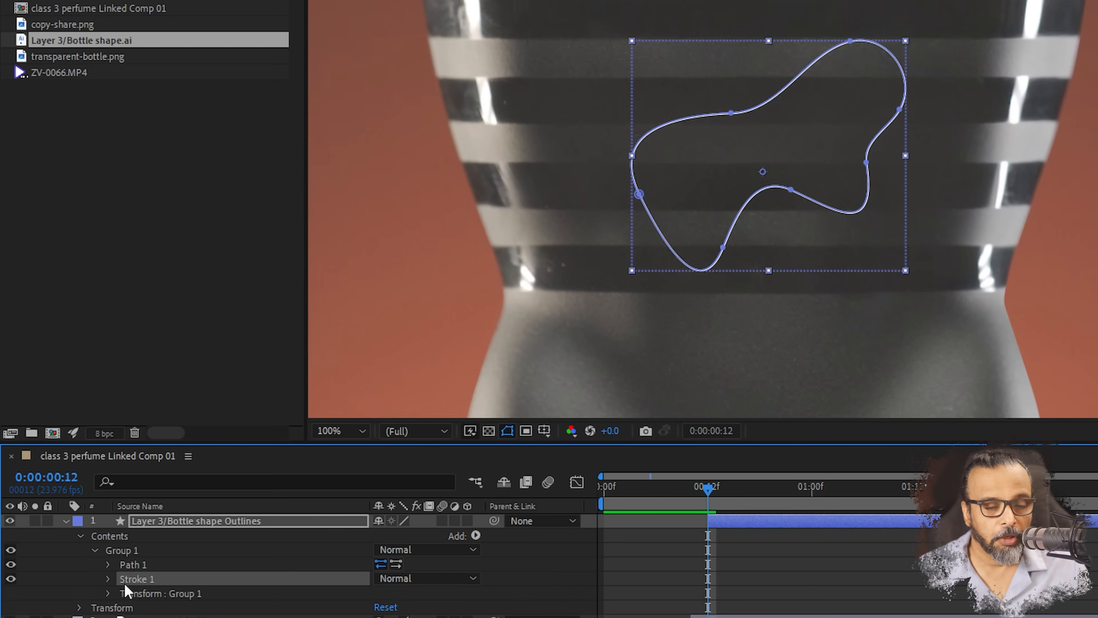
- Set the Stroke Width of Stroke 1 to 1.0 and deselect the layer to view the thin outline
left_click(108, 579)
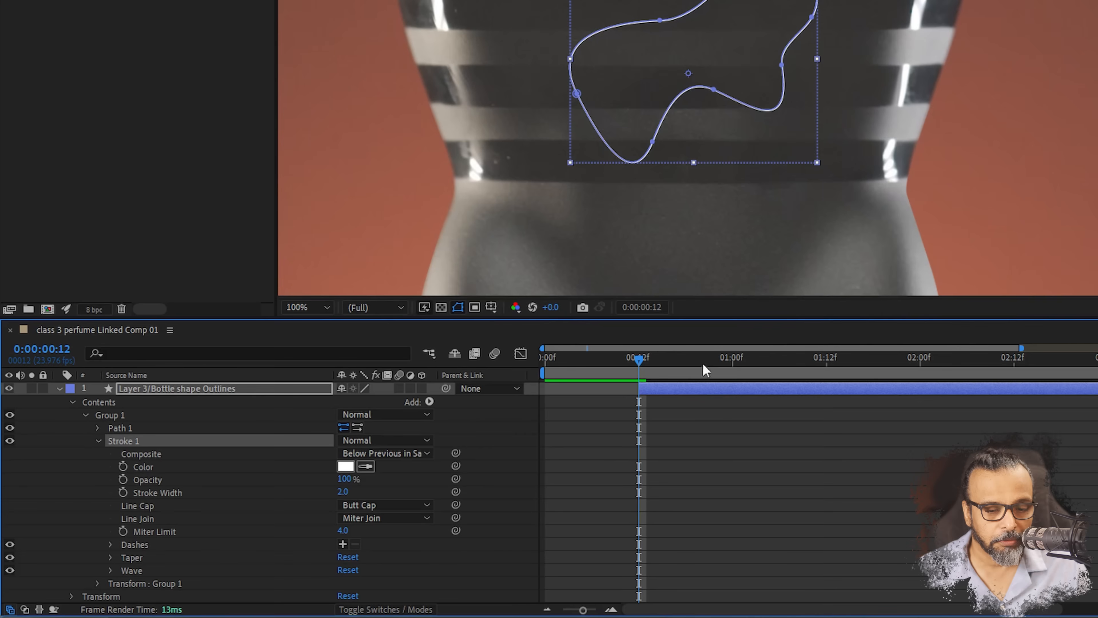
left_click(1088, 127)
left_click(344, 492)
type("1")
key("Return")
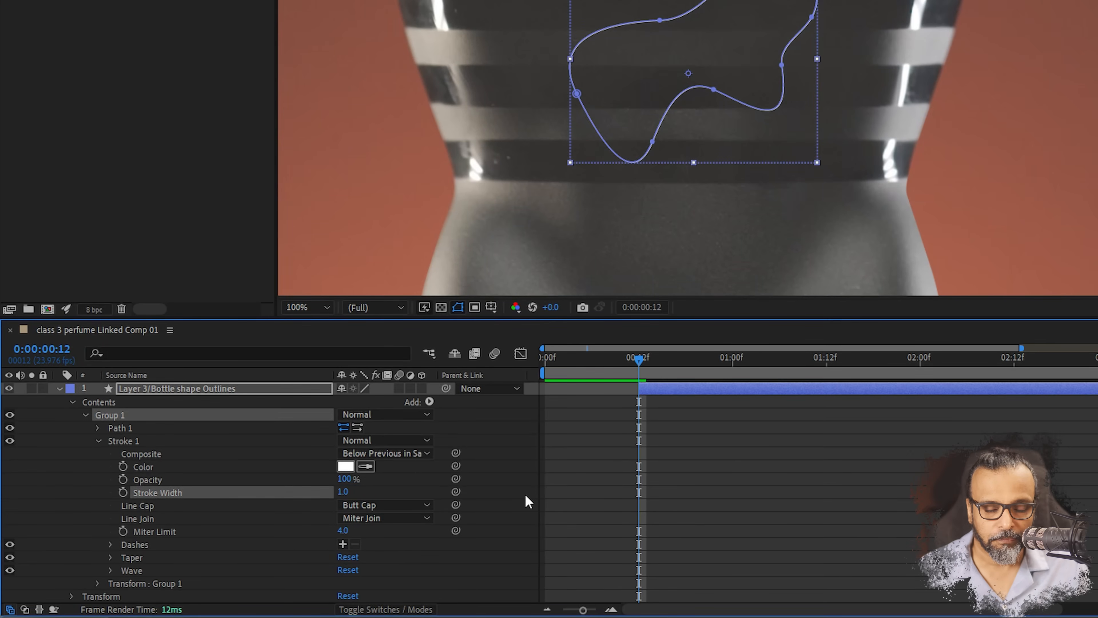
left_click(1092, 187)
left_click(639, 358)
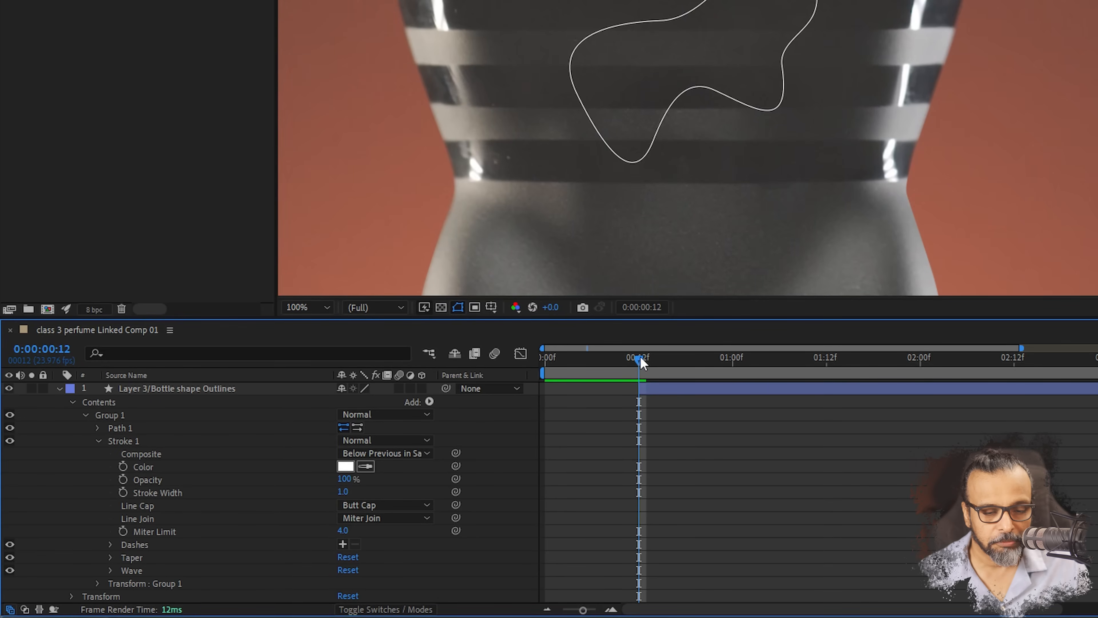
- Collapse Stroke 1, expand Path 1 of the bottle shape outlines and add a Path keyframe at 0:00:00:12
left_click(98, 440)
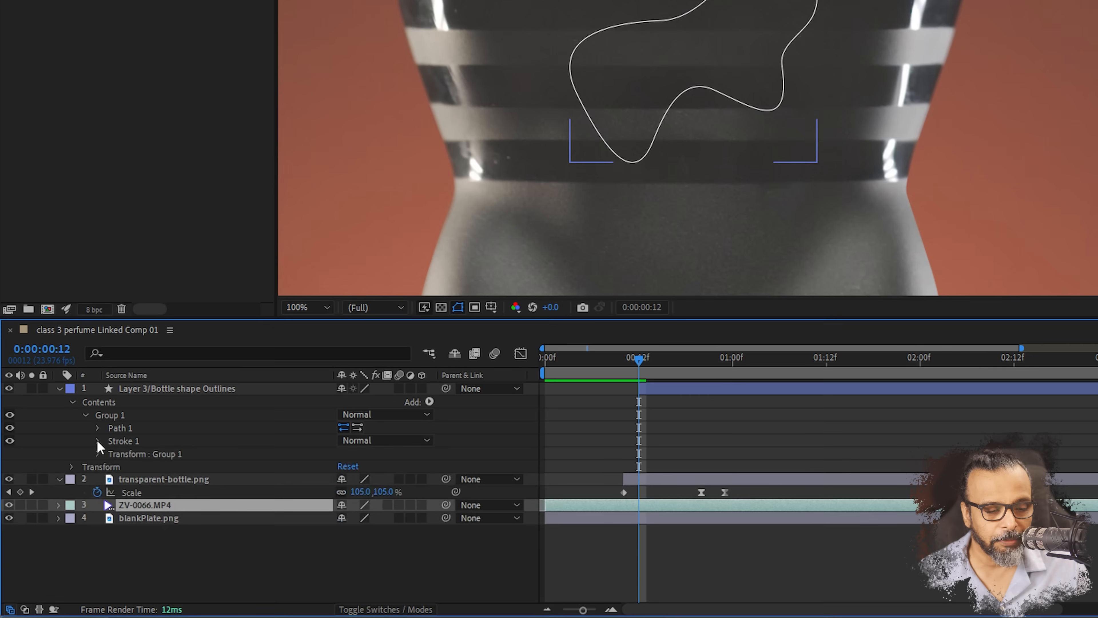
left_click(98, 428)
left_click(122, 441)
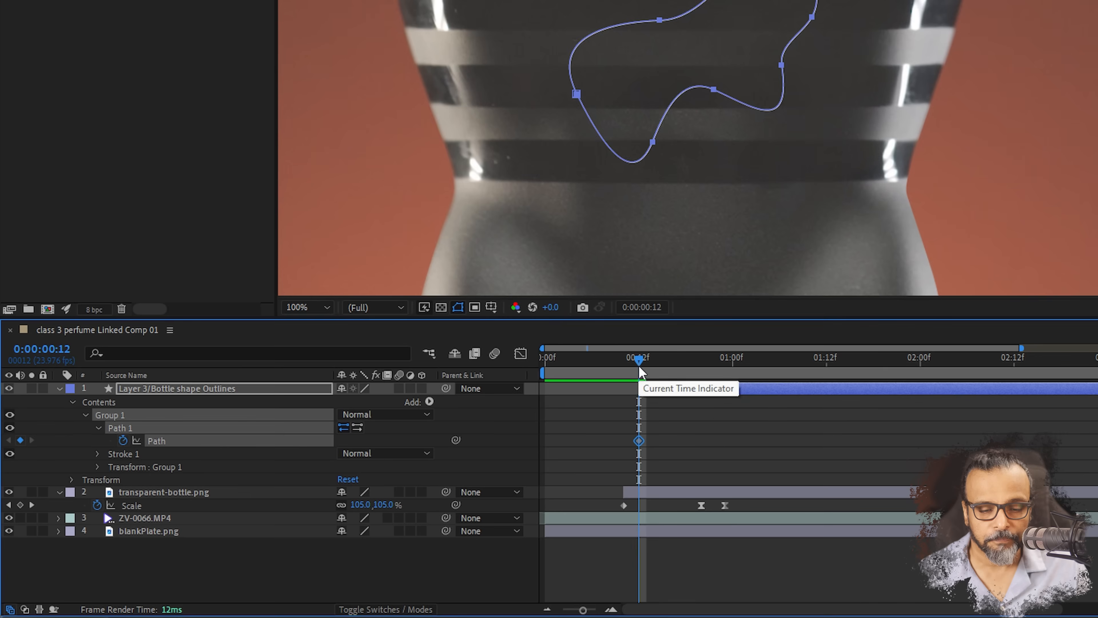
- At 0:00:00:22, spread the path's points and handles outward so the outline surrounds the whole bottle
key("shift+Page_Down")
scroll(675, 116, "down", 3)
scroll(675, 116, "up", 1)
left_click_drag(723, 148, 638, 64)
left_click_drag(663, 89, 600, 187)
left_click_drag(680, 74, 703, 239)
left_click_drag(599, 179, 584, 232)
left_click_drag(698, 62, 754, 0)
left_click_drag(693, 39, 674, 0)
left_click_drag(666, 56, 561, 0)
left_click_drag(376, 130, 319, 222)
left_click_drag(435, 80, 398, 93)
left_click_drag(508, 157, 496, 124)
mouse_move(484, 443)
left_mouse_down()
mouse_move(442, 446)
mouse_move(485, 445)
left_mouse_up()
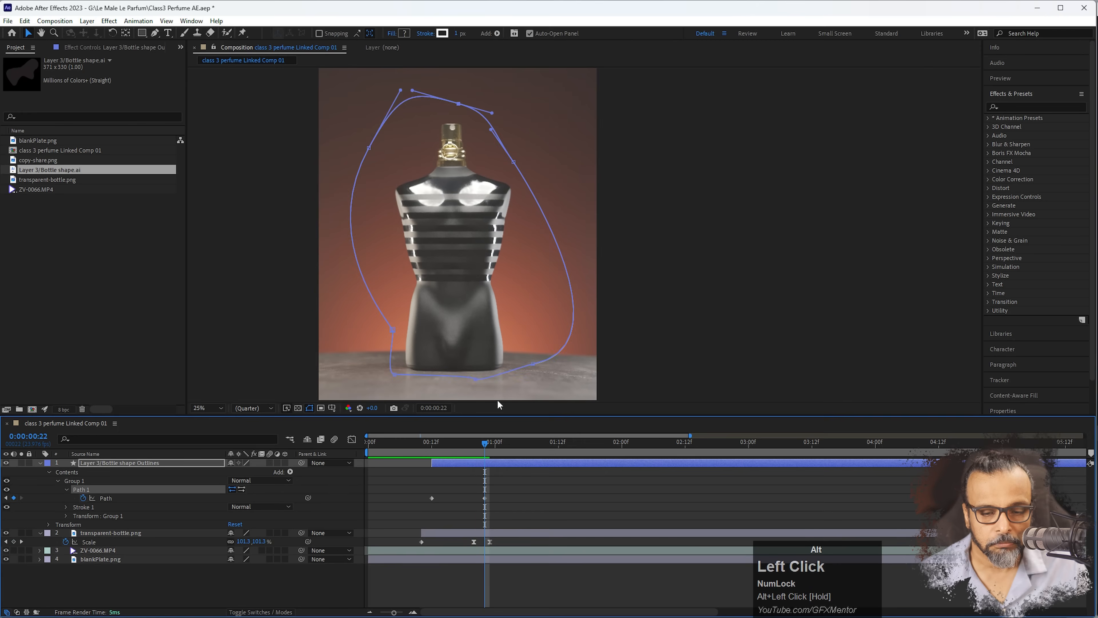
- Reshape the outline's top and right points and their handles into a tall rounded lobe beside the bottle cap
left_click(524, 130)
left_click_drag(541, 145, 477, 198)
left_click_drag(546, 99, 589, 65)
left_click_drag(525, 204, 533, 224)
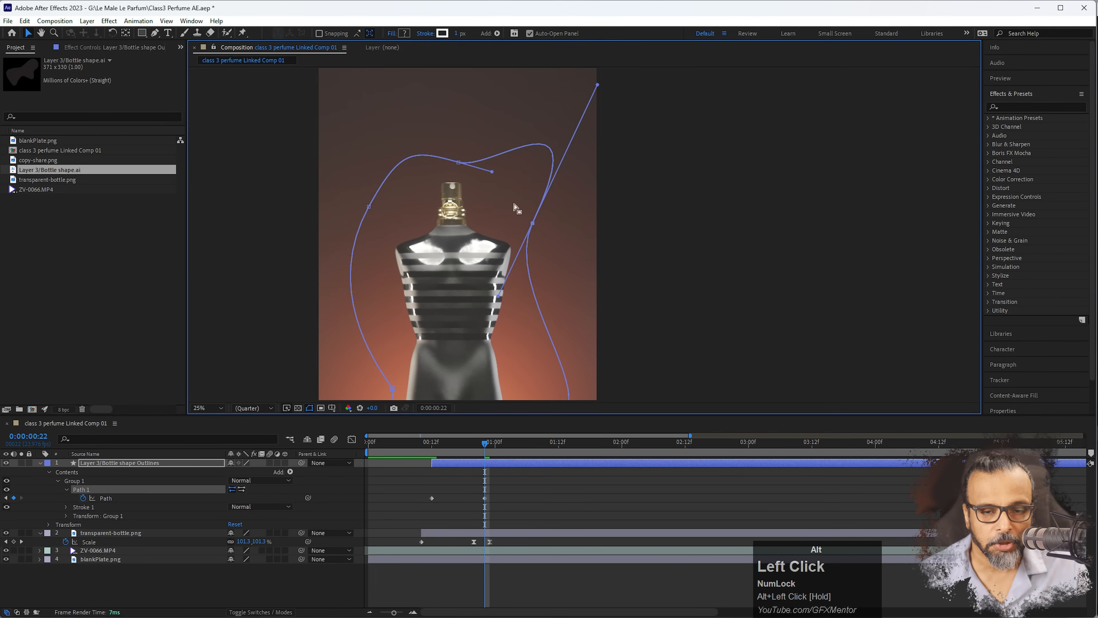
left_click_drag(493, 173, 484, 99)
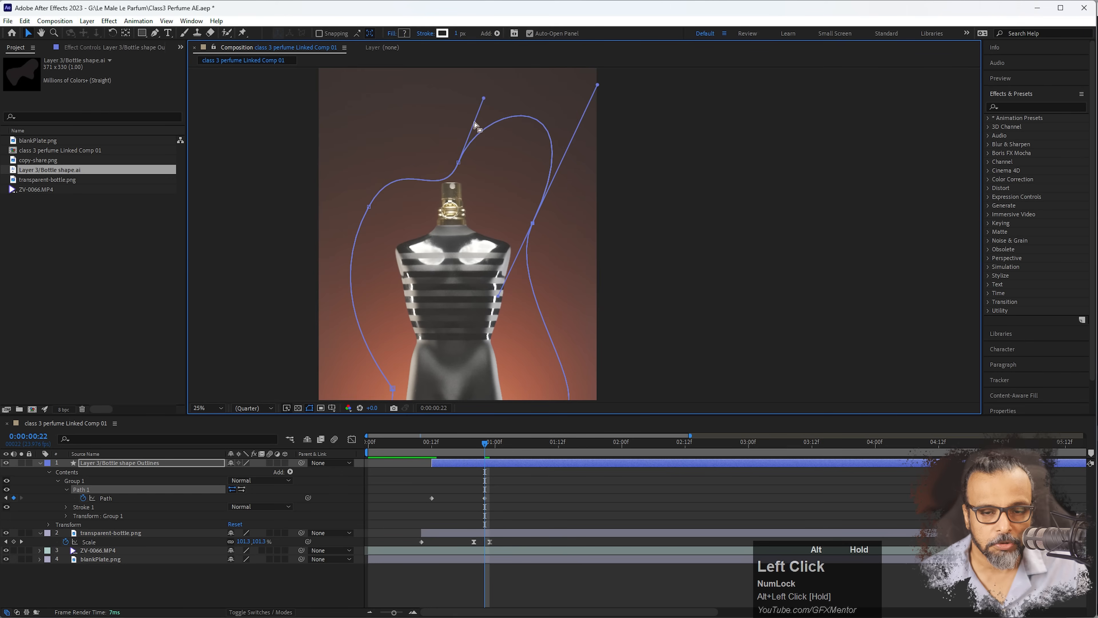
left_click_drag(458, 163, 446, 158)
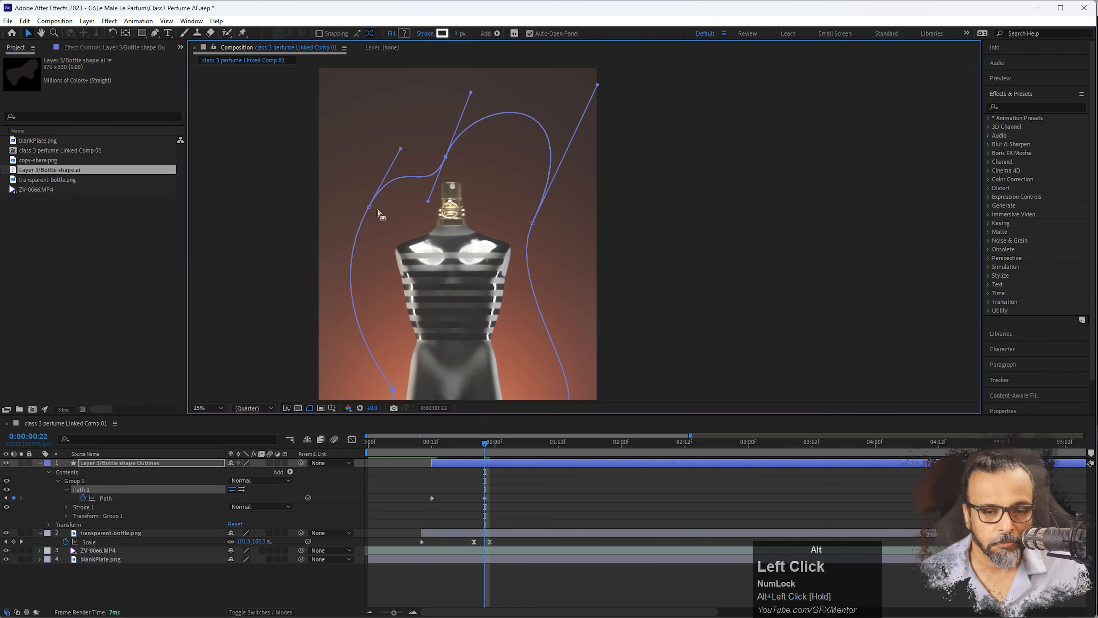
- Stretch the outline's left point and handle so the curve bulges past the image's left edge, and preview the path animation
left_click_drag(368, 207, 368, 219)
left_click_drag(400, 158, 187, 163)
left_click_drag(437, 216, 390, 221)
left_click_drag(483, 445, 400, 458)
key("space")
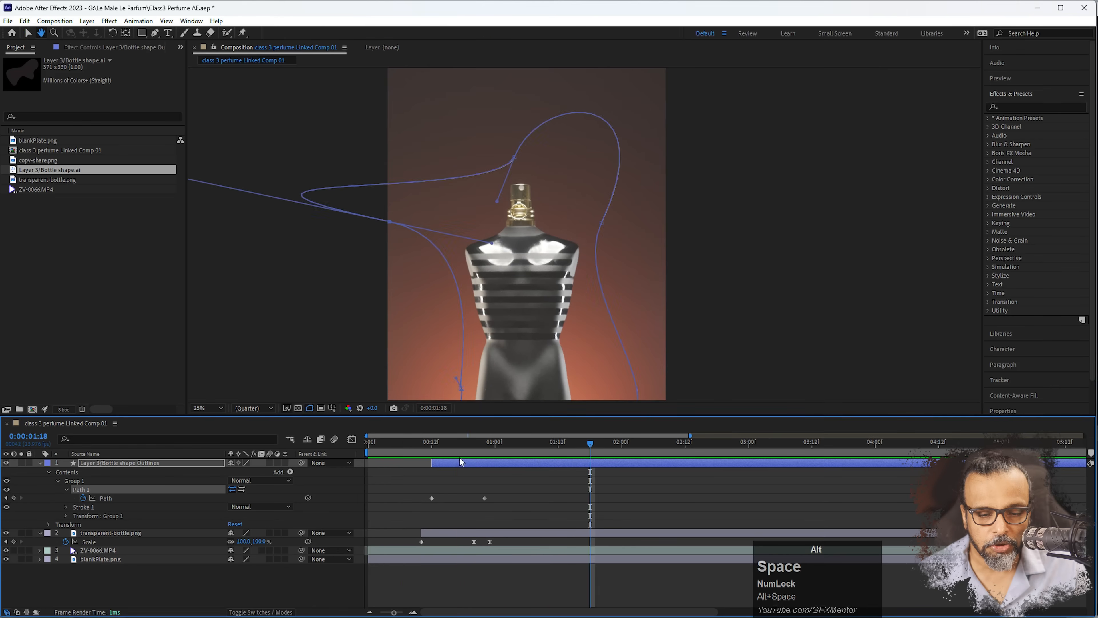
left_click(426, 445)
key("space")
key("space")
left_click_drag(467, 446, 422, 447)
- Apply Easy Ease to both Path keyframes and show their speed curve in the Graph Editor
left_click_drag(426, 490, 507, 515)
right_click(484, 499)
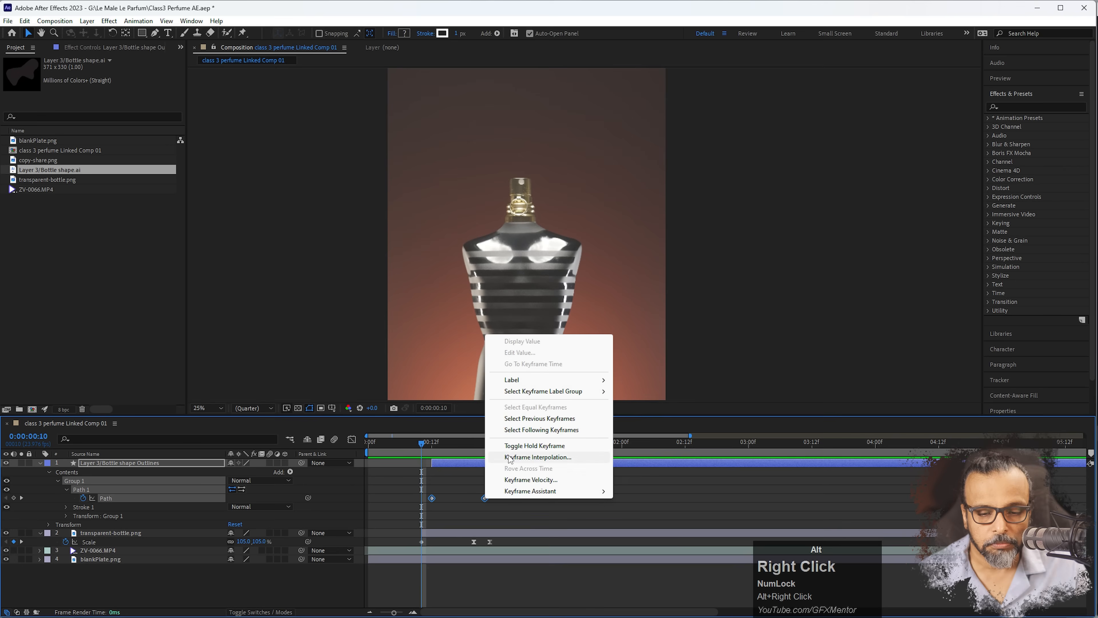
mouse_move(558, 491)
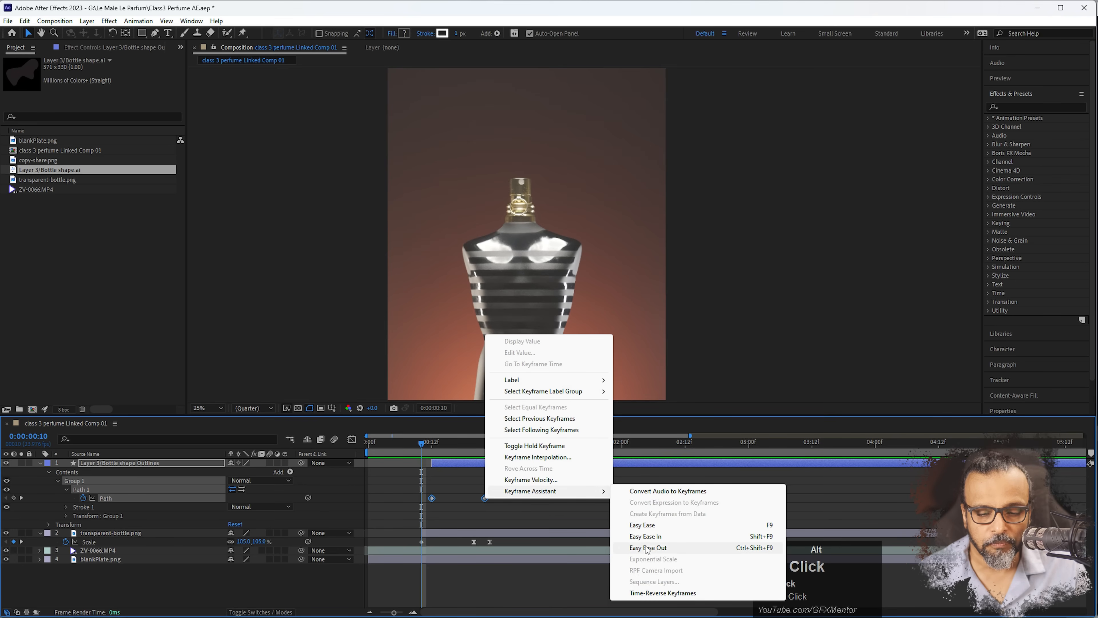
left_click(644, 525)
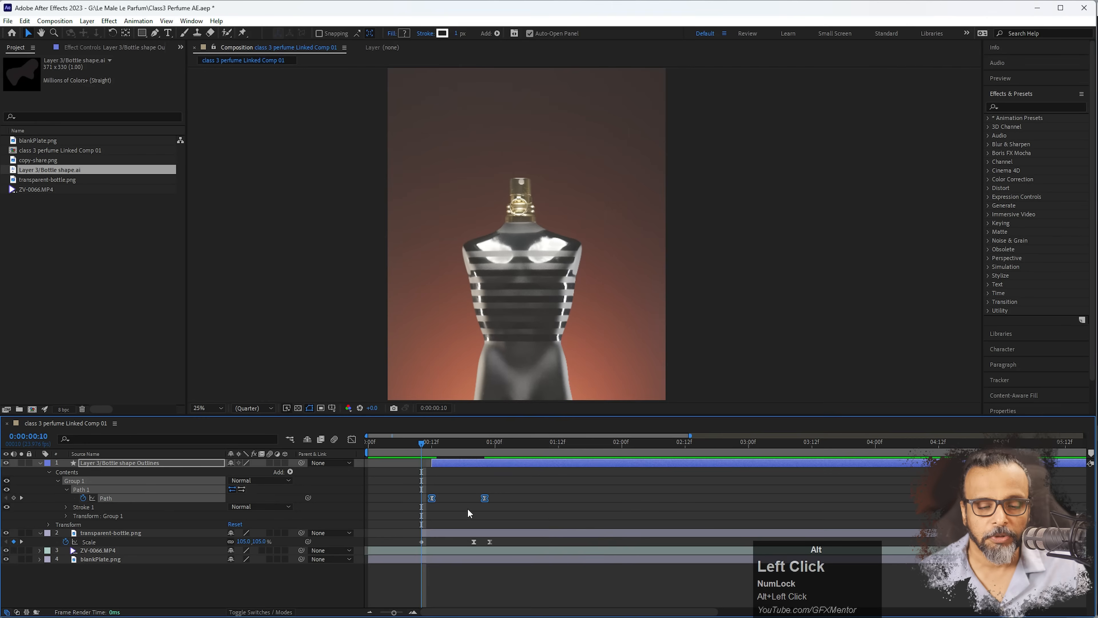
left_click(352, 439)
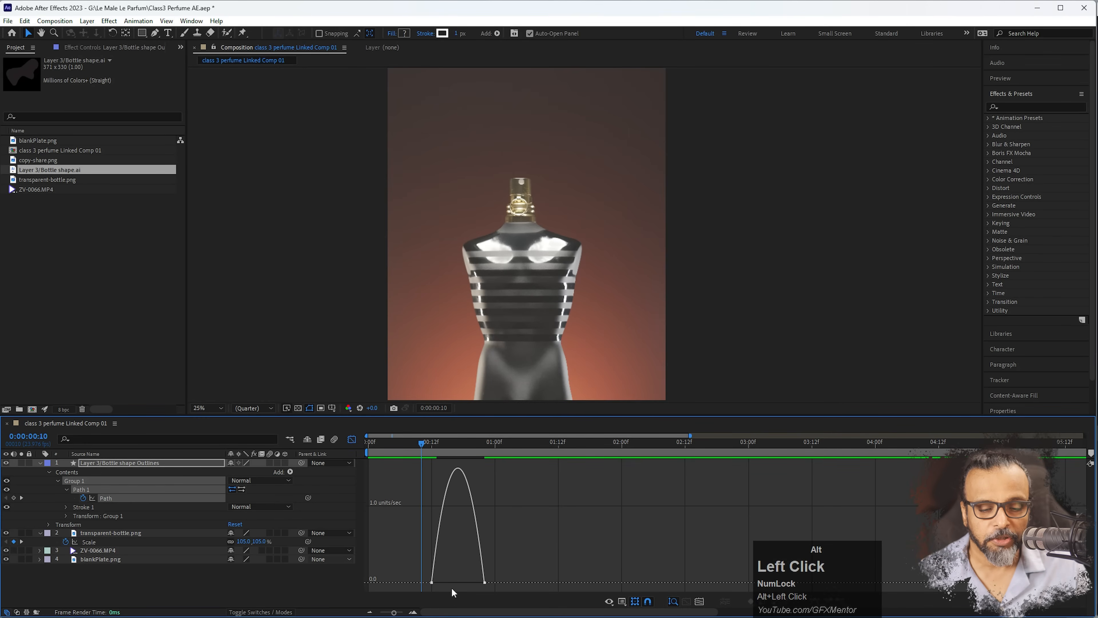
left_click(433, 582)
left_click_drag(440, 585, 464, 589)
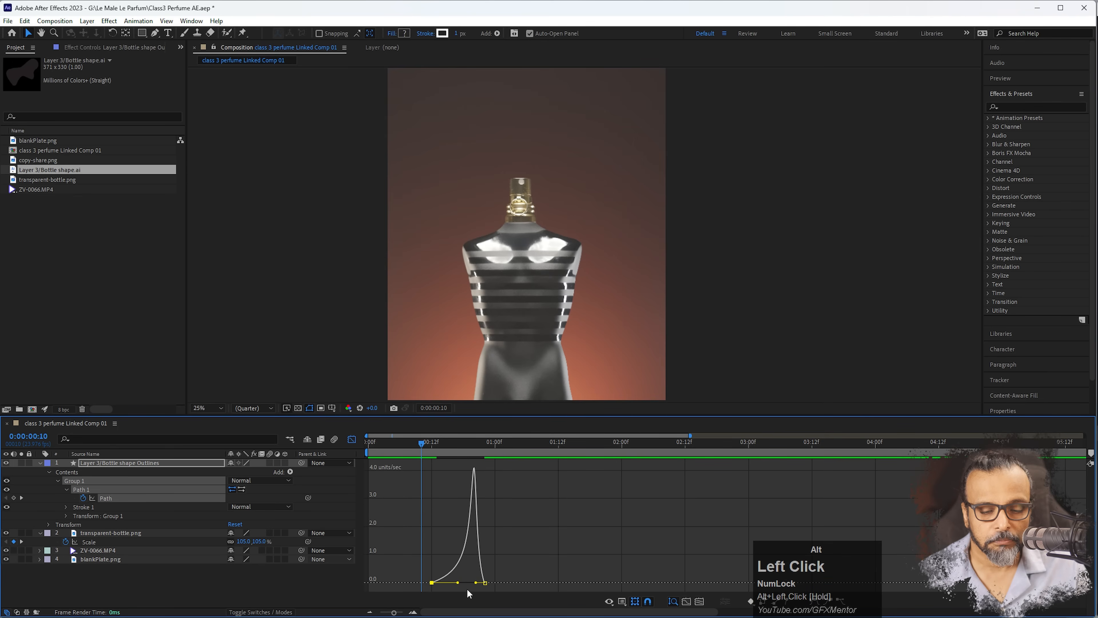
key("ctrl+alt+z")
- Lengthen the last Path keyframe's incoming speed handle so the speed peaks just after the first keyframe, and play the animation
left_click_drag(476, 586, 461, 586)
left_click(458, 583, "alt")
key("space")
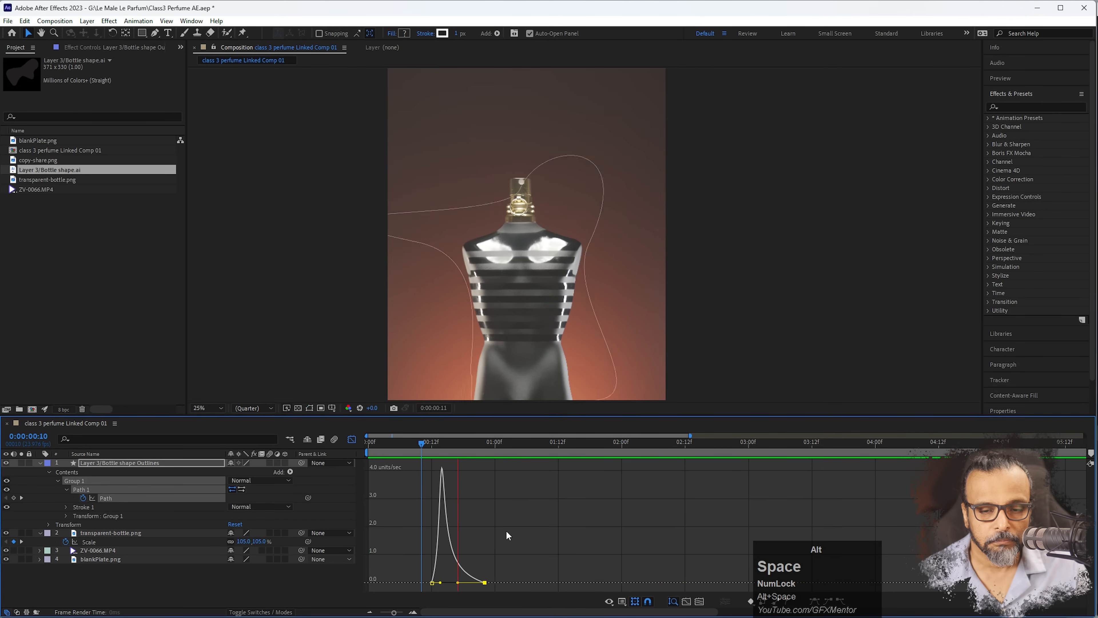
key("space")
left_click_drag(426, 443, 422, 446)
key("space")
key("space")
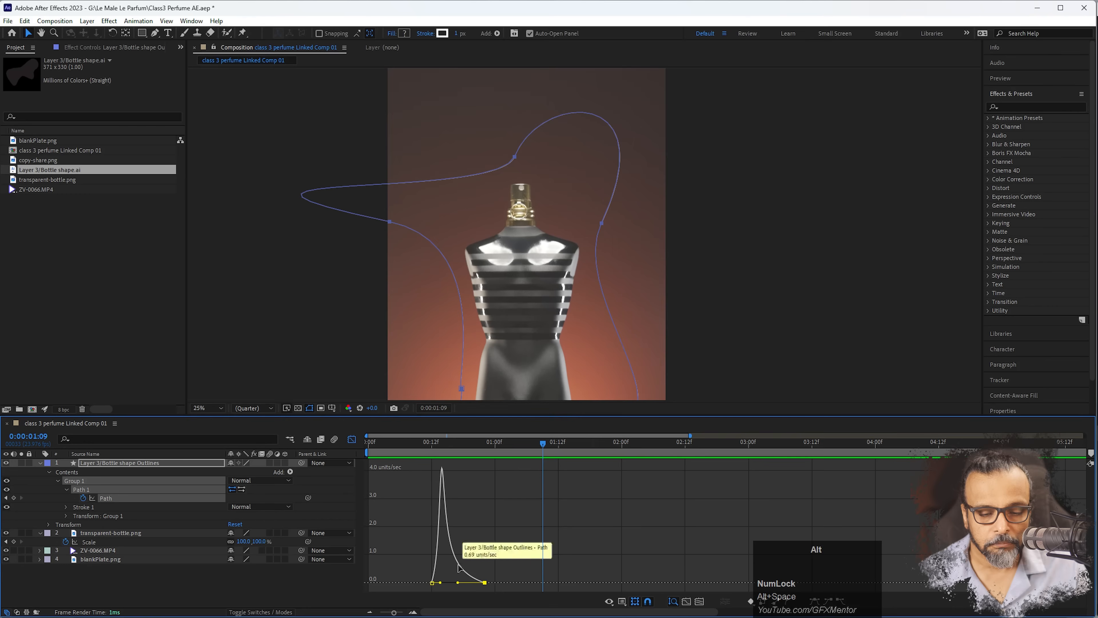
- Move the last Path keyframe to about 0:00:01:20, shorten the first keyframe's outgoing speed handle and preview the motion
left_click(485, 583, "alt")
left_click_drag(485, 582, 578, 583)
left_click(406, 445)
left_click(412, 445)
left_click_drag(637, 444, 431, 444)
left_click_drag(578, 582, 600, 583)
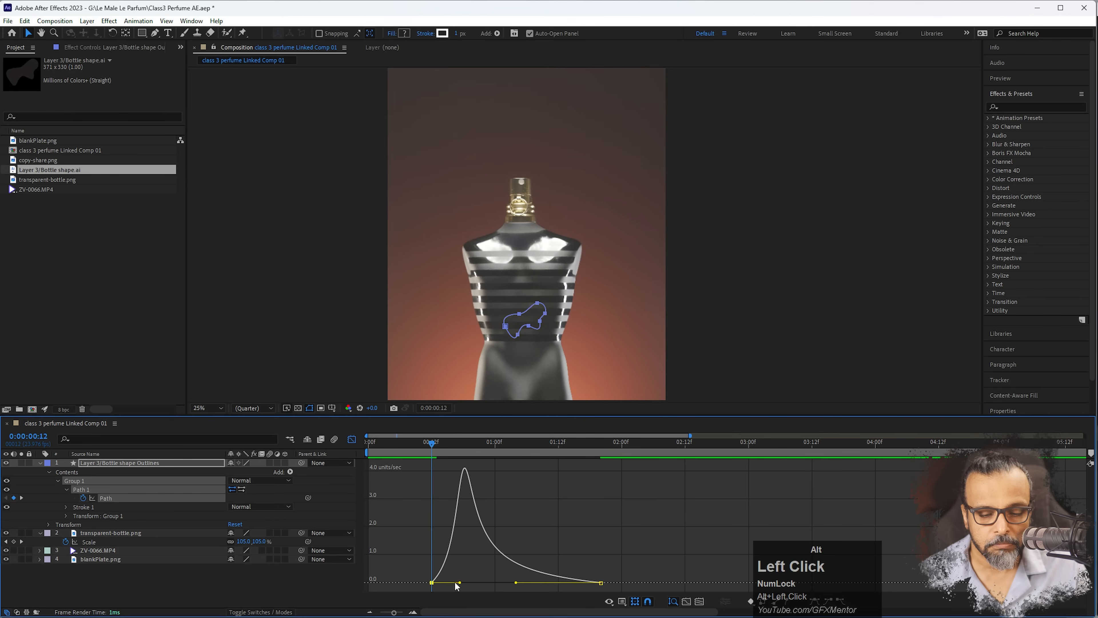
key("alt+space")
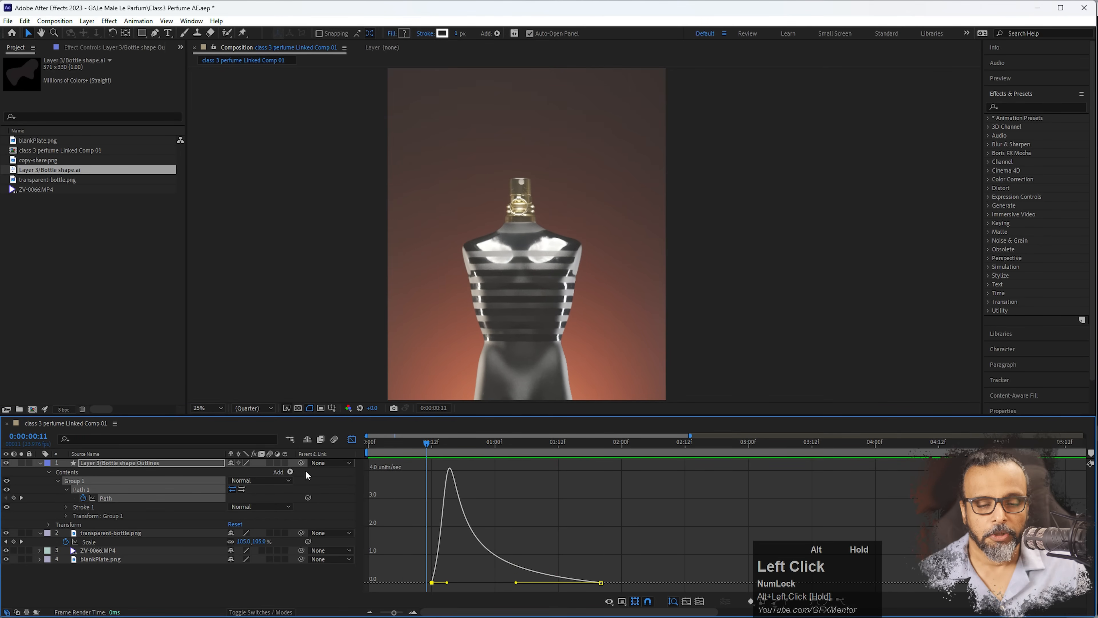
left_click_drag(430, 443, 518, 442)
- Collapse the Layer 3/Bottle shape Outlines layer and switch from the Graph Editor back to the layer bars
left_click(747, 256)
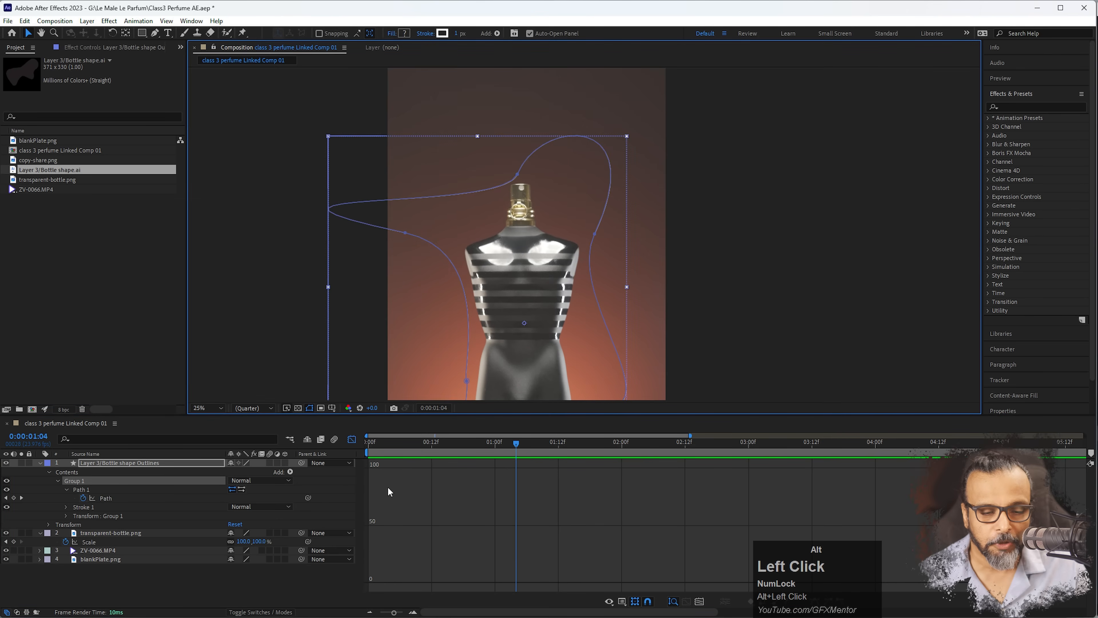
left_click(119, 463)
left_click(39, 463)
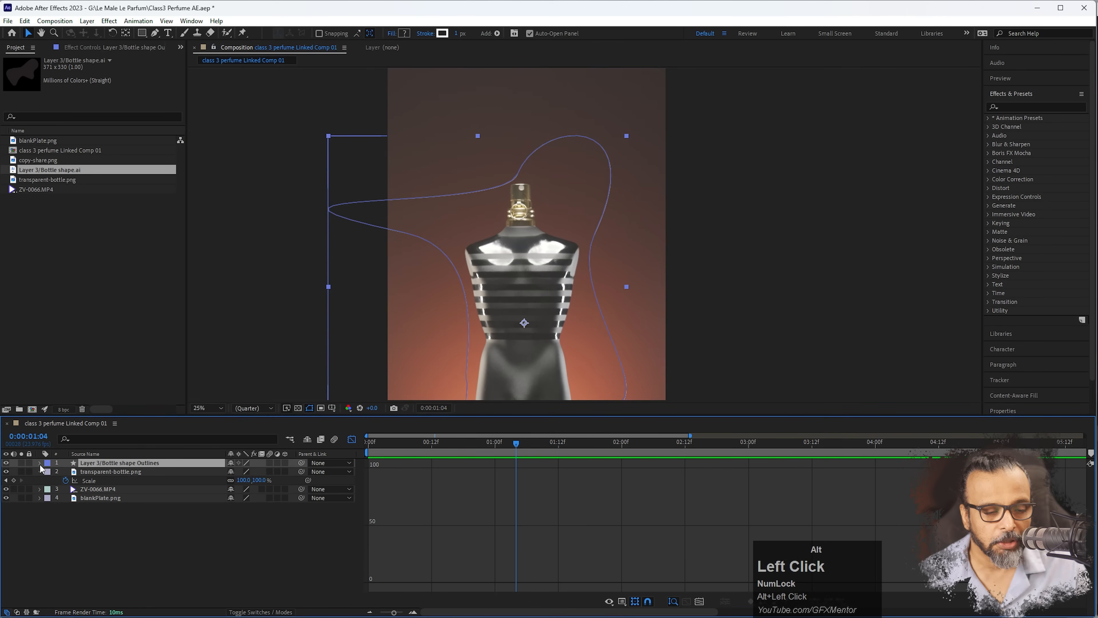
left_click(105, 537)
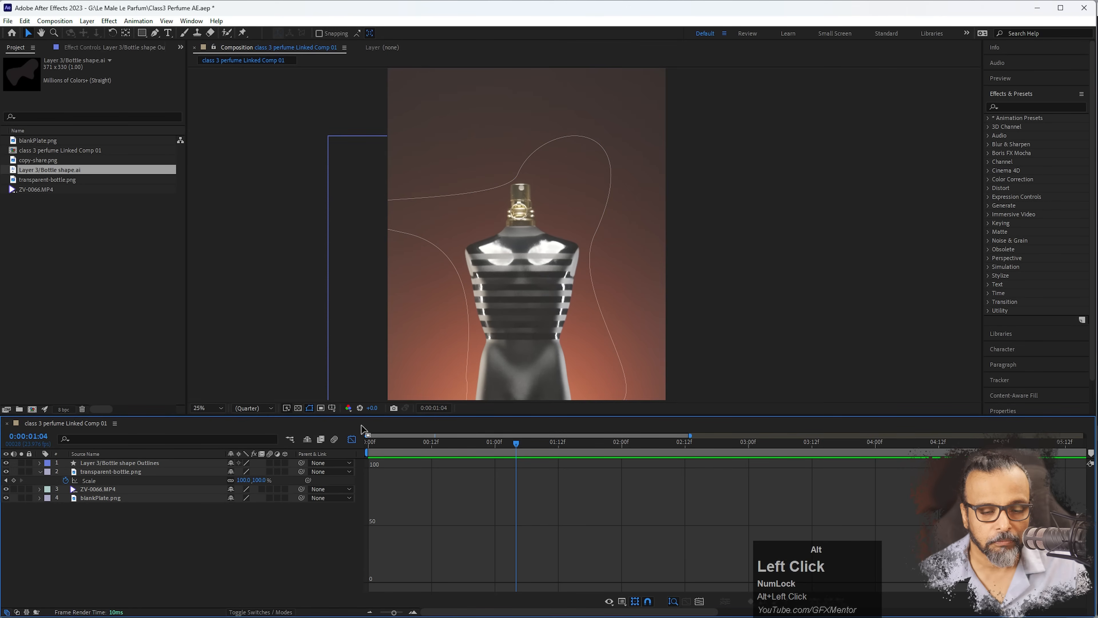
left_click(352, 440)
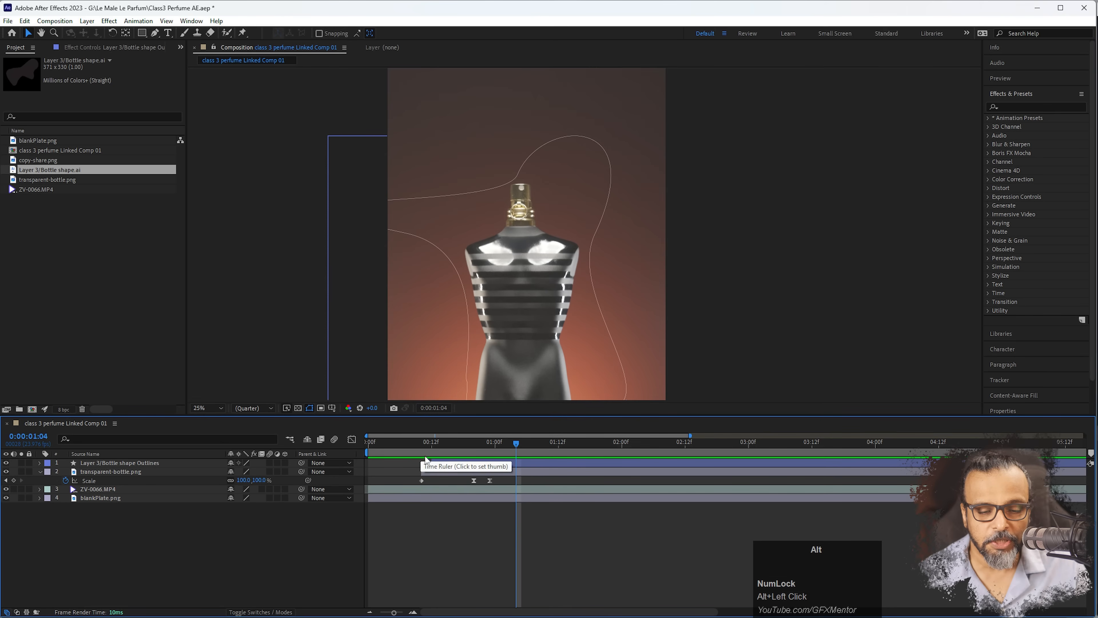
- Shift the outlines layer to start at 0:00:00:23, where the bottle's scale animation ends, and preview the timing
left_click_drag(456, 444, 521, 470)
key("space")
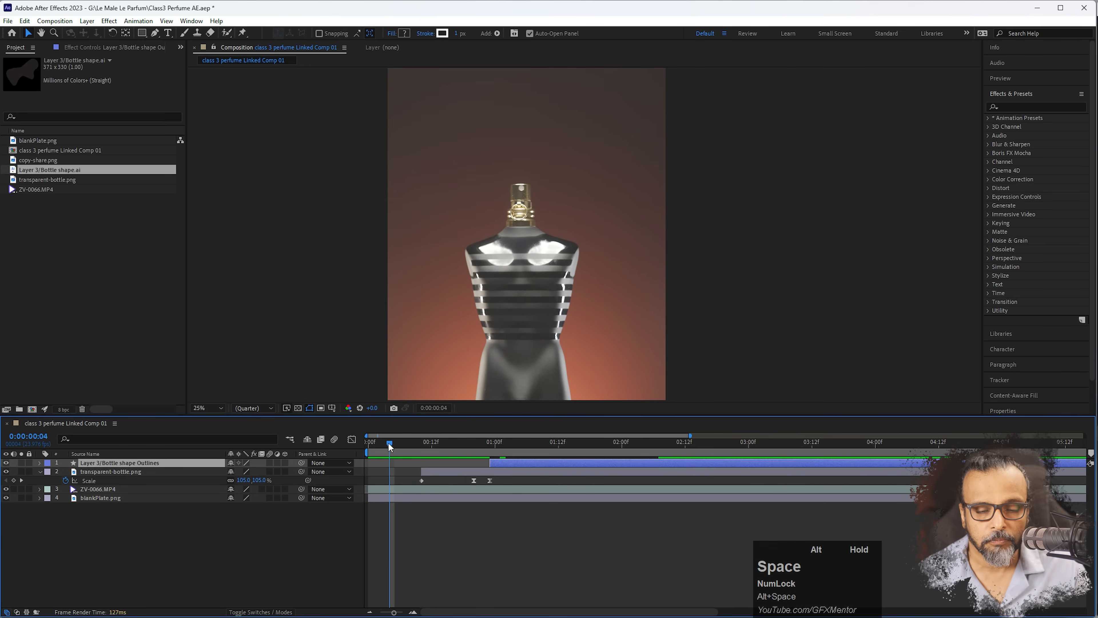
left_click_drag(390, 447, 380, 442)
key("alt+space")
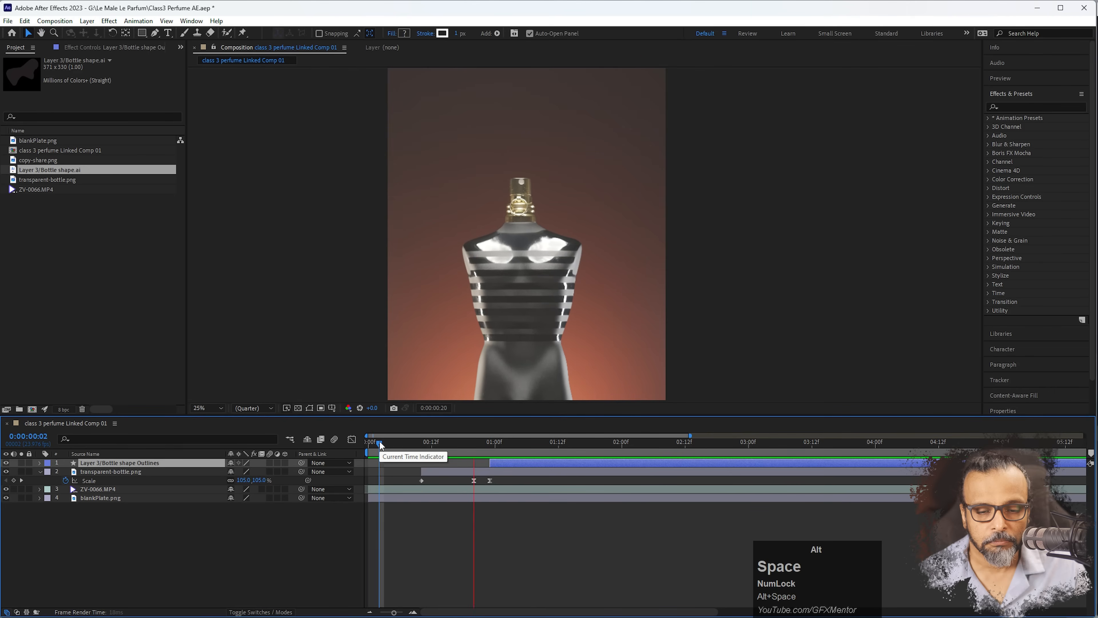
left_click_drag(393, 441, 501, 468)
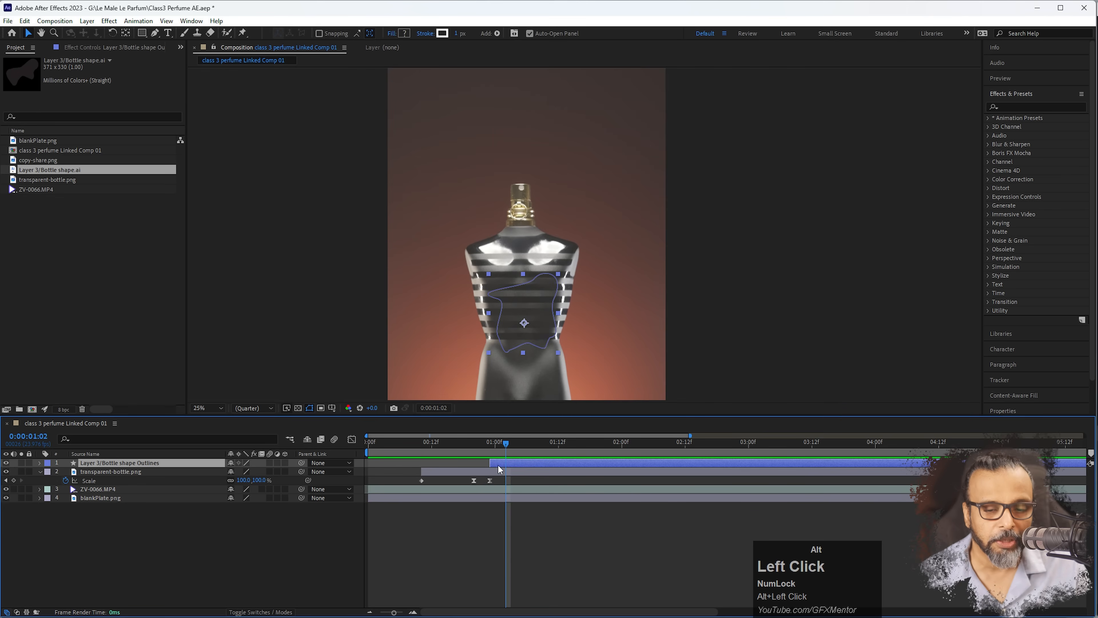
left_click_drag(508, 440, 426, 442)
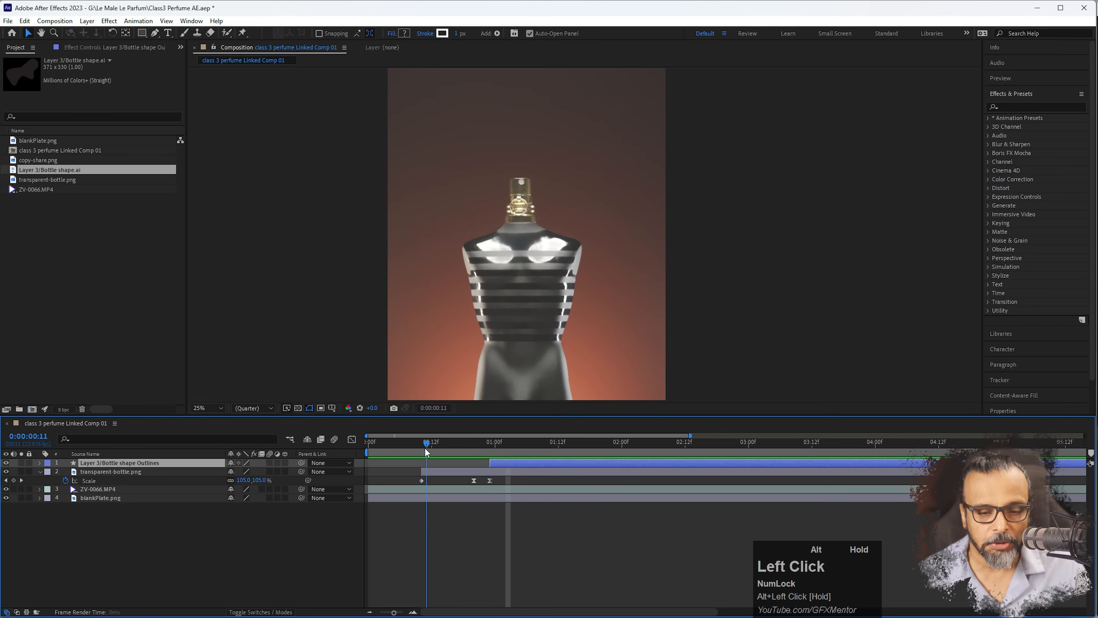
key("space")
left_click(433, 453)
key("space")
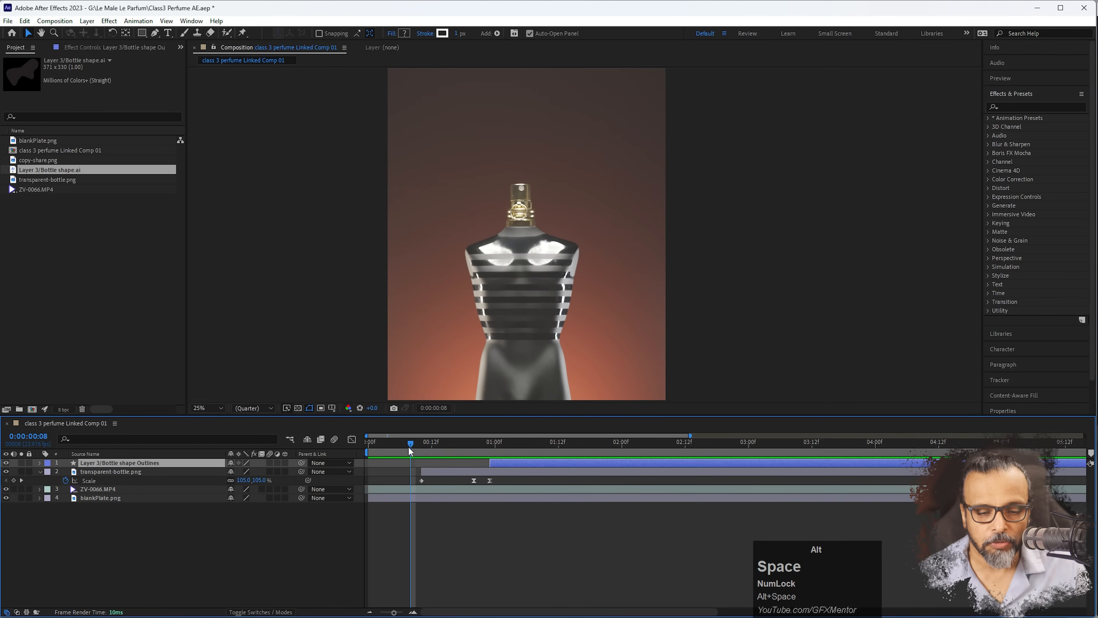
left_click_drag(468, 449, 527, 448)
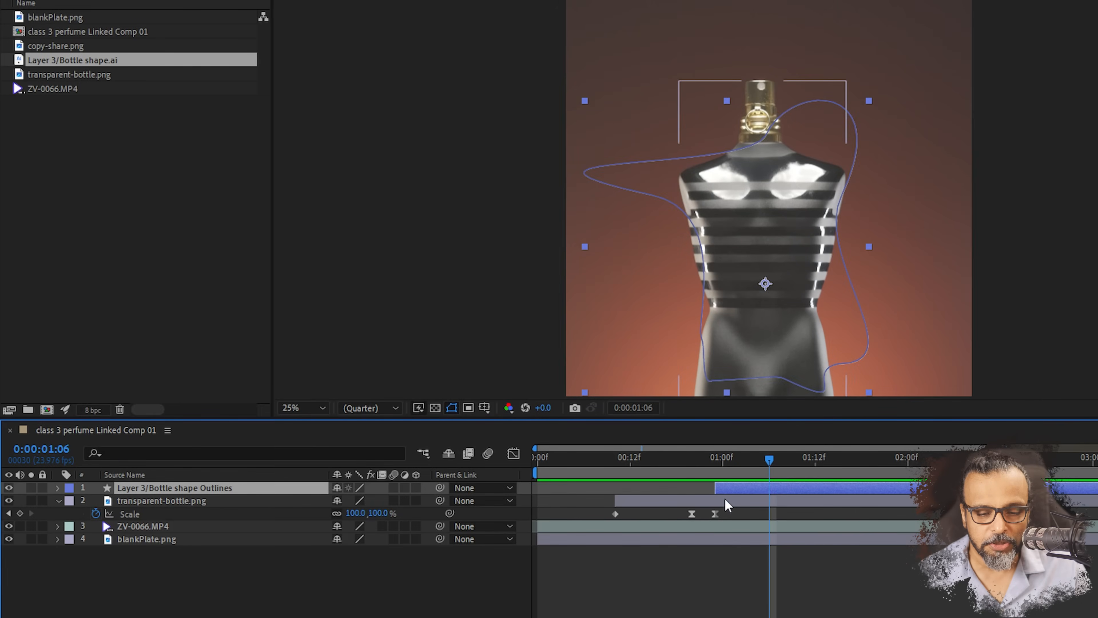
- Split the transparent-bottle.png layer at 0:00:01:00
left_click(727, 502)
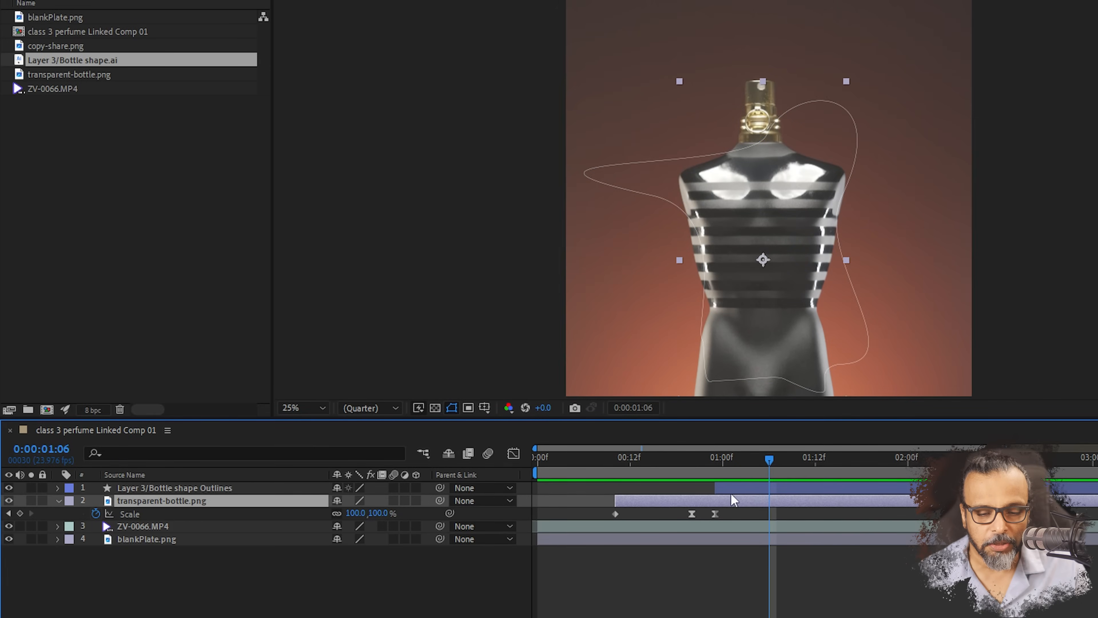
left_click_drag(761, 459, 723, 458)
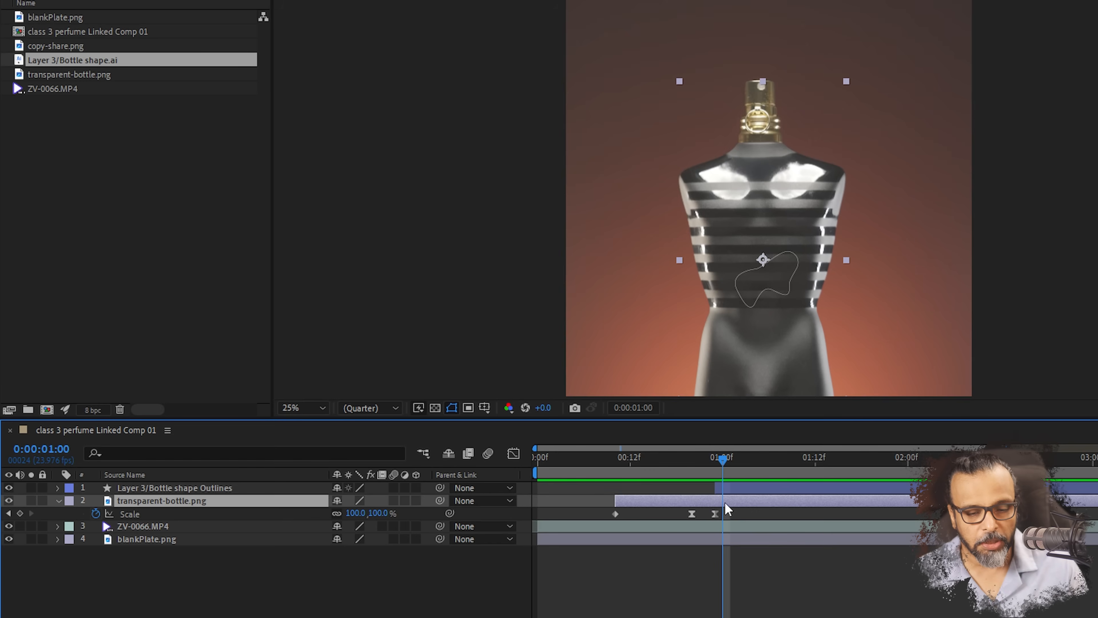
key("ctrl+shift+d")
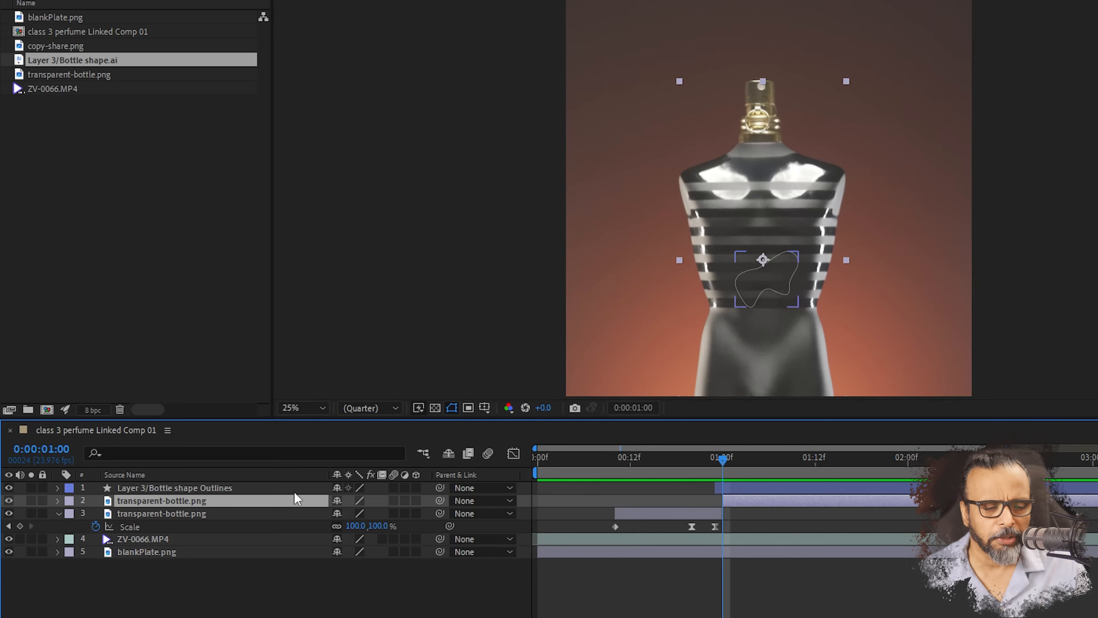
- Move the second transparent-bottle.png segment above the outlines layer and extend its start to 0:00:00:23
left_click_drag(143, 498, 152, 486)
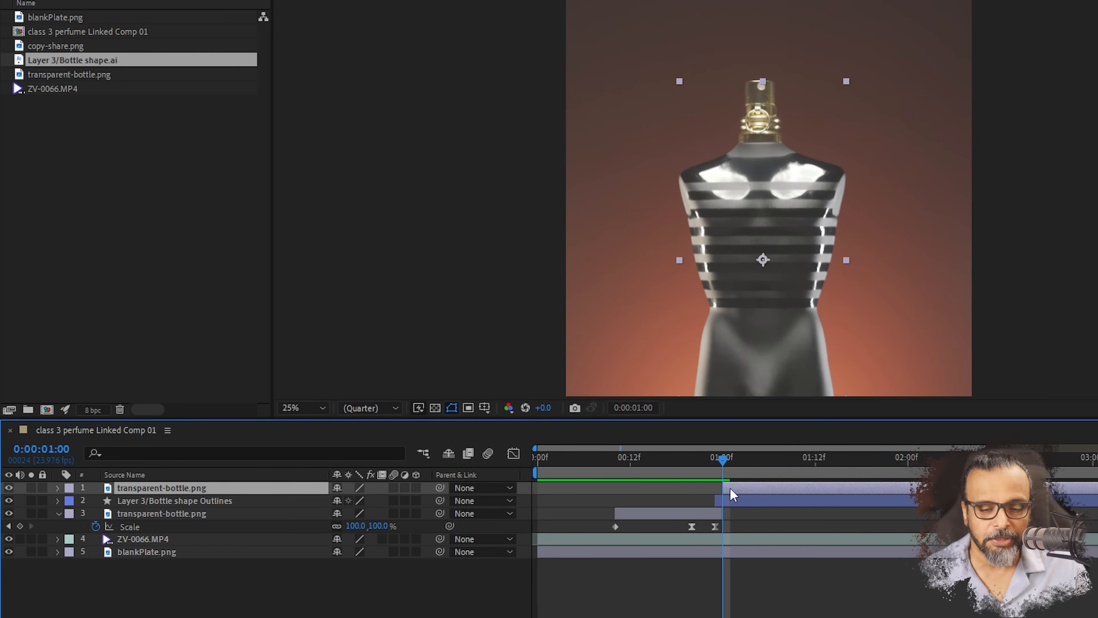
left_click_drag(723, 458, 721, 454)
key("alt+[")
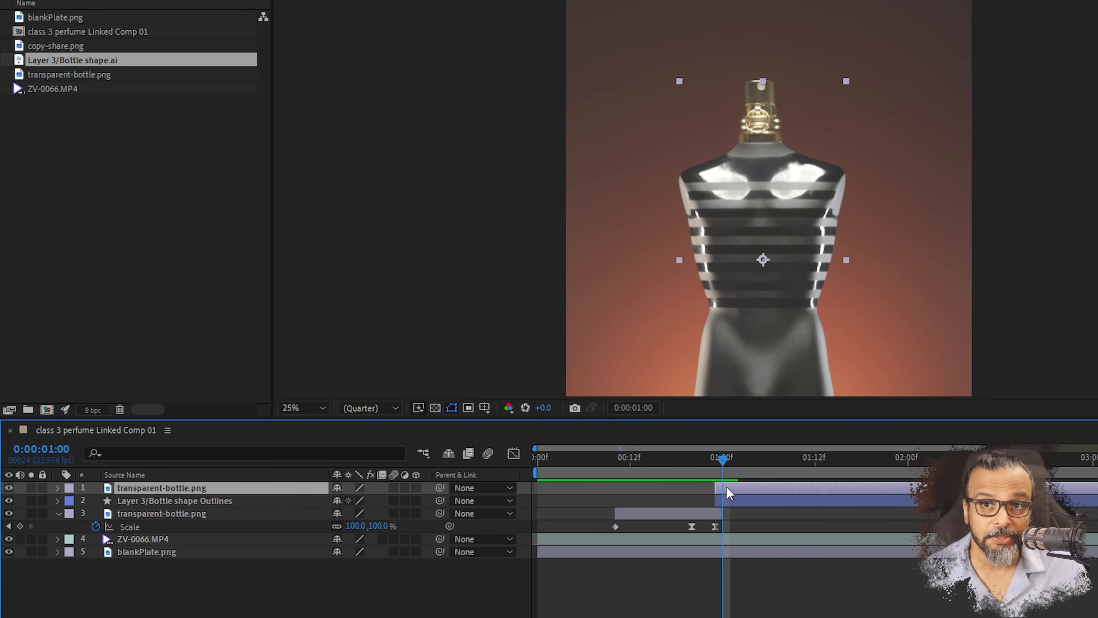
- Set the track matte of the Layer 3/Bottle shape Outlines layer to 1. transparent-bottle.png
left_click(728, 501)
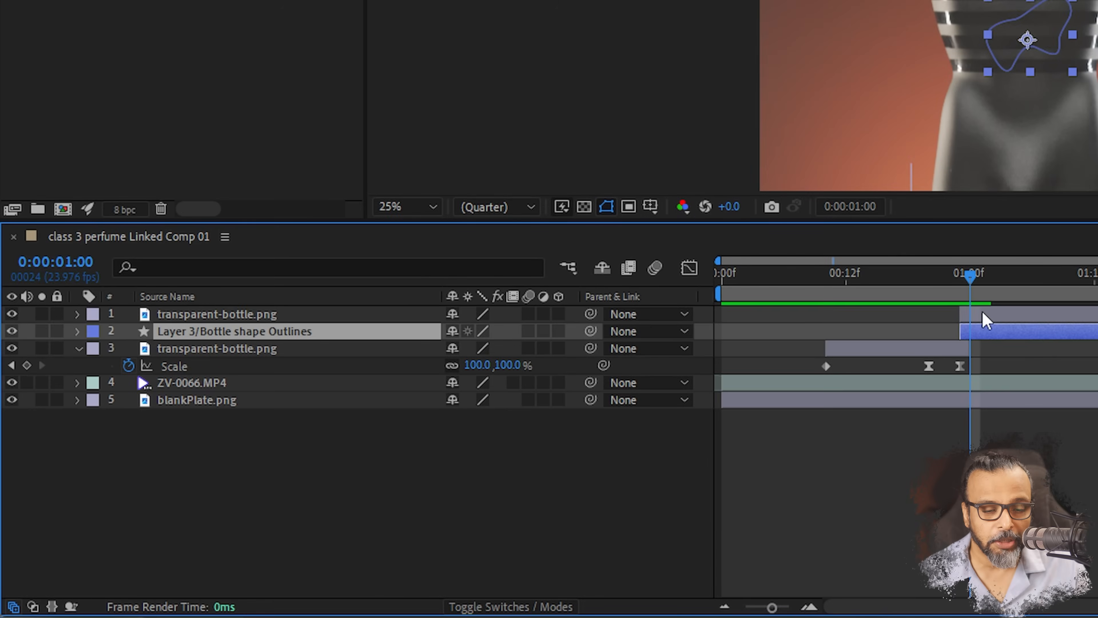
left_click(983, 315)
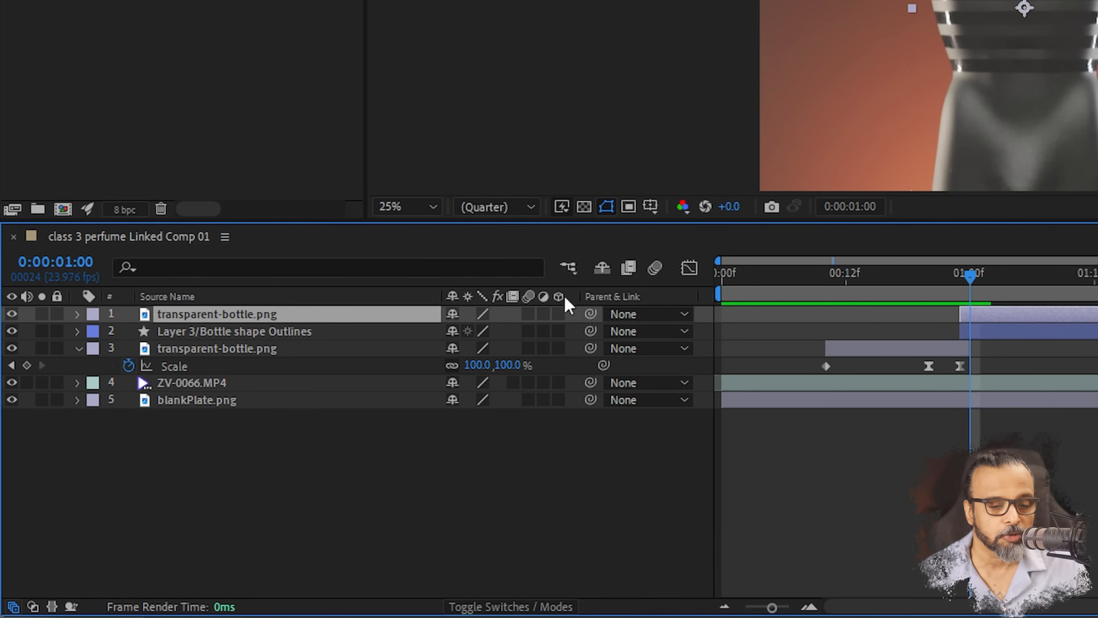
left_click(496, 612)
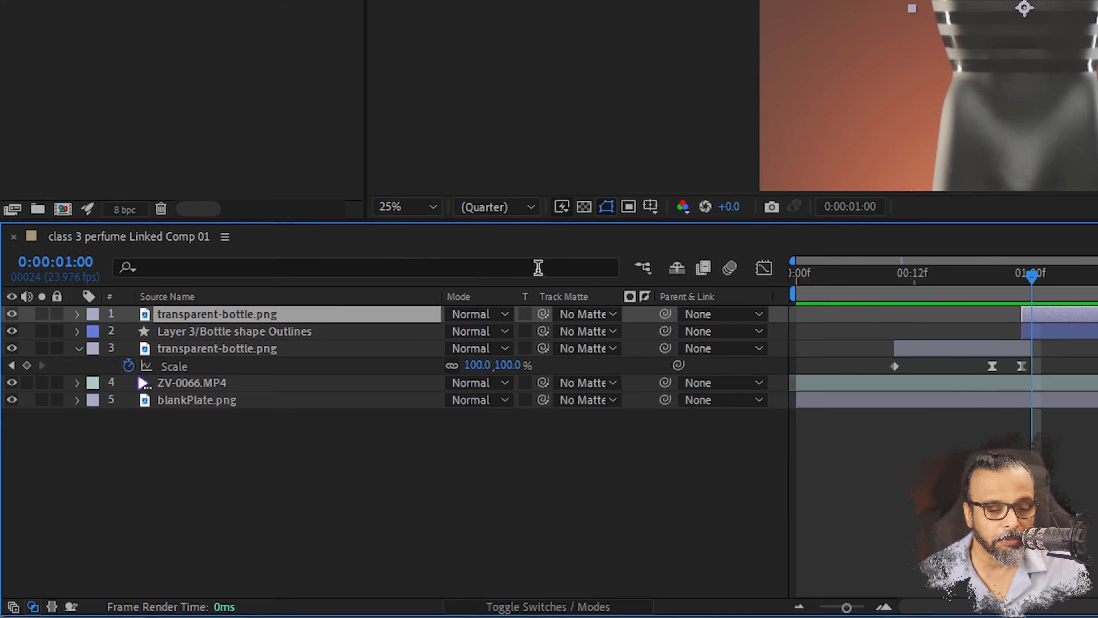
left_click(285, 334)
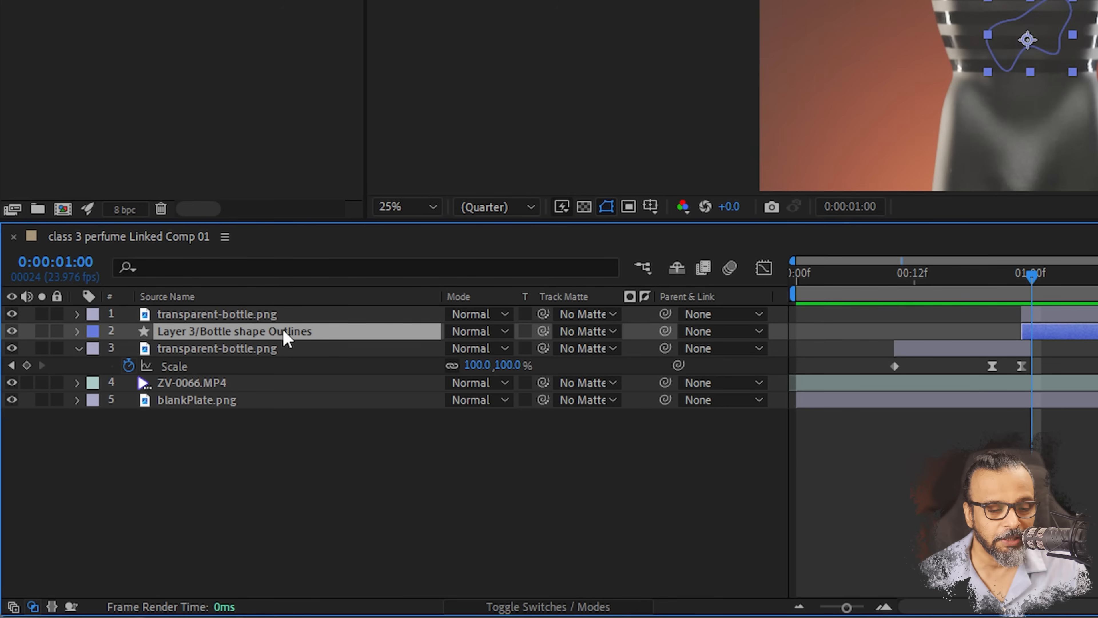
left_click(601, 332)
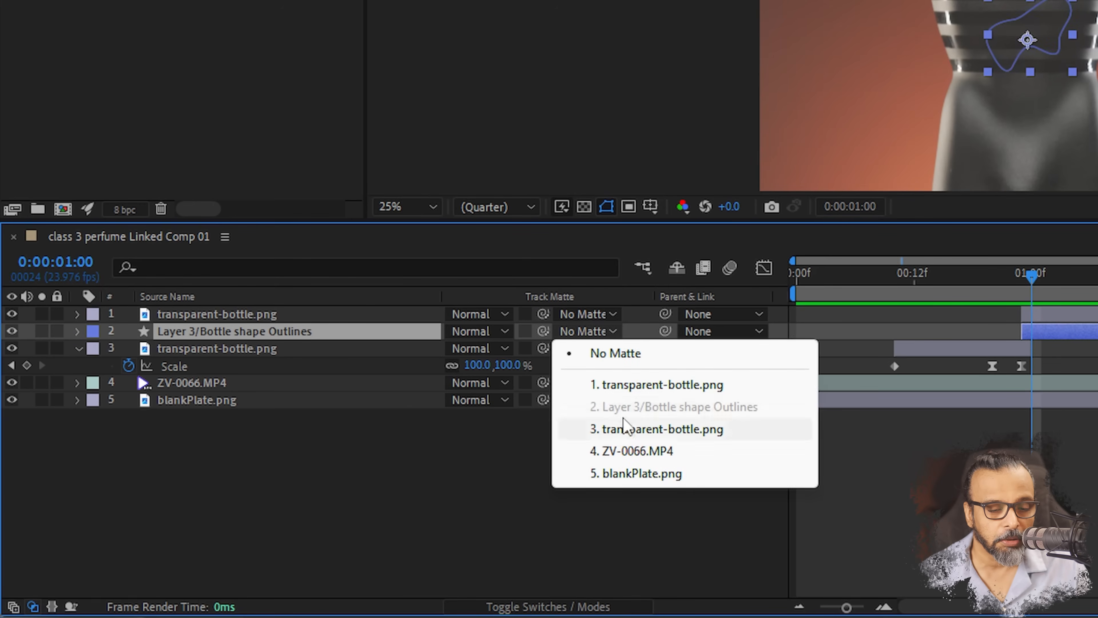
left_click(639, 386)
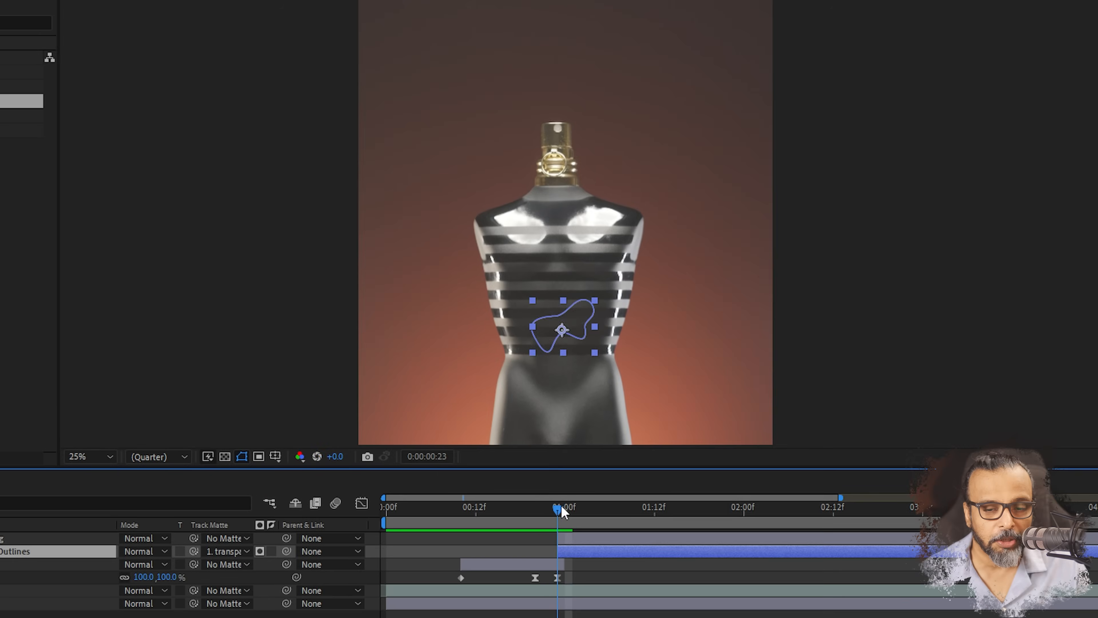
- Preview the outline animation matted by the bottle around the start of the outlines layer
left_click_drag(1031, 273, 1067, 278)
left_click_drag(592, 505, 599, 505)
left_click(909, 265)
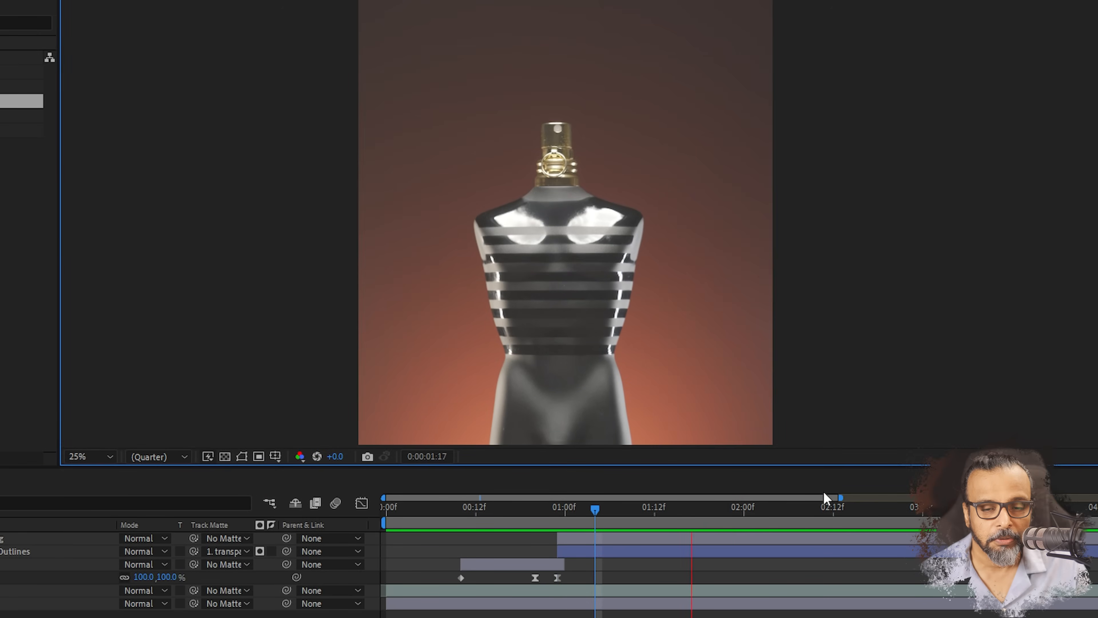
left_click_drag(544, 507, 544, 512)
key("space")
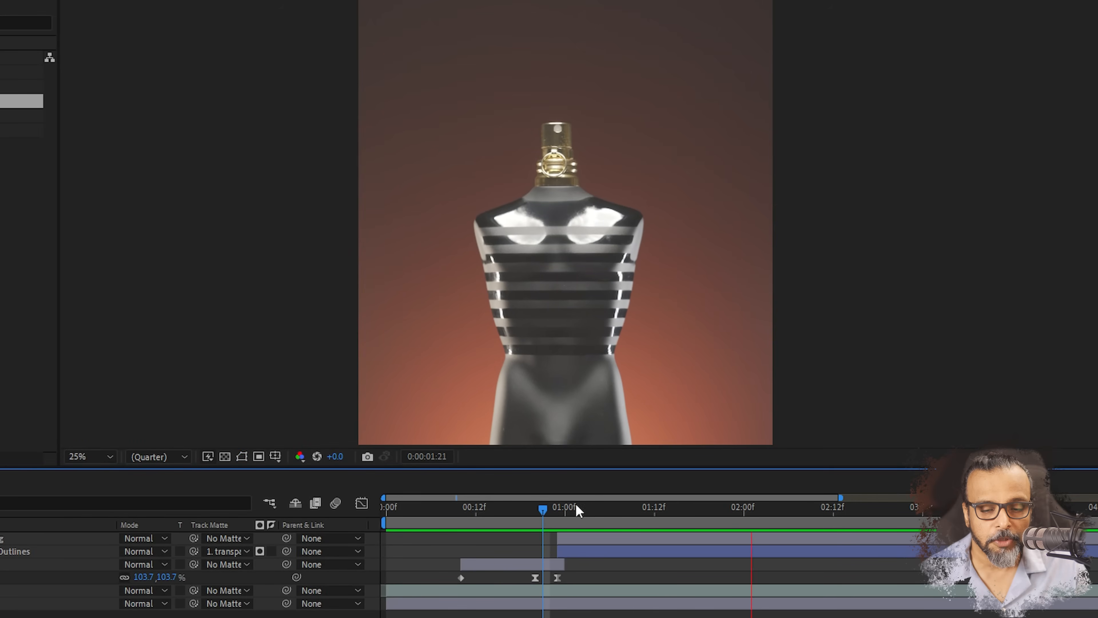
key("space")
- Reveal the outlines layer's animated properties and replay its path animation from just before the layer starts
left_click(58, 551)
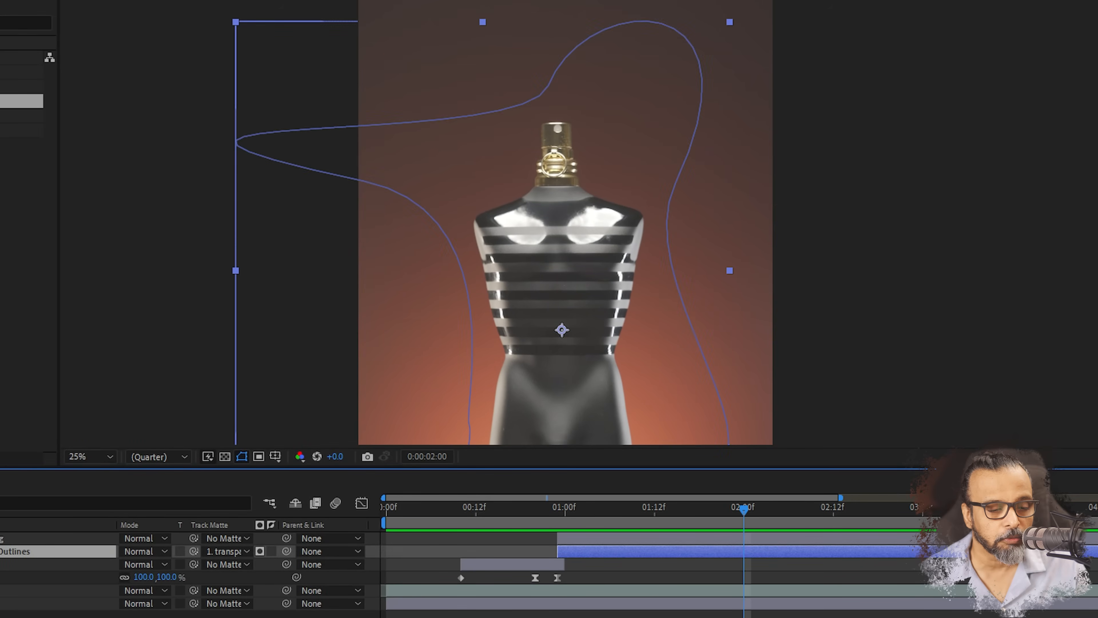
key("u")
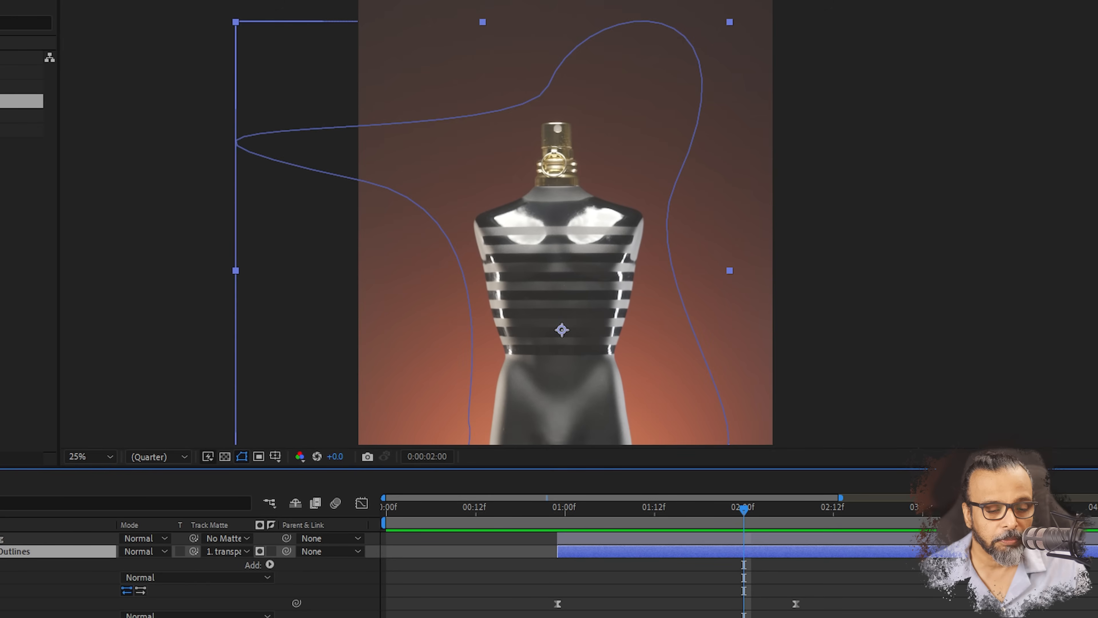
left_click_drag(593, 511, 536, 512)
left_click(992, 257)
key("space")
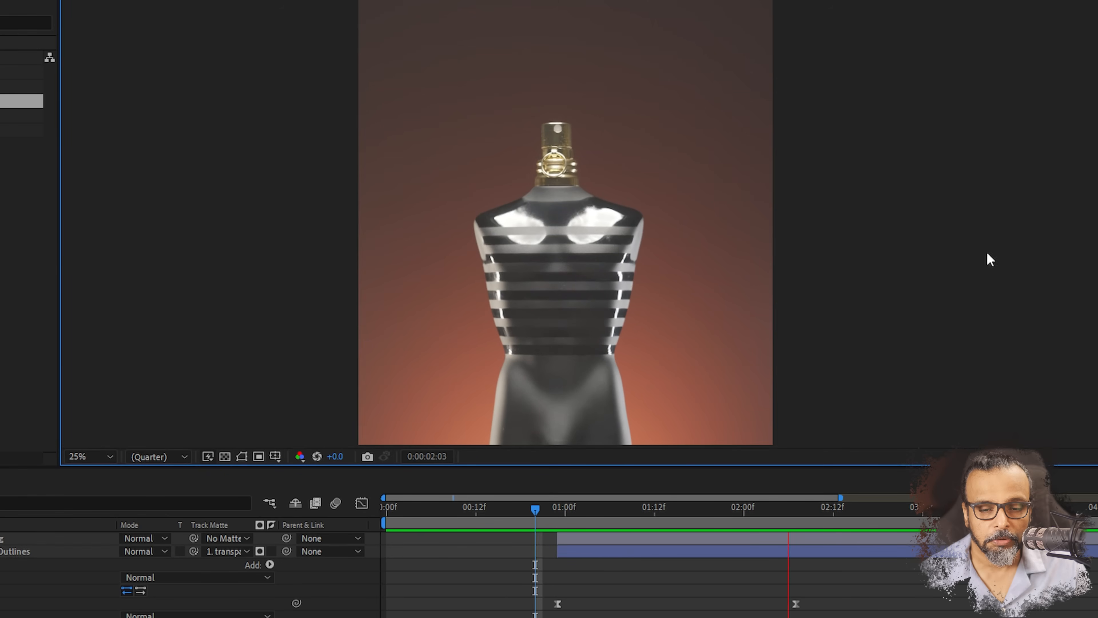
left_click_drag(532, 511, 498, 511)
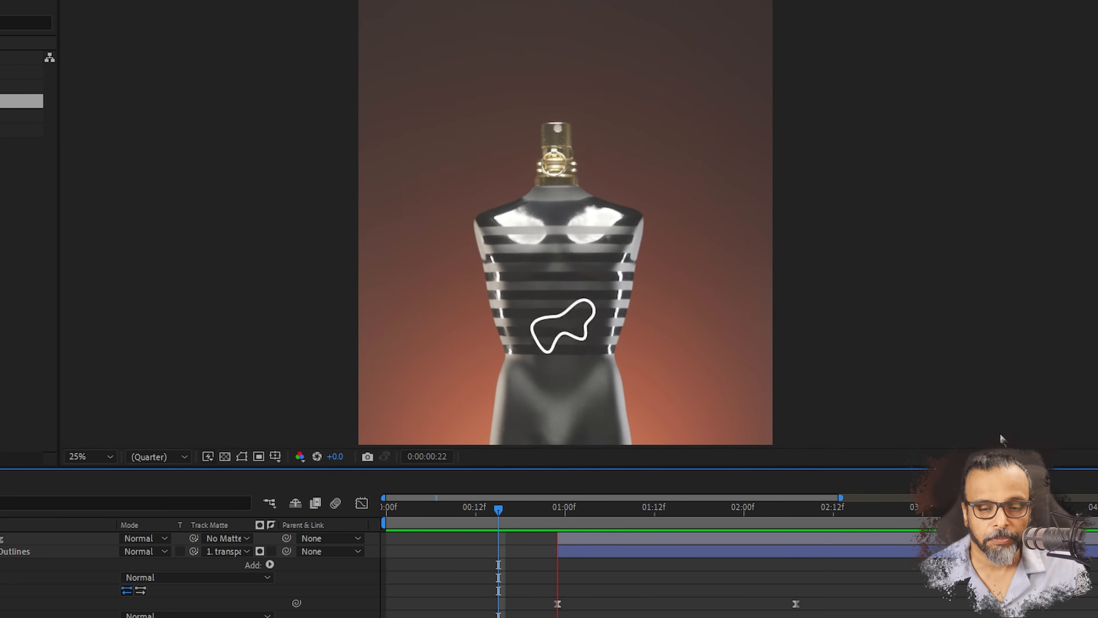
left_click_drag(499, 510, 528, 510)
key("space")
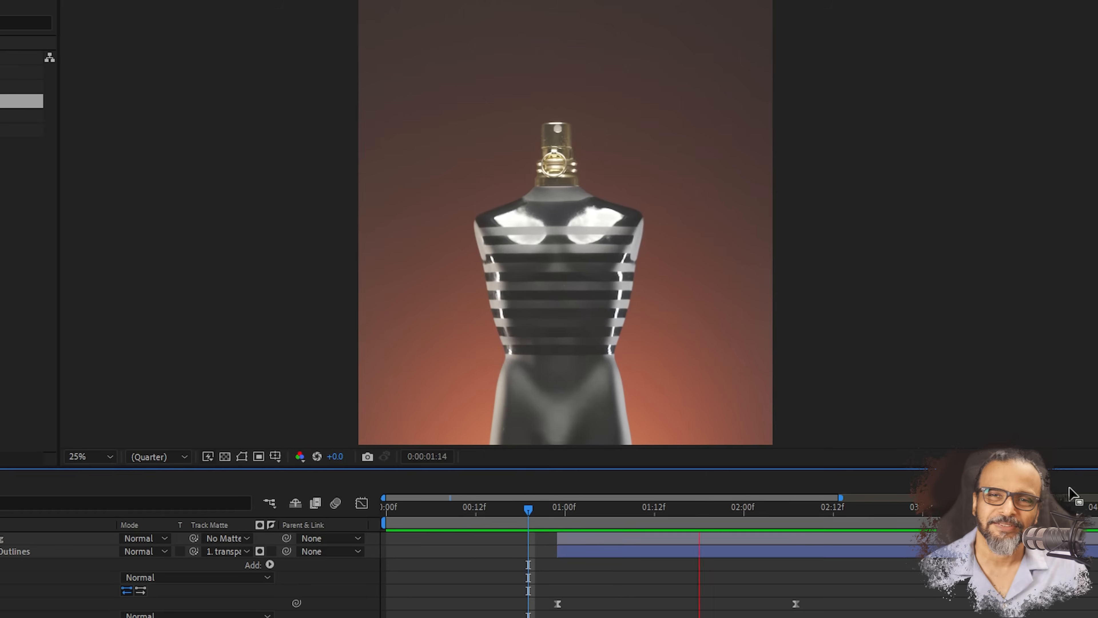
key("space")
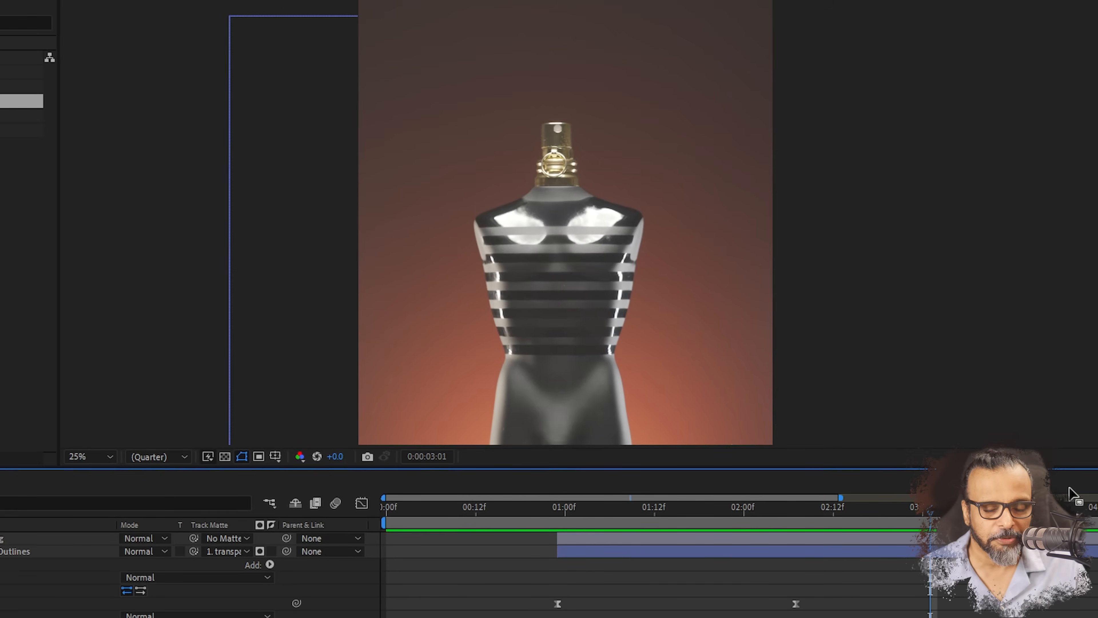
left_click(528, 512)
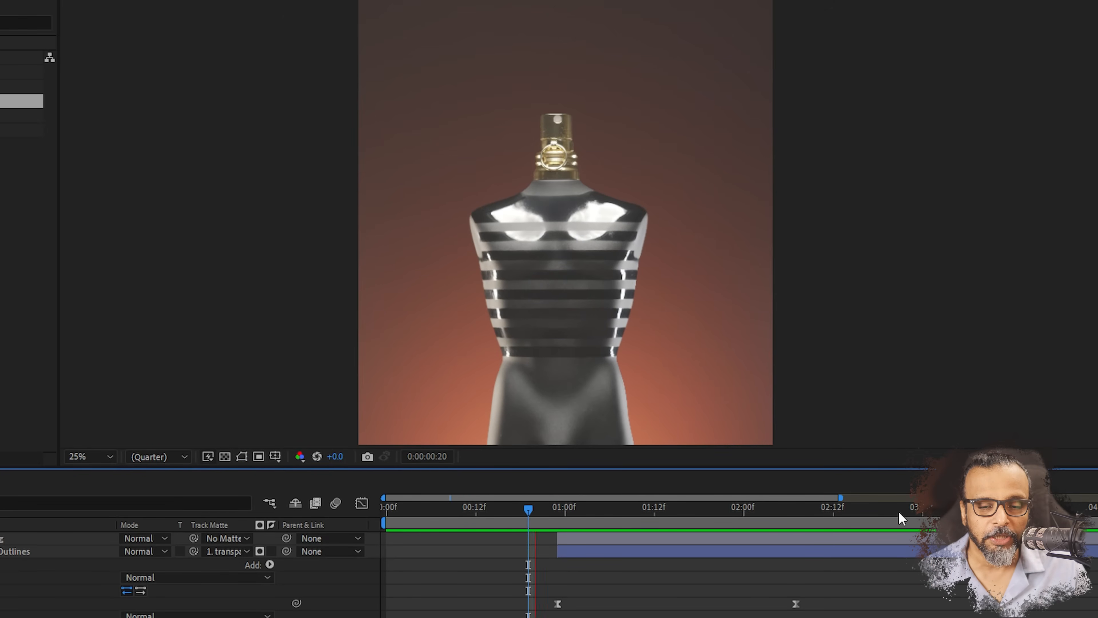
key("space")
key("space")
mouse_move(583, 514)
left_mouse_down()
mouse_move(555, 511)
mouse_move(633, 509)
mouse_move(551, 506)
left_mouse_up()
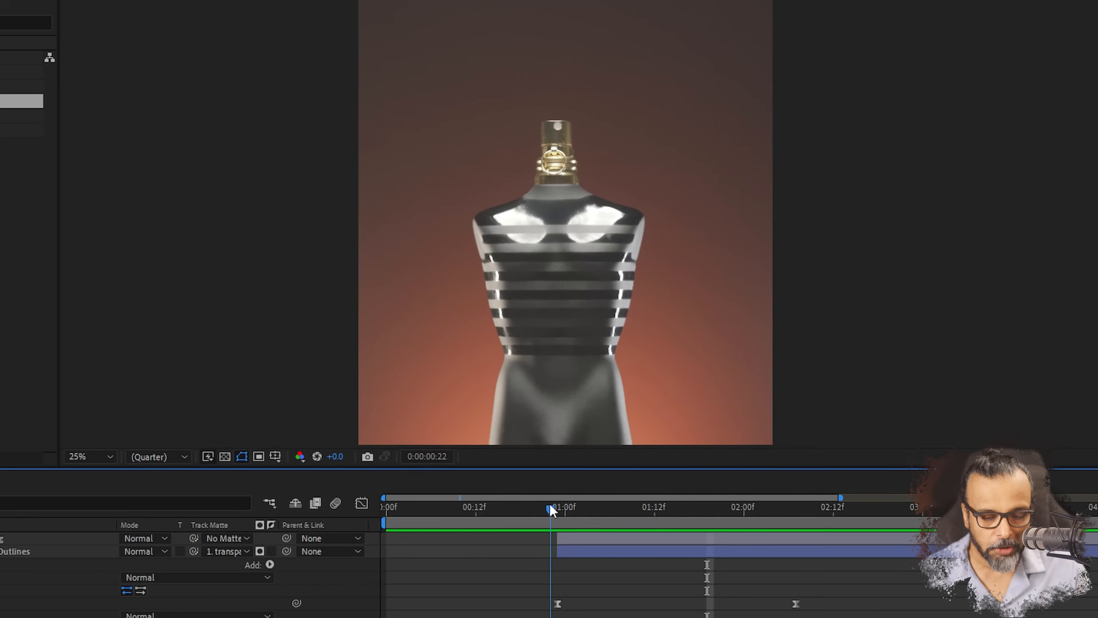
- Collapse the outlines layer's properties and move the current time to 0:00:01:00
key("u")
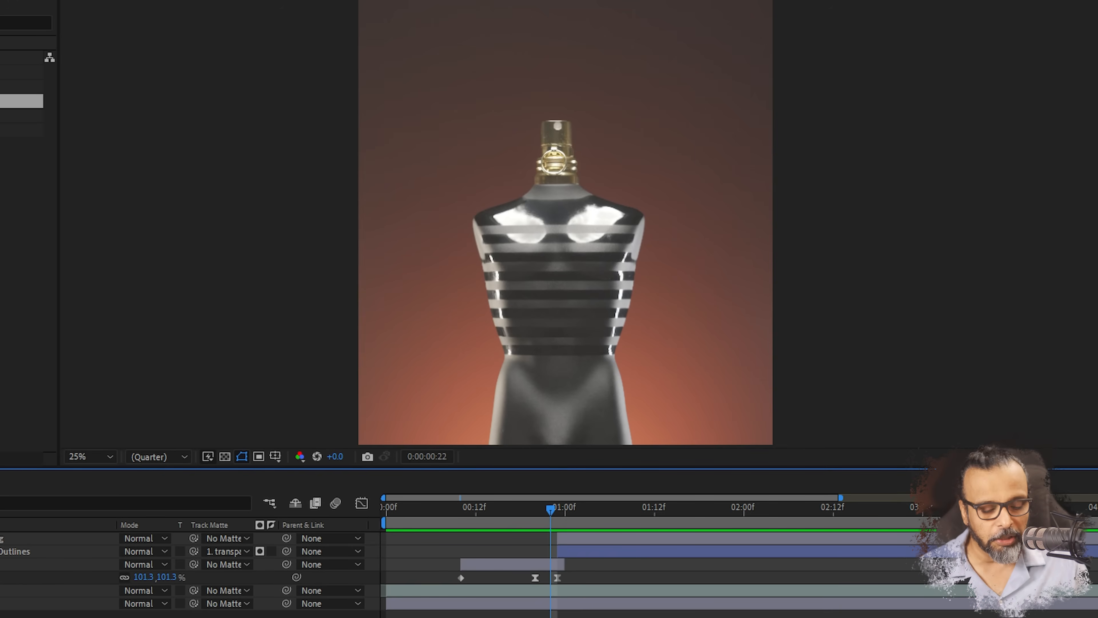
left_click(64, 578)
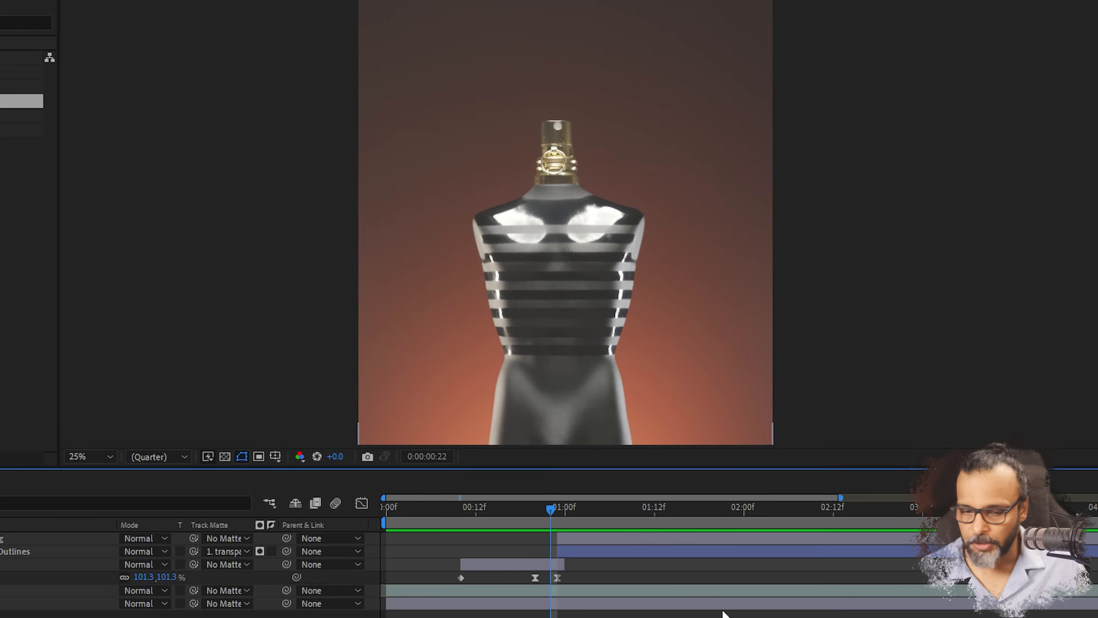
left_click_drag(535, 509, 564, 508)
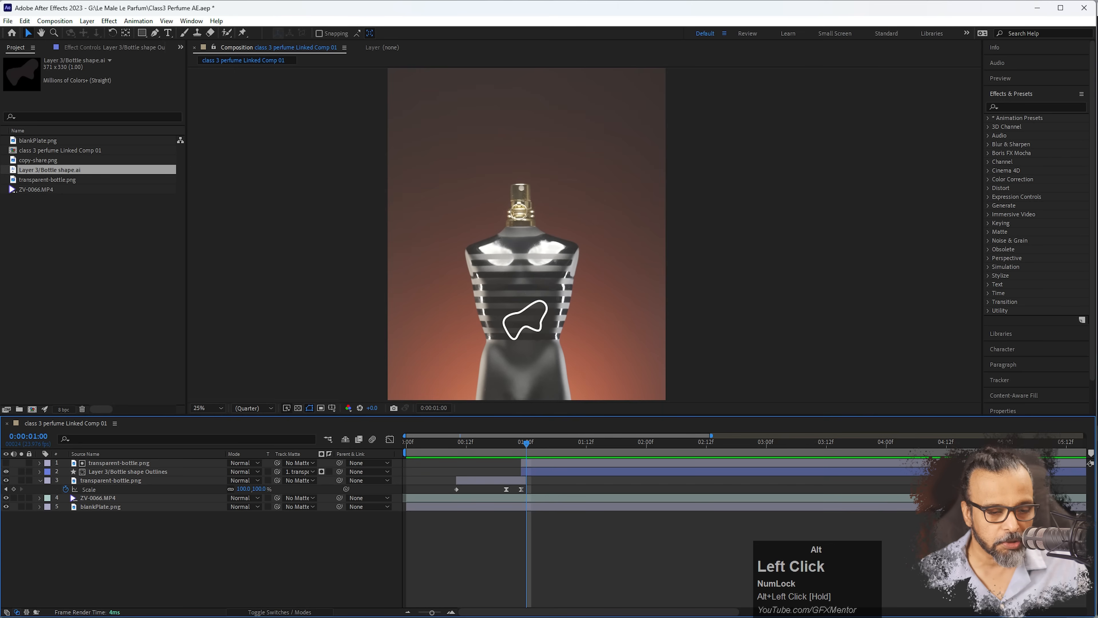
- Expand all properties of the Layer 3/Bottle shape Outlines layer and set its Stroke Width to 2
left_click(40, 471, "alt")
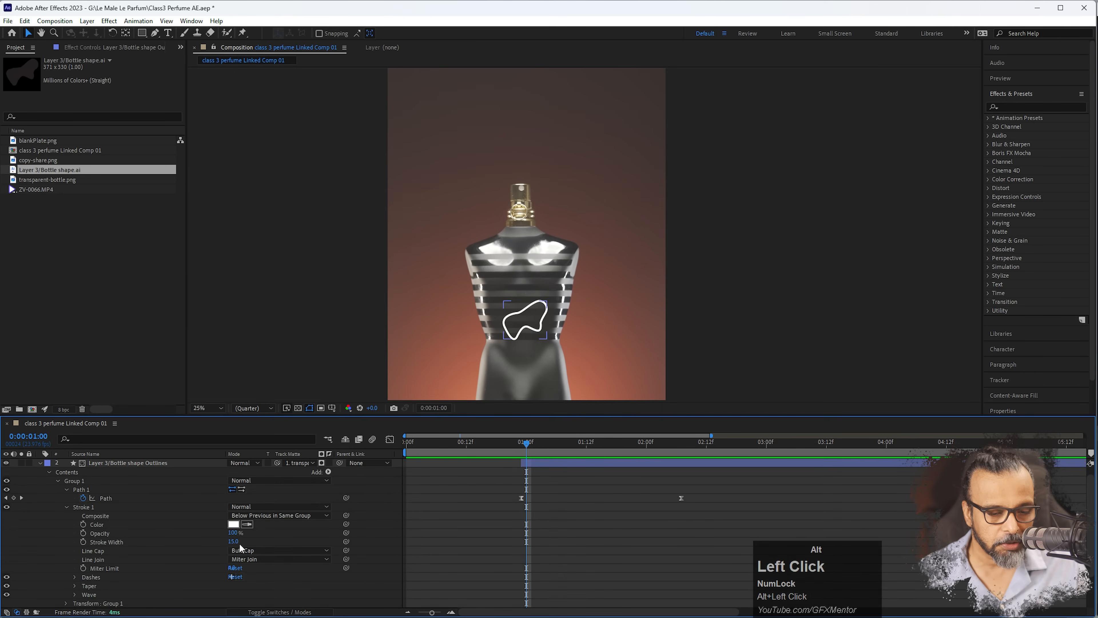
left_click(235, 542, "alt")
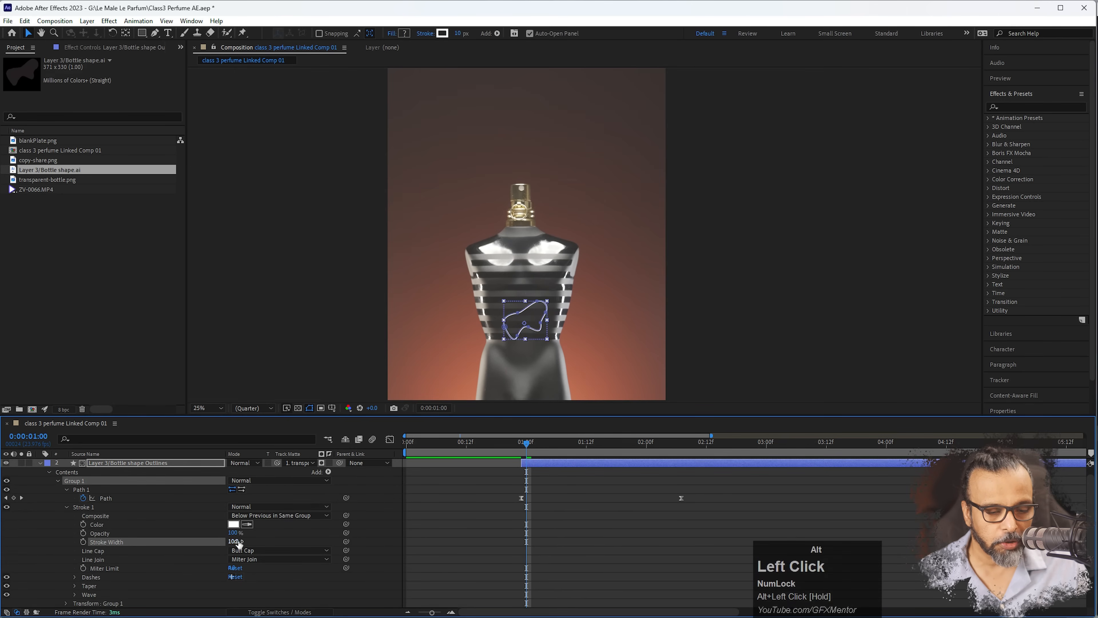
type("2")
key("Return")
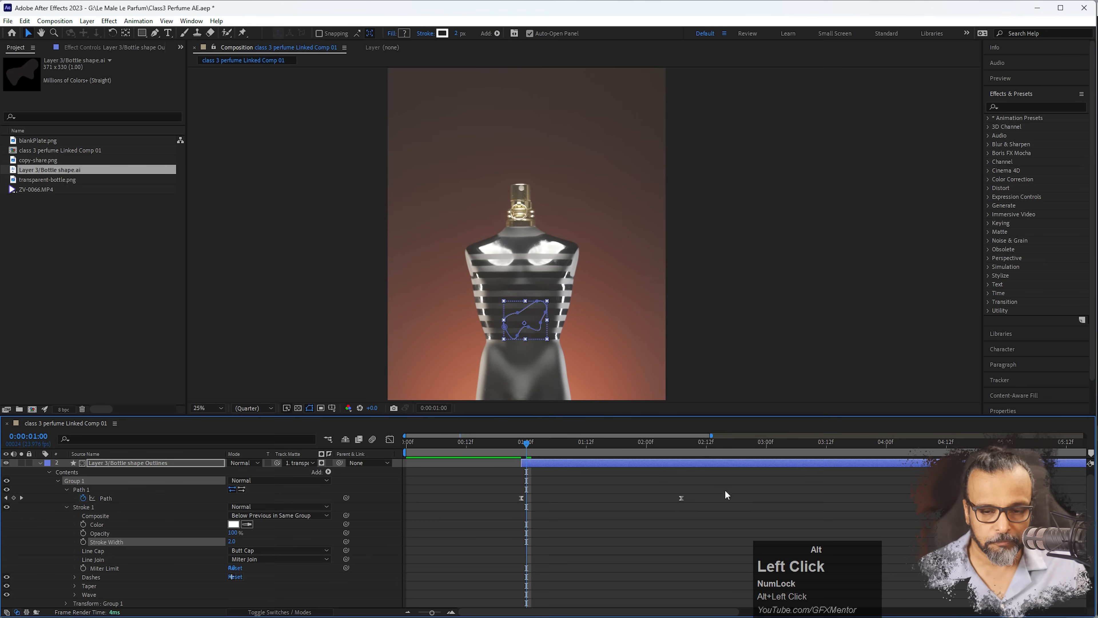
- Preview the thinner outline from 0:00:00:20 and park the current time at 0:00:00:23
left_click_drag(528, 449, 507, 445)
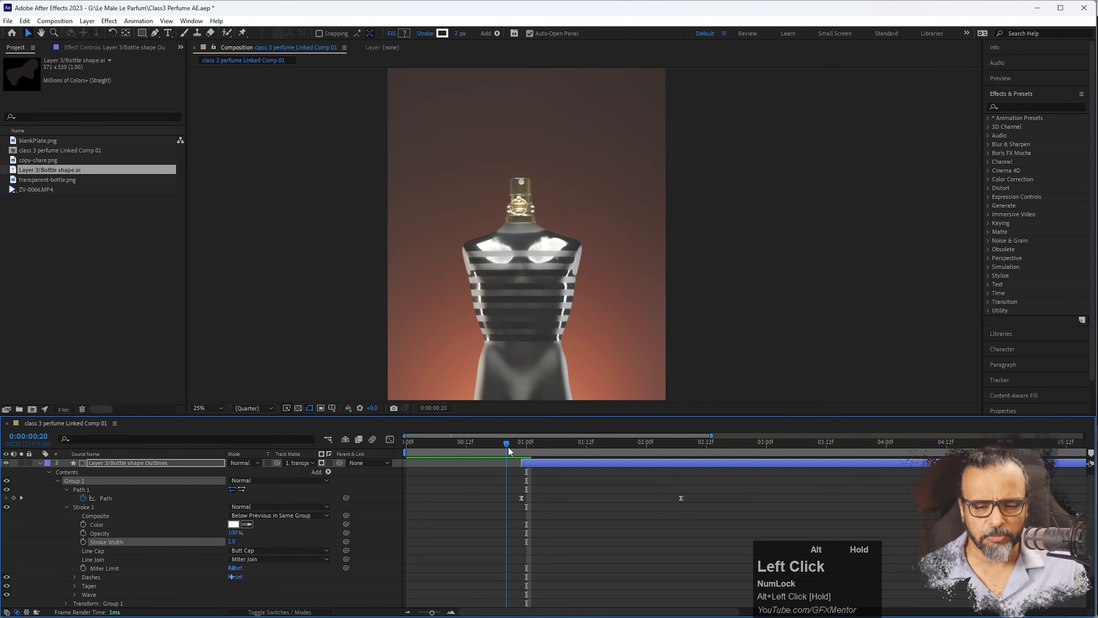
left_click(813, 510)
key("alt+space")
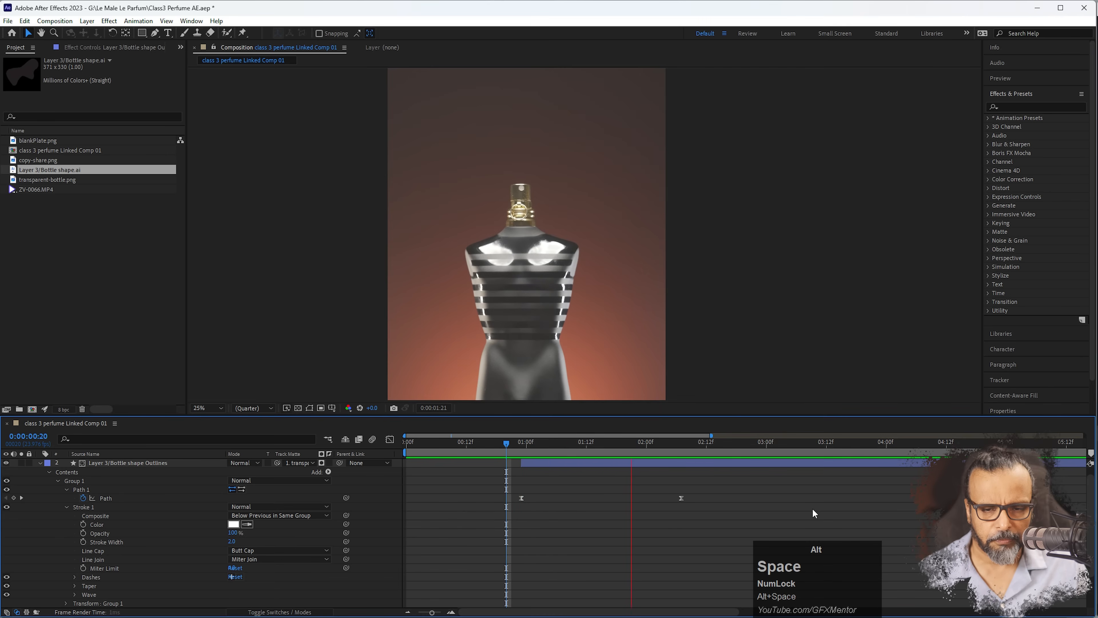
left_click(512, 445, "alt")
left_click_drag(512, 444, 521, 444)
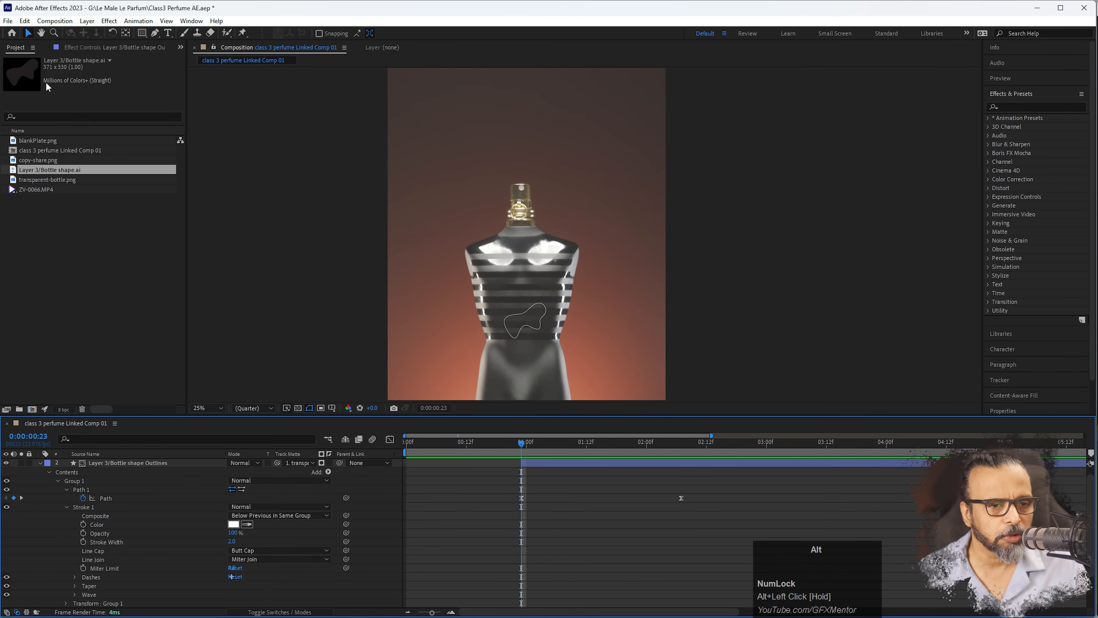
- Find the Stylize Glow effect and apply it to the Layer 3/Bottle shape Outlines layer
left_click(1033, 105)
type("glow")
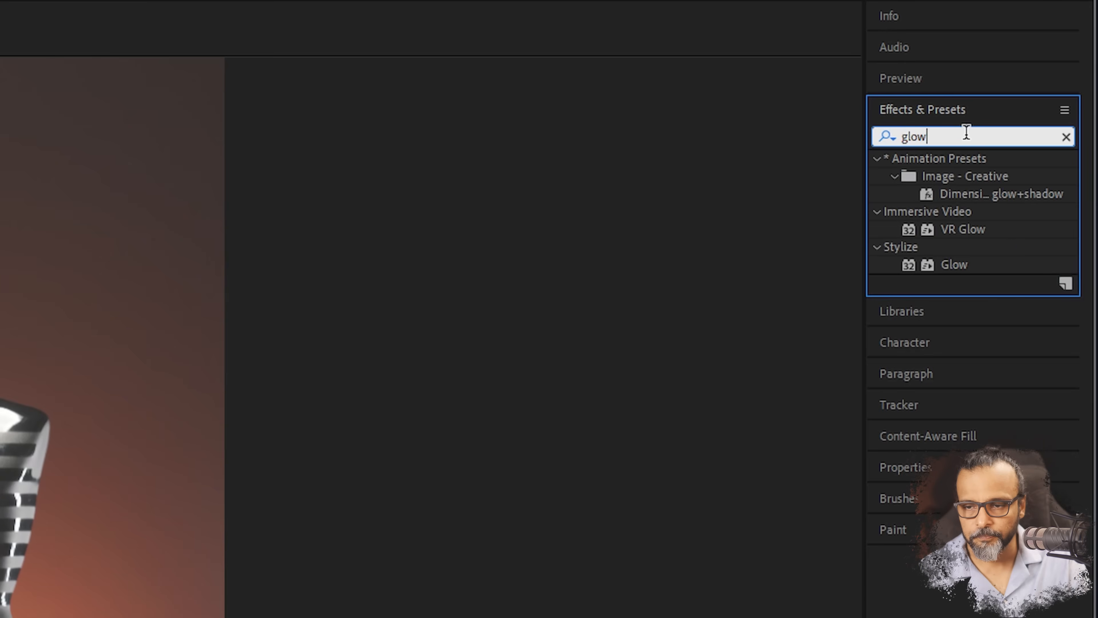
left_click(953, 265)
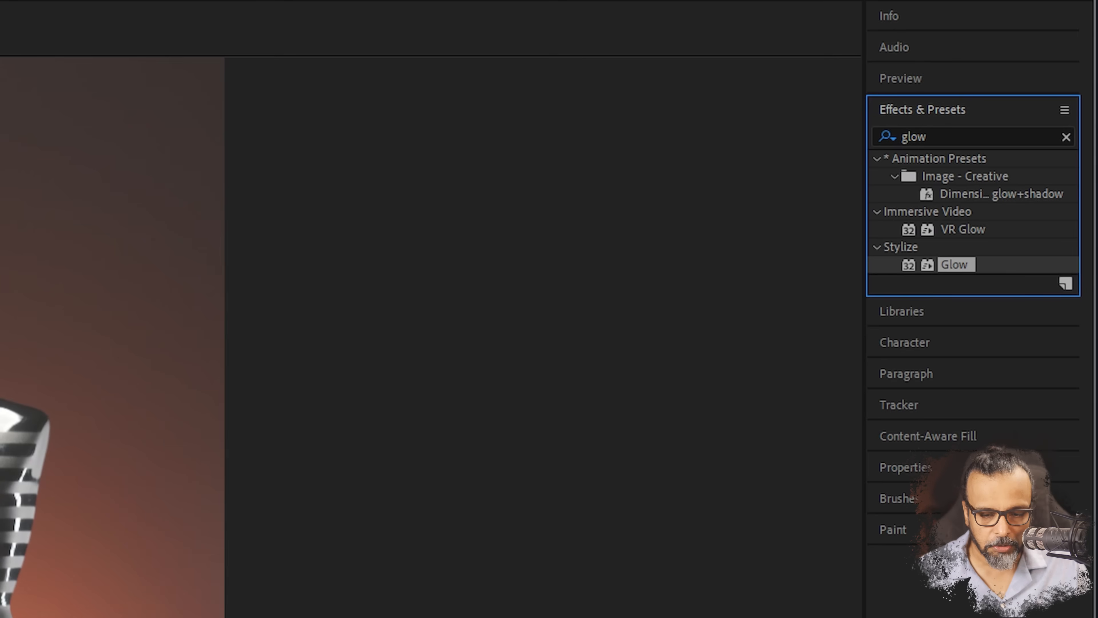
left_click_drag(955, 264, 537, 479)
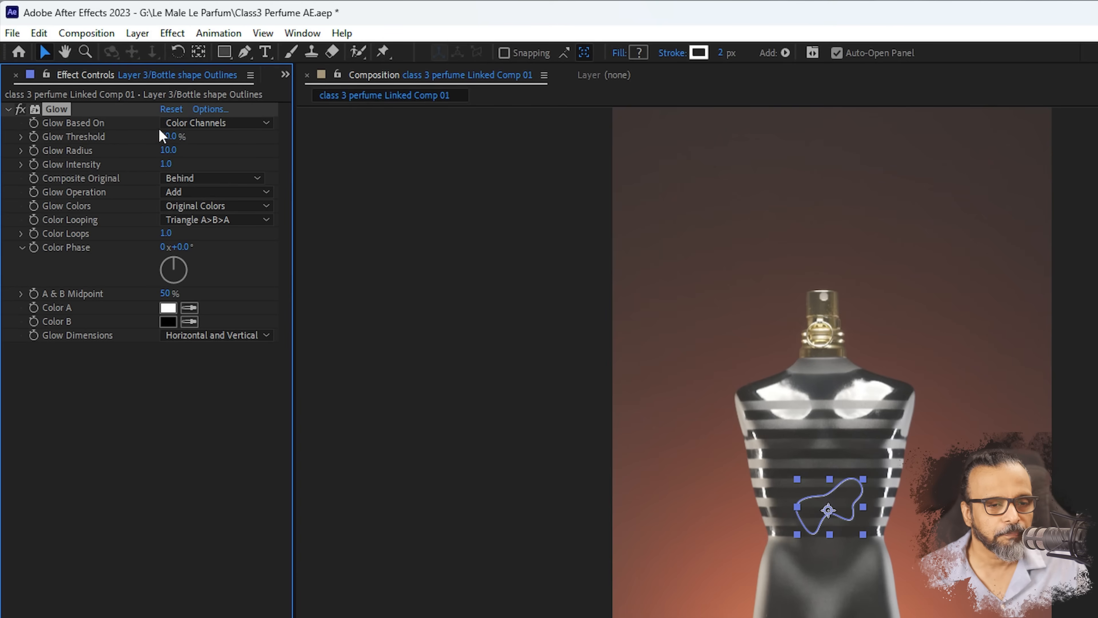
- Examine the outline's glow up close and compare it with the Glow effect switched off and on
scroll(848, 522, "up", 2)
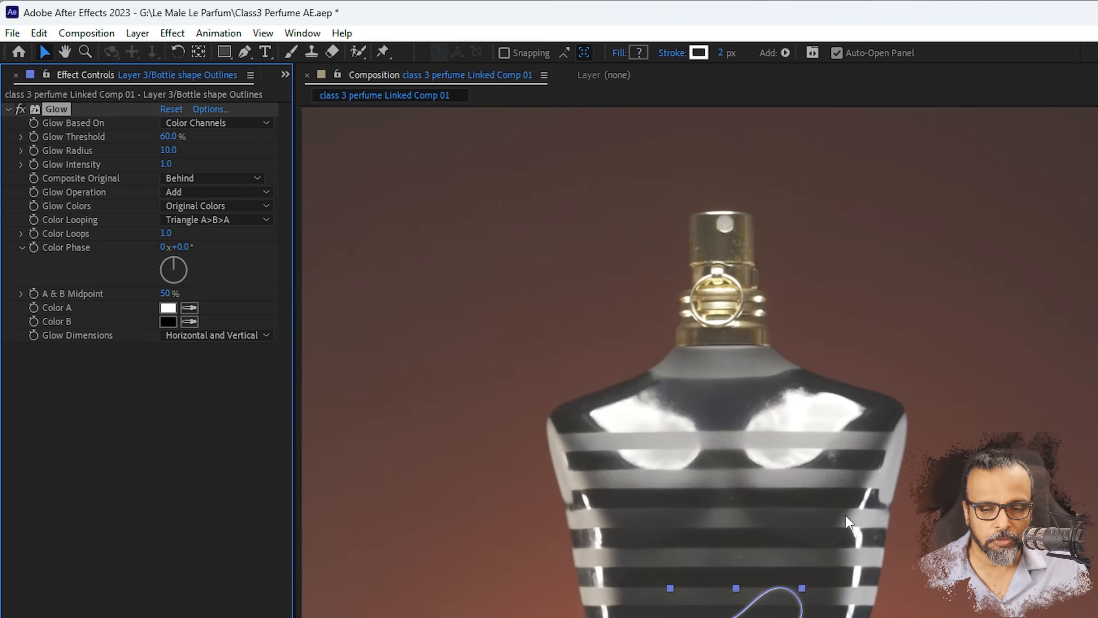
scroll(847, 520, "up", 1)
key("h")
left_click_drag(634, 563, 695, 142)
left_click_drag(682, 422, 691, 361)
scroll(690, 354, "up", 2)
key("space")
left_click_drag(455, 377, 1020, 441)
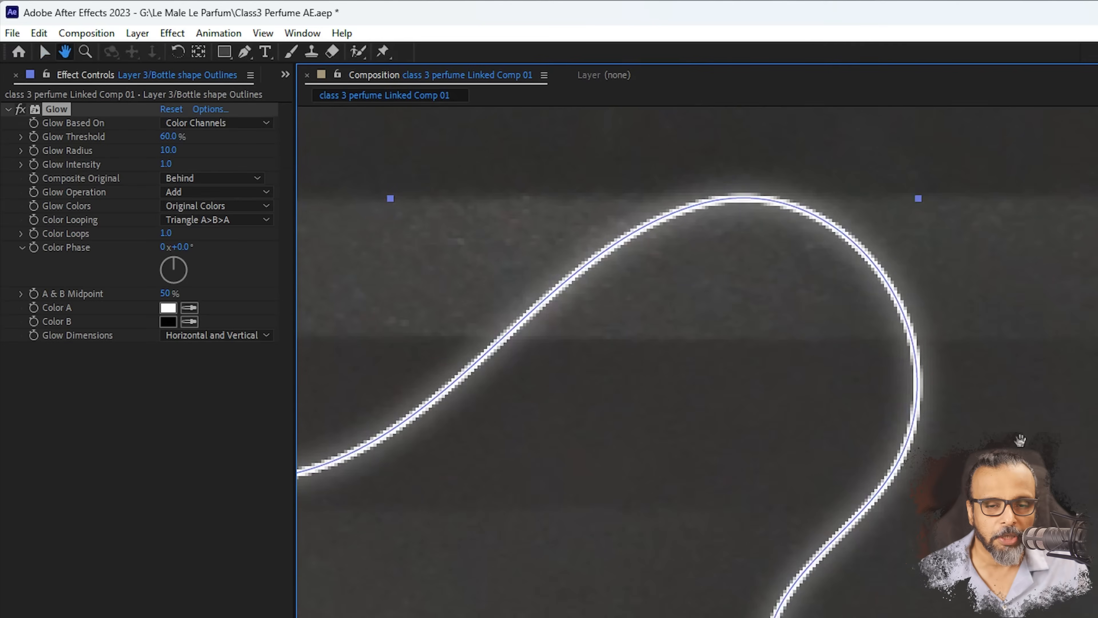
key("v")
left_click(20, 110)
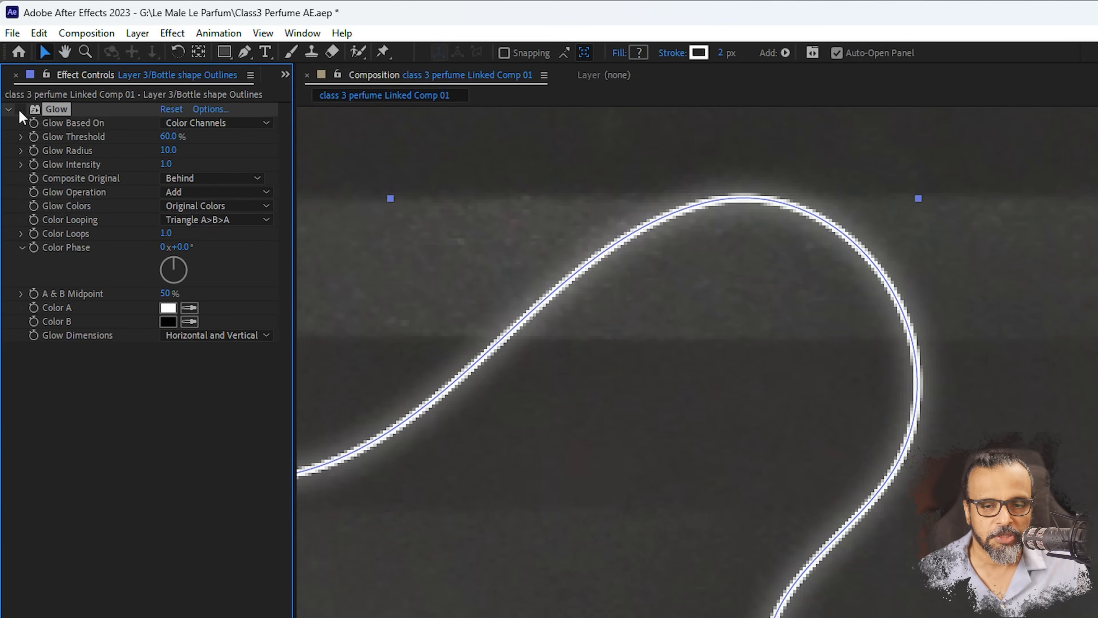
left_click(20, 109)
left_click(20, 110)
left_click(20, 109)
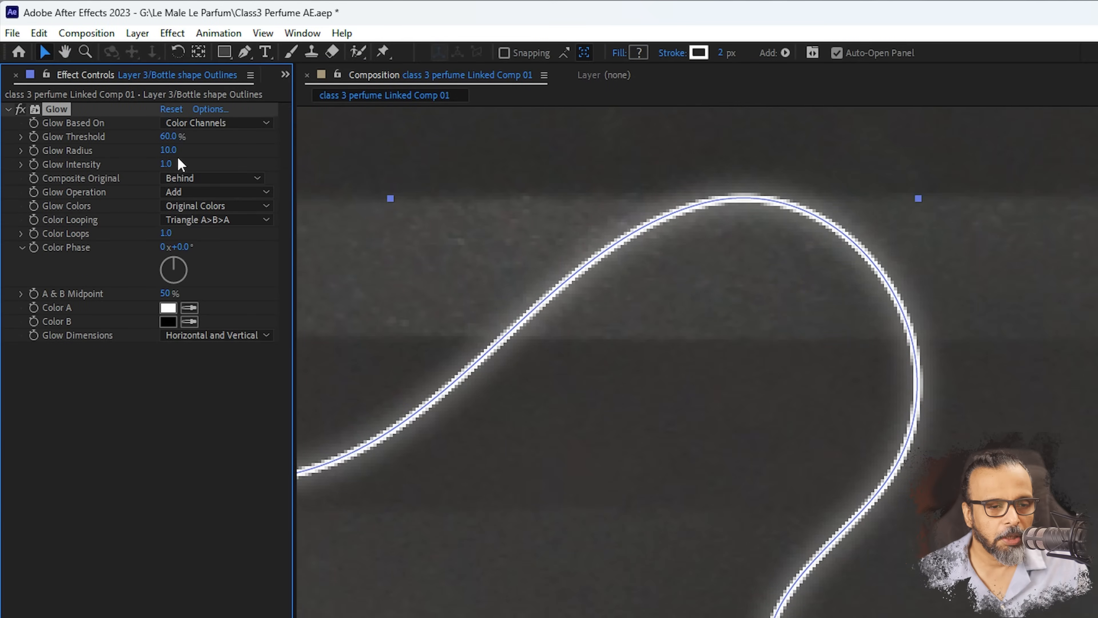
- Try a smaller Glow Radius, restore it to 10.0, and raise the Glow Intensity to 15.5
mouse_move(175, 153)
left_mouse_down()
mouse_move(192, 149)
mouse_move(172, 148)
left_mouse_up()
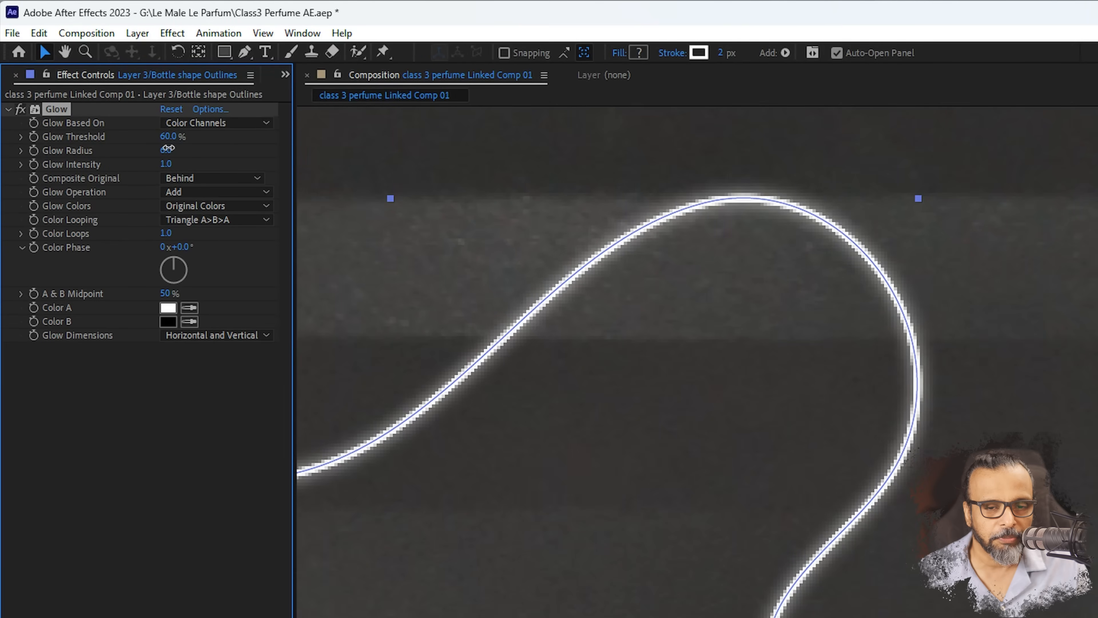
left_click_drag(170, 149, 168, 149)
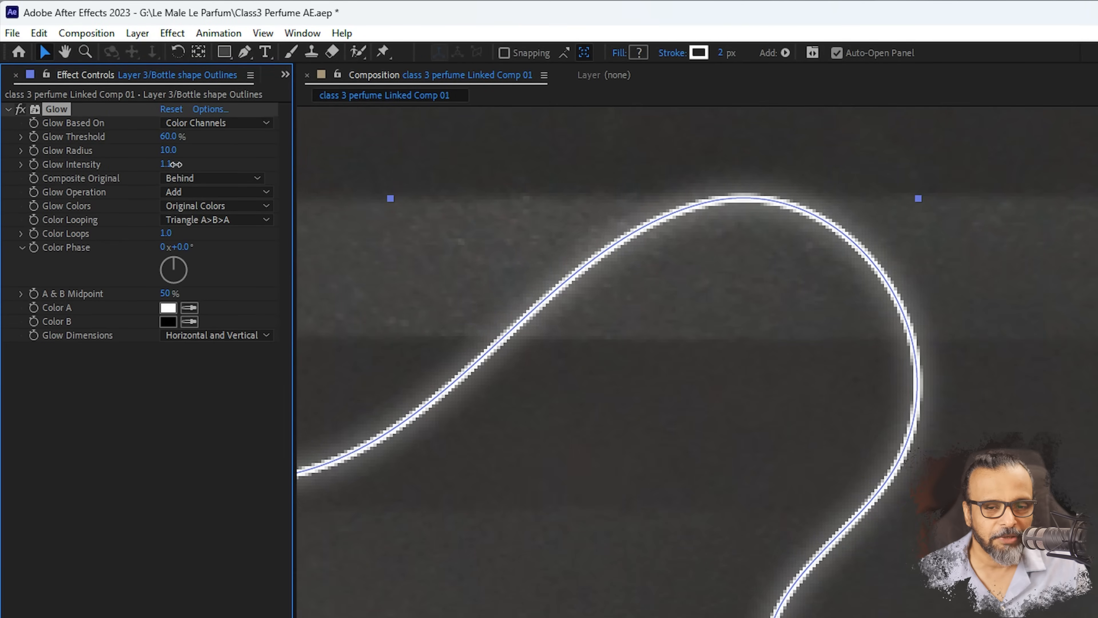
left_click_drag(244, 158, 828, 616)
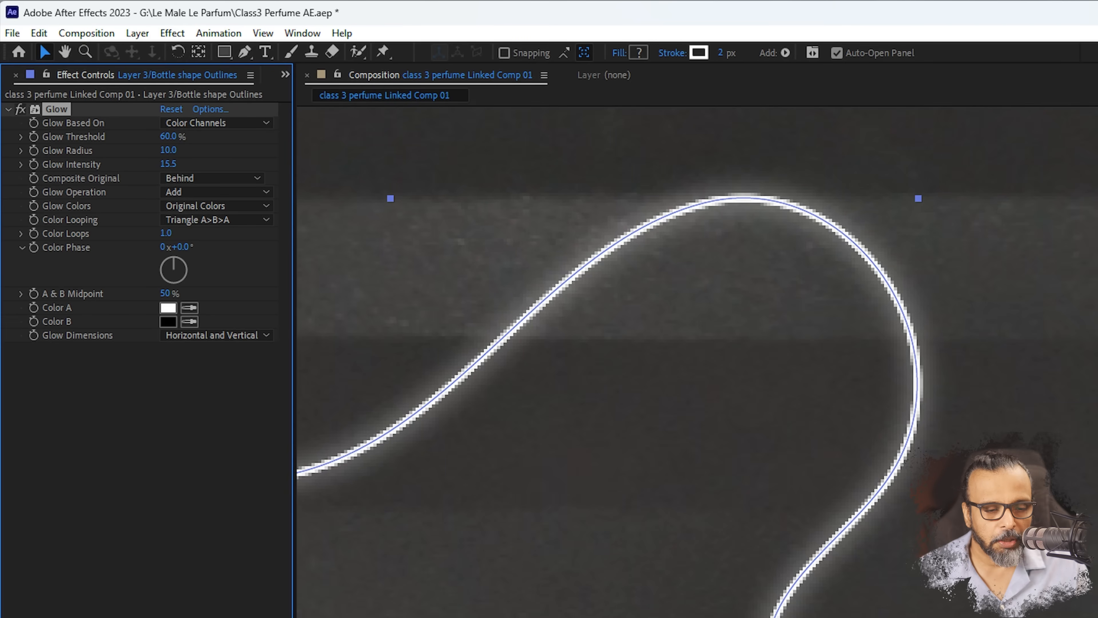
- Duplicate the outline's Glow effect and set the copy's Glow Radius to 26.0 and Glow Intensity to 9.7
left_click_drag(53, 108, 49, 129)
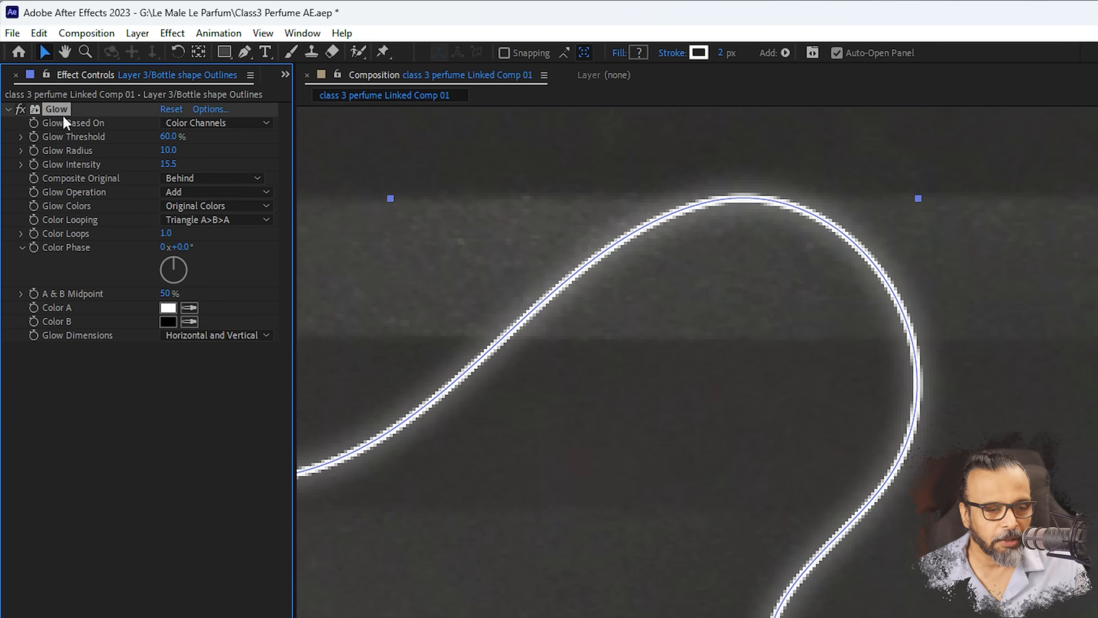
key("ctrl+d")
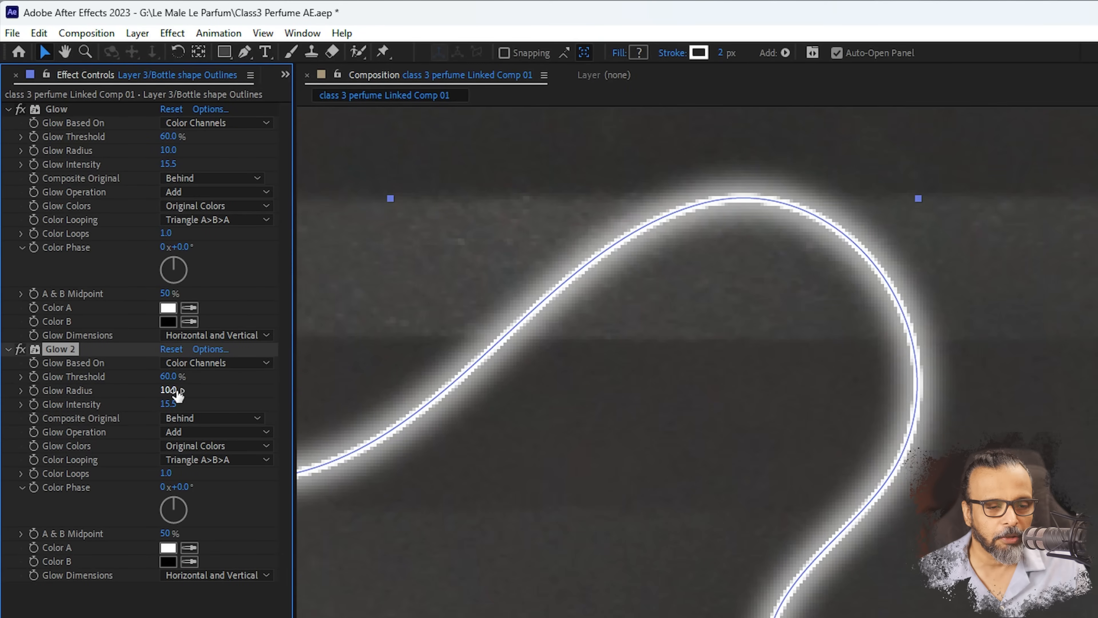
left_click_drag(172, 390, 184, 390)
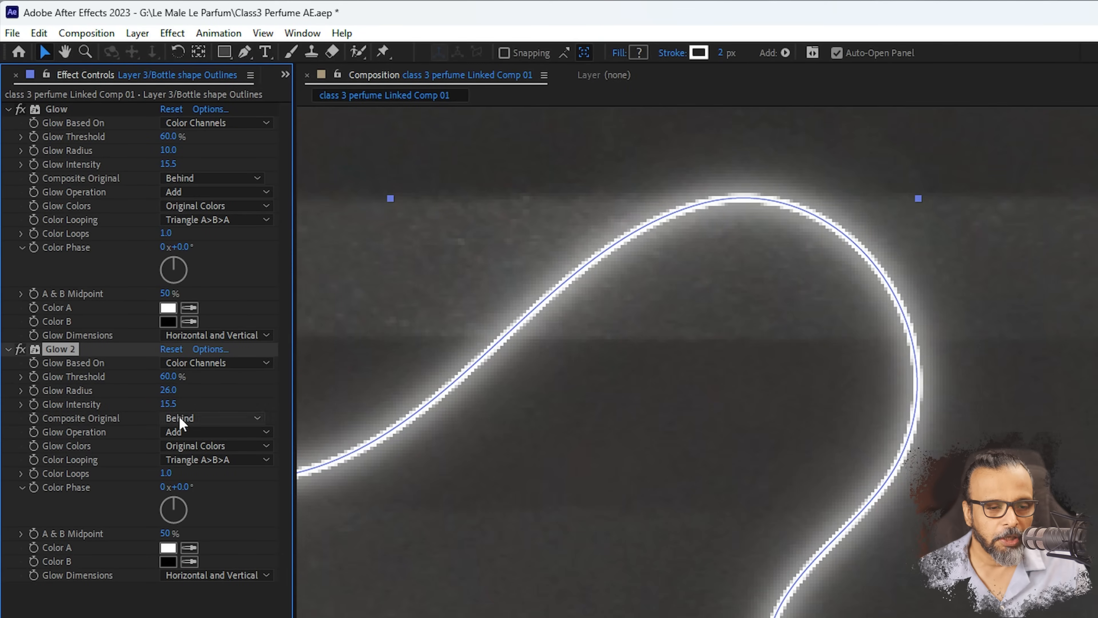
left_click_drag(124, 408, 100, 406)
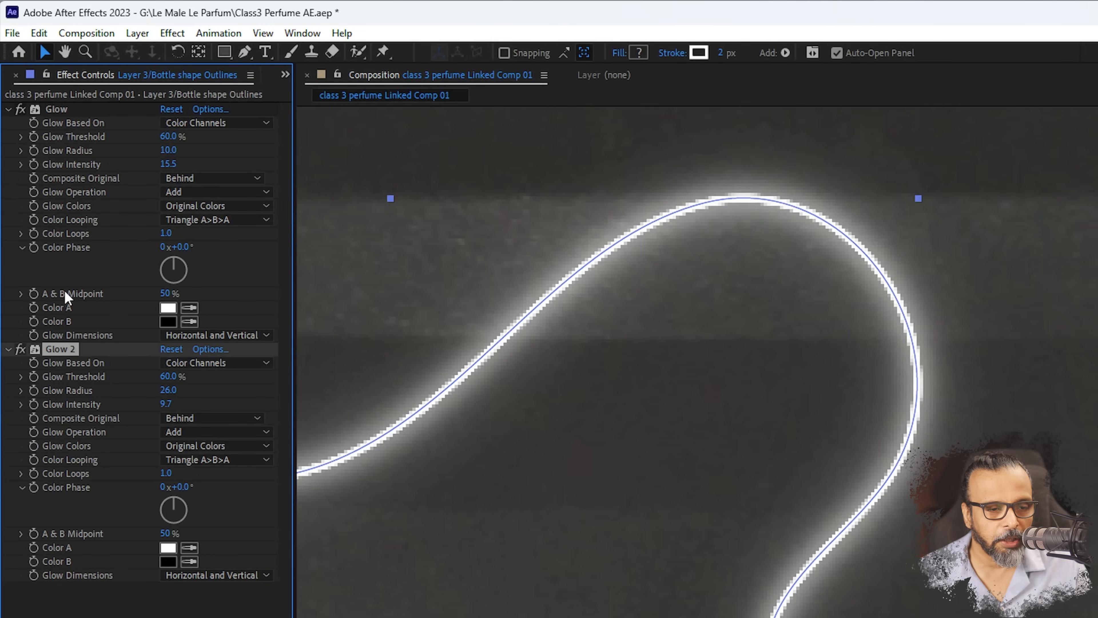
- Duplicate Glow 2 with a Glow Radius of 71.0 and Glow Intensity of 4.4, and thin the outline's stroke width to 1
key("ctrl+d")
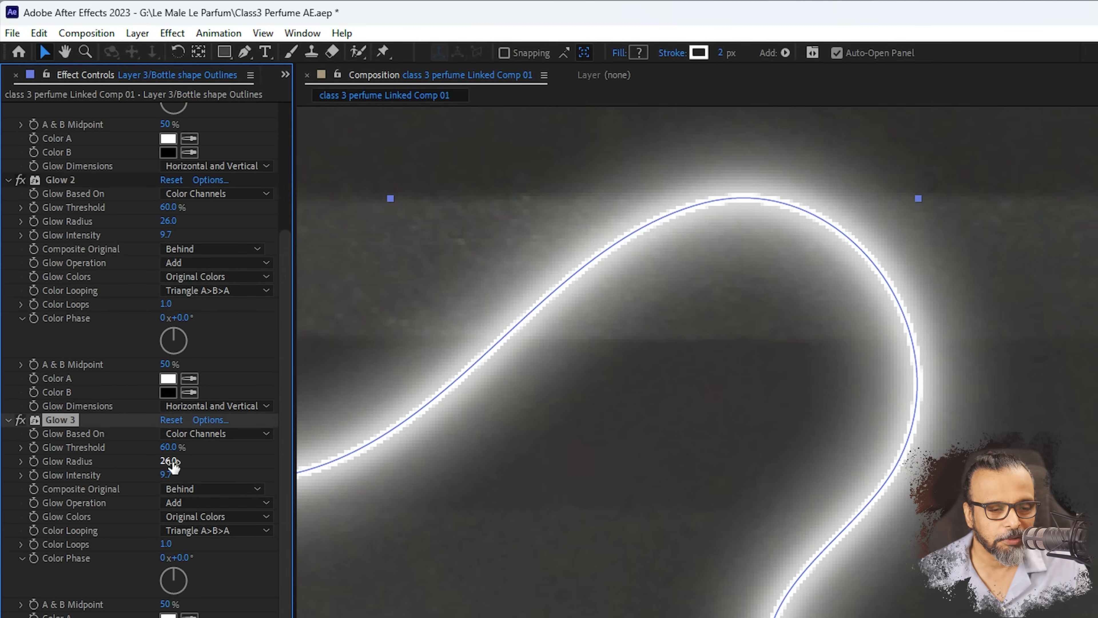
left_click_drag(173, 461, 142, 478)
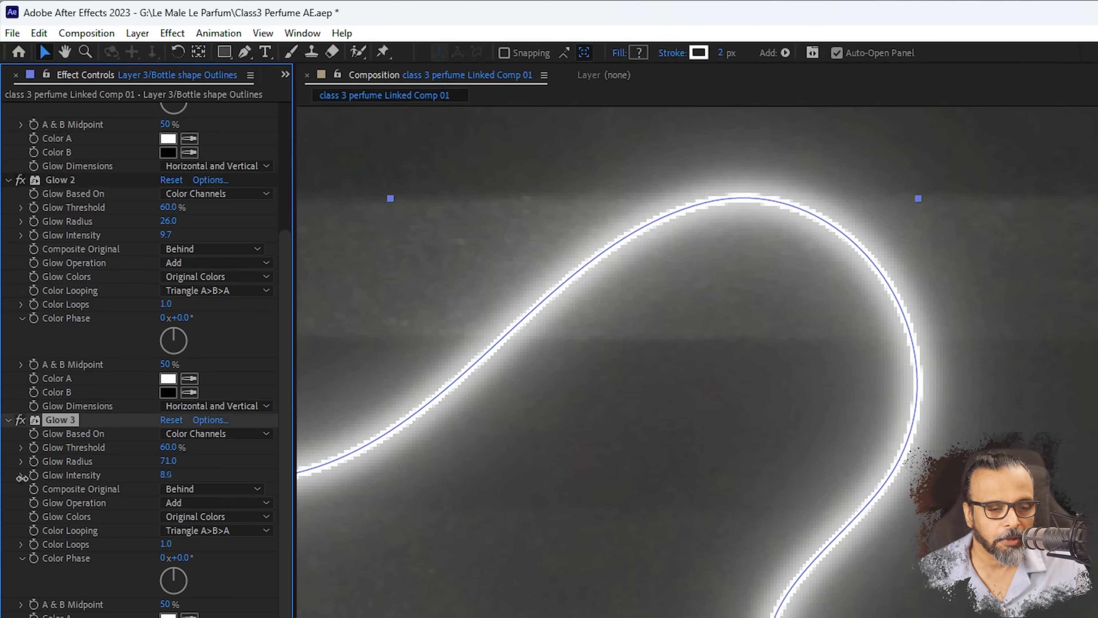
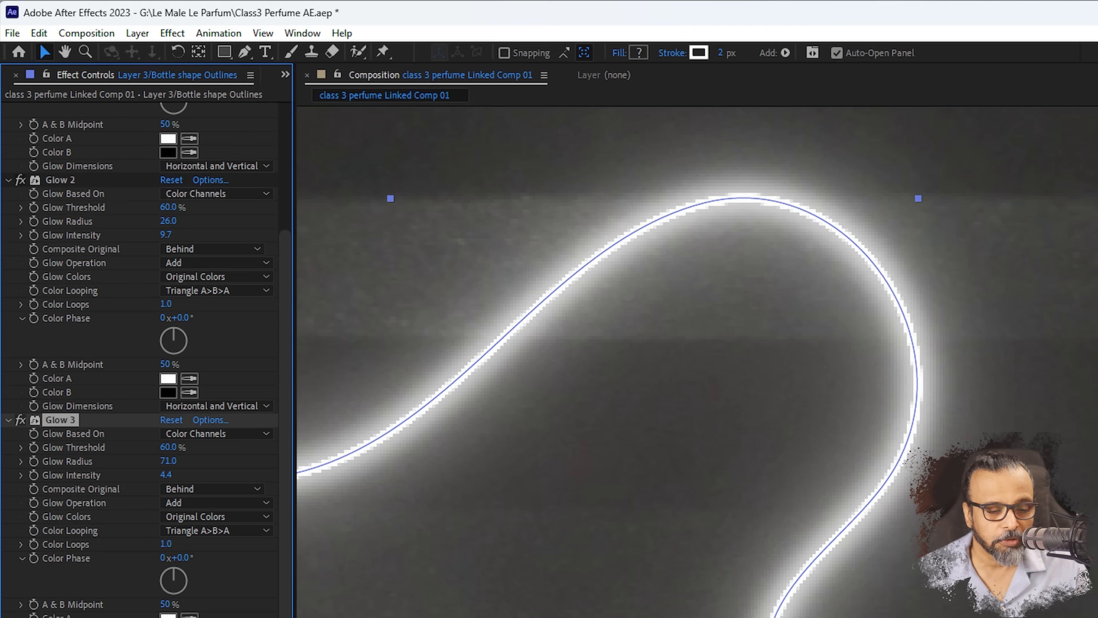
key("ctrl+z")
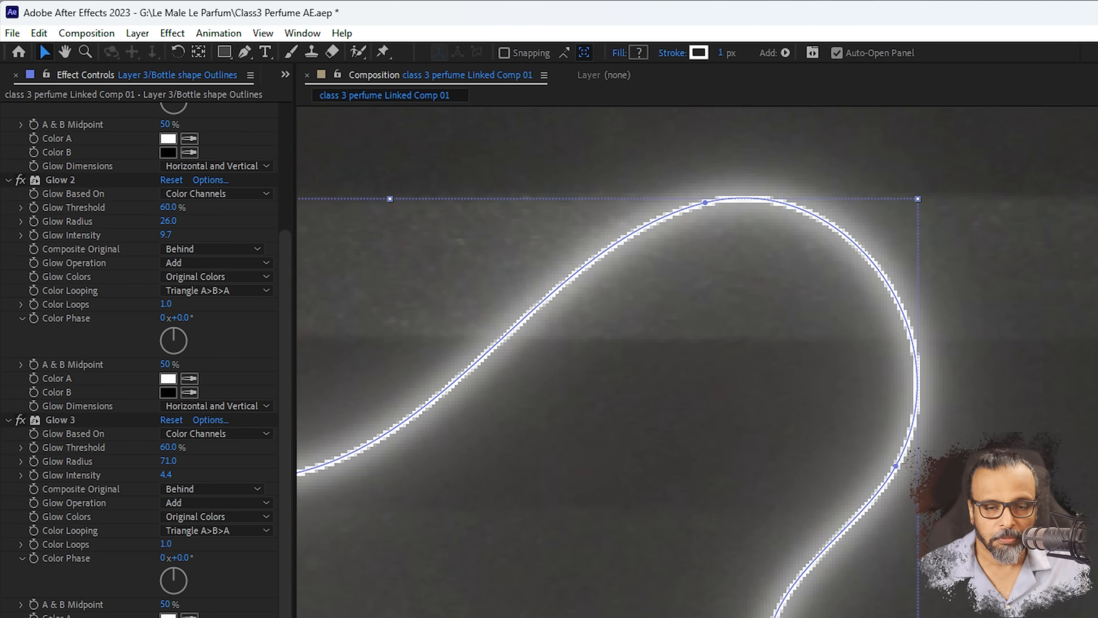
- Preview the triple-glow outline from 0:00:00:10, park the current time at 0:00:01:05, and view the outline with no layer selected
left_click_drag(522, 444, 457, 443)
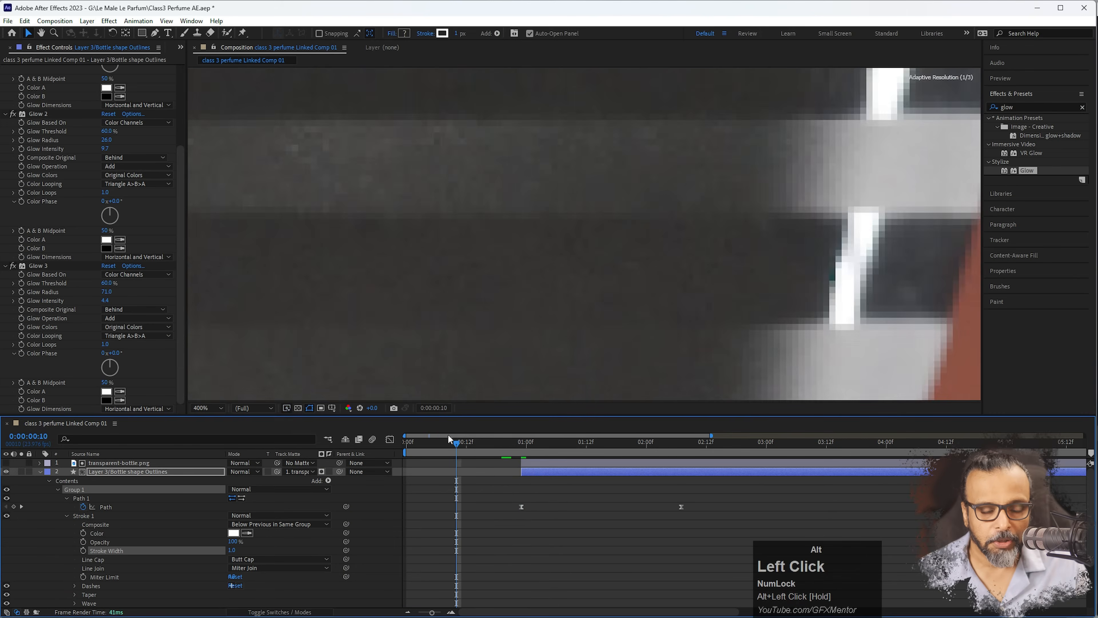
scroll(393, 277, "down", 10)
key("space")
key("space")
left_click(529, 471)
left_click(540, 440)
left_click_drag(540, 440, 551, 442)
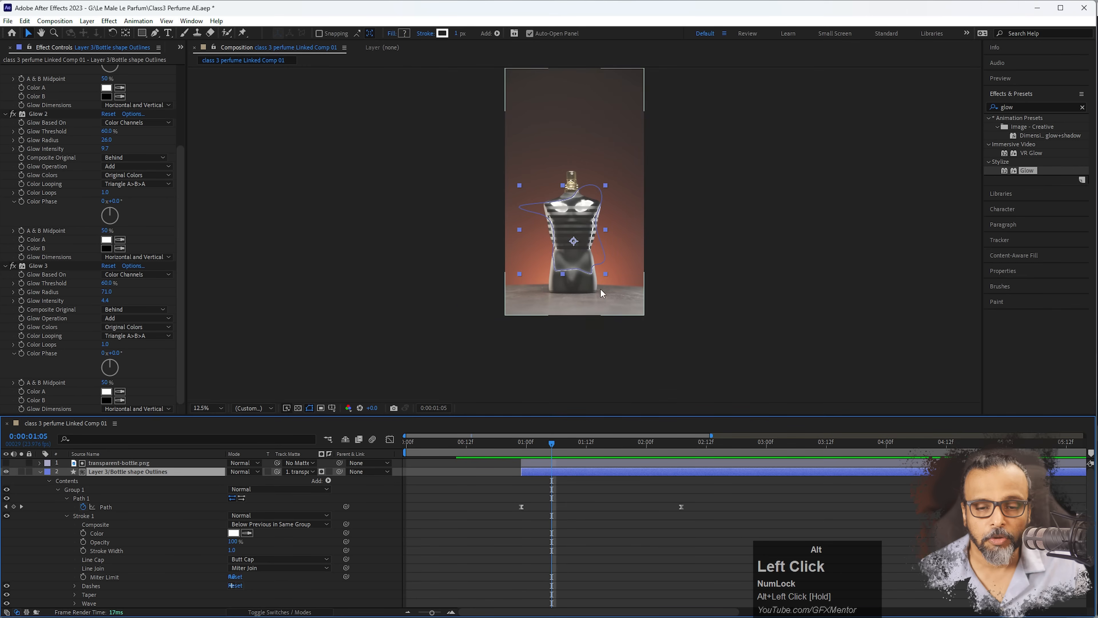
scroll(585, 235, "up", 1, "alt")
left_click(794, 294, "alt")
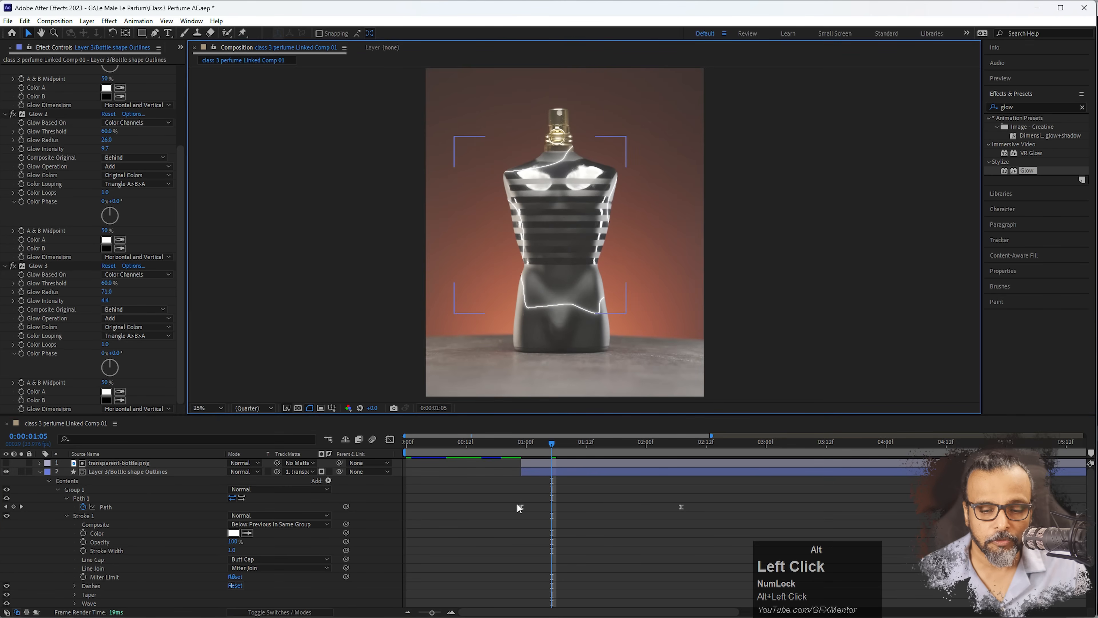
- Set the first Glow effect on the outline layer to a Glow Radius of 20.0 and a Glow Intensity of 10.0
left_click(547, 475)
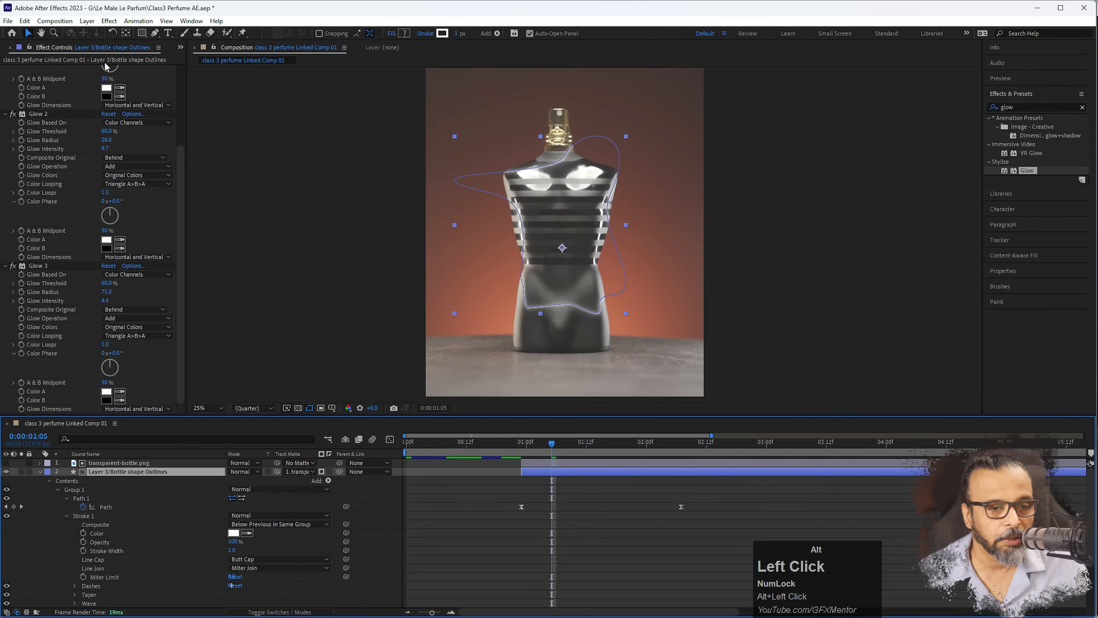
scroll(89, 121, "up", 3)
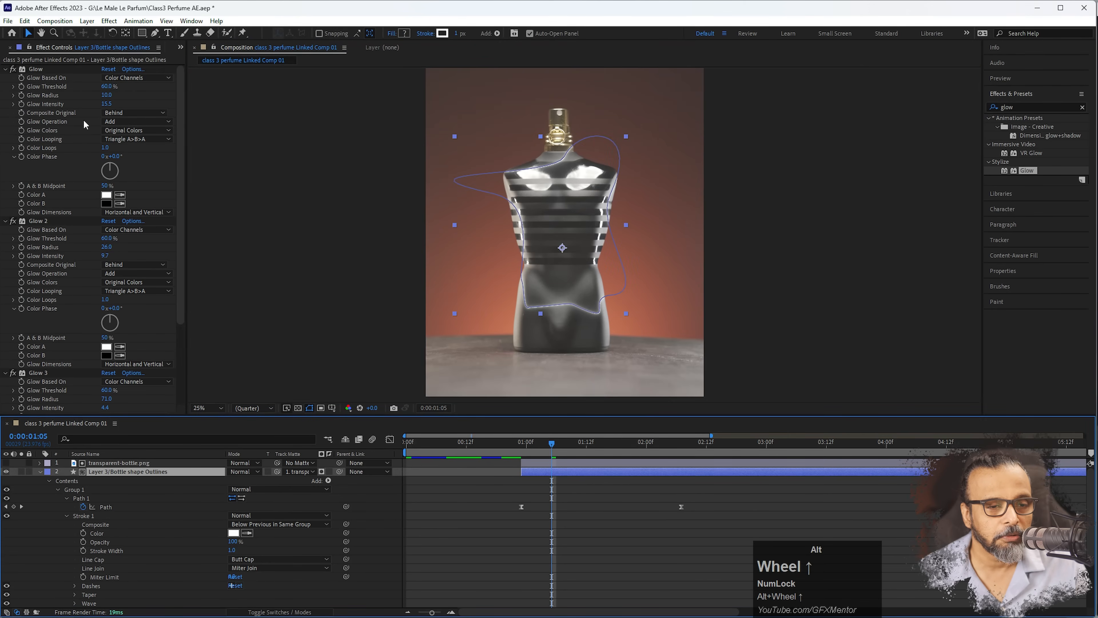
left_click_drag(109, 97, 114, 95)
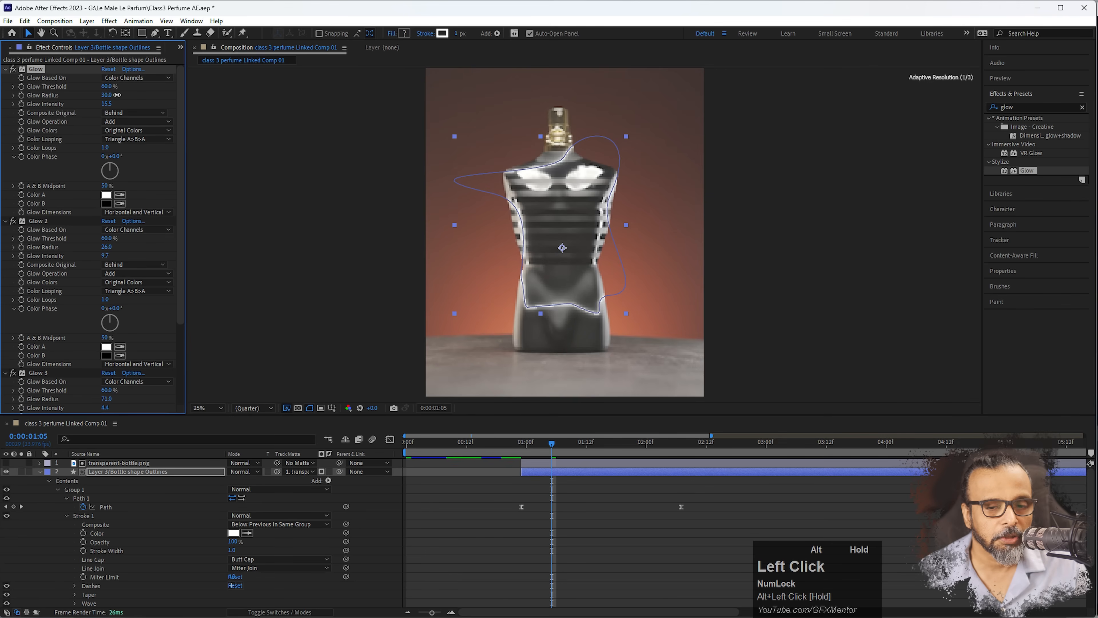
left_click_drag(117, 95, 116, 94)
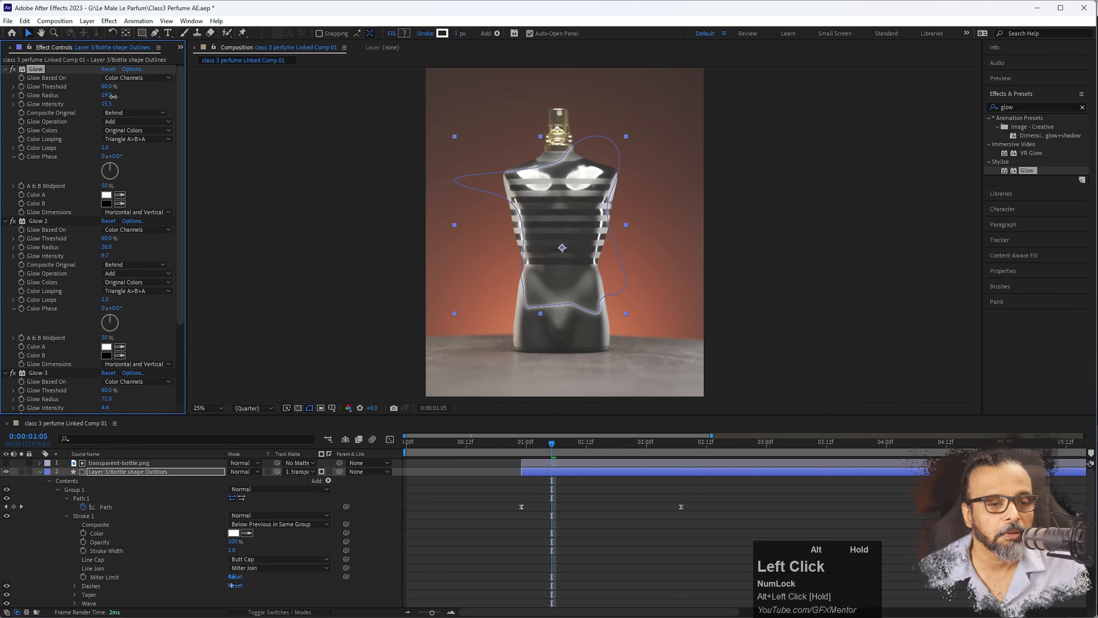
left_click(114, 96)
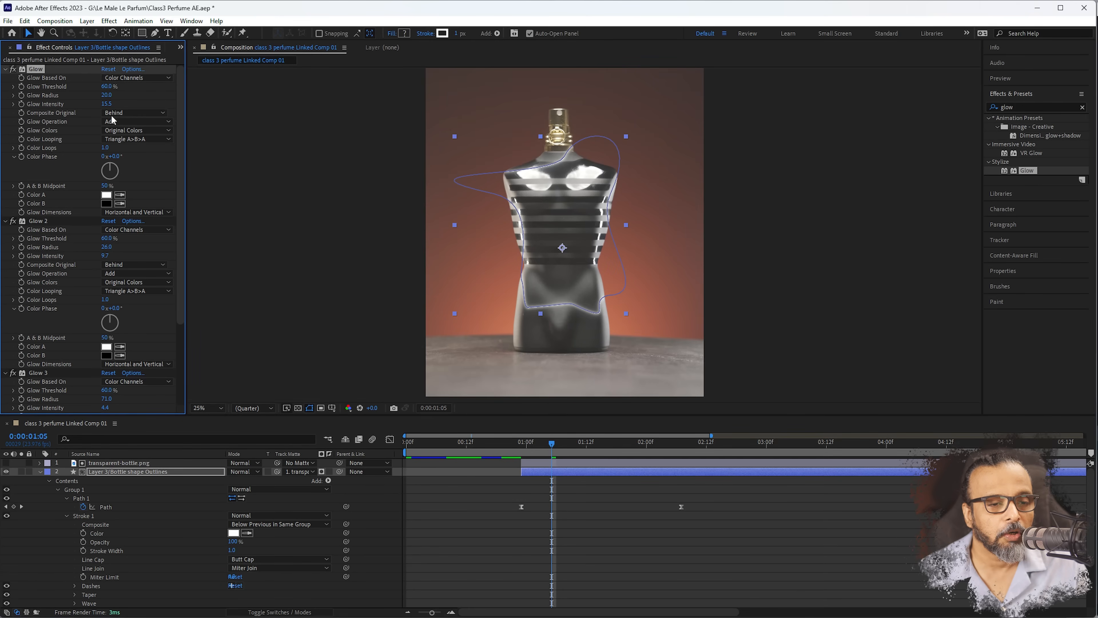
left_click(108, 104)
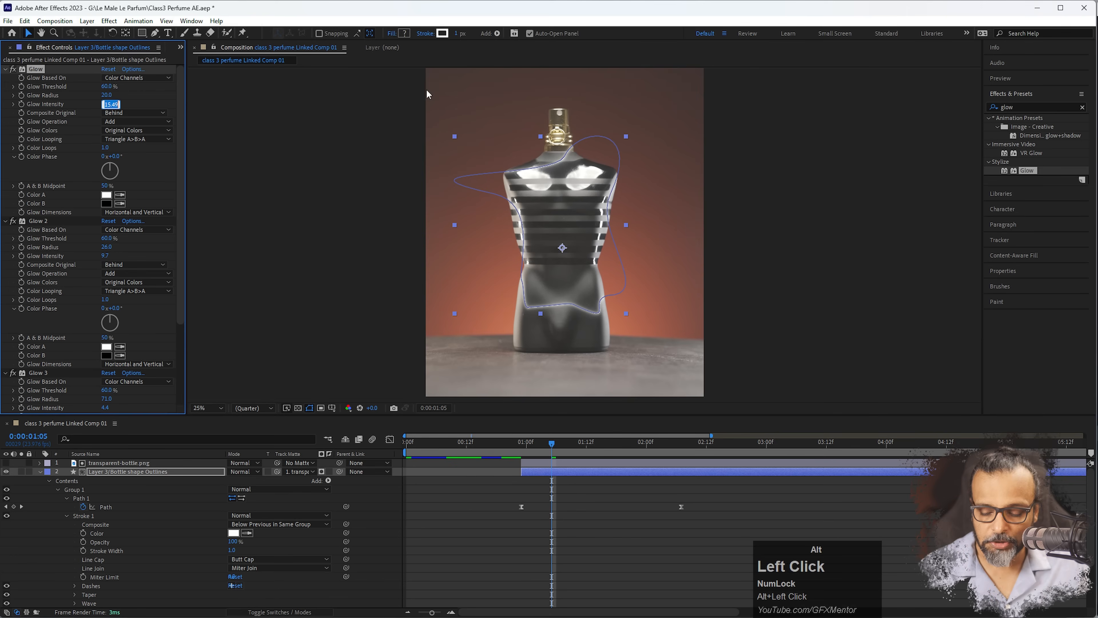
type("10")
key("Return")
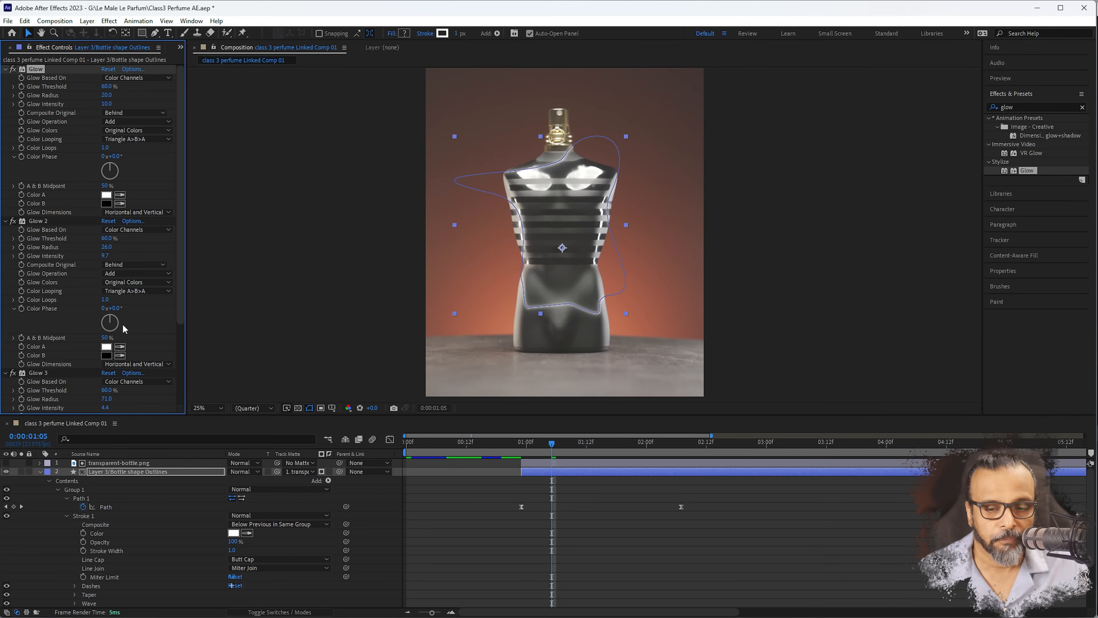
- Set Glow 2 to a Glow Radius of 30.0 and a Glow Intensity of 7.0
left_click(109, 247)
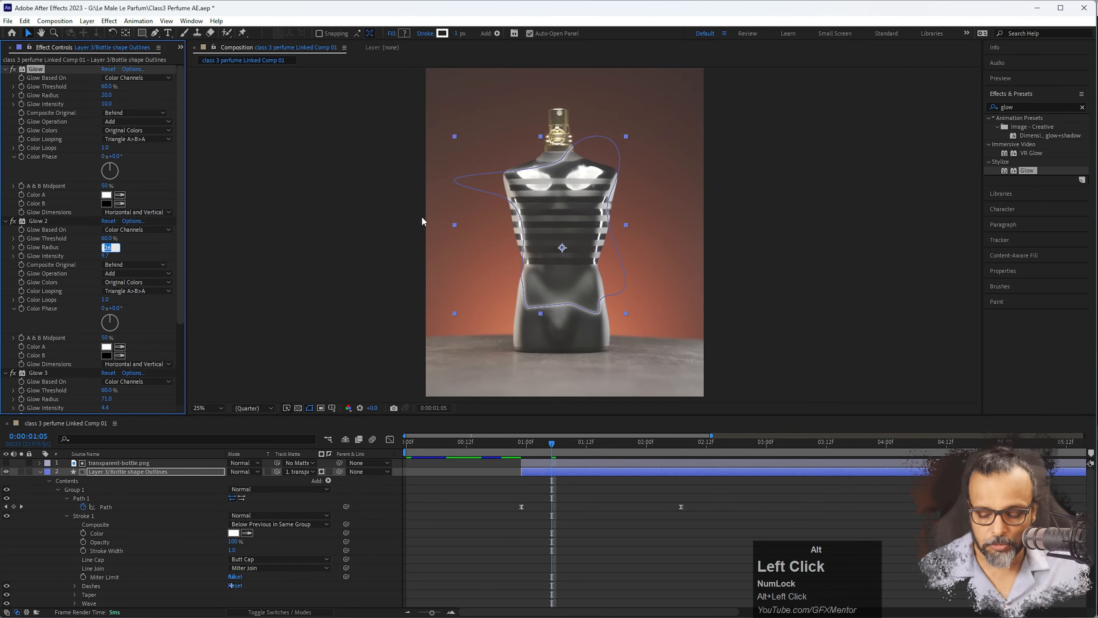
type("30")
key("Return")
key("Tab")
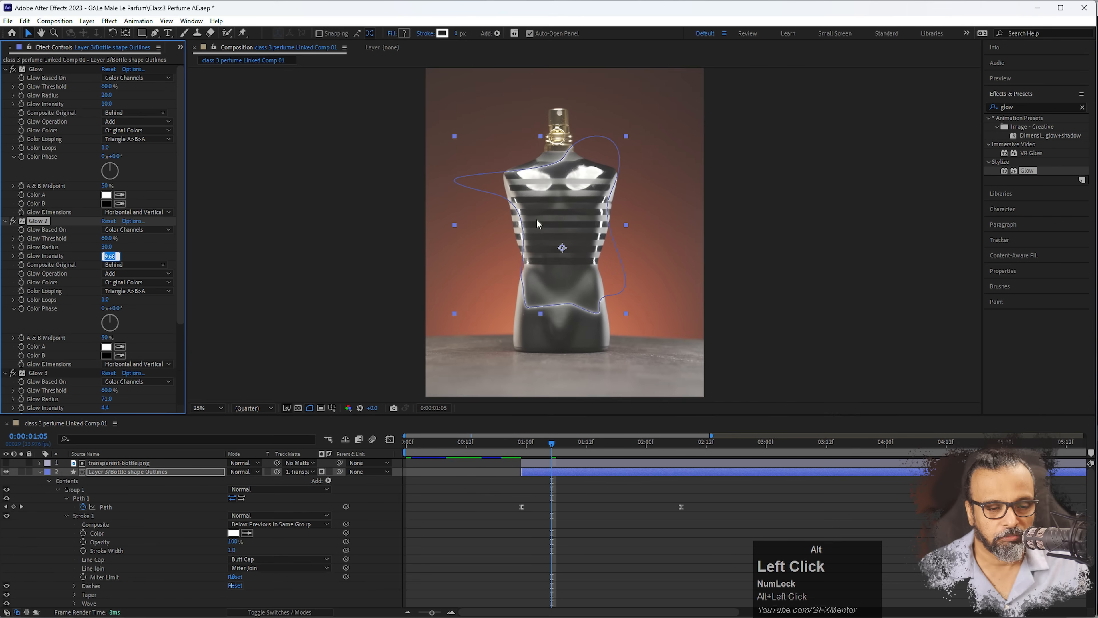
type("7")
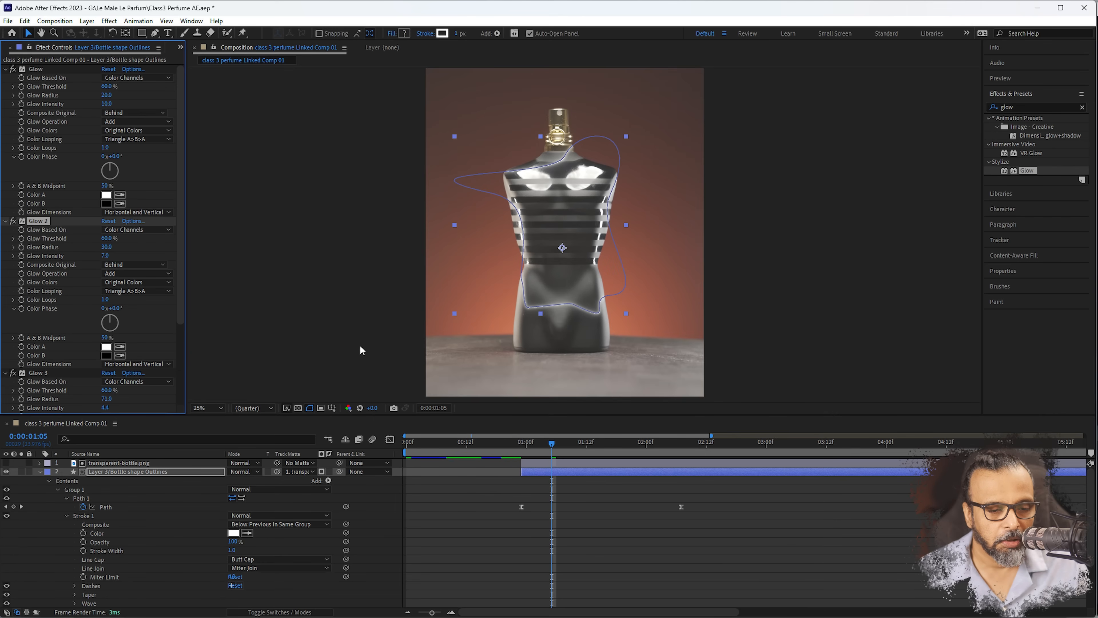
- Set the Glow Radius of Glow 3 to 50.0
scroll(119, 389, "down", 3)
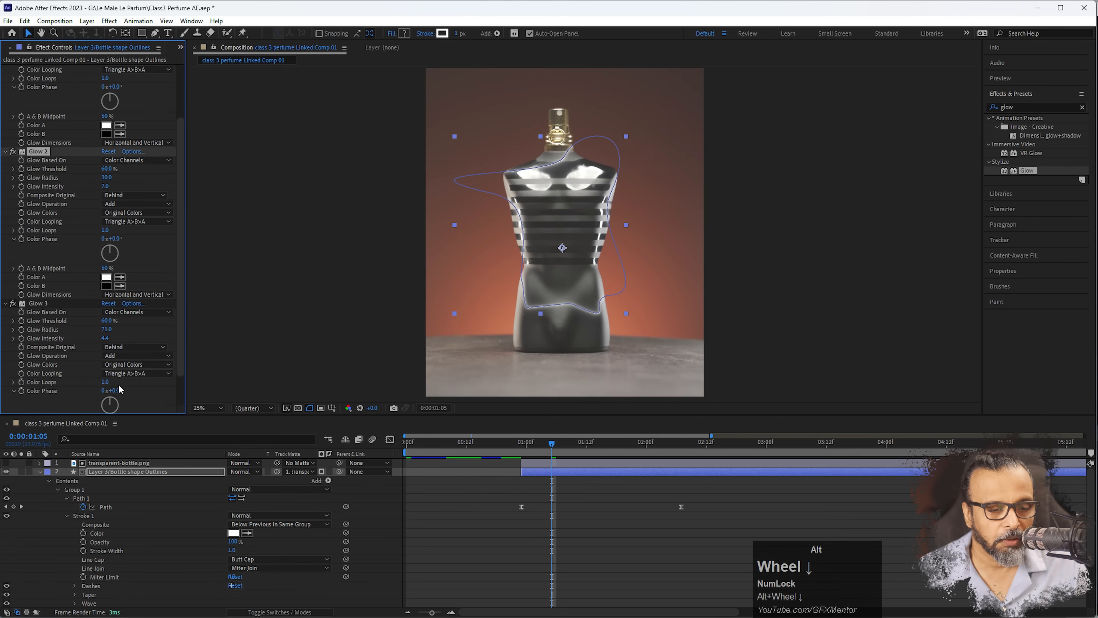
left_click(107, 330)
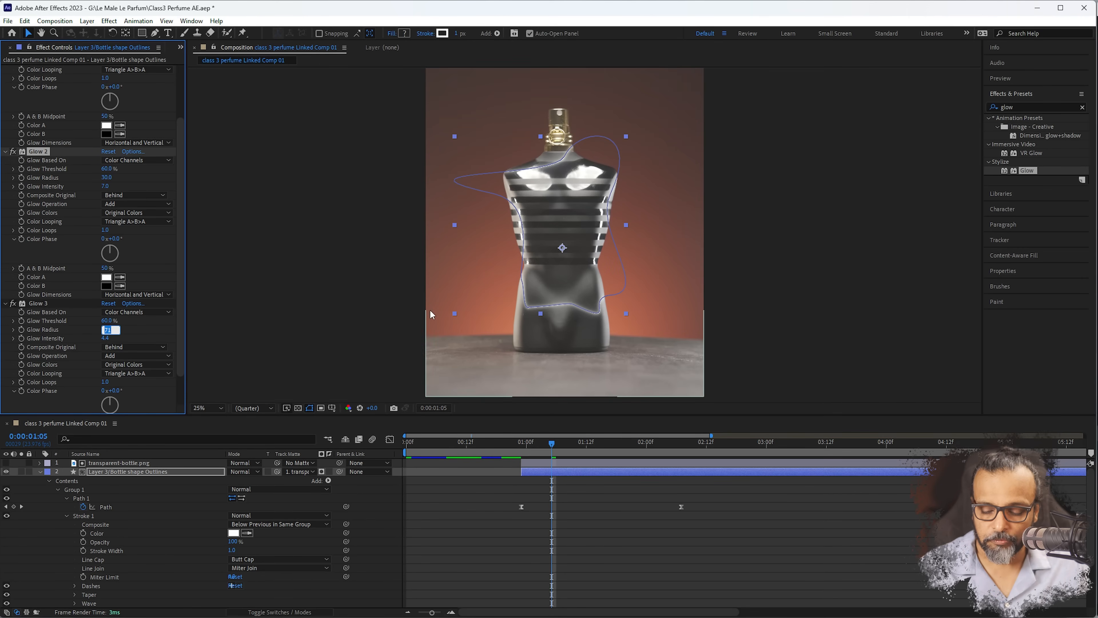
key("Return")
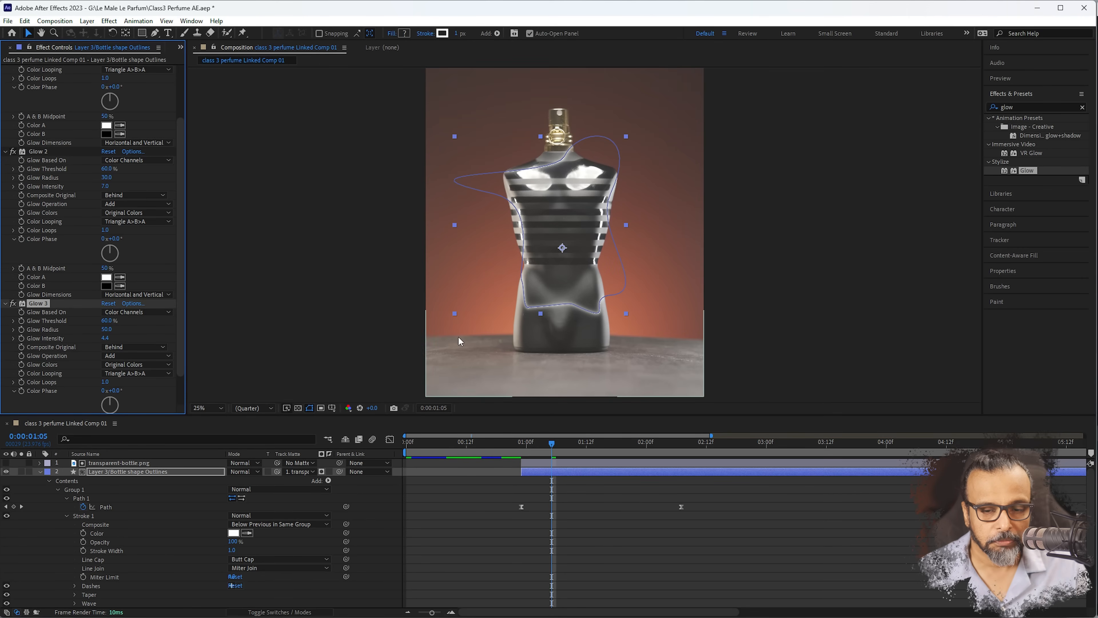
- Deselect the outline layer, preview the glow animation from 0:00:00:17, and park the current time at 0:00:01:05
left_click(843, 290)
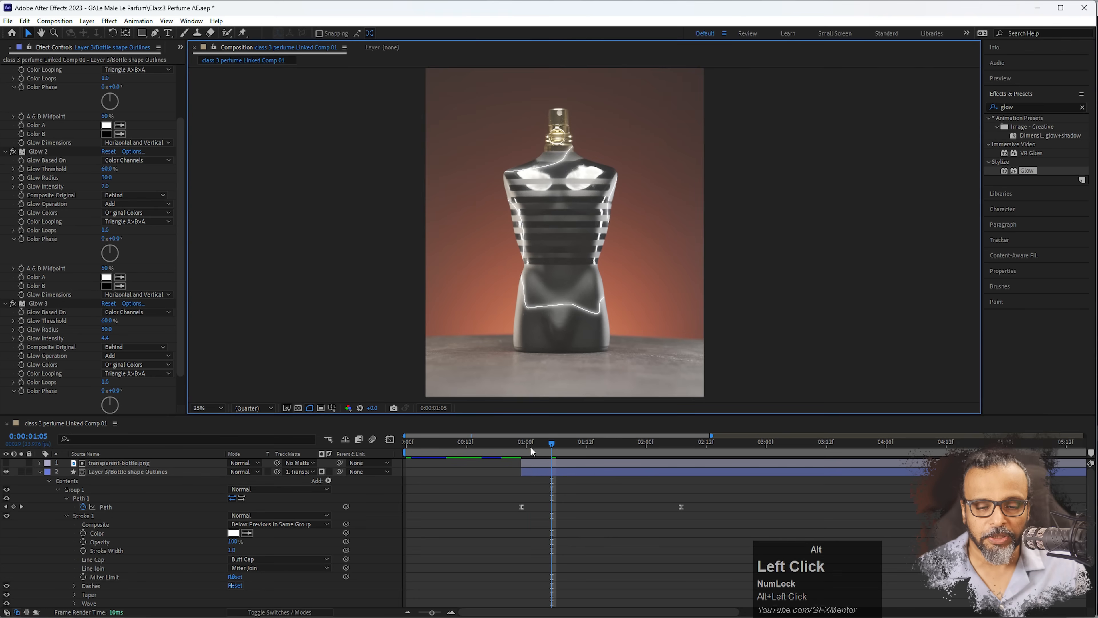
left_click_drag(530, 447, 491, 448)
key("alt+space")
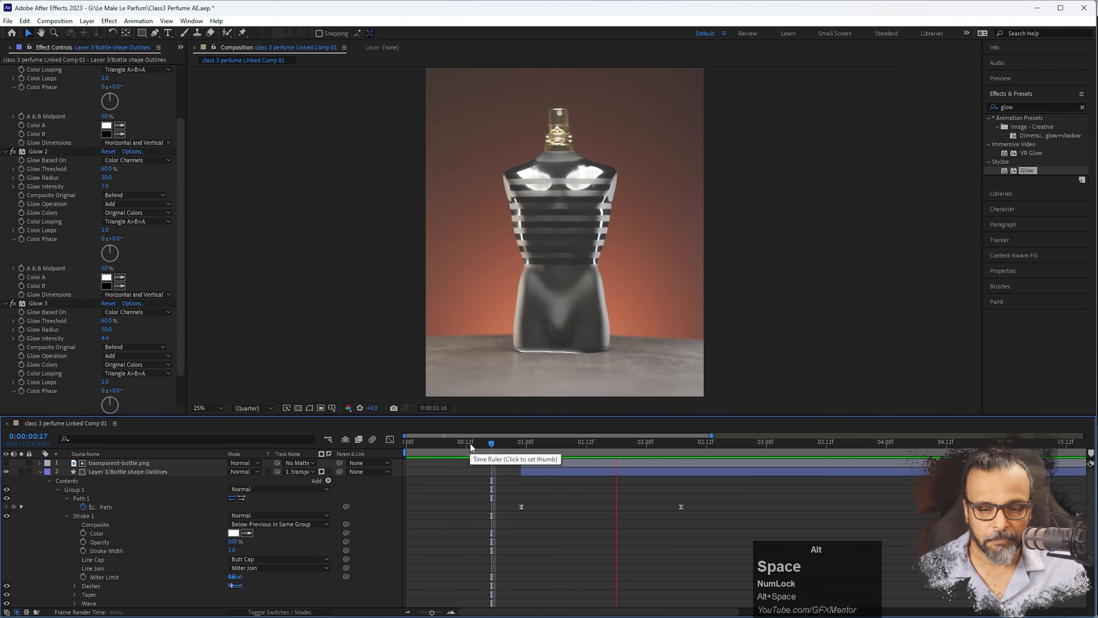
left_click_drag(522, 450, 551, 446)
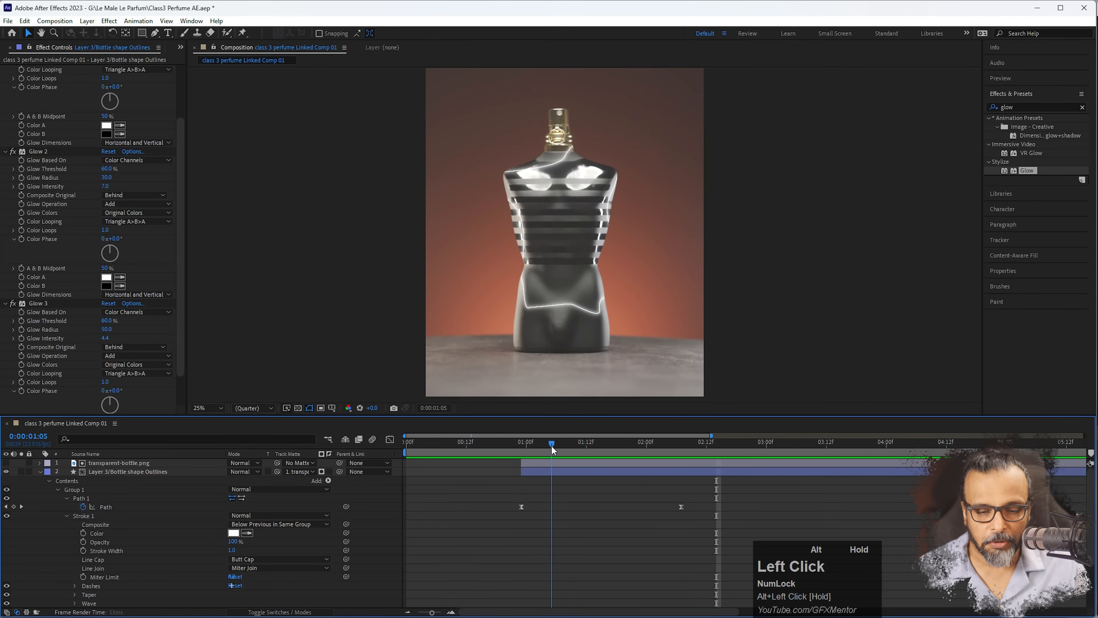
- Reshape the animated outline path at 0:00:01:16 by pulling its lower points across the bottle, and preview the motion from 0:00:00:19
left_click(547, 470, "alt")
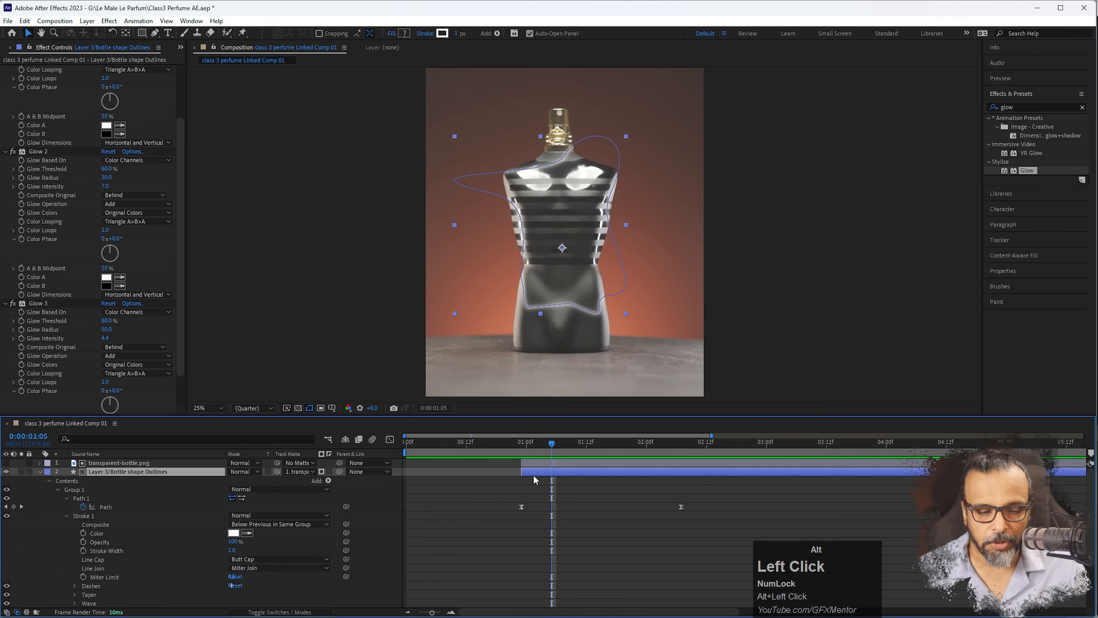
left_click(115, 510, "alt")
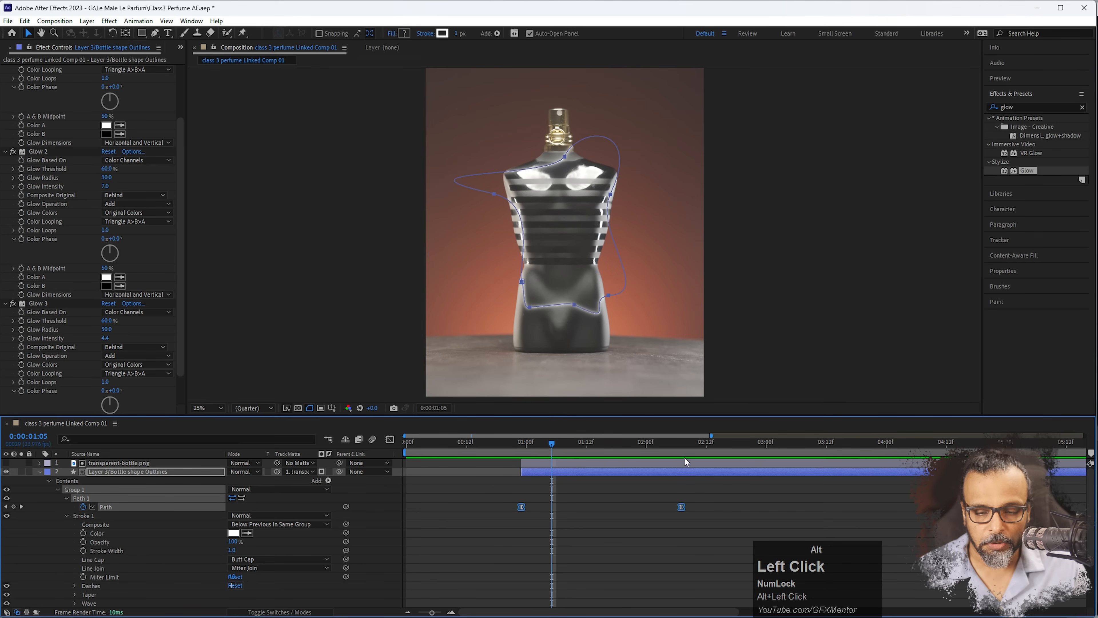
left_click(683, 442)
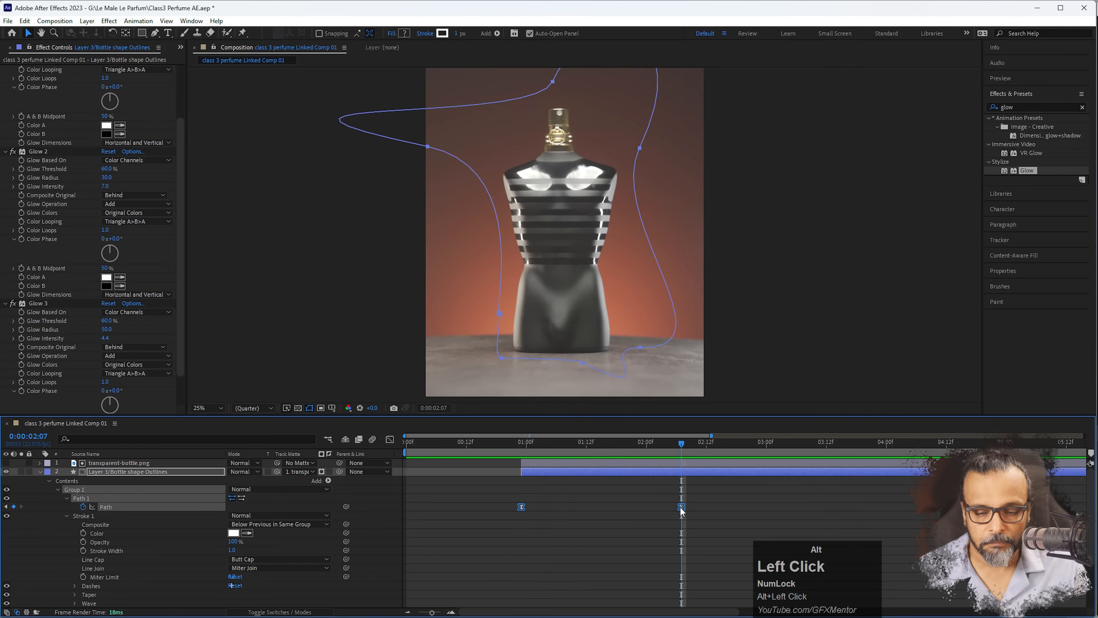
left_click(606, 442)
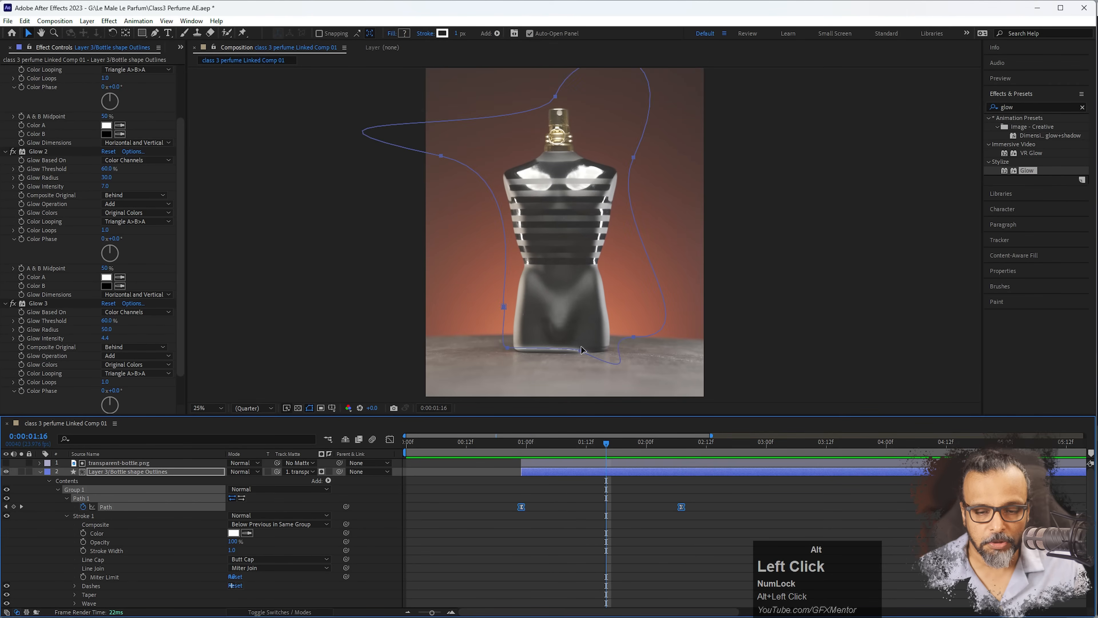
left_click_drag(581, 353, 527, 262)
mouse_move(560, 351)
left_mouse_down()
mouse_move(591, 368)
mouse_move(561, 363)
left_mouse_up()
left_click(501, 442)
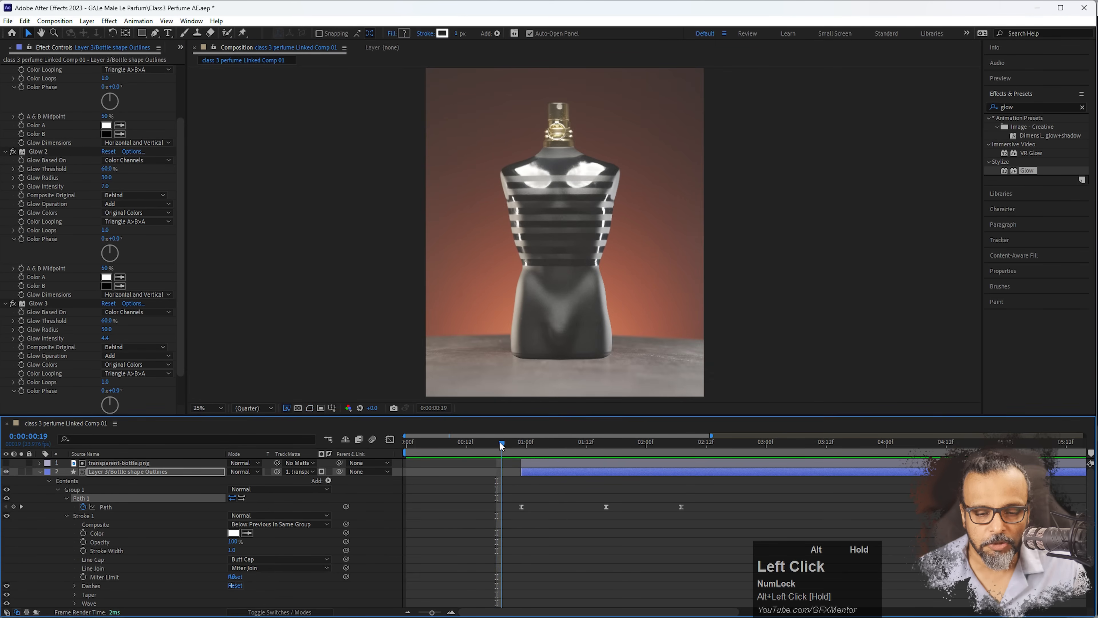
key("alt+space")
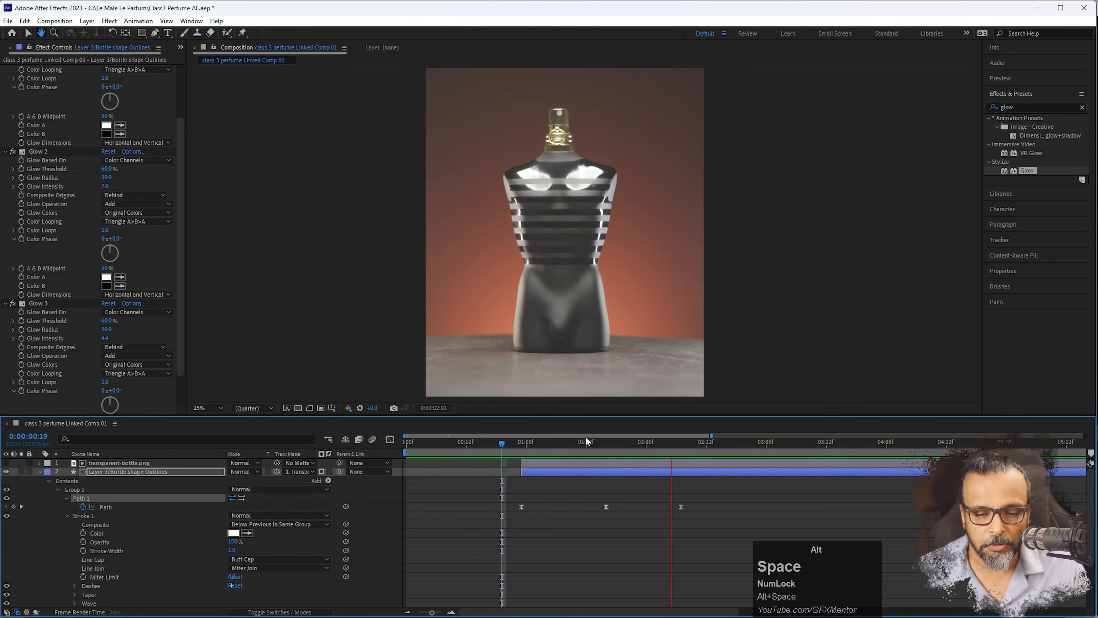
- At 0:00:01:16, zoom in on the outline's lower middle point over the bottle's base and convert its sharp corner into a smooth curve
left_click_drag(541, 436, 606, 438)
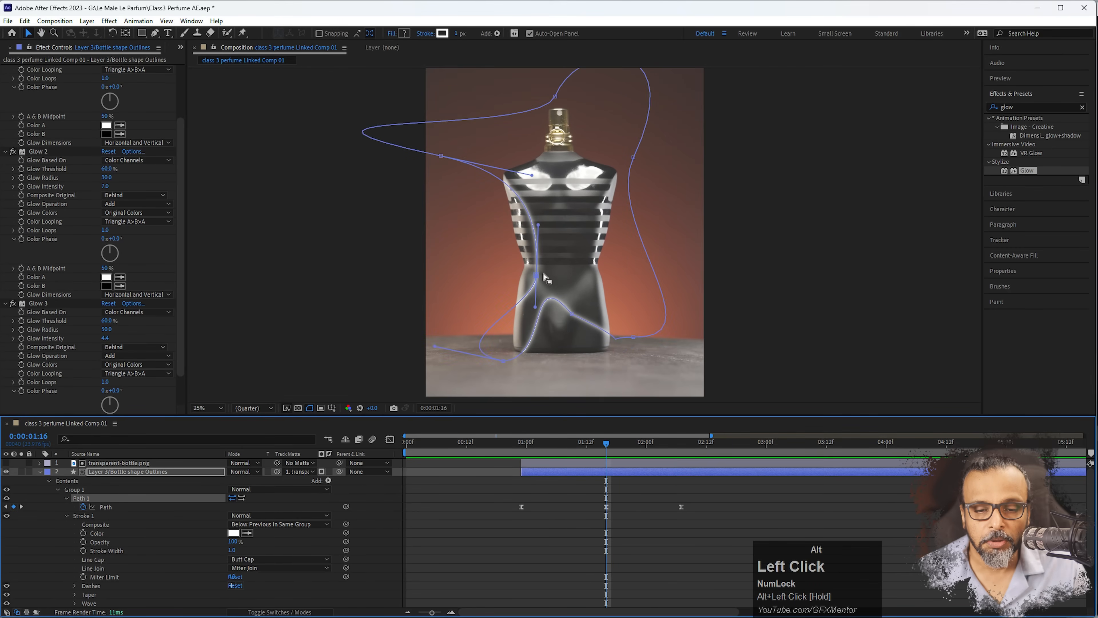
left_click_drag(571, 318, 604, 352)
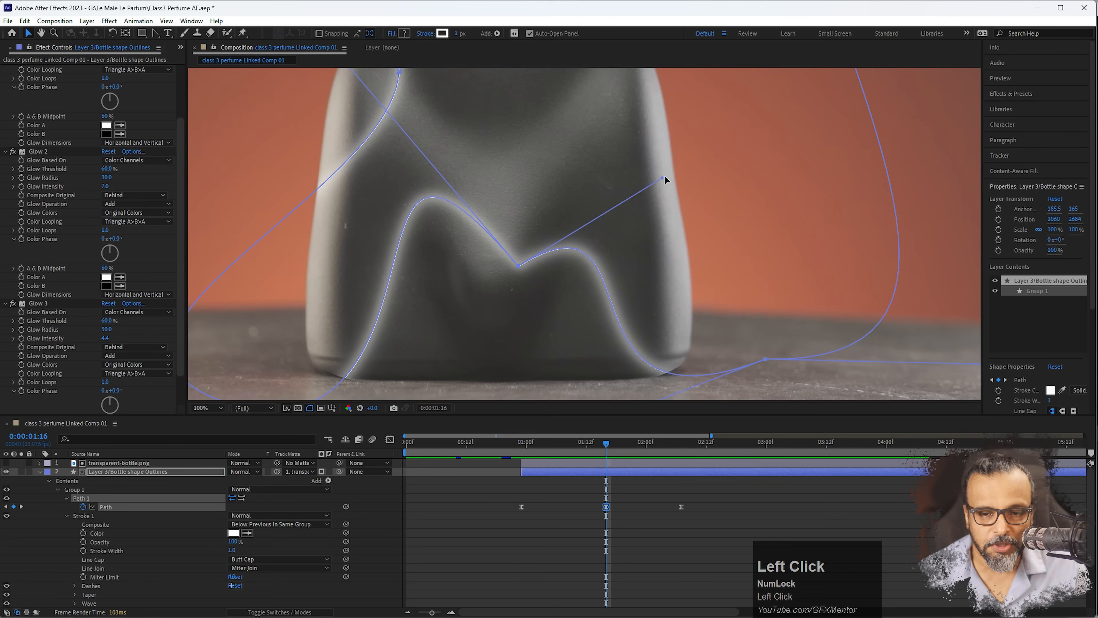
left_click_drag(665, 179, 640, 163)
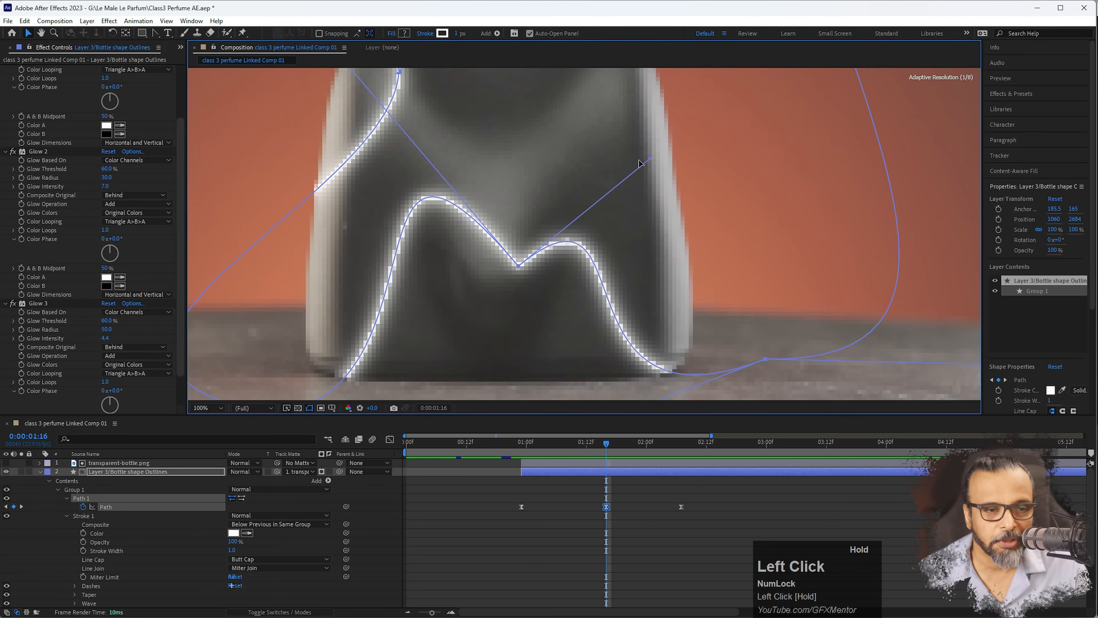
left_click_drag(157, 36, 203, 67)
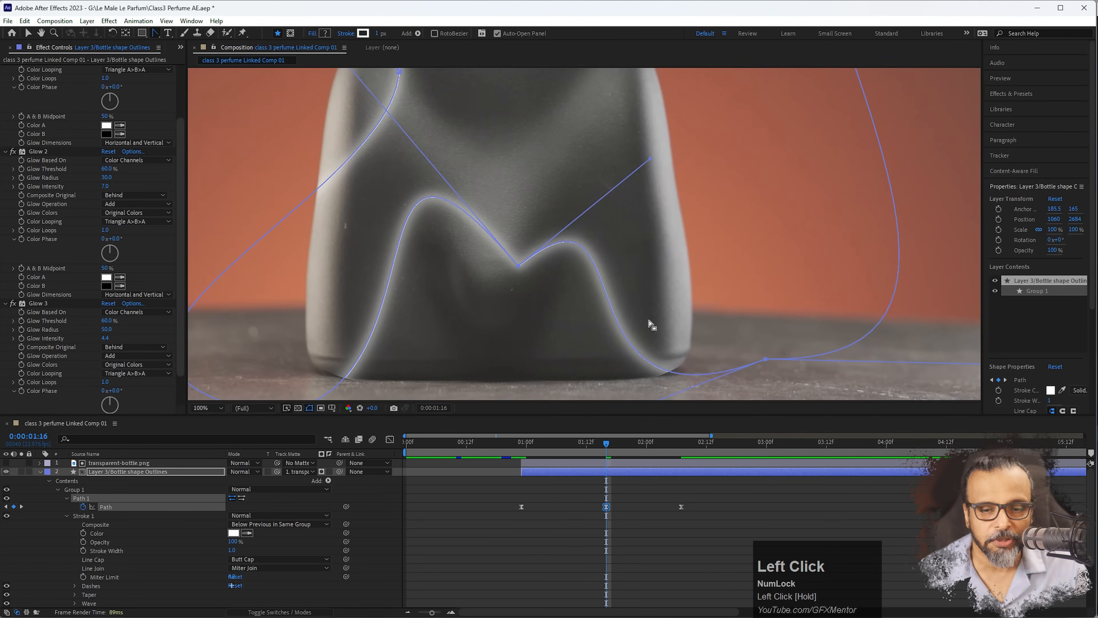
left_click_drag(519, 267, 337, 347)
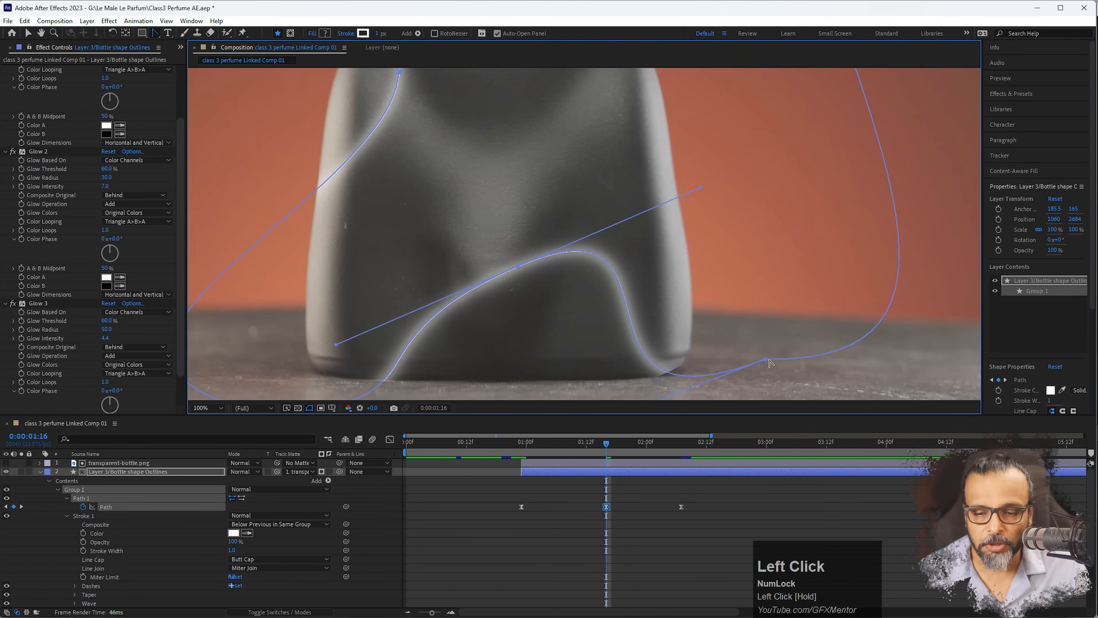
- Smooth the neighbouring points of the outline path beside the bottle's base and along its body at 0:00:01:16
left_click_drag(767, 361, 625, 367)
key("space")
left_click_drag(404, 265, 556, 390)
left_click_drag(605, 143, 557, 319)
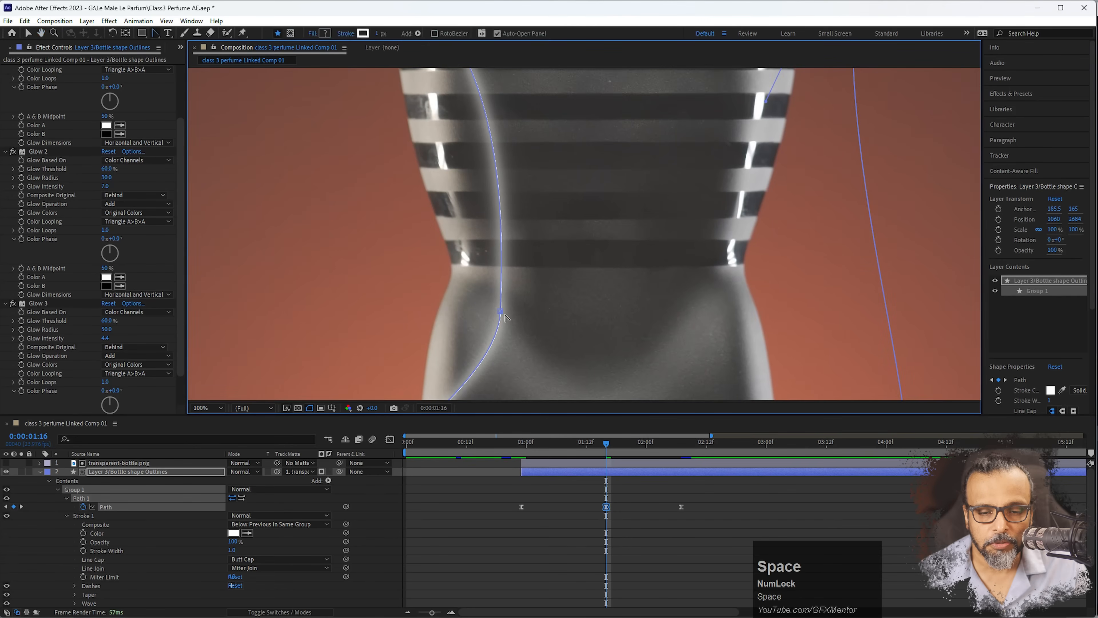
- Preview the smoothed outline animation at full-composition view, starting from 0:00:00:17 and again slightly further along
key("space")
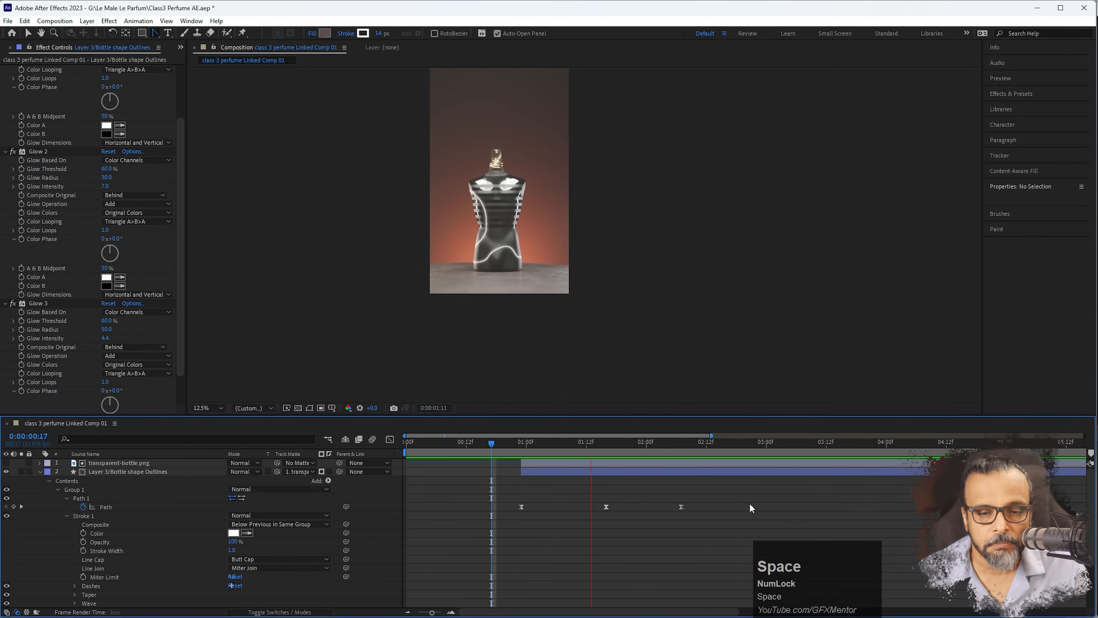
key("space")
left_click(507, 442)
key("space")
key("space")
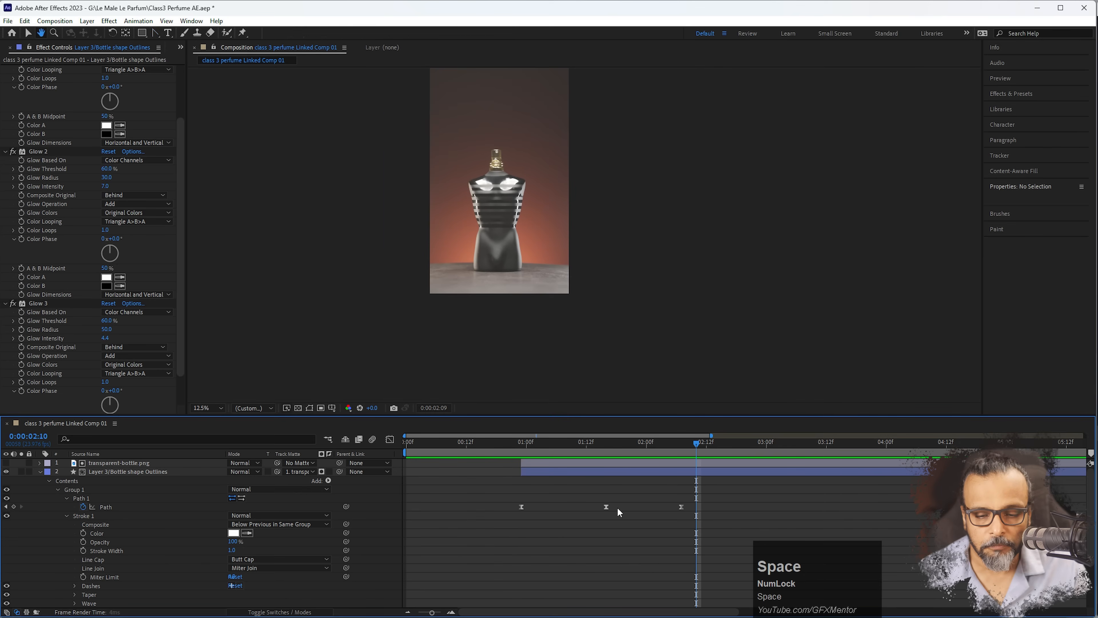
- Compress the three Path keyframes so the last falls just before 2 seconds, and preview the motion from 0:00:00:18 and 0:00:00:03
left_click_drag(704, 499, 644, 513)
left_click_drag(514, 443, 497, 444)
key("space")
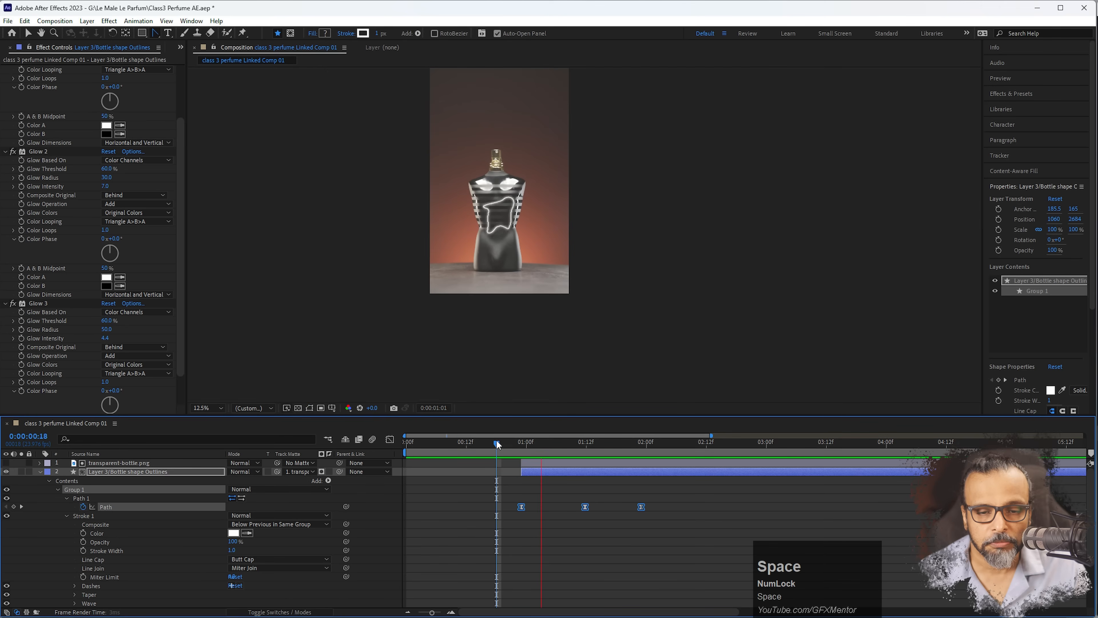
left_click(497, 444)
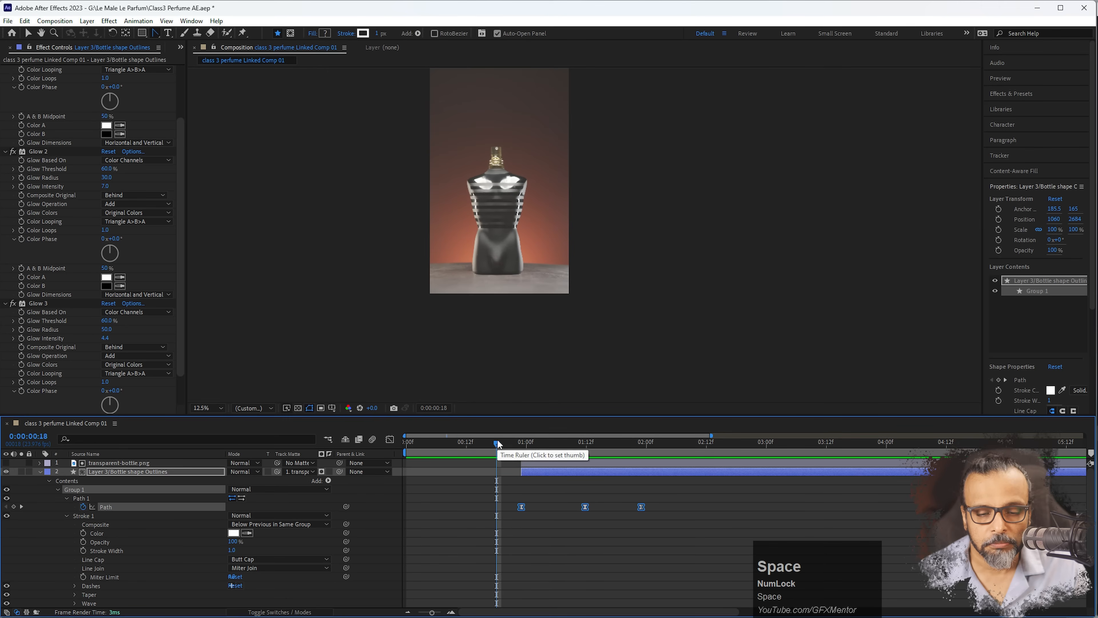
left_click_drag(497, 443, 422, 438)
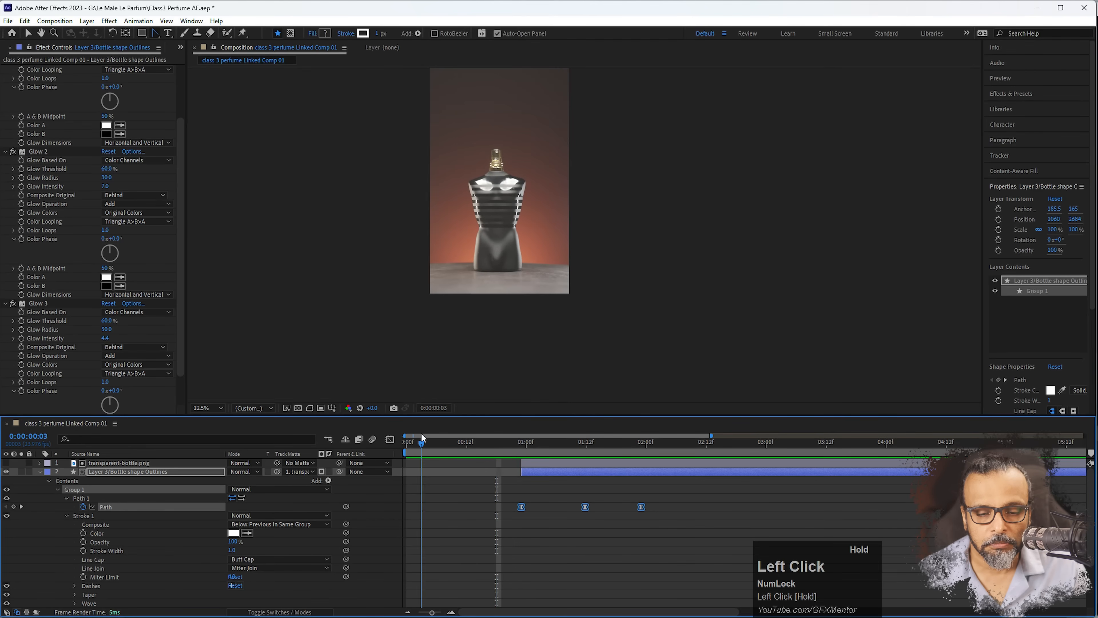
key("space")
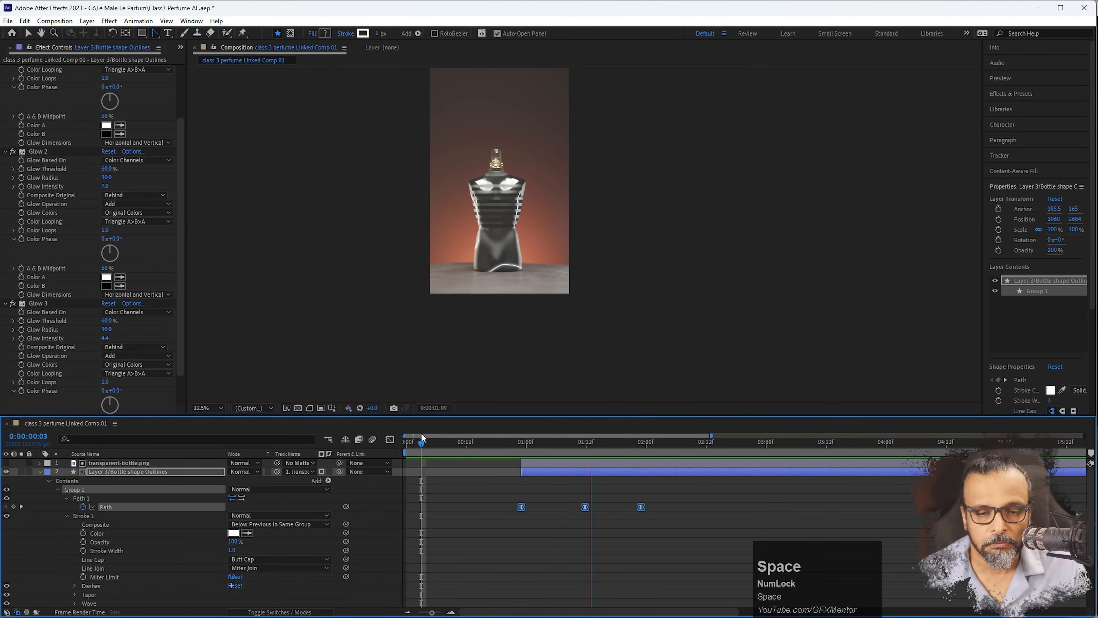
- Add copy-share.png as the top layer and place it just above the bottle's cap, at about 1032, 1384
left_click_drag(522, 438, 658, 460)
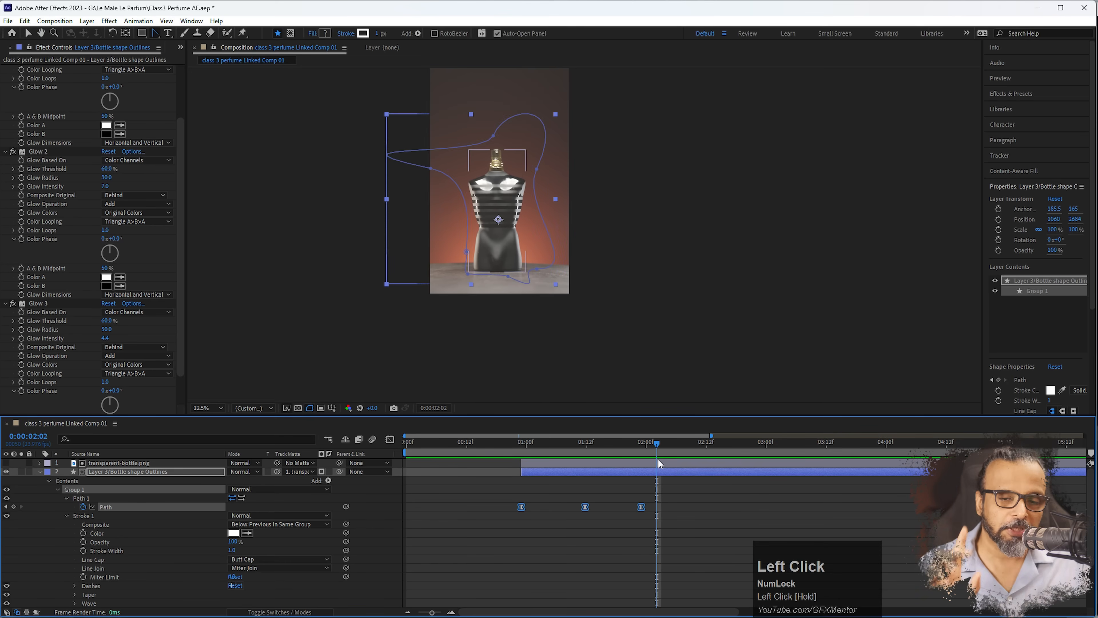
left_click(105, 463)
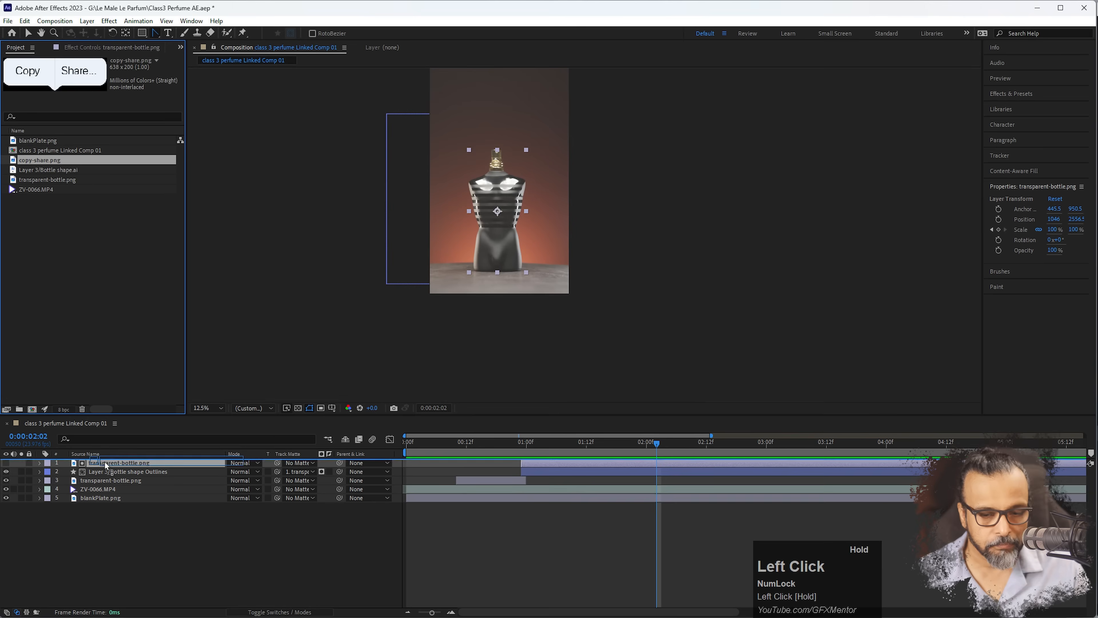
left_click_drag(105, 463, 105, 464)
left_click_drag(579, 443, 555, 447)
left_click_drag(509, 173, 506, 139)
scroll(510, 115, "up", 1)
key("space")
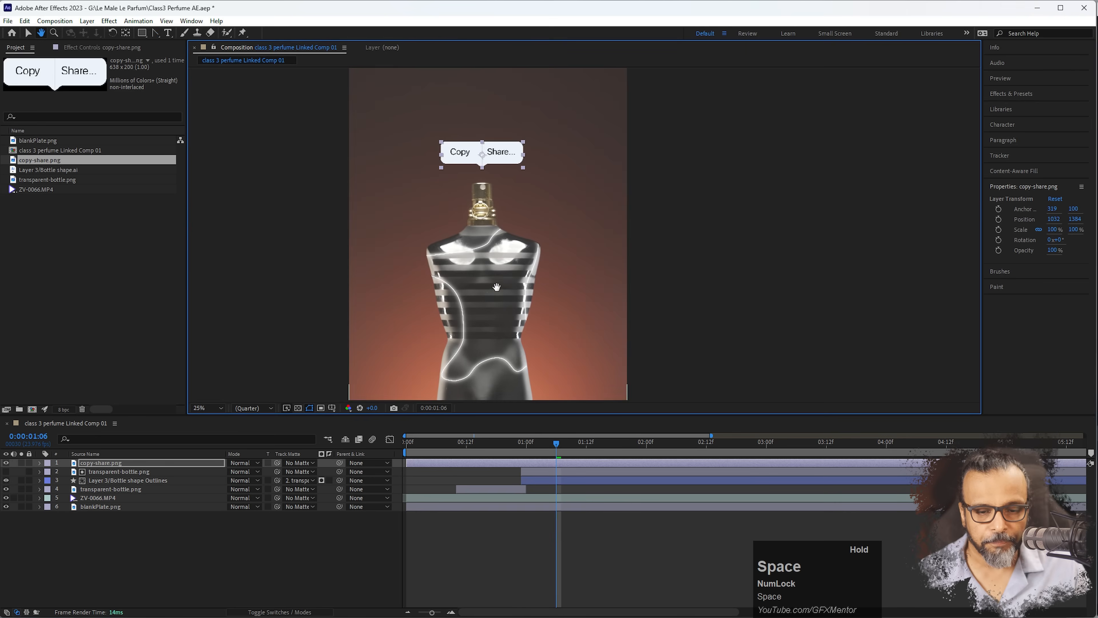
- Start the copy-share.png layer at 0:00:01:15 and preview its appearance from 0:00:01:08
mouse_move(557, 444)
left_mouse_down()
mouse_move(517, 444)
mouse_move(602, 451)
left_mouse_up()
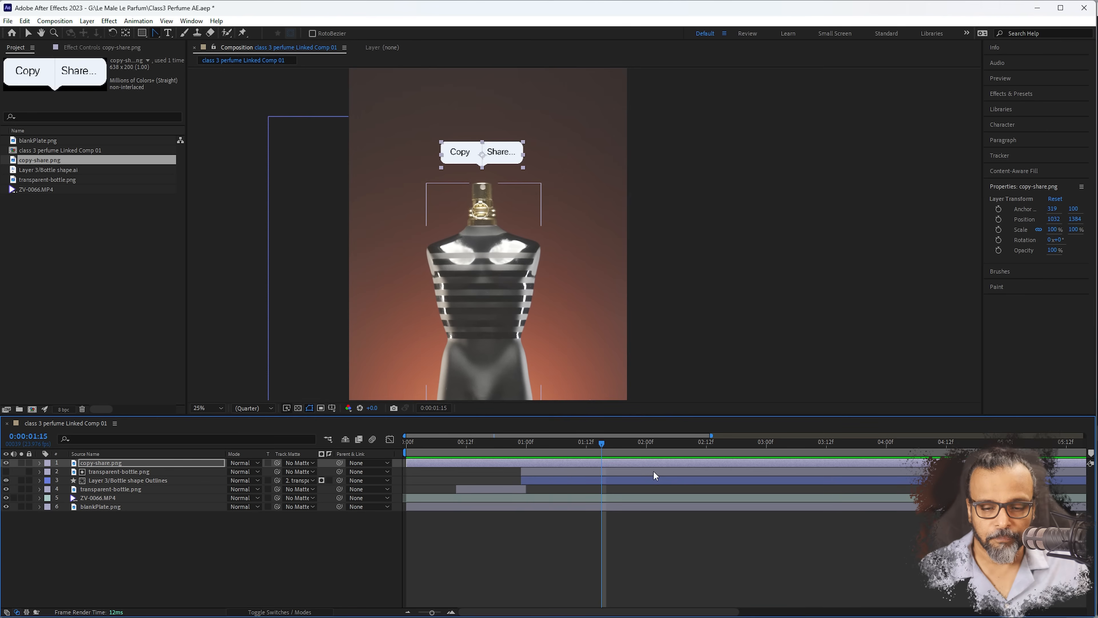
key("bracketleft")
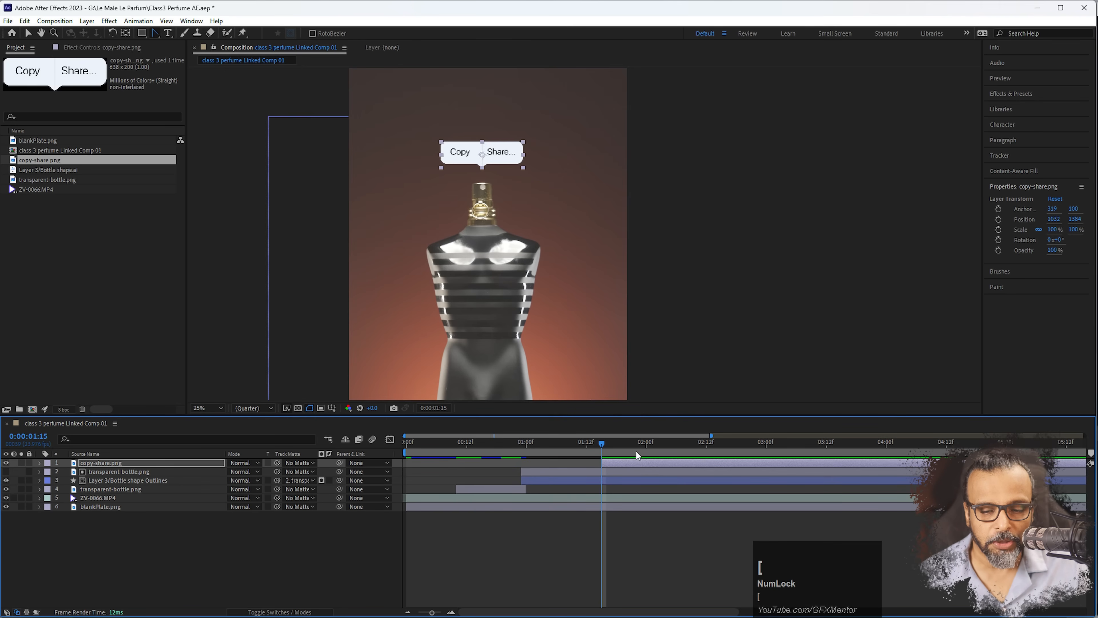
left_click(565, 443)
key("space")
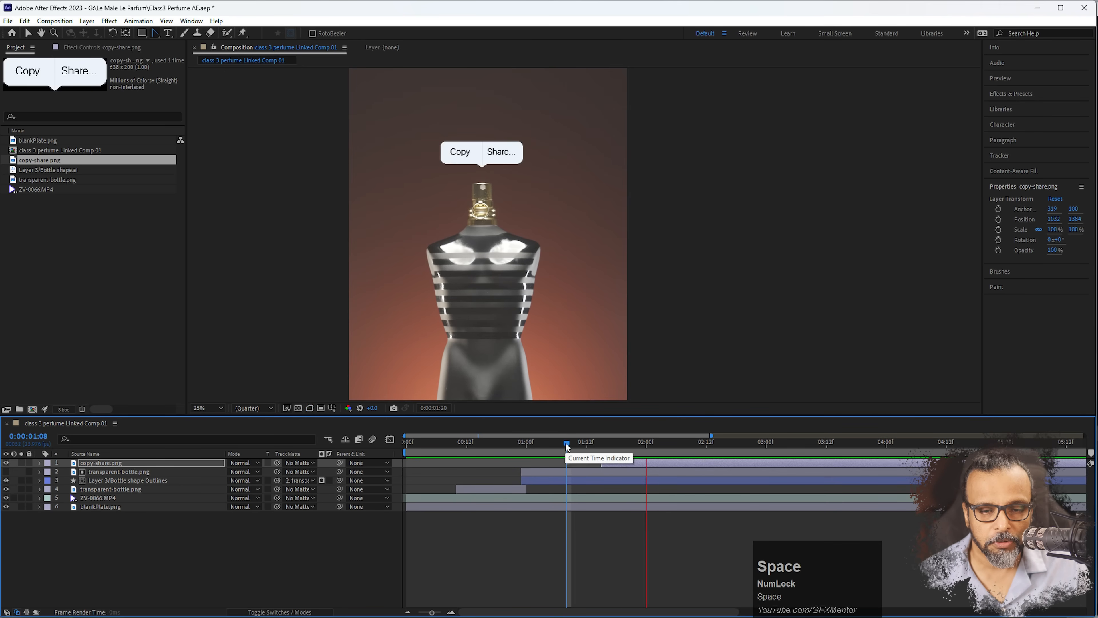
- Replay the Copy/Share bubble's entrance from around 0:00:01:09 and shift the copy-share.png layer's start to 0:00:01:13
left_click(569, 441)
key("space")
left_click(569, 441)
key("space")
left_click(575, 443)
key("space")
left_click(571, 443)
key("space")
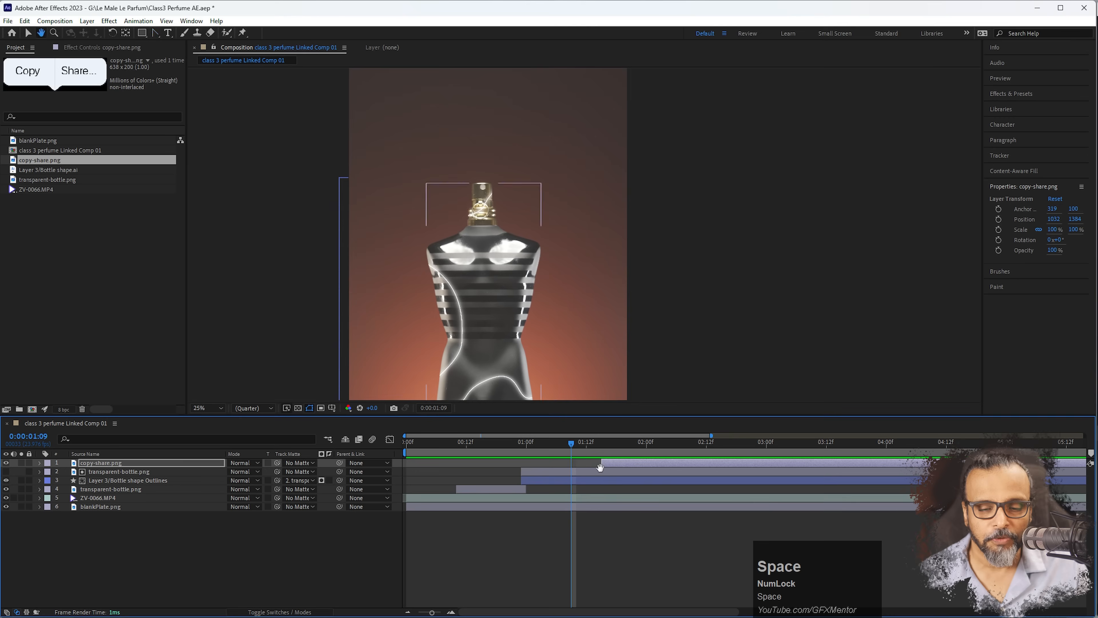
left_click(571, 442)
key("space")
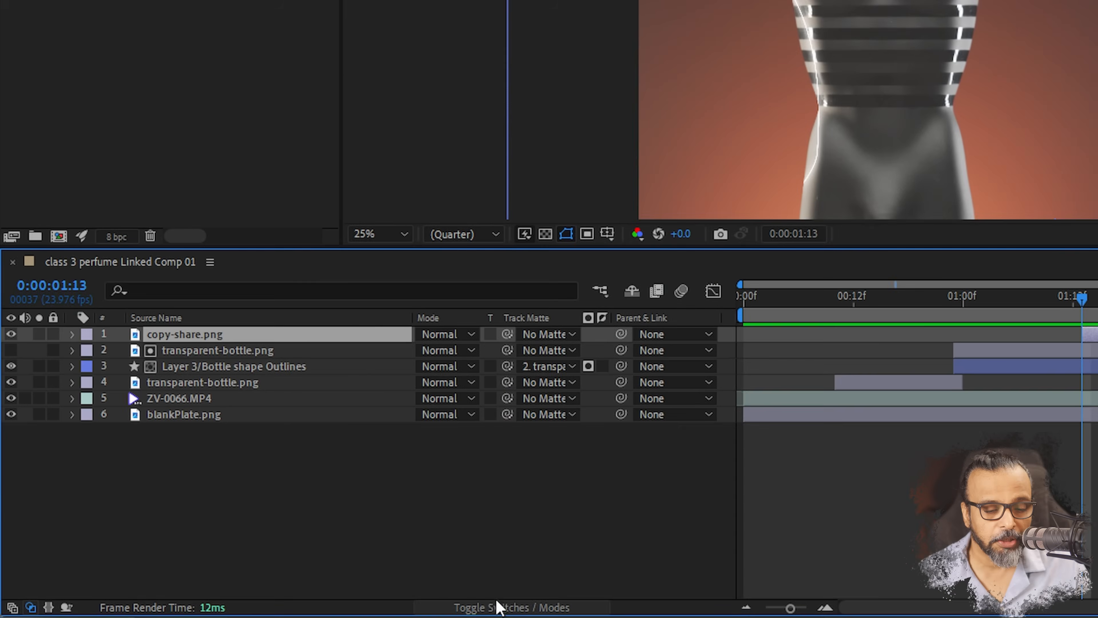
- Turn copy-share.png into a 3D layer and expand its Transform properties
left_click(499, 606)
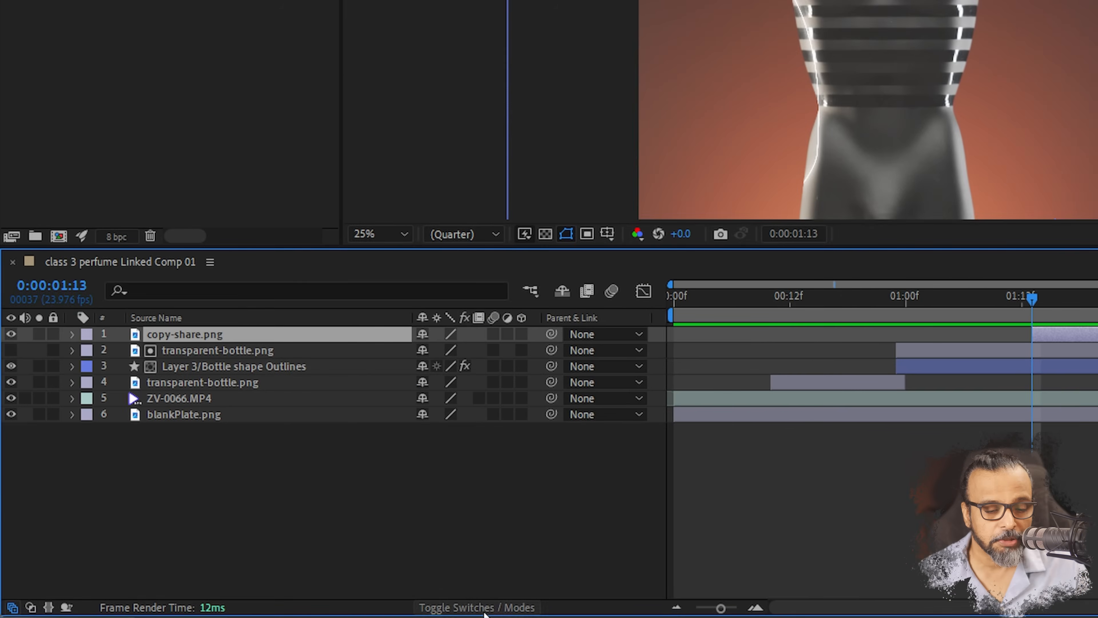
left_click(521, 334)
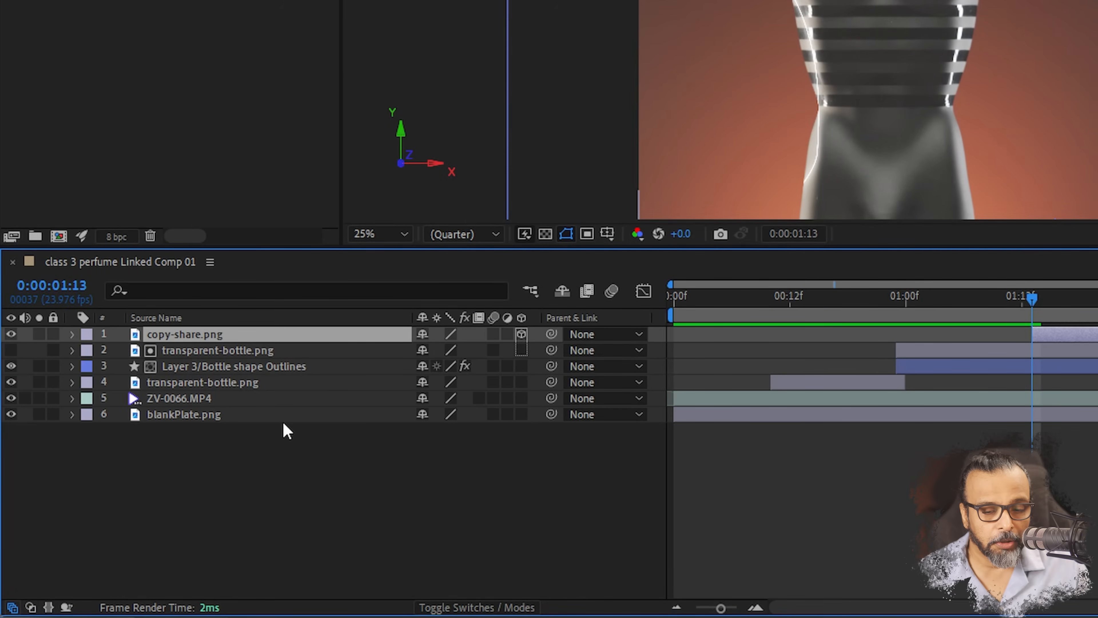
left_click(72, 334)
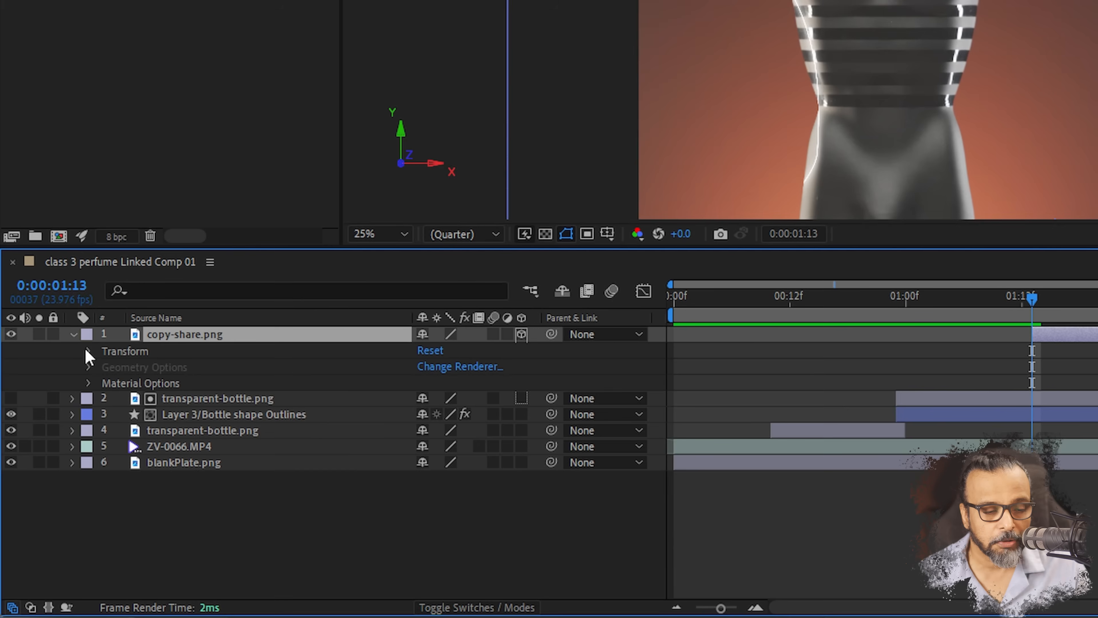
left_click(88, 351)
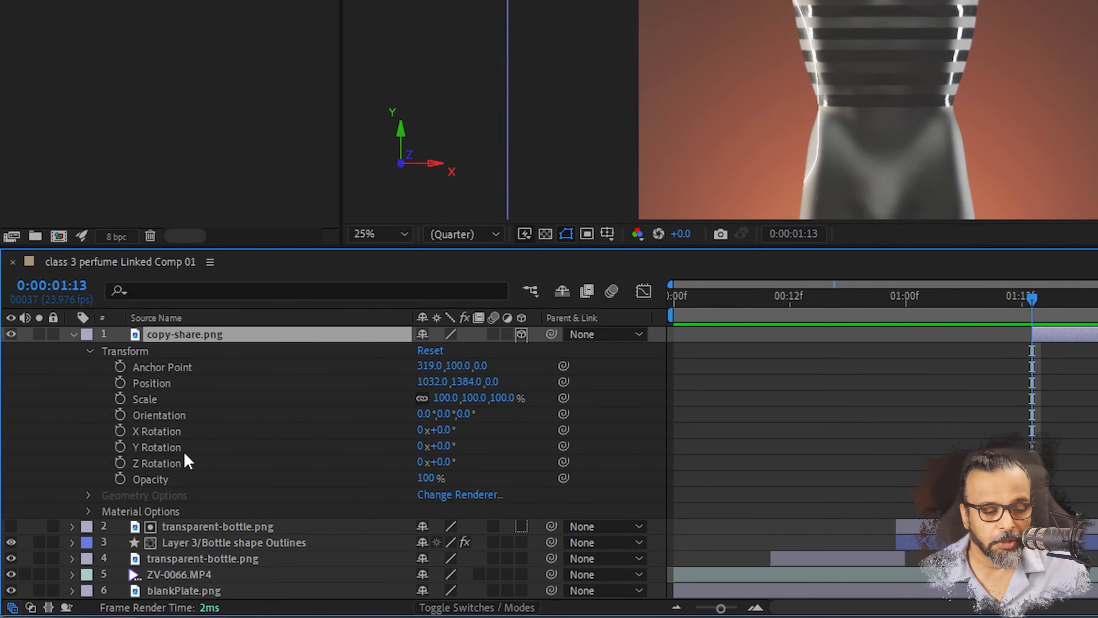
- Keyframe copy-share.png at 0:00:01:13 with Scale at 0% and Position lowered onto the bottle's neck, about 1028, 1844
left_click(120, 398)
left_click(450, 397)
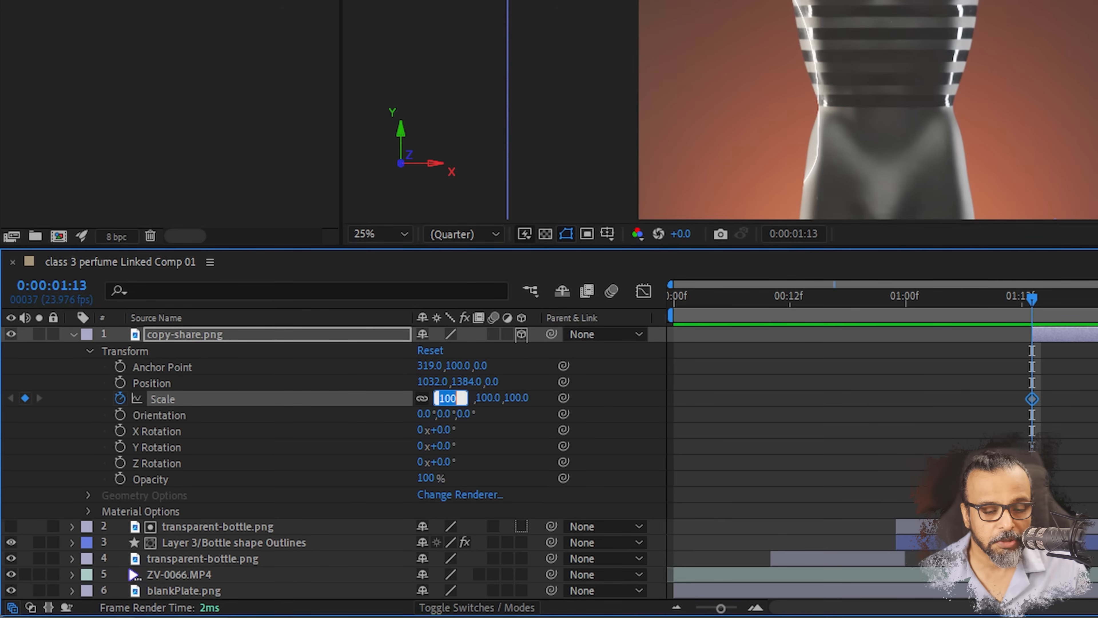
type("0")
key("Return")
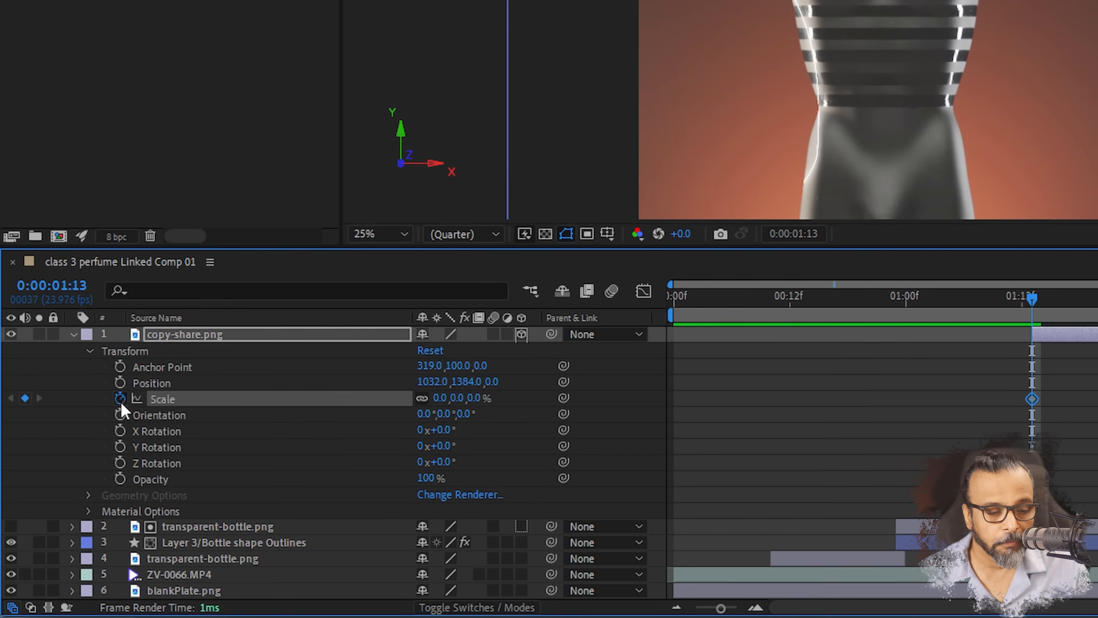
left_click(120, 383)
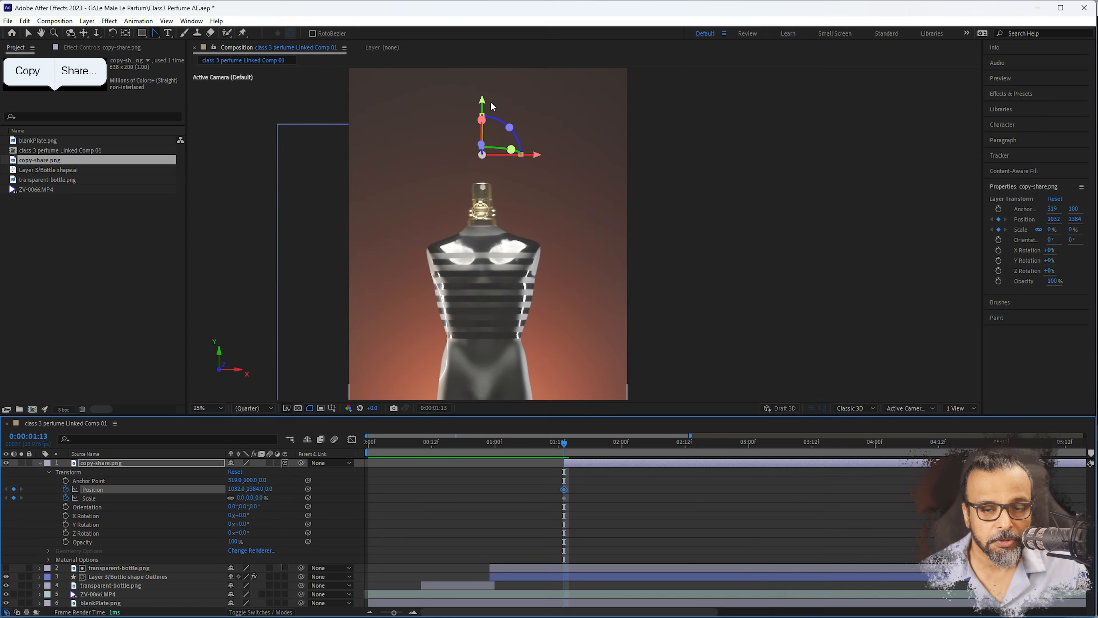
left_click_drag(484, 102, 483, 165)
- Set a Scale keyframe of 100% for copy-share.png at 0:00:01:18
left_click_drag(568, 448, 590, 449)
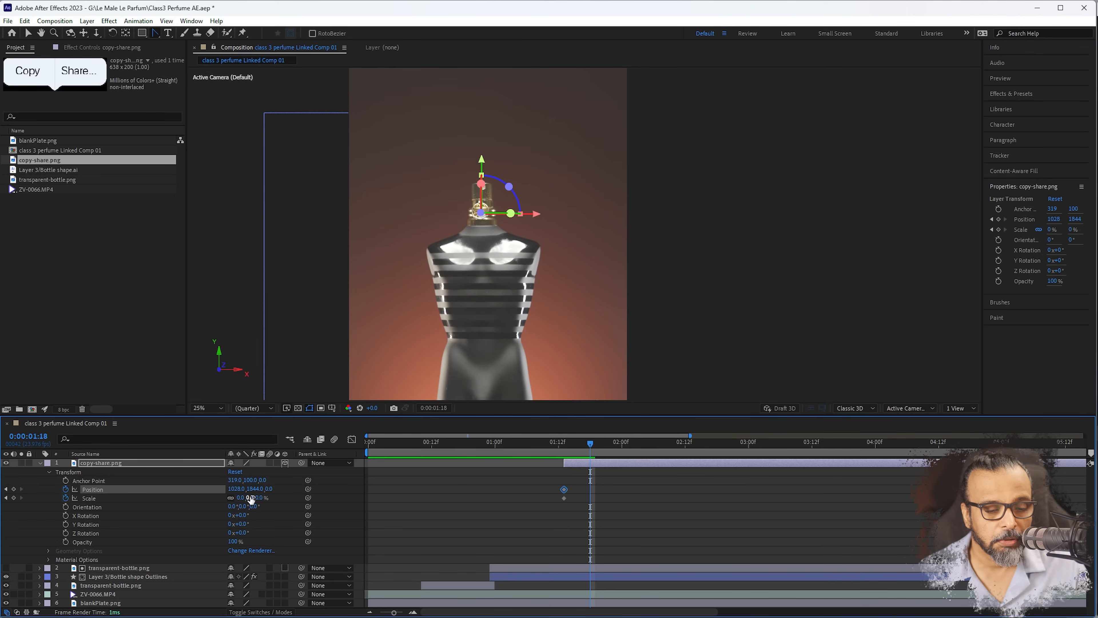
left_click(238, 499)
type("100")
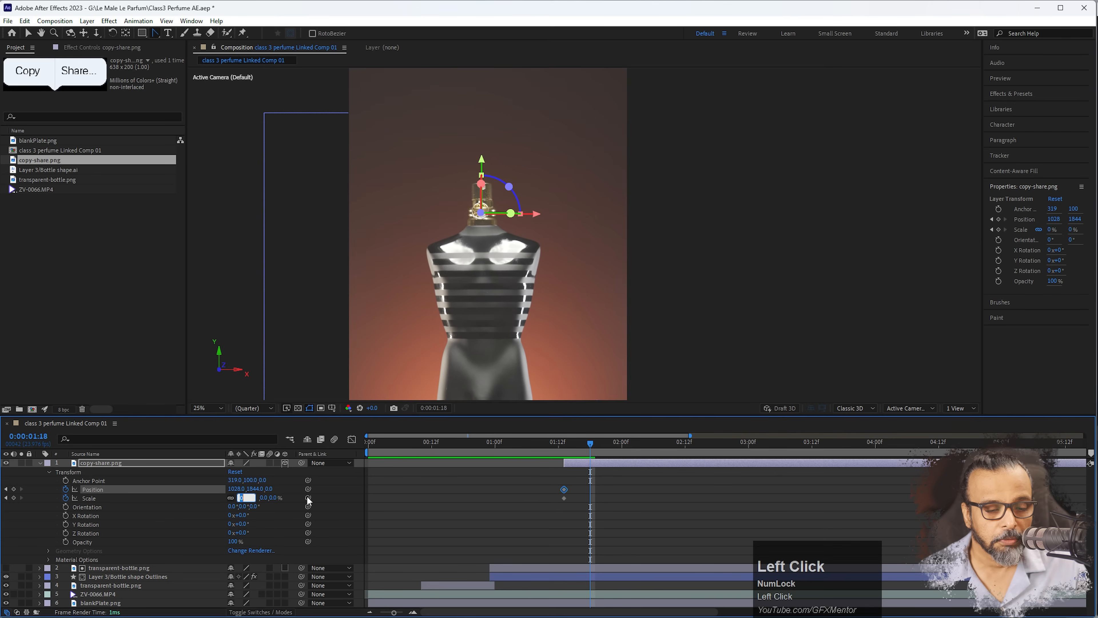
key("Return")
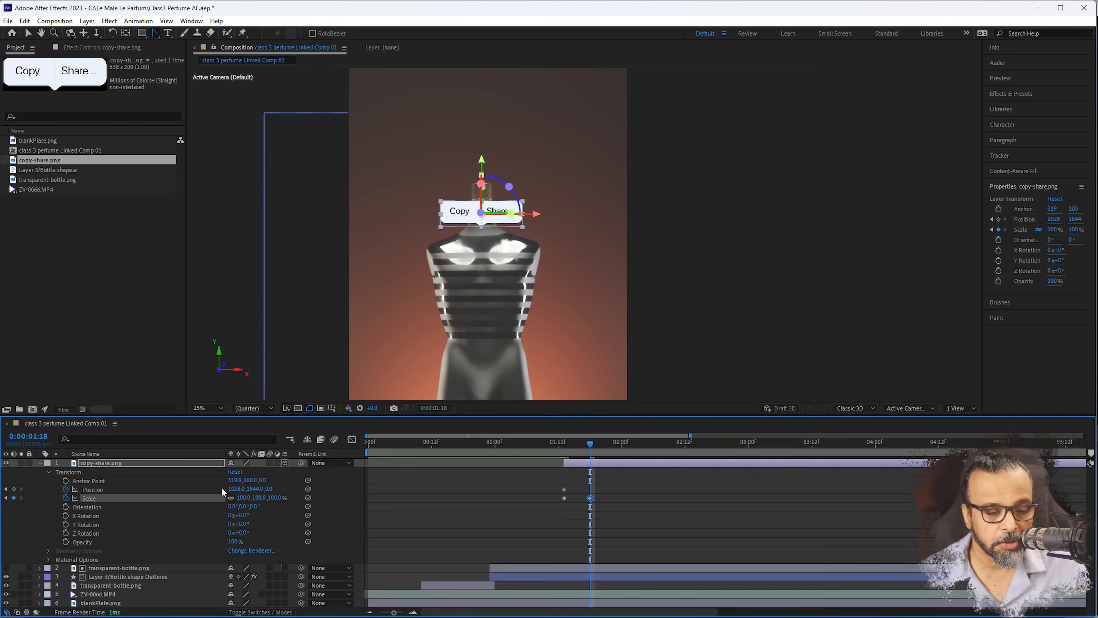
- Raise copy-share.png back above the cap at 0:00:01:18 with a Position keyframe of 1028, 1384, and preview the pop-up
left_click_drag(256, 493, 18, 489)
mouse_move(590, 443)
left_mouse_down()
mouse_move(556, 446)
mouse_move(593, 444)
left_mouse_up()
key("space")
key("space")
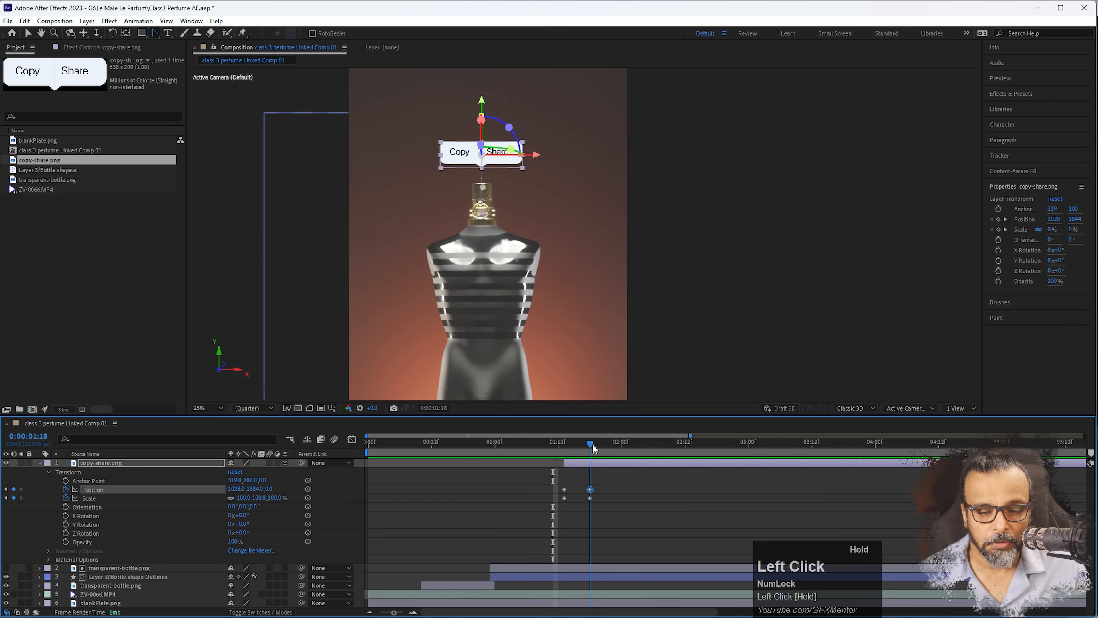
- Apply Easy Ease to all Position and Scale keyframes of copy-share.png and adjust the start of their speed curves in the Graph Editor
left_click_drag(598, 485, 558, 500)
key("F9")
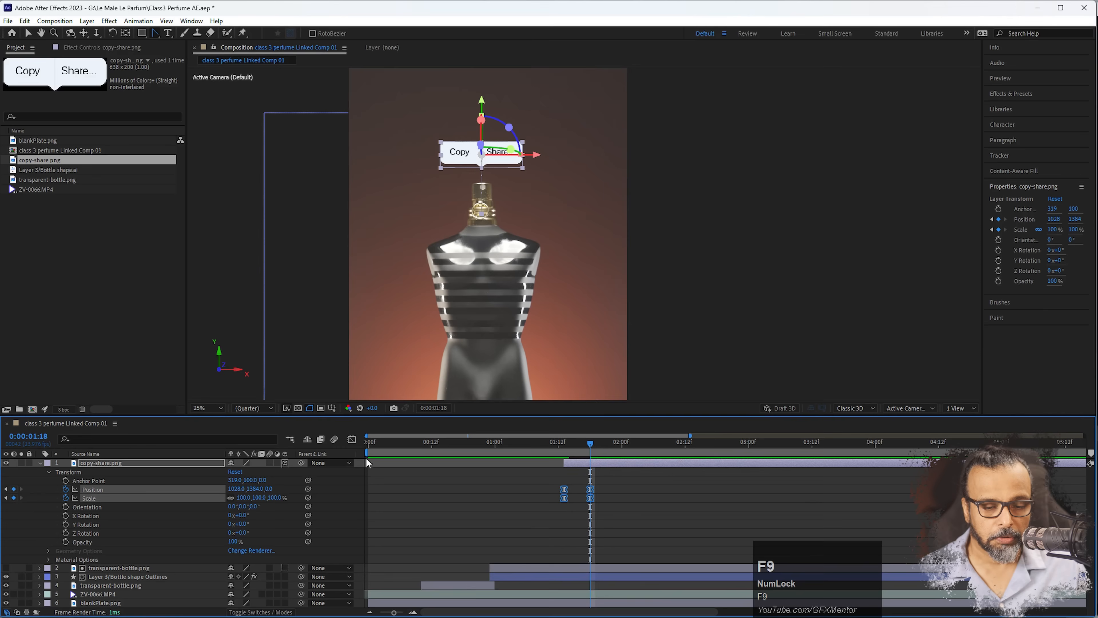
left_click(352, 439)
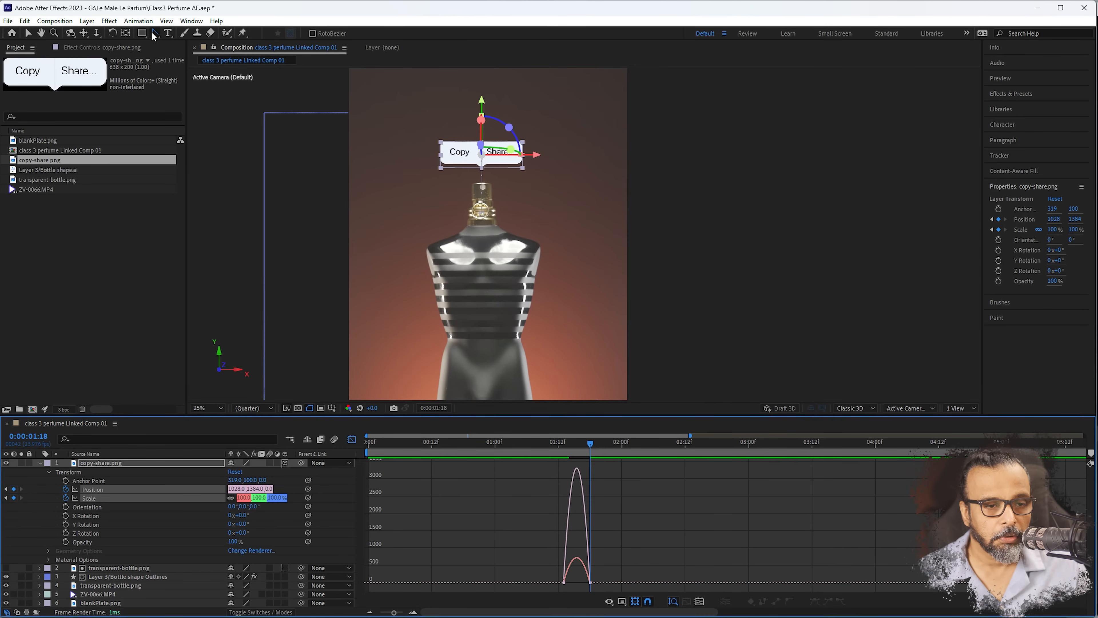
left_click(28, 33)
left_click_drag(572, 582, 574, 584)
- Deselect the layer, preview the eased bubble pop-up from 0:00:01:12, and return the timeline to the keyframe view
left_click(558, 442)
left_click(729, 297)
key("space")
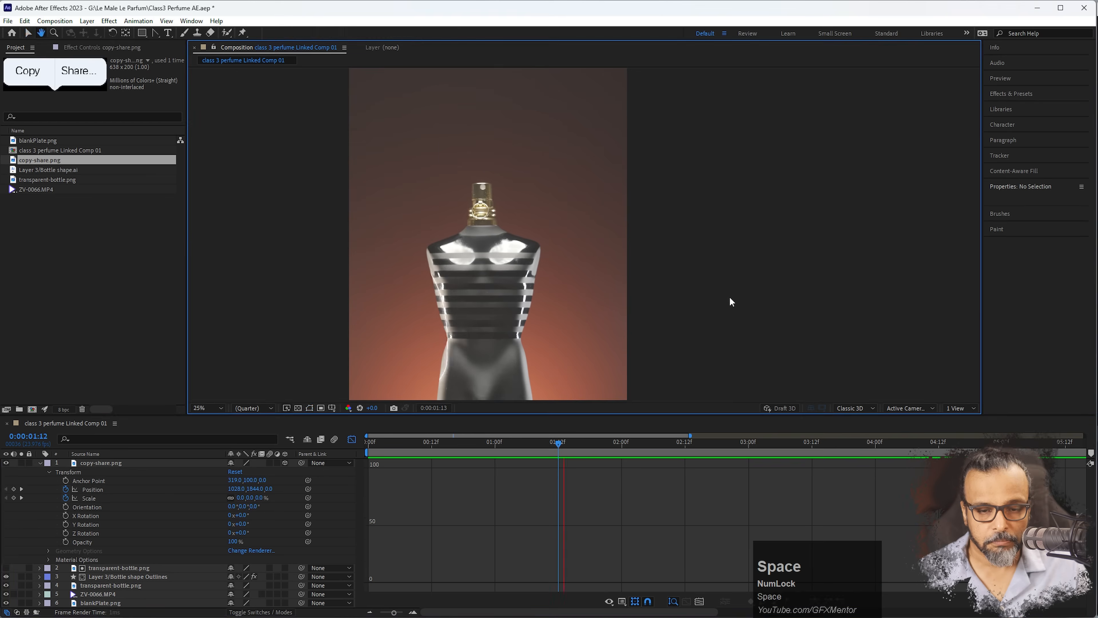
left_click(352, 440)
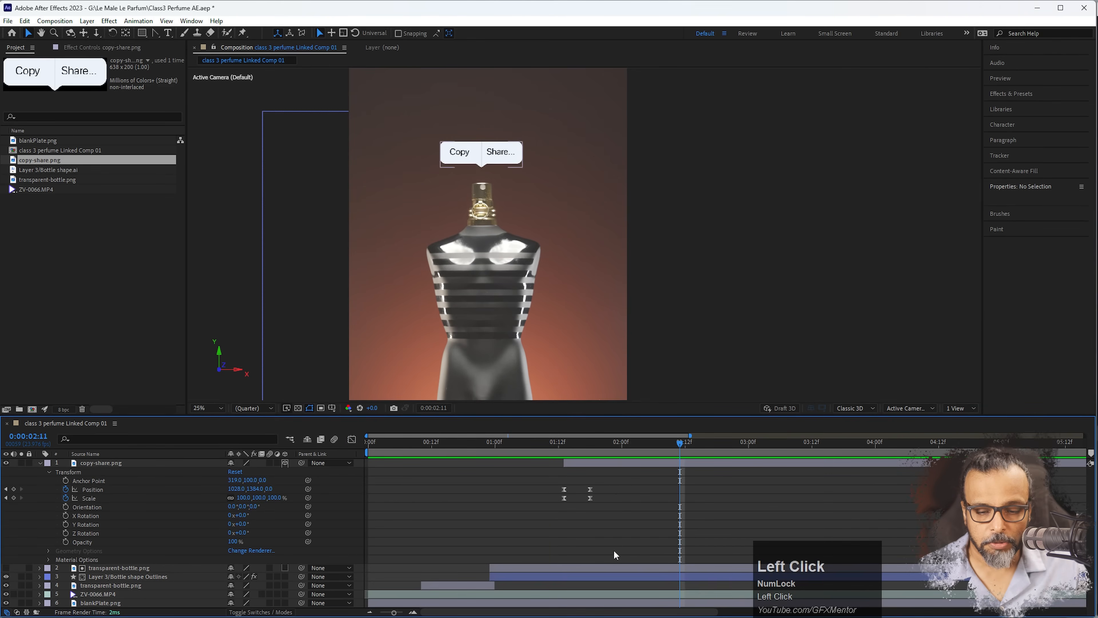
- Move the final Position and Scale keyframes of copy-share.png to 0:00:01:20, then shift the Position speed peak toward the start and preview it
mouse_move(607, 484)
left_mouse_down()
mouse_move(593, 505)
mouse_move(604, 501)
left_mouse_up()
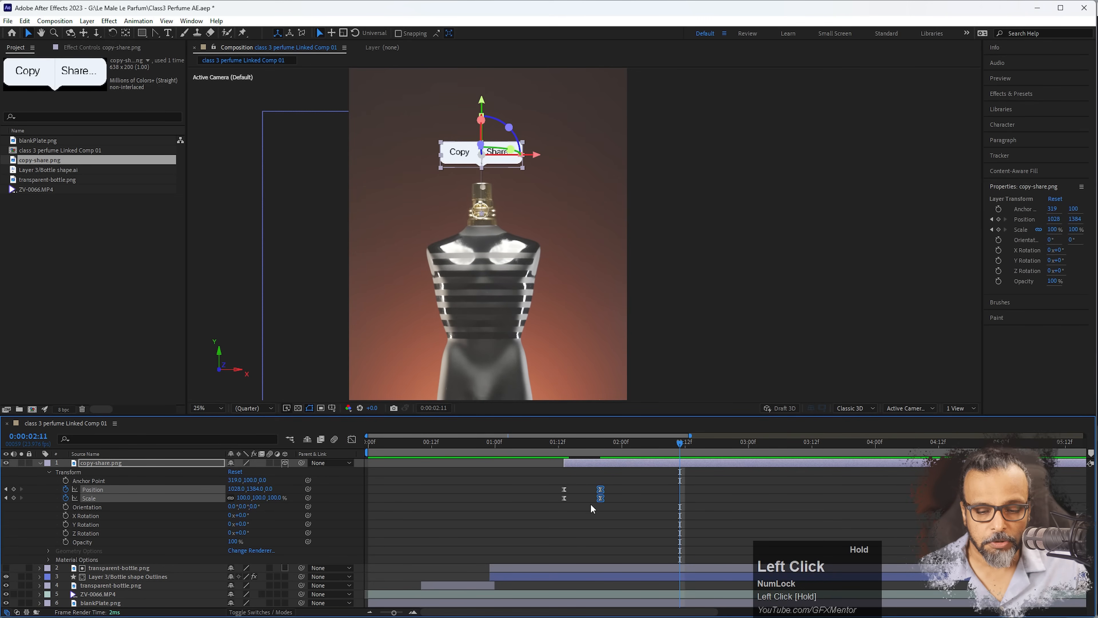
left_click(193, 495)
left_click(92, 489)
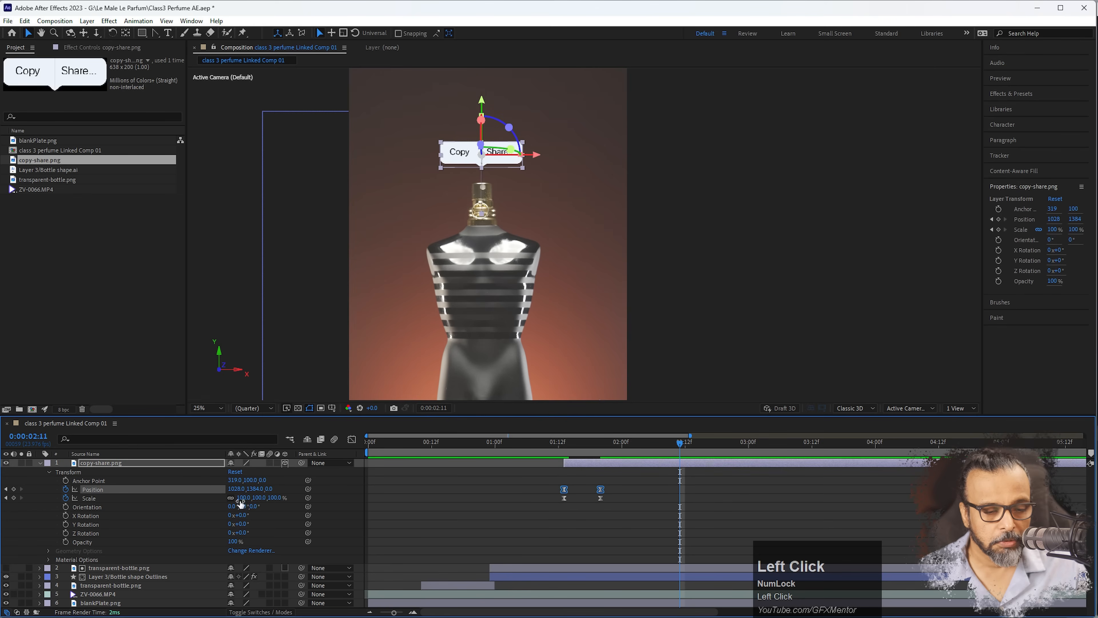
left_click(351, 439)
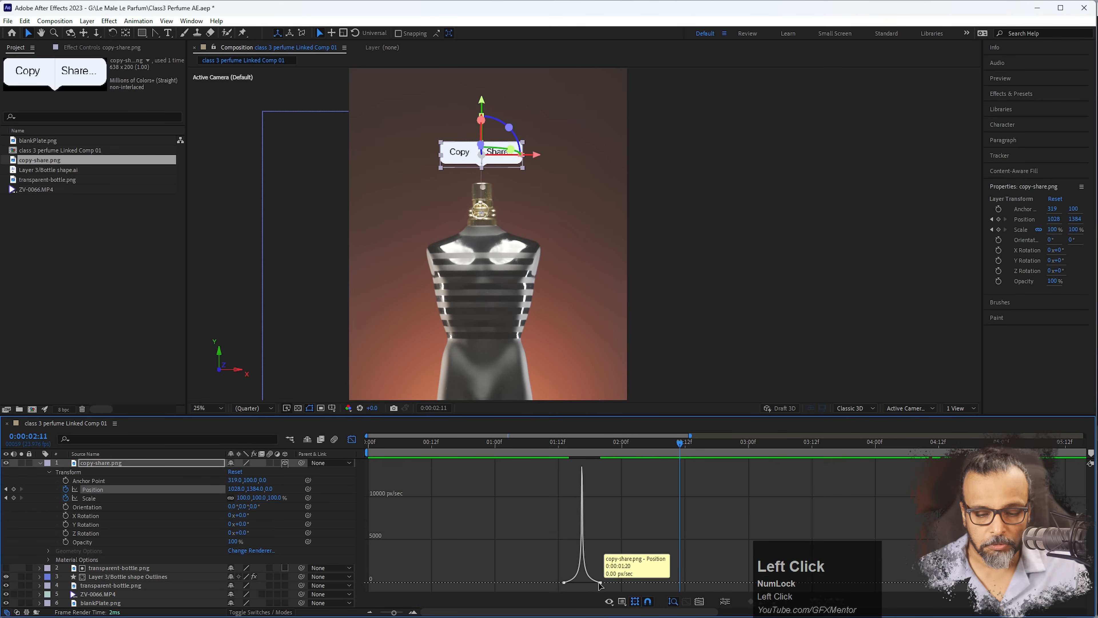
left_click(580, 584)
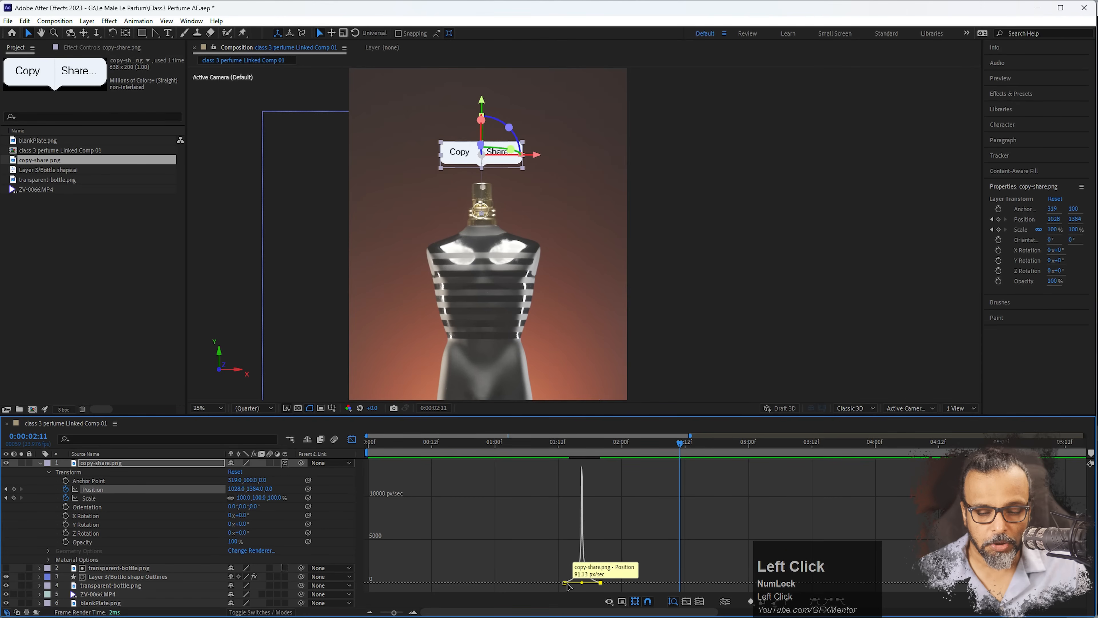
left_click_drag(580, 583, 570, 582)
key("space")
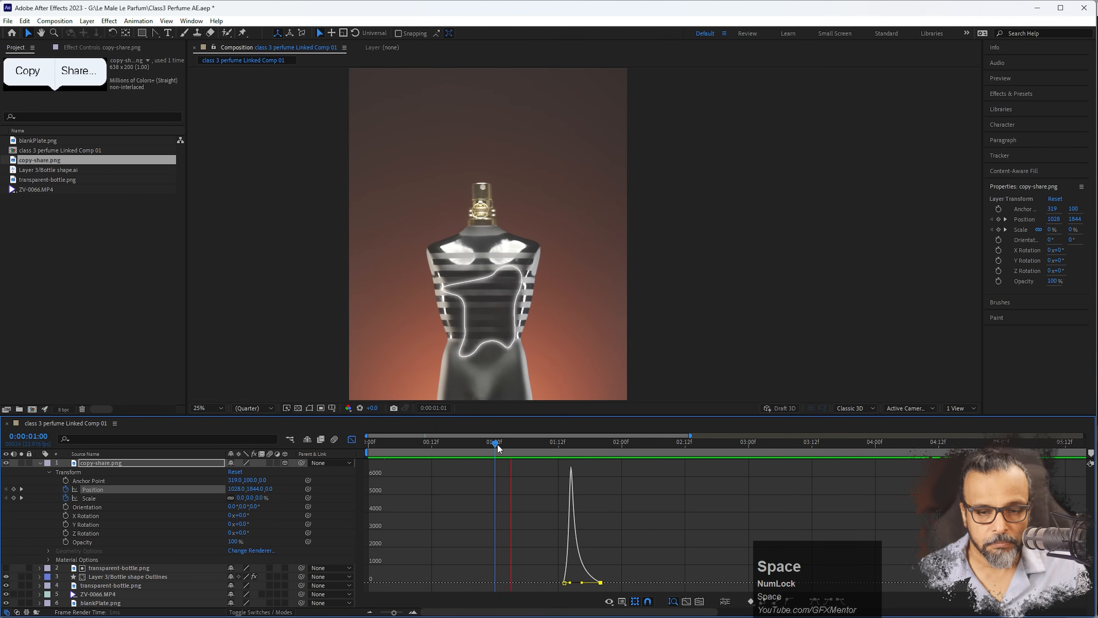
left_click(503, 448)
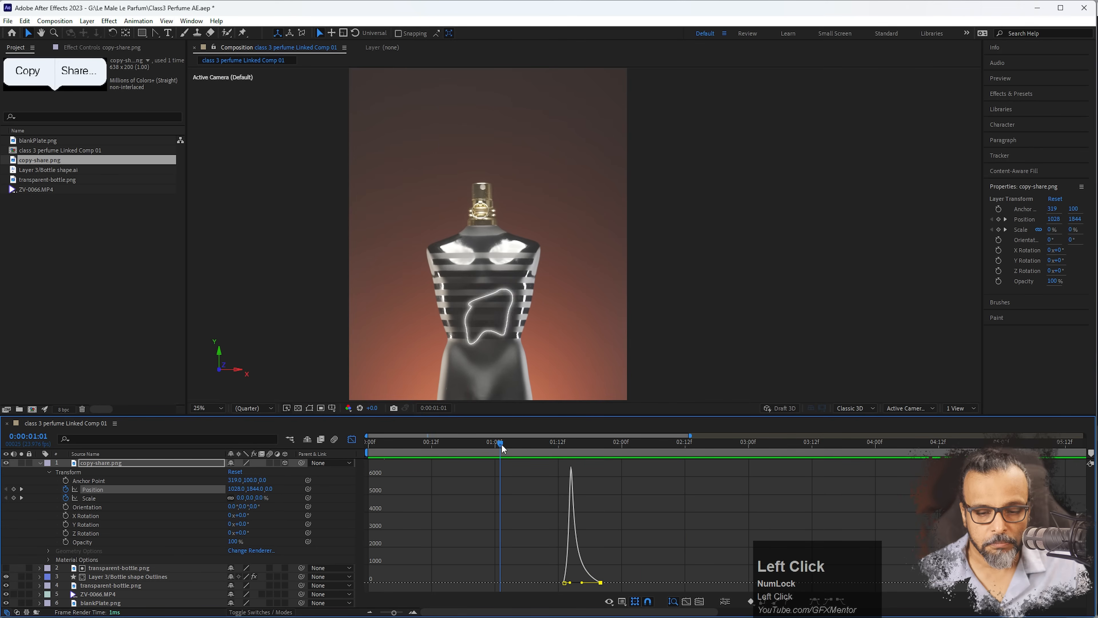
- Set the current time to 0:00:01:21, collapse and deselect copy-share.png, and return the timeline to the keyframe view
left_click(606, 442)
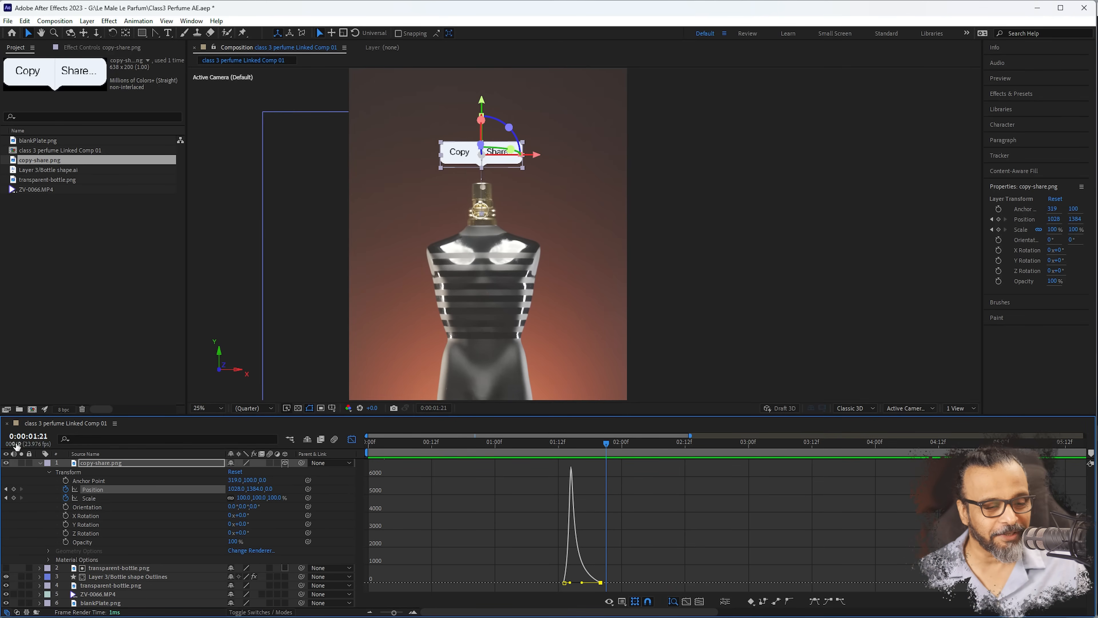
left_click(40, 463)
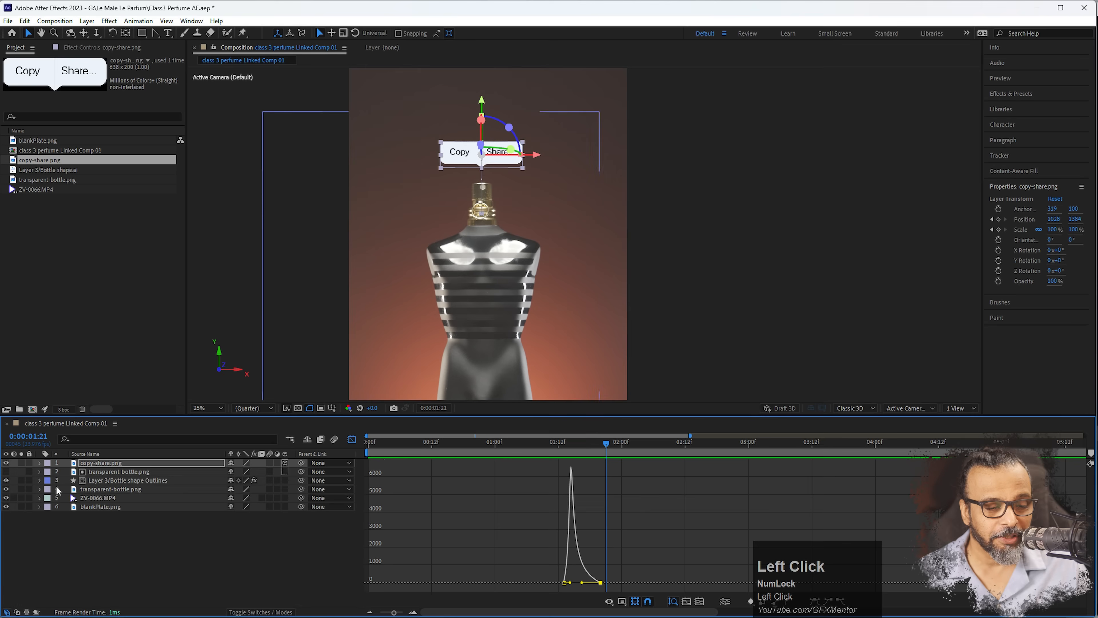
left_click(84, 527)
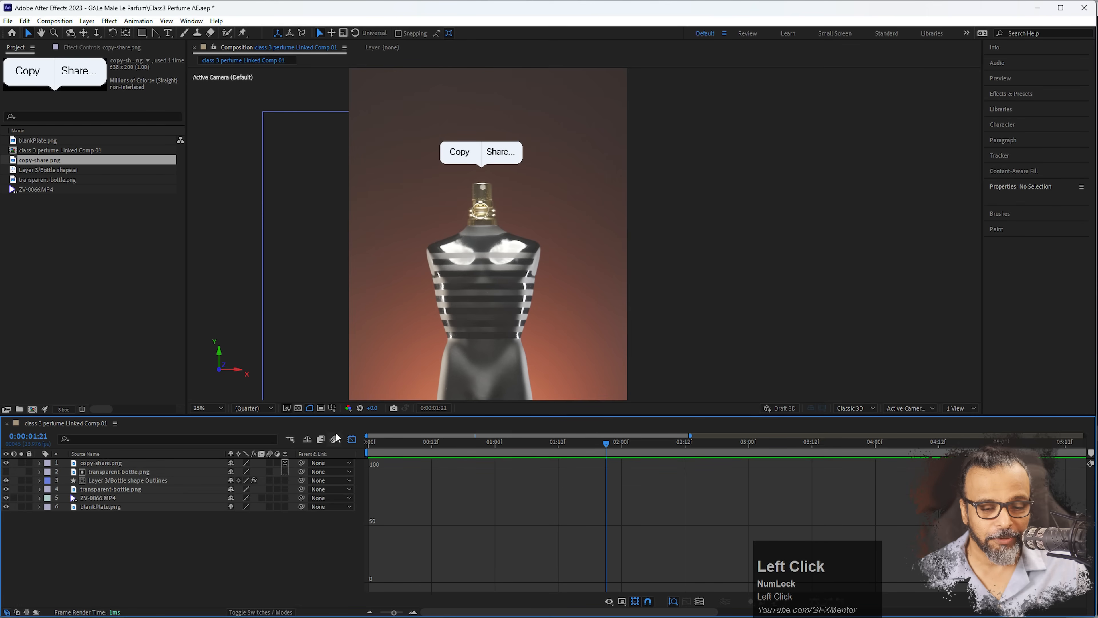
left_click(351, 440)
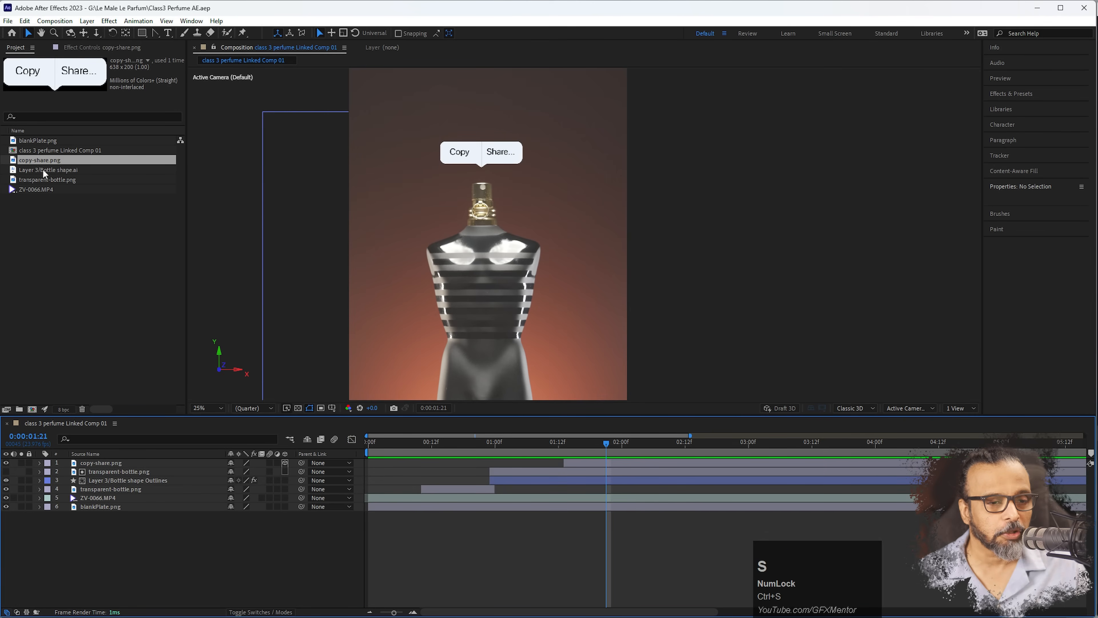
left_click(49, 208)
left_click(43, 172)
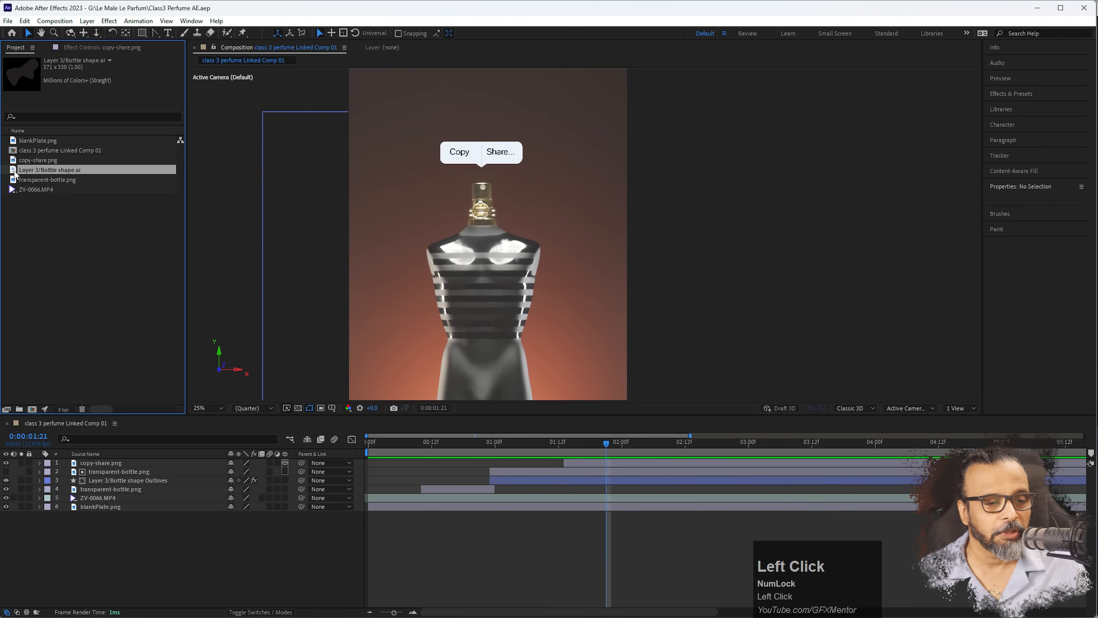
left_click_drag(15, 173, 52, 437)
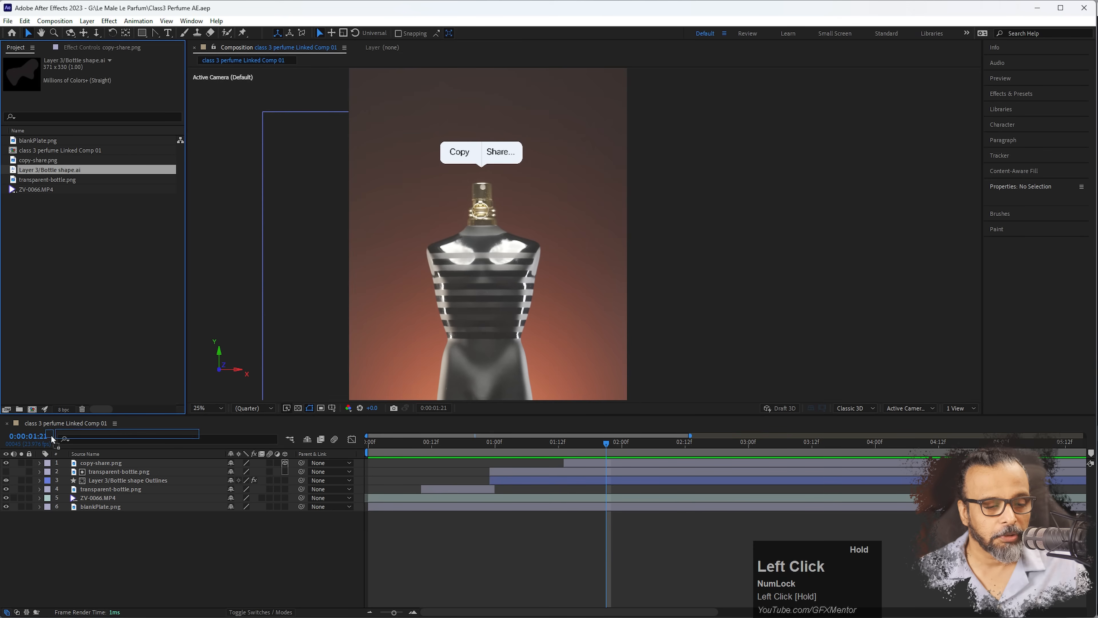
- Import only Layer 2 of Bottle shape.ai into the project as footage
double_click(86, 259)
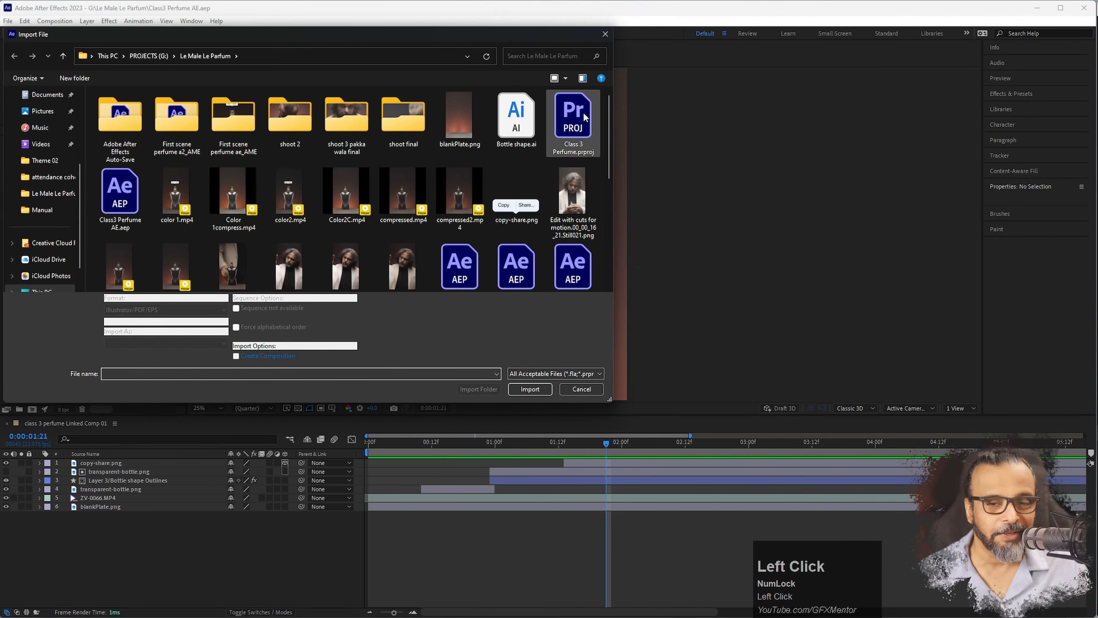
left_click(516, 119)
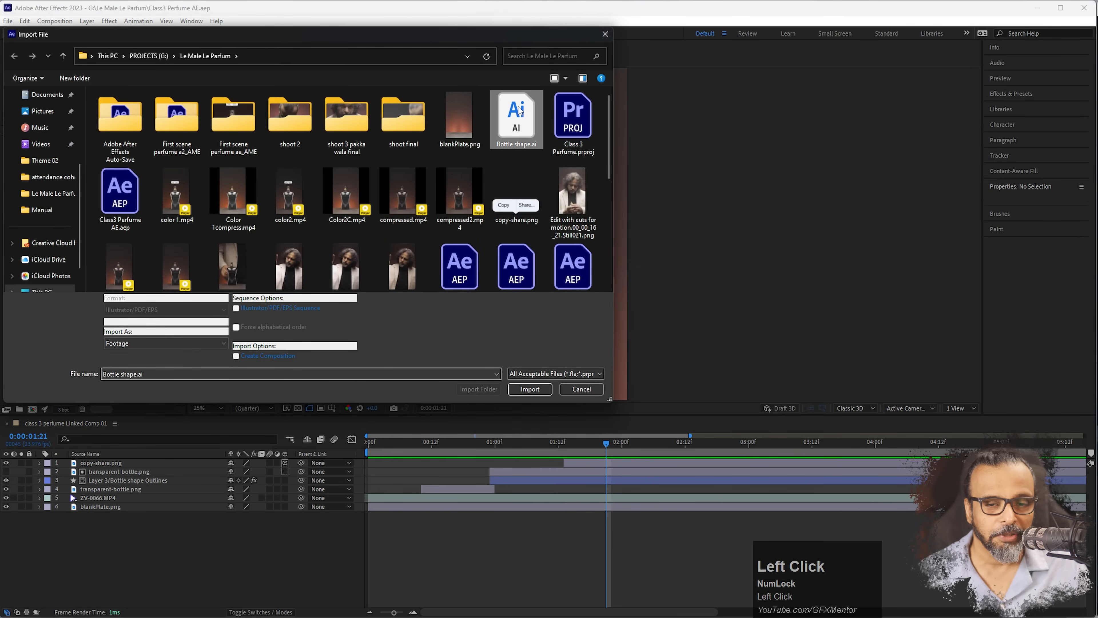
left_click(531, 388)
left_click(298, 233)
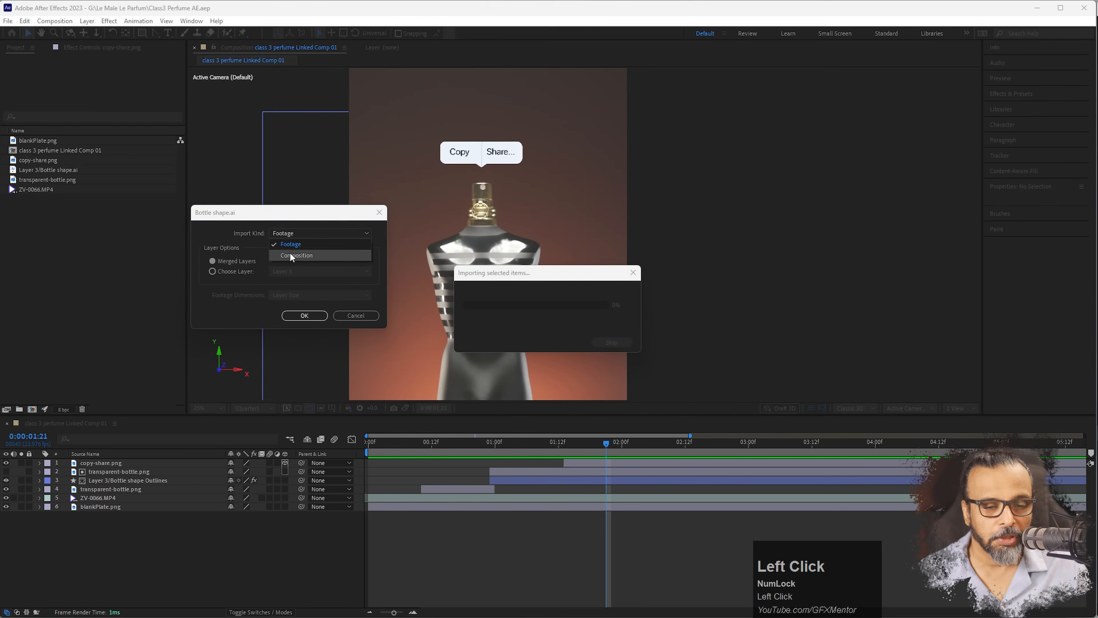
left_click(287, 244)
left_click(228, 271)
left_click(286, 271)
left_click(299, 293)
left_click(303, 317)
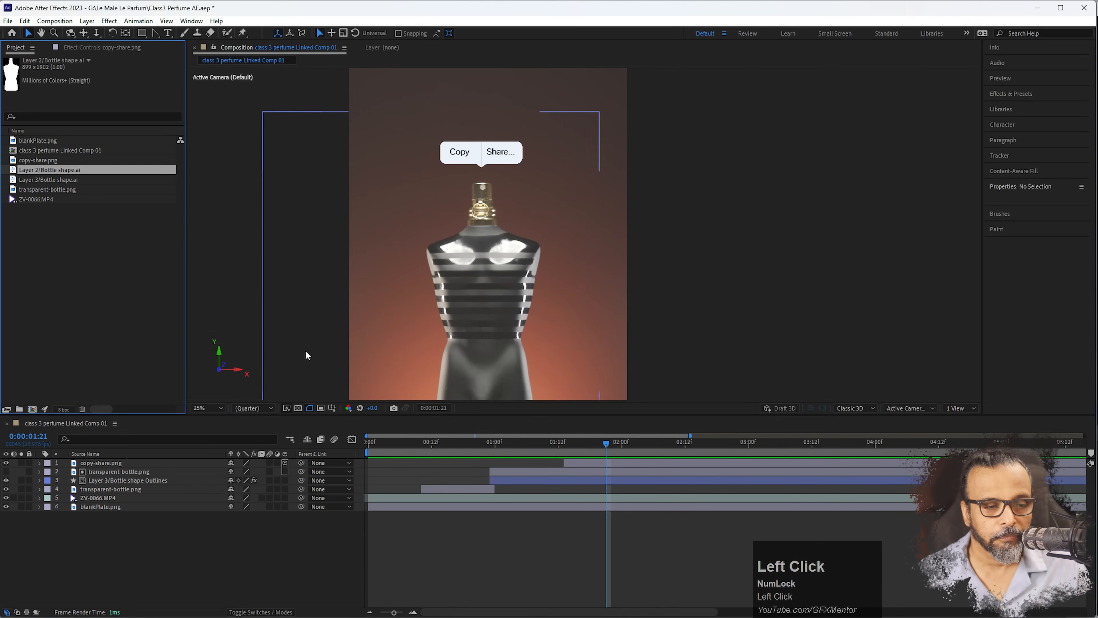
- Add Layer 2/Bottle shape.ai as the top layer starting at 0:00:01:21 and align it over the bottle at about 1052, 2552
left_click_drag(17, 173, 52, 464)
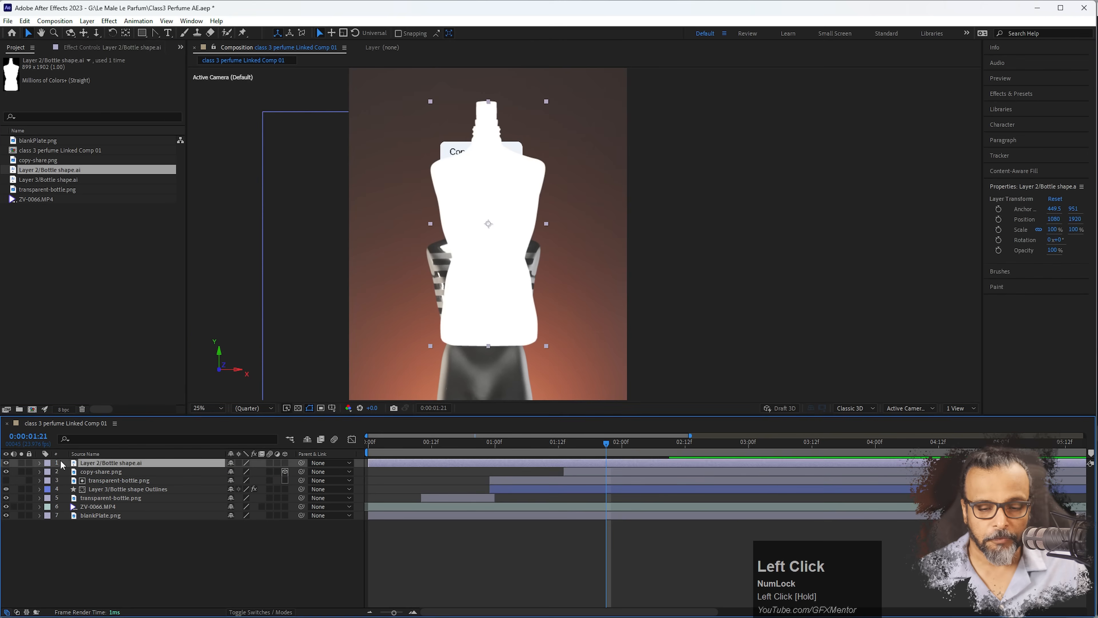
key("bracketleft")
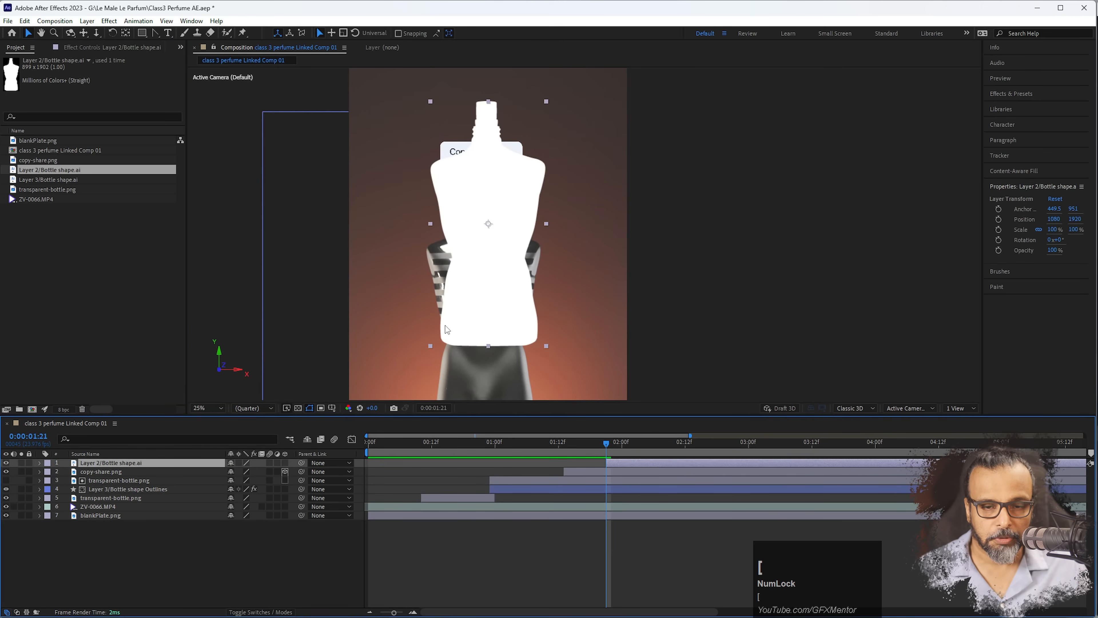
left_click_drag(499, 189, 494, 269)
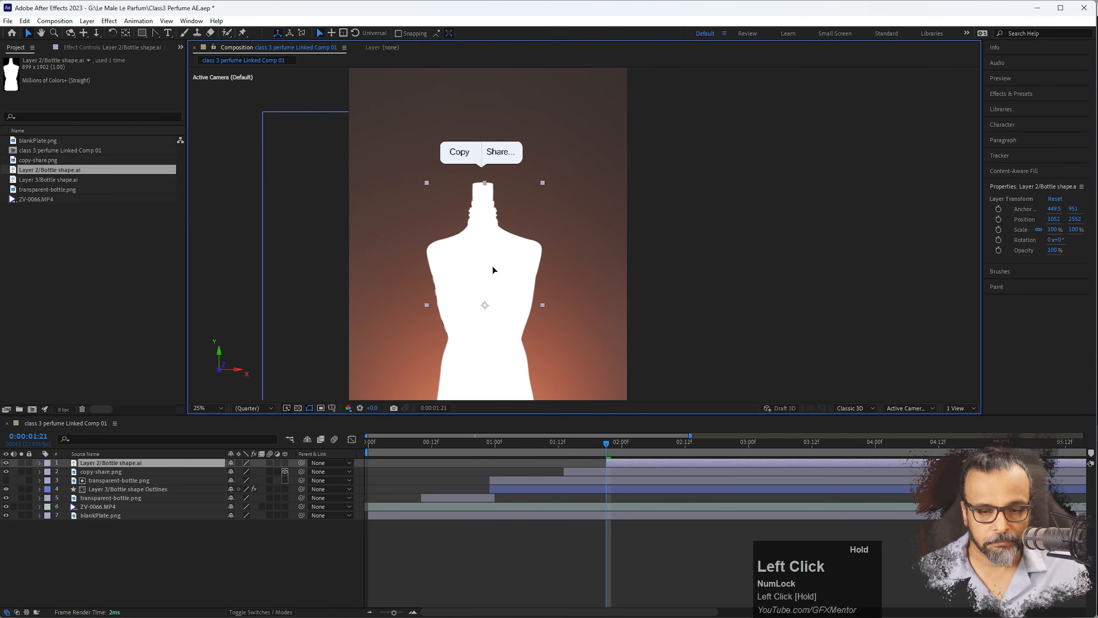
left_click_drag(473, 343, 472, 269)
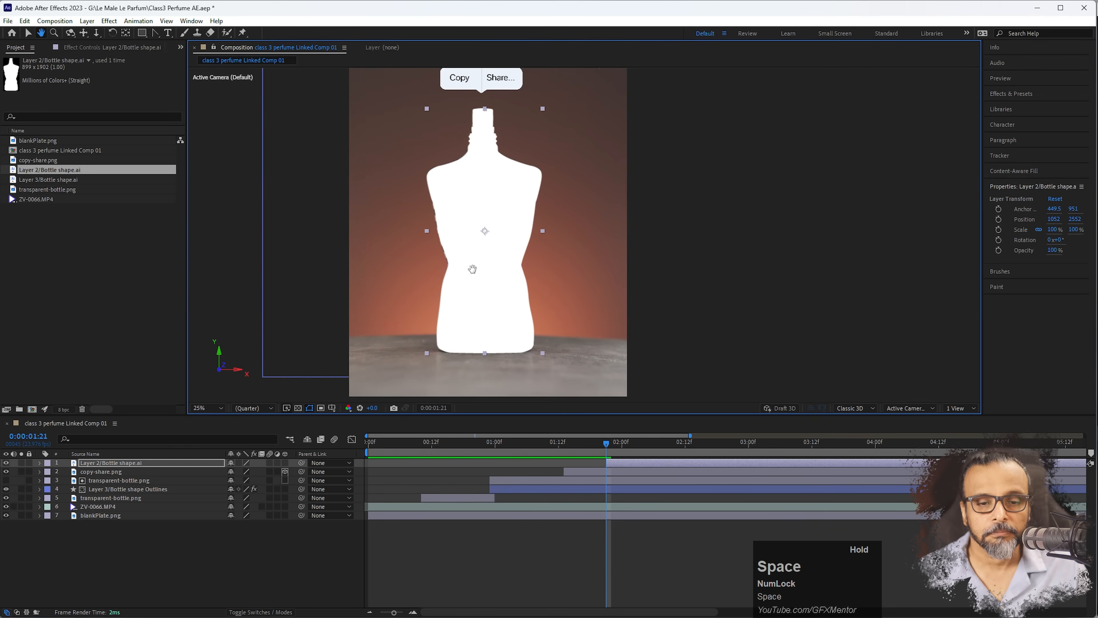
- Create shapes from the Layer 2/Bottle shape.ai vector layer and delete the original .ai layer from the composition
right_click(95, 464)
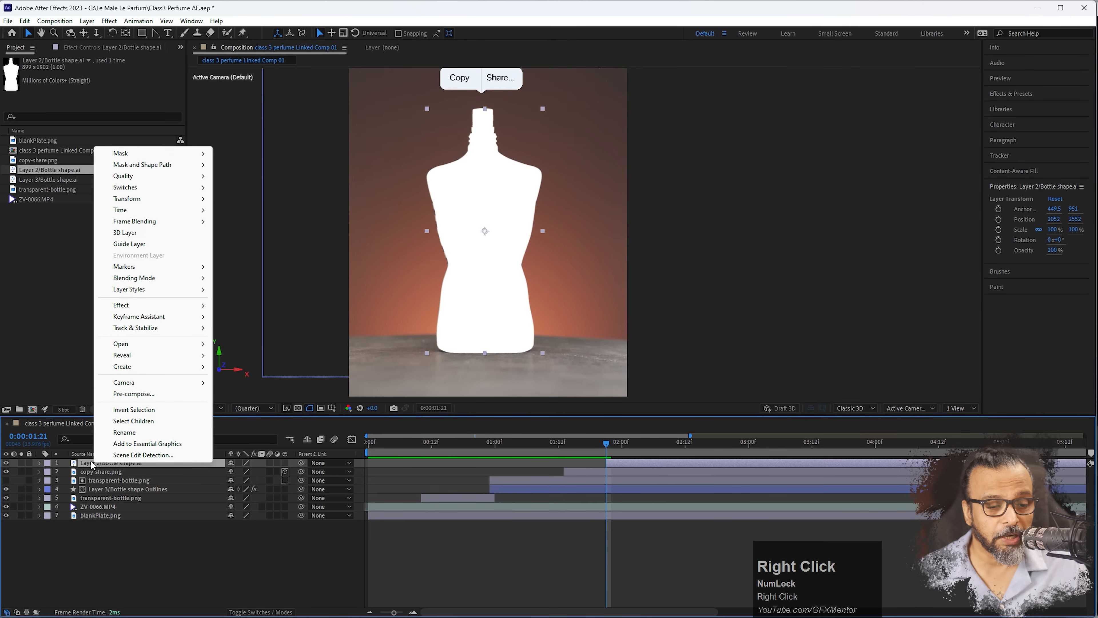
left_click(138, 367)
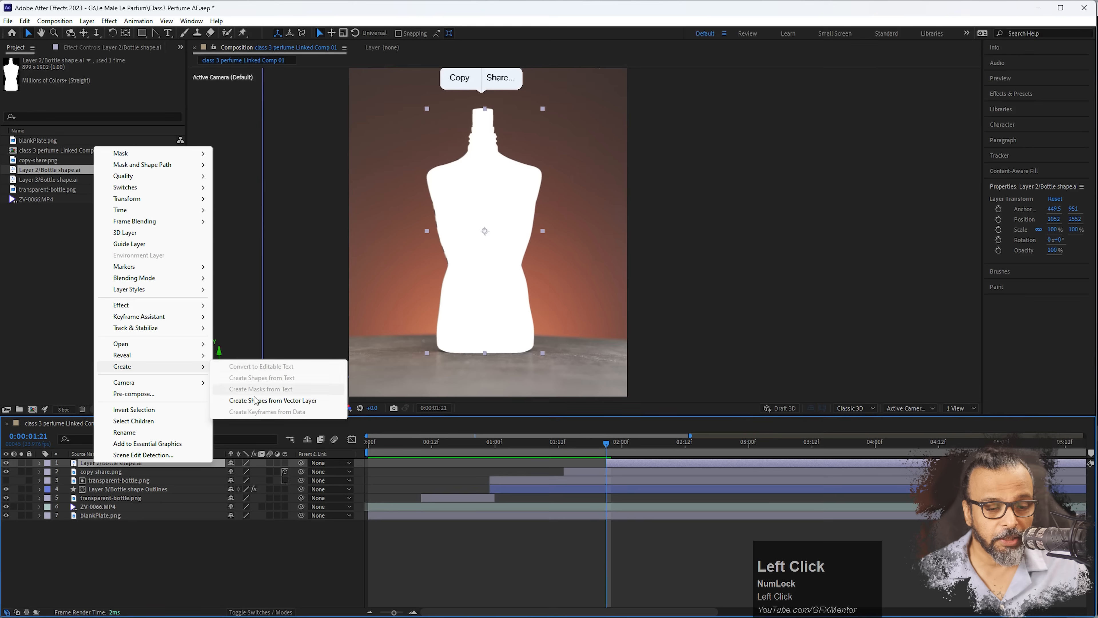
left_click(265, 400)
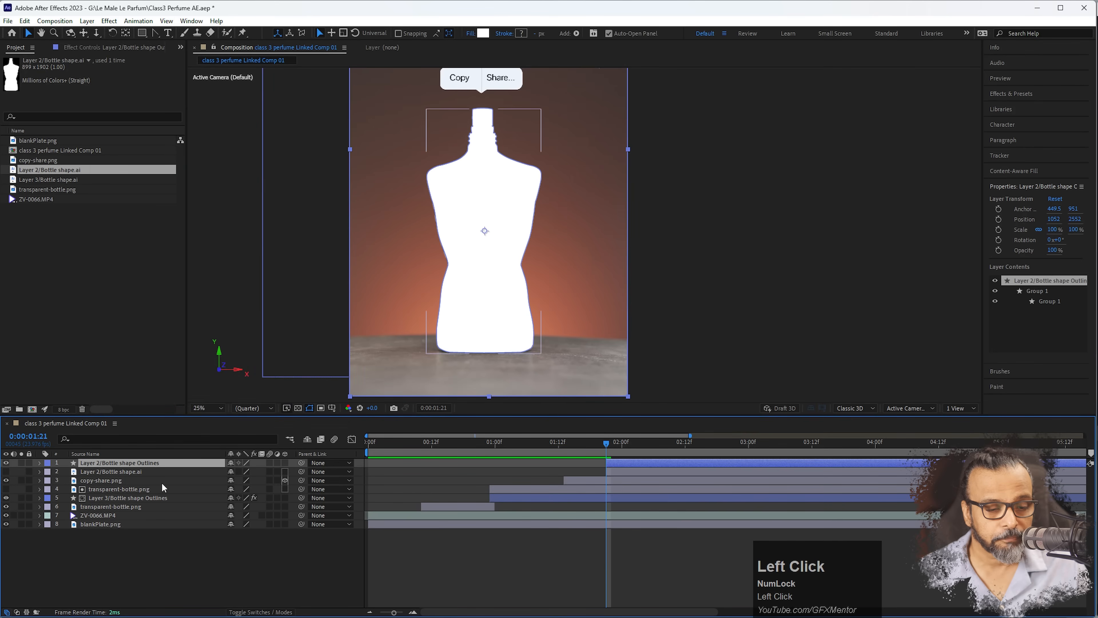
left_click(124, 473)
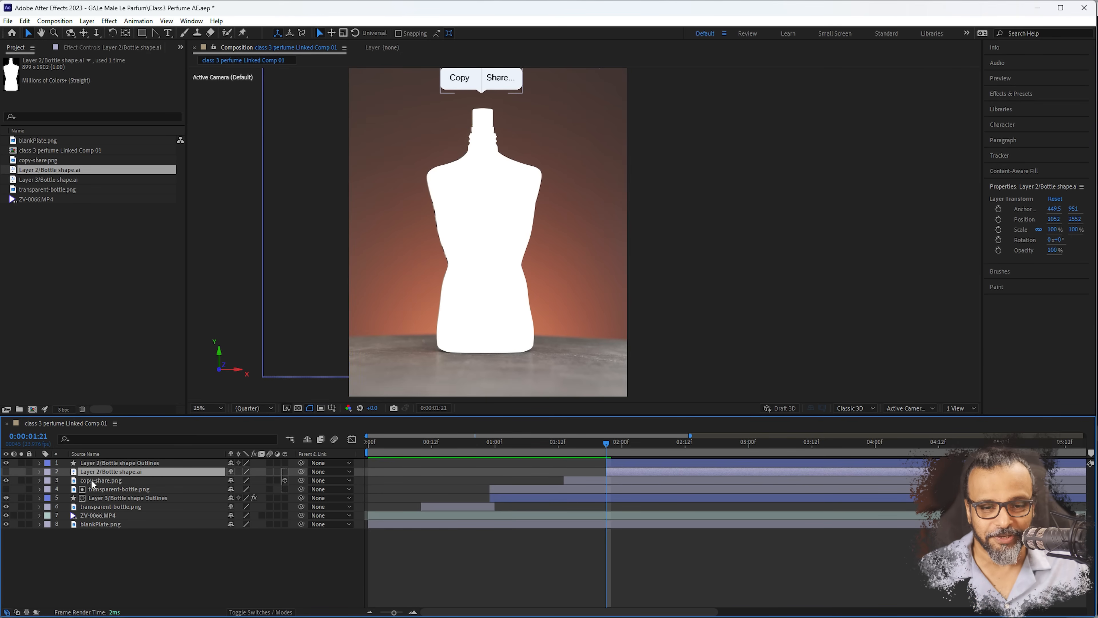
key("Delete")
- Reduce Group 1 of Layer 2/Bottle shape Outlines to Path 1 by deleting the item below it, Merge Paths 1 and Fill 1
left_click(39, 463)
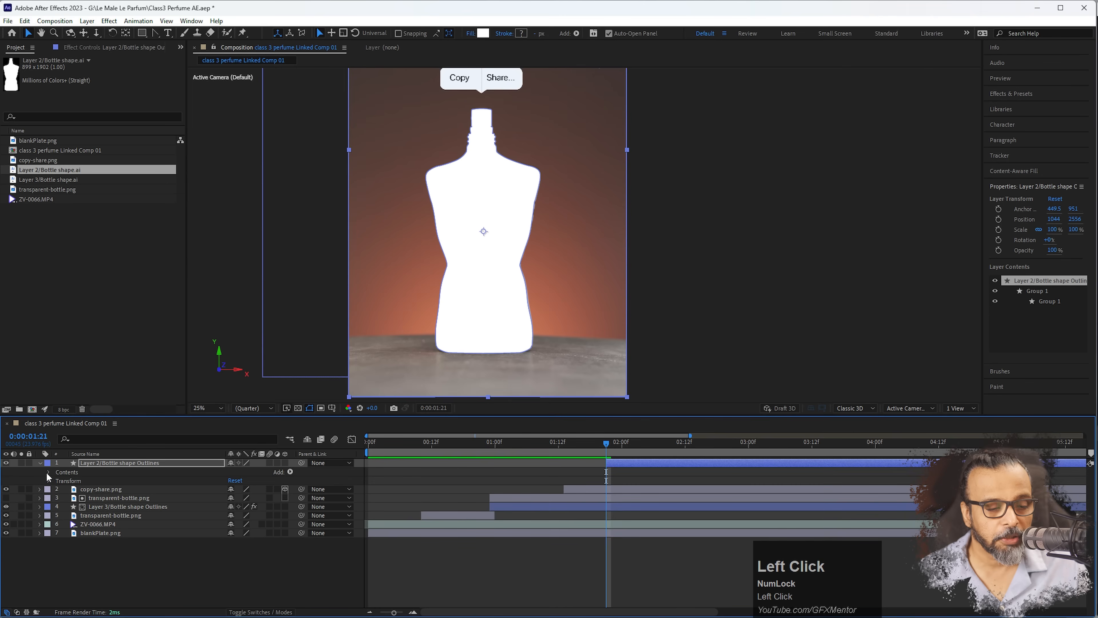
left_click(48, 472)
left_click(57, 481)
left_click(86, 498)
key("Delete")
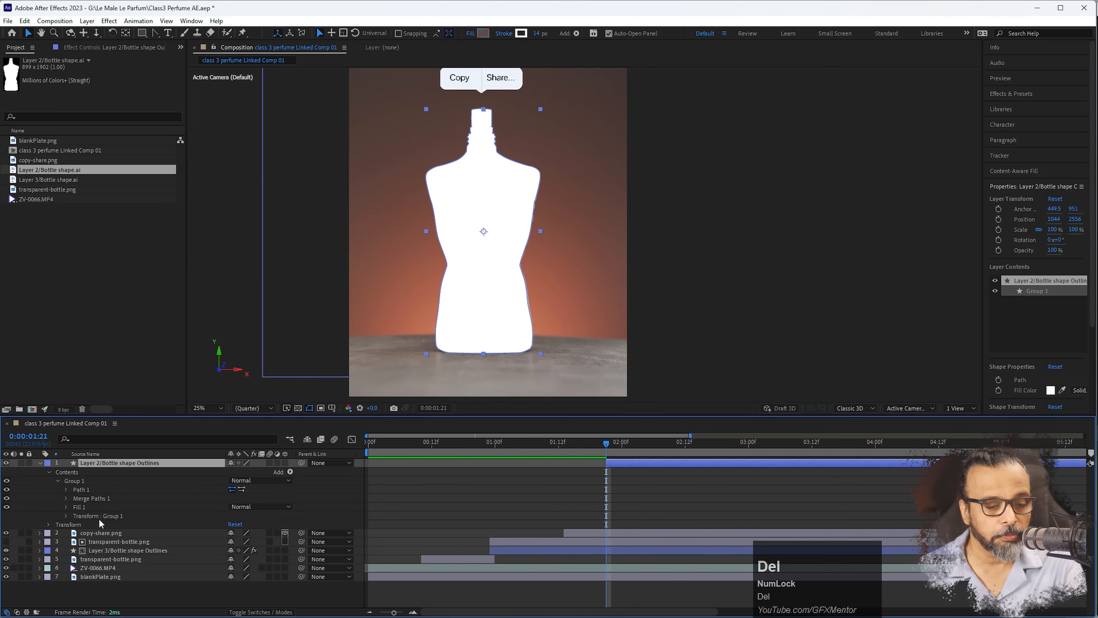
left_click(94, 499)
key("Delete")
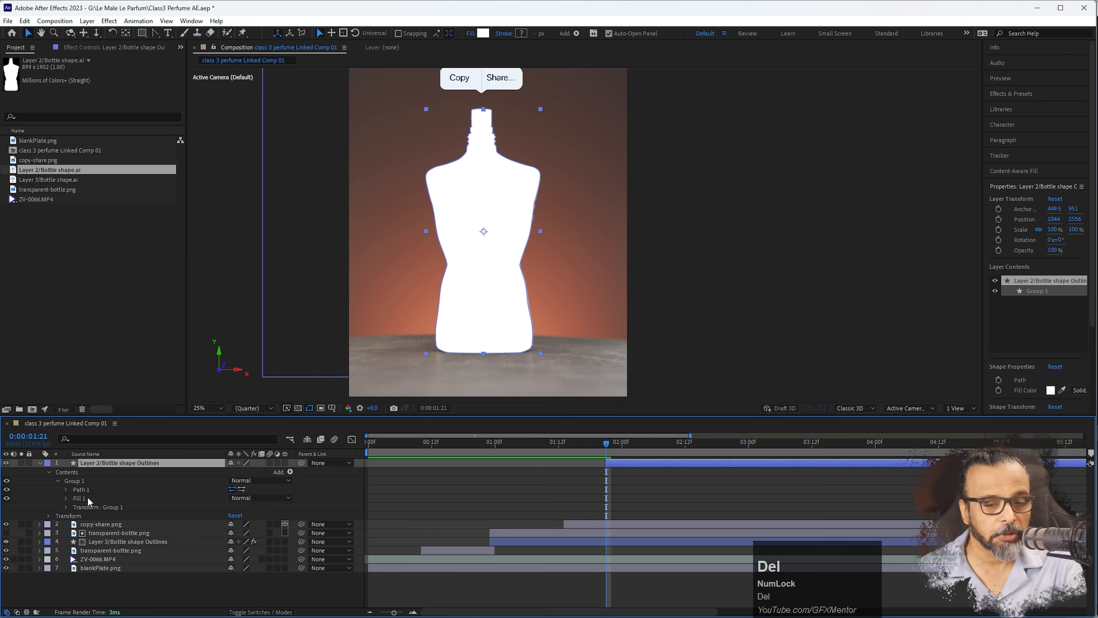
left_click(83, 499)
key("Delete")
- Add a white Stroke with a width of 13 and a Trim Paths operator to Group 1 of Layer 2/Bottle shape Outlines
left_click(86, 492)
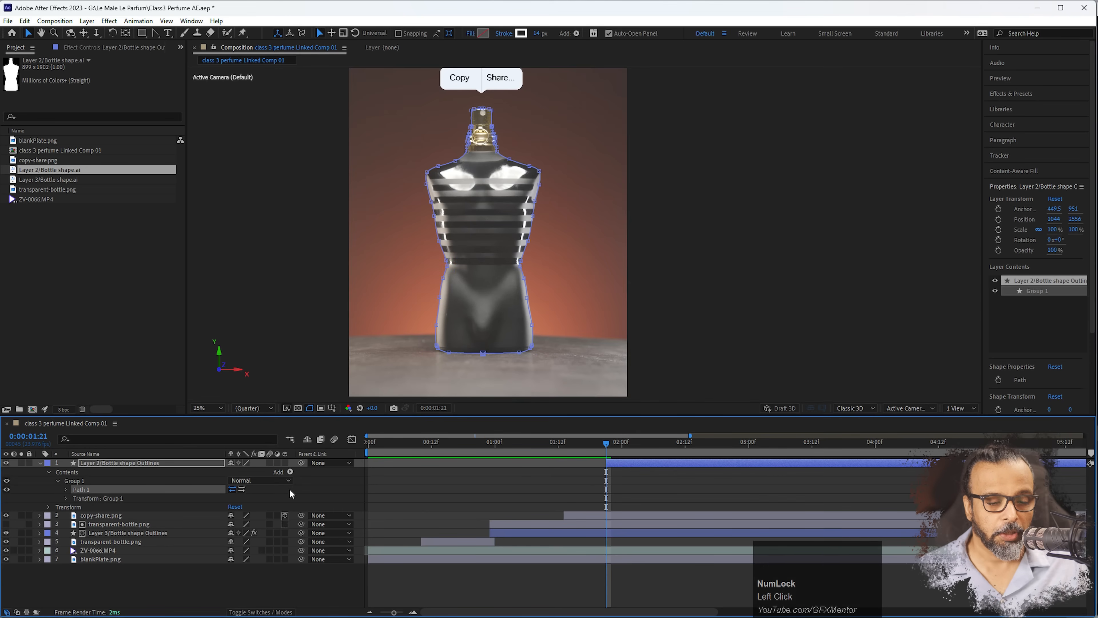
left_click(290, 472)
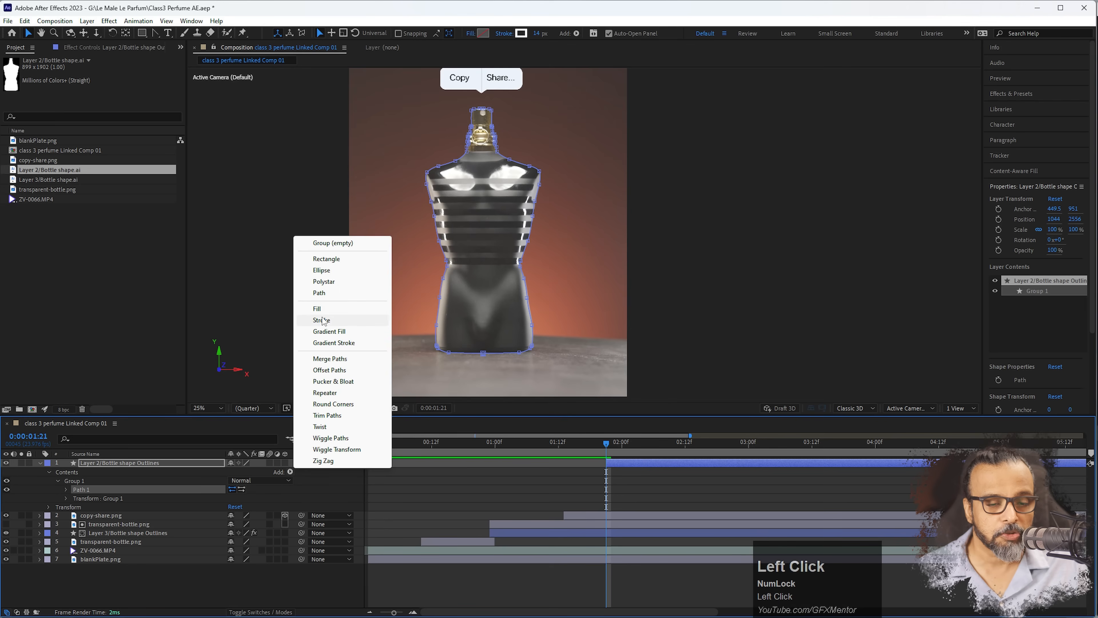
left_click(322, 320)
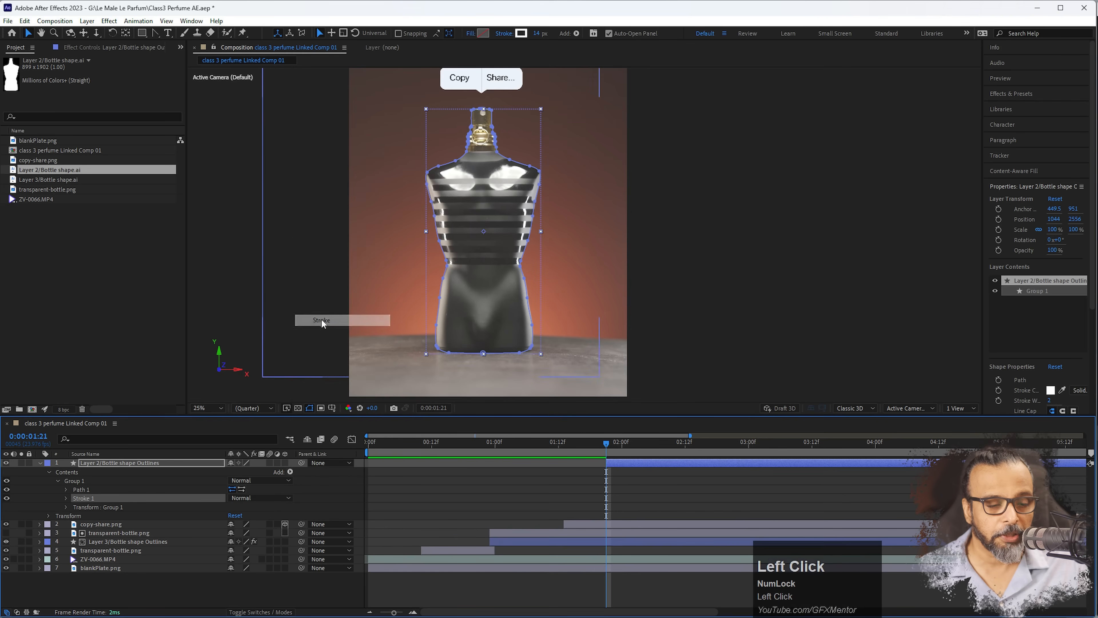
left_click(65, 498)
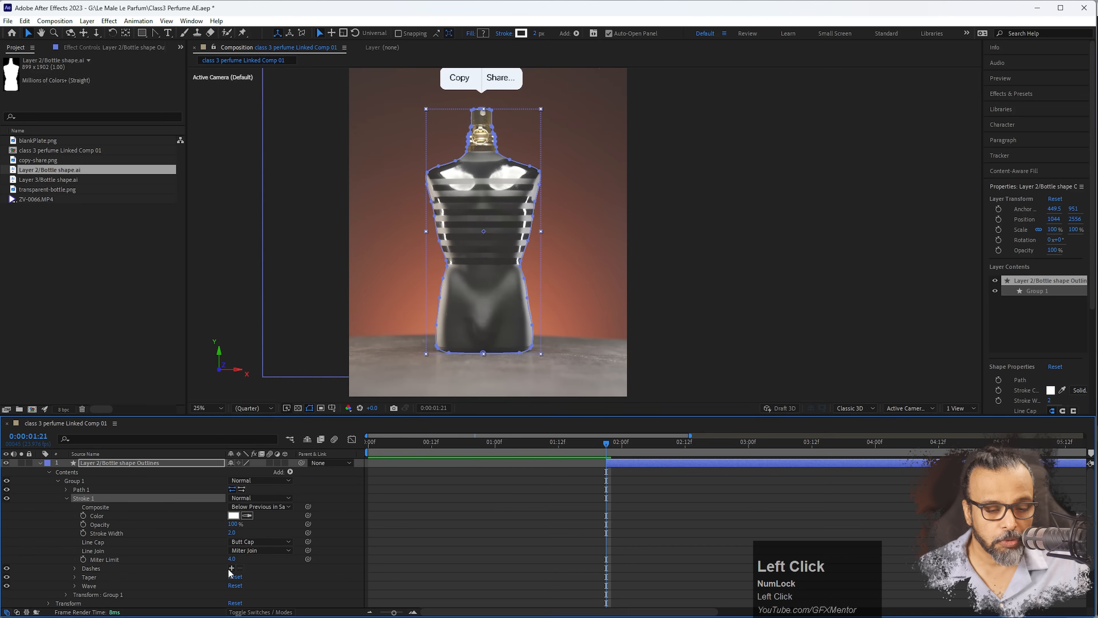
left_click_drag(231, 532, 240, 527)
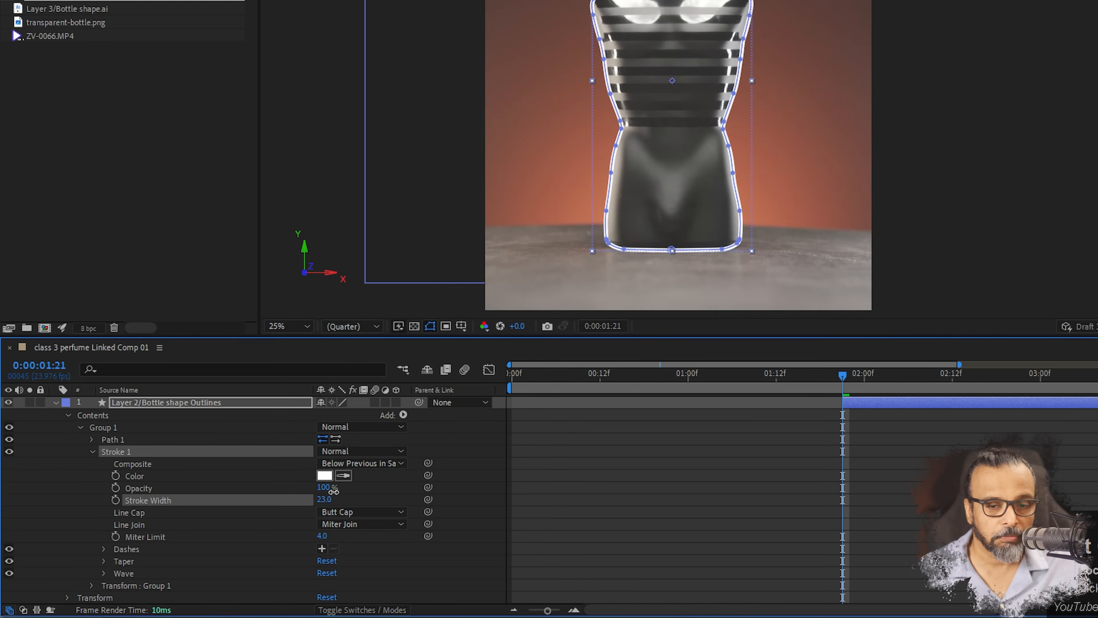
left_click_drag(334, 491, 324, 493)
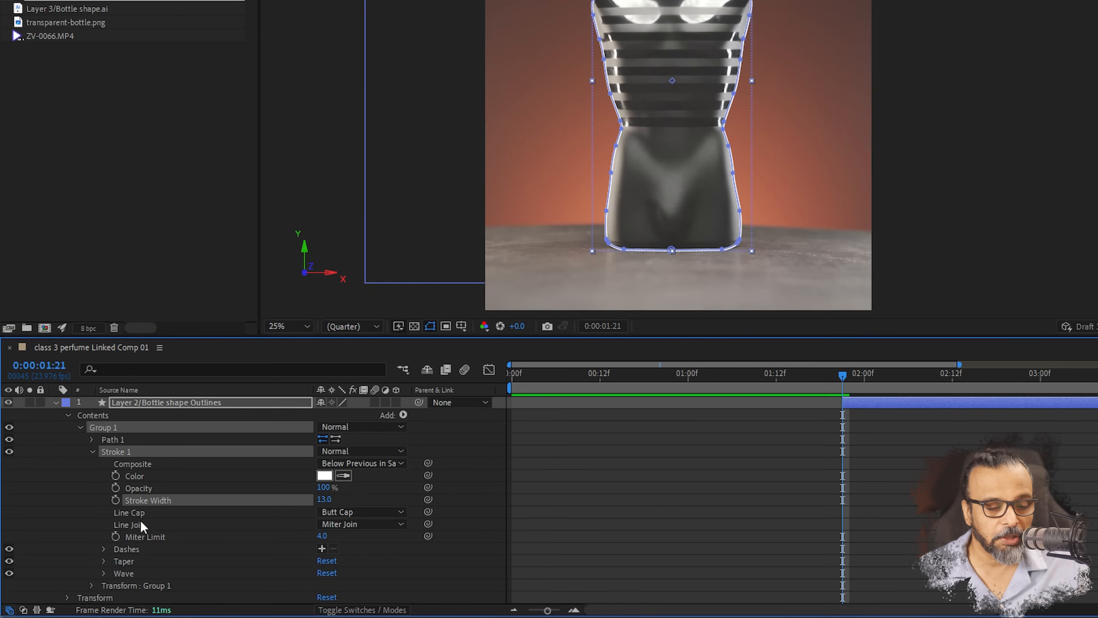
left_click(404, 415)
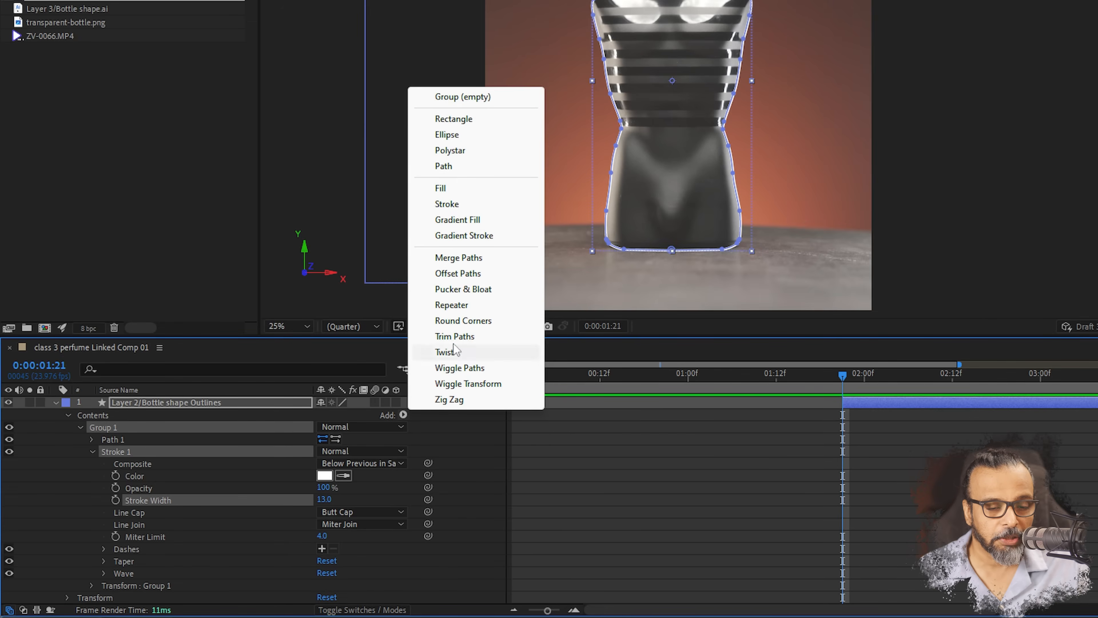
left_click(470, 336)
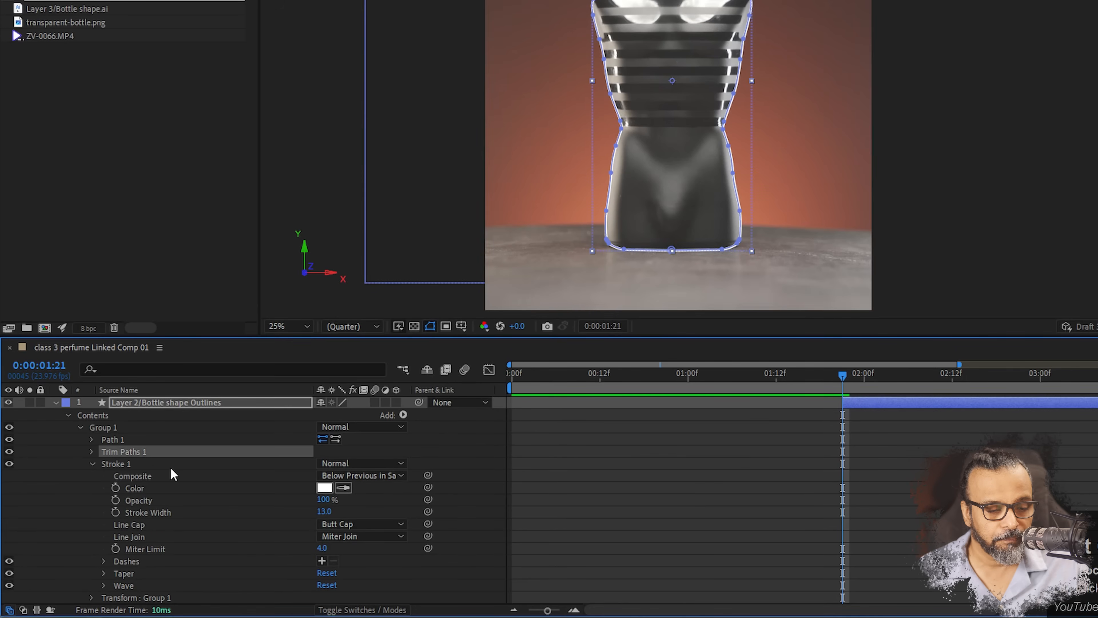
- Set the End of Trim Paths 1 to 57% and its Offset to 290° on Layer 2/Bottle shape Outlines
left_click(91, 452)
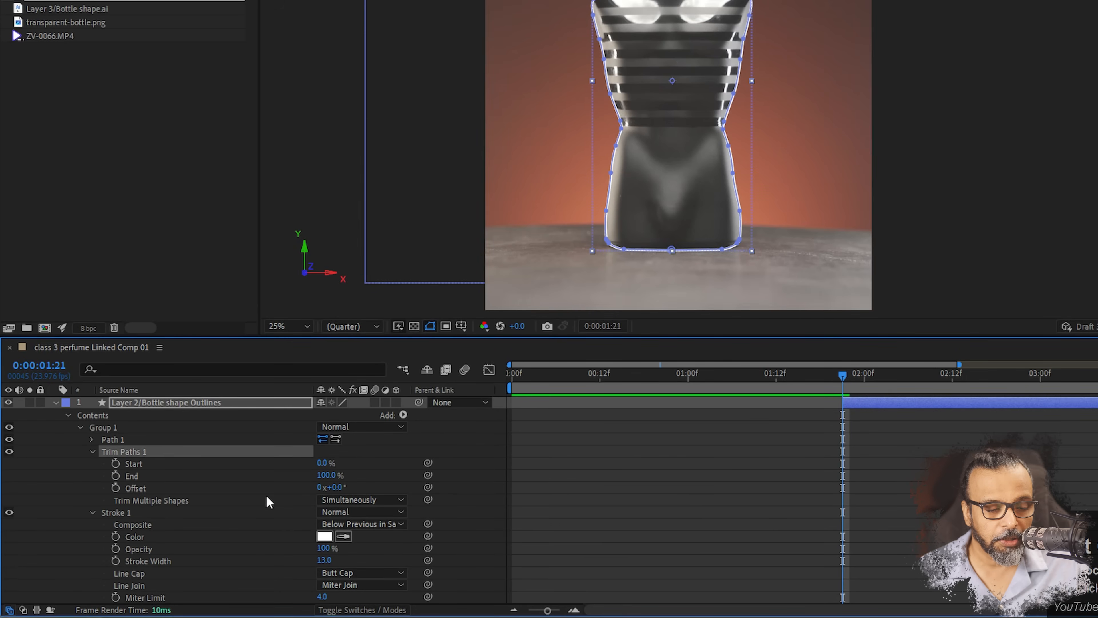
left_click_drag(327, 475, 295, 471)
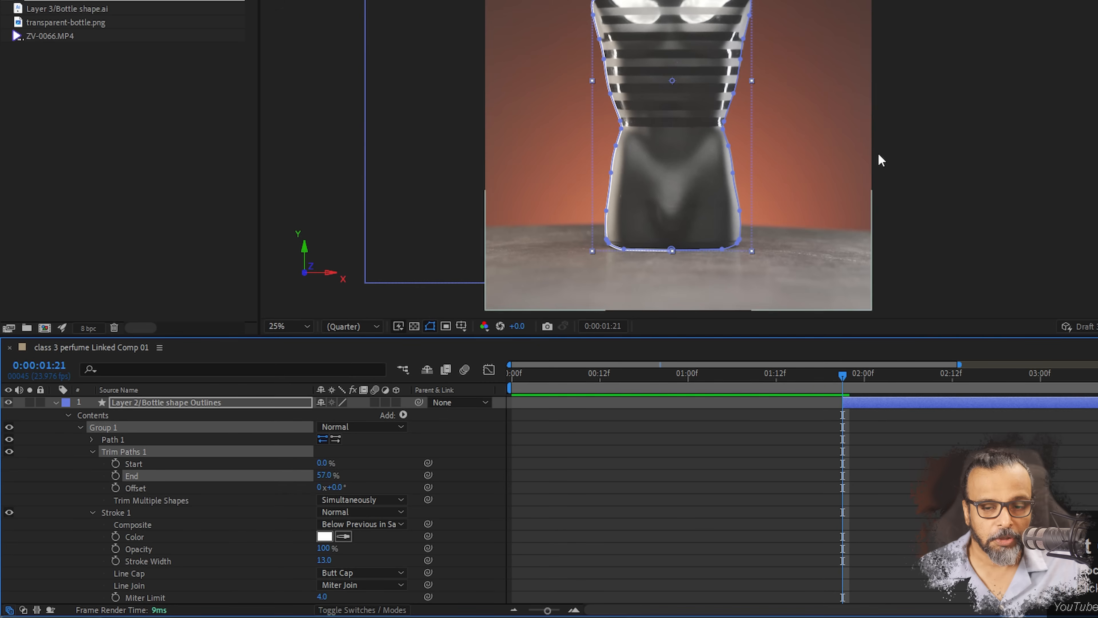
left_click(973, 110)
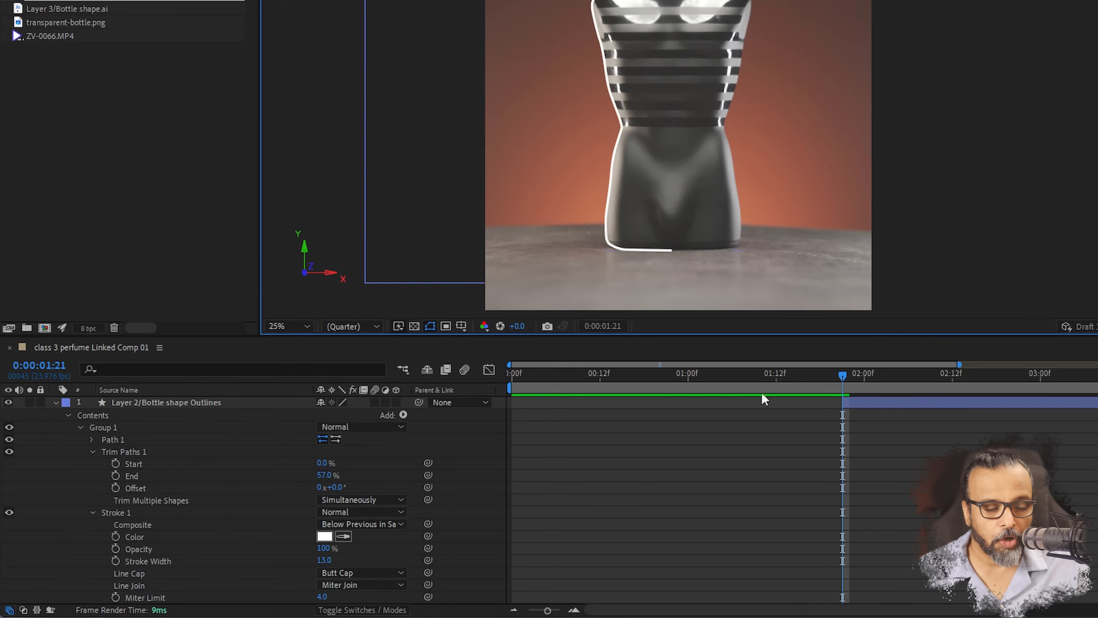
left_click_drag(338, 487, 702, 464)
left_click_drag(621, 465, 520, 460)
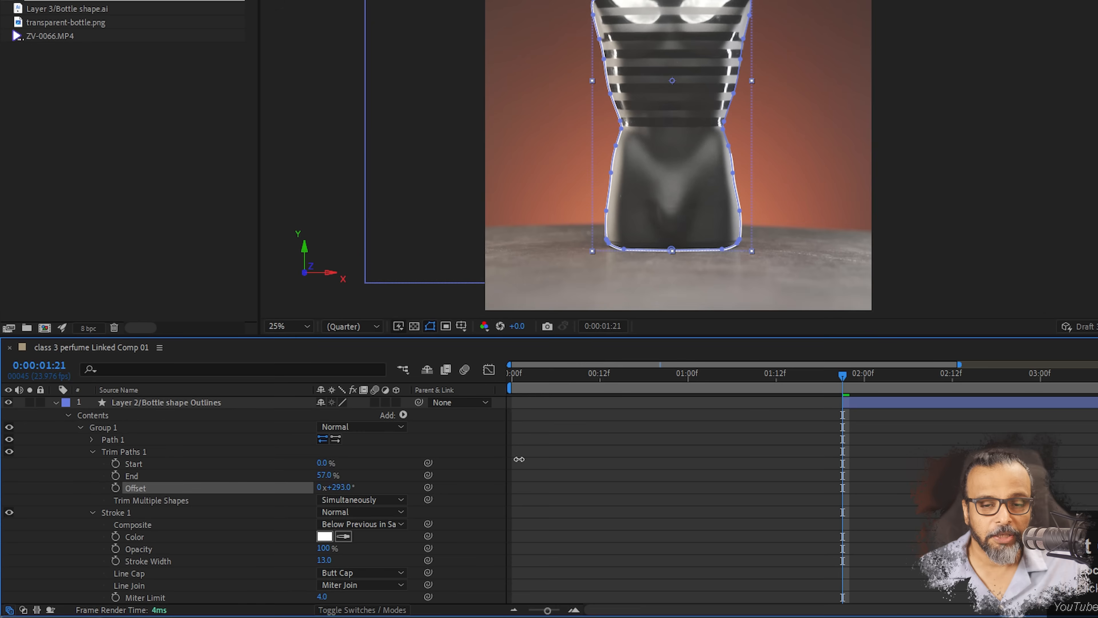
left_click(652, 88)
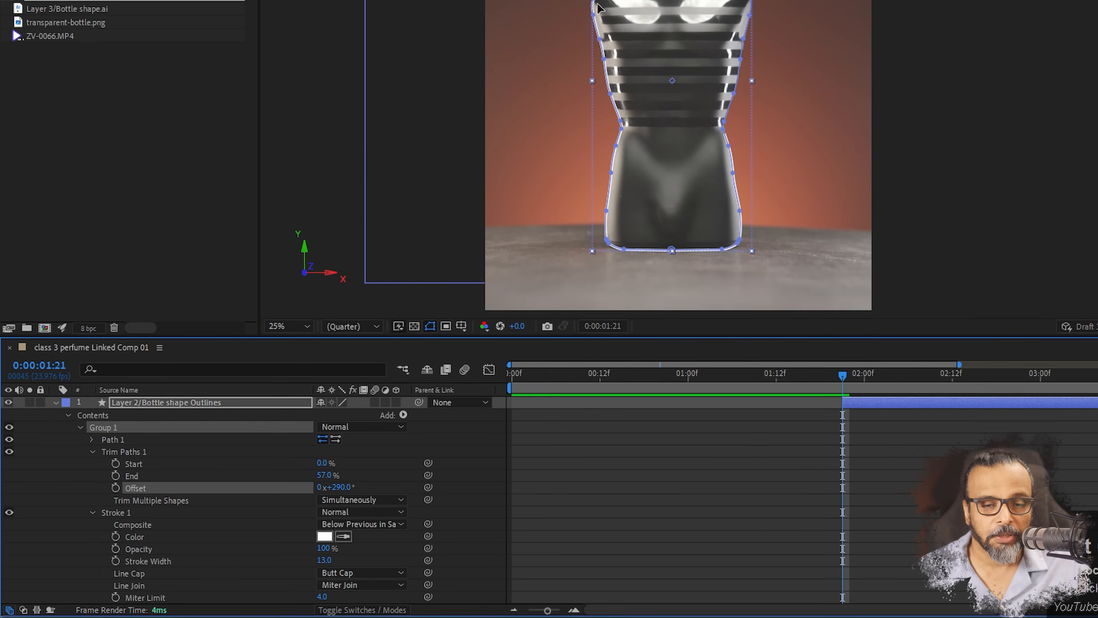
- Taper Stroke 1 at both ends with a Start Length of 40% and an End Length of 40%
scroll(609, 15, "up", 4)
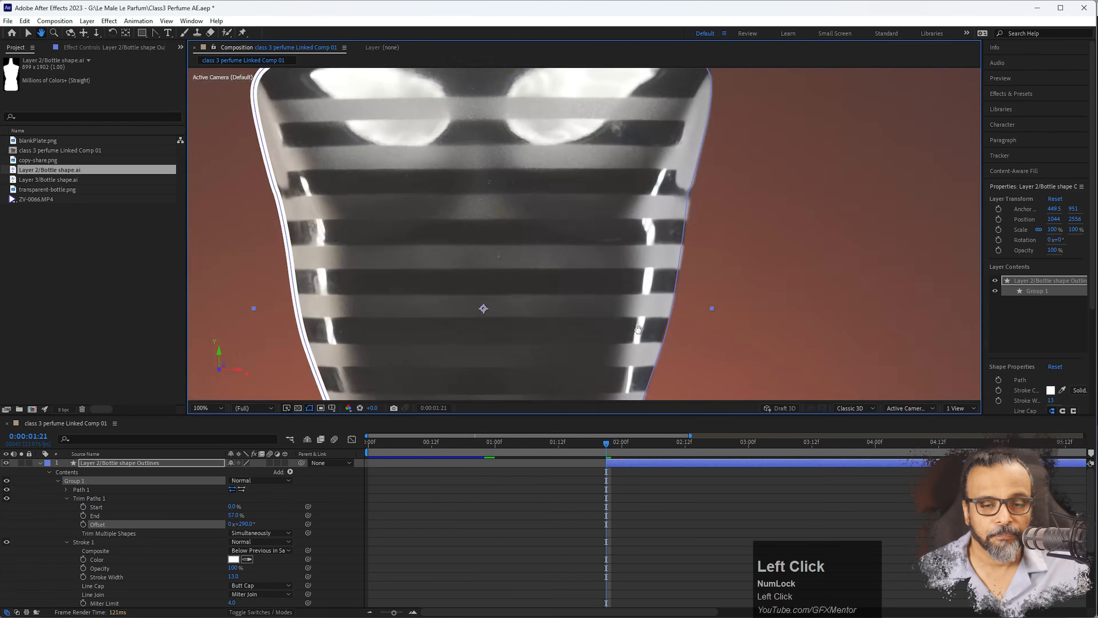
left_click_drag(561, 17, 702, 17)
left_click_drag(505, 185, 525, 314)
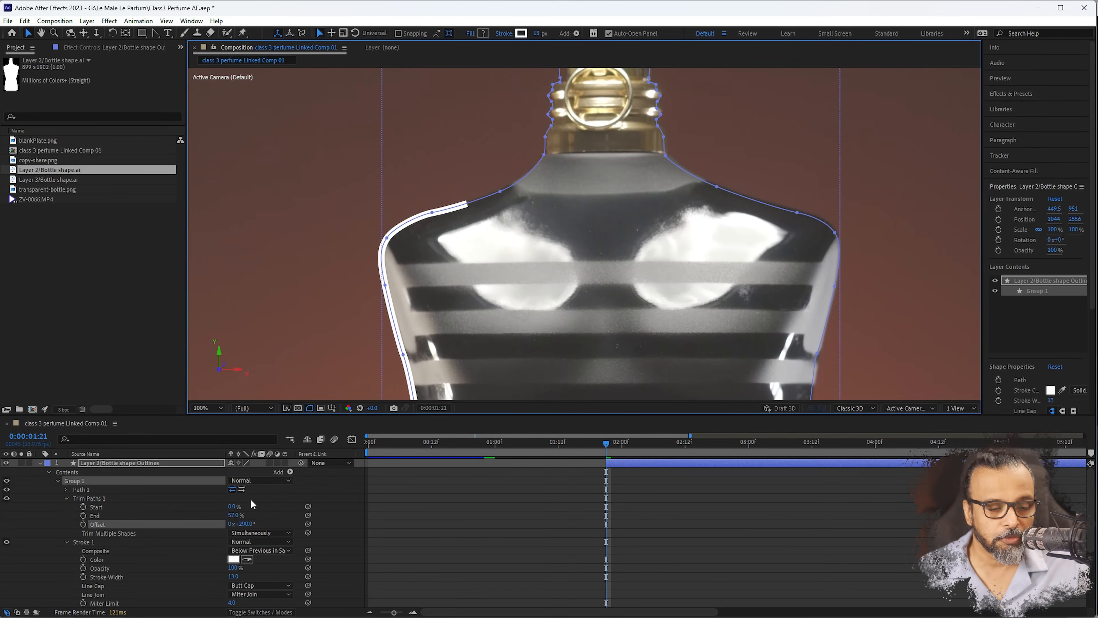
scroll(123, 520, "down", 5)
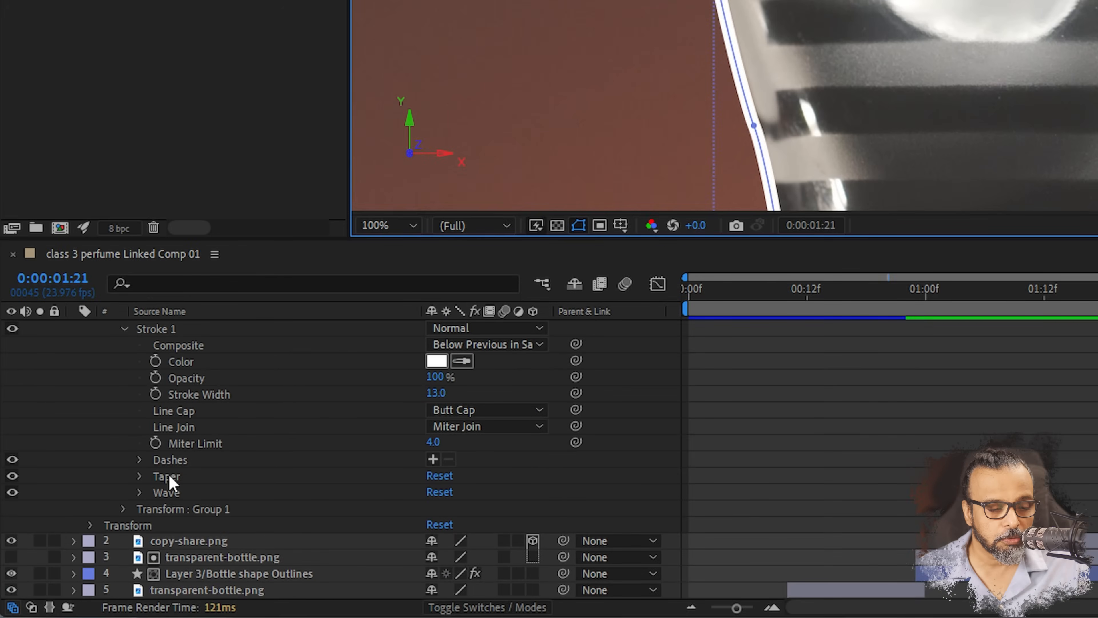
left_click(140, 476)
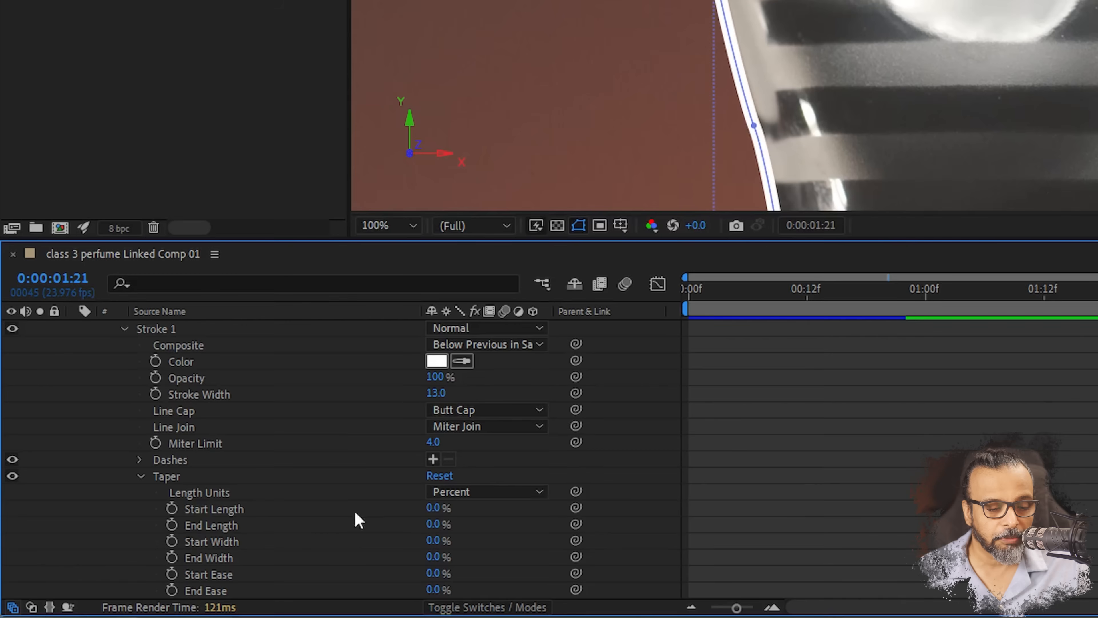
scroll(355, 510, "down", 1)
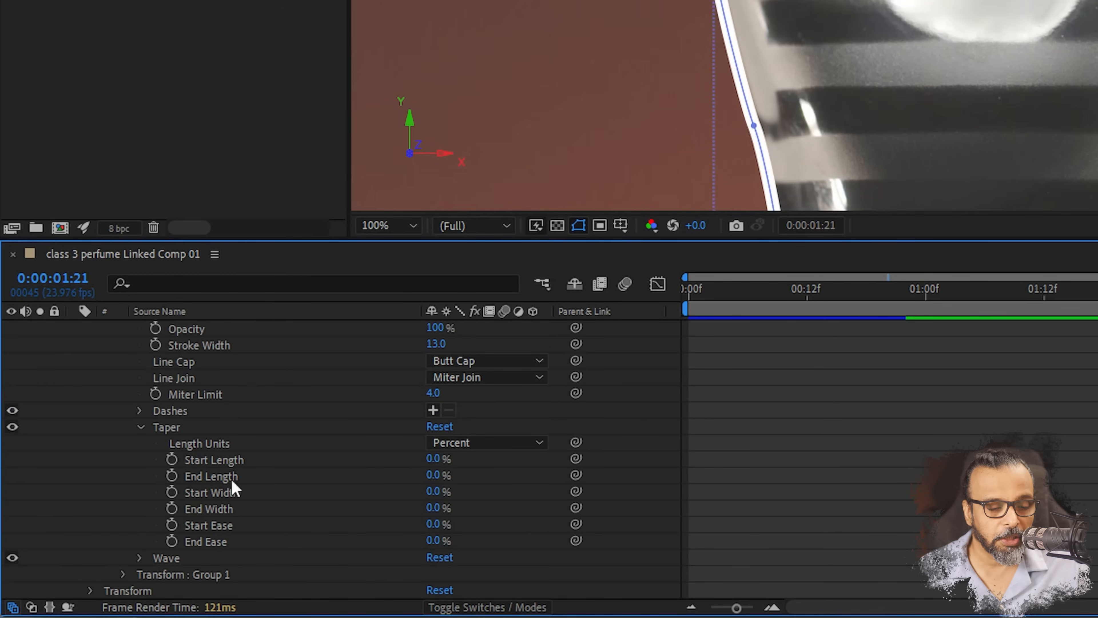
left_click_drag(436, 465, 521, 450)
left_click_drag(429, 457, 331, 457)
left_click(433, 459)
type("40")
key("Return")
left_click(433, 475)
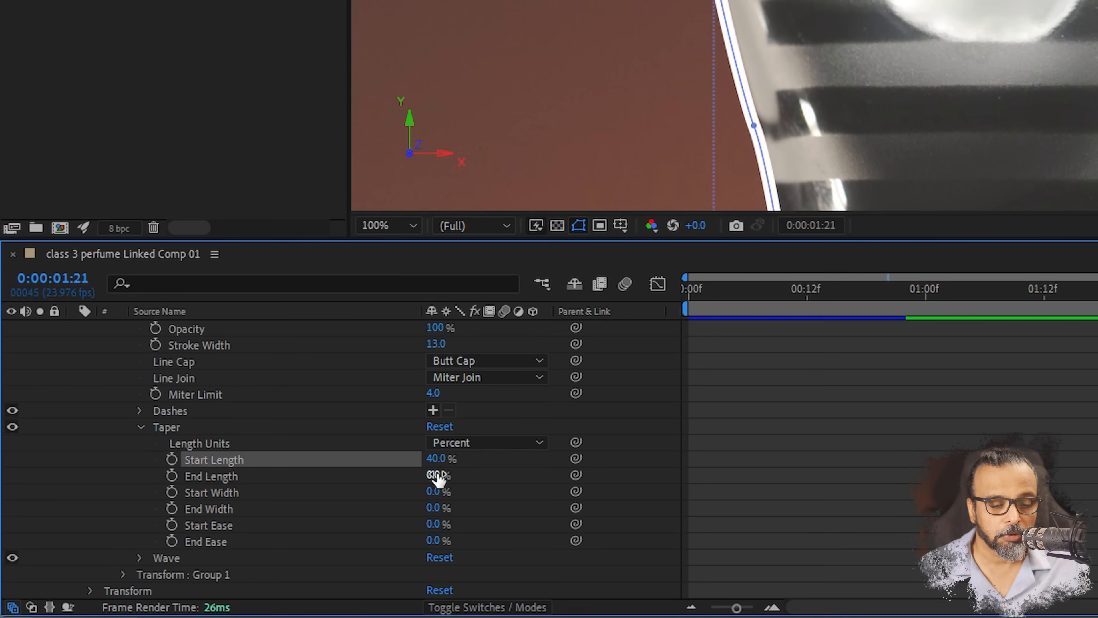
type("40")
key("Return")
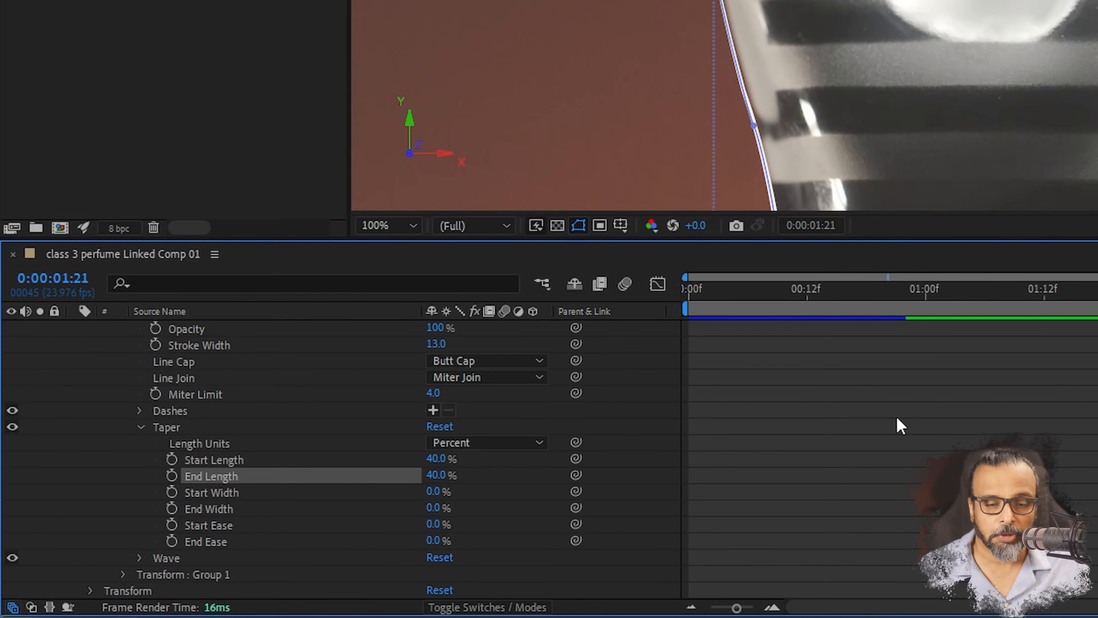
- Keyframe the Trim Paths Offset from 290° at 0:00:01:21 to 5 revolutions plus 290° at 0:00:05:00
scroll(569, 214, "down", 4)
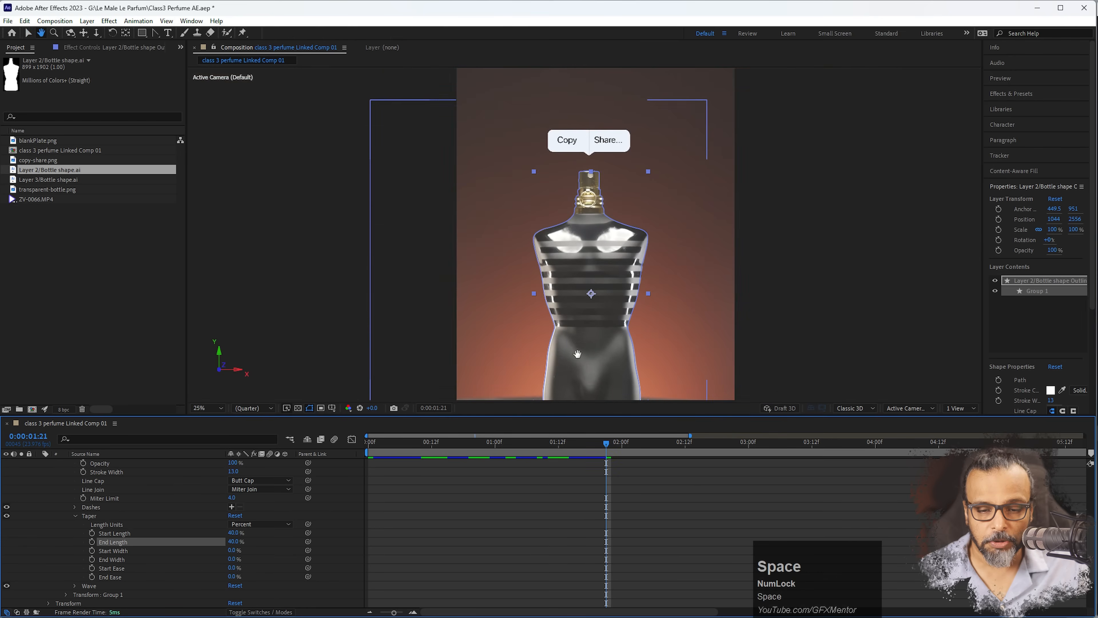
left_click_drag(510, 309, 447, 238)
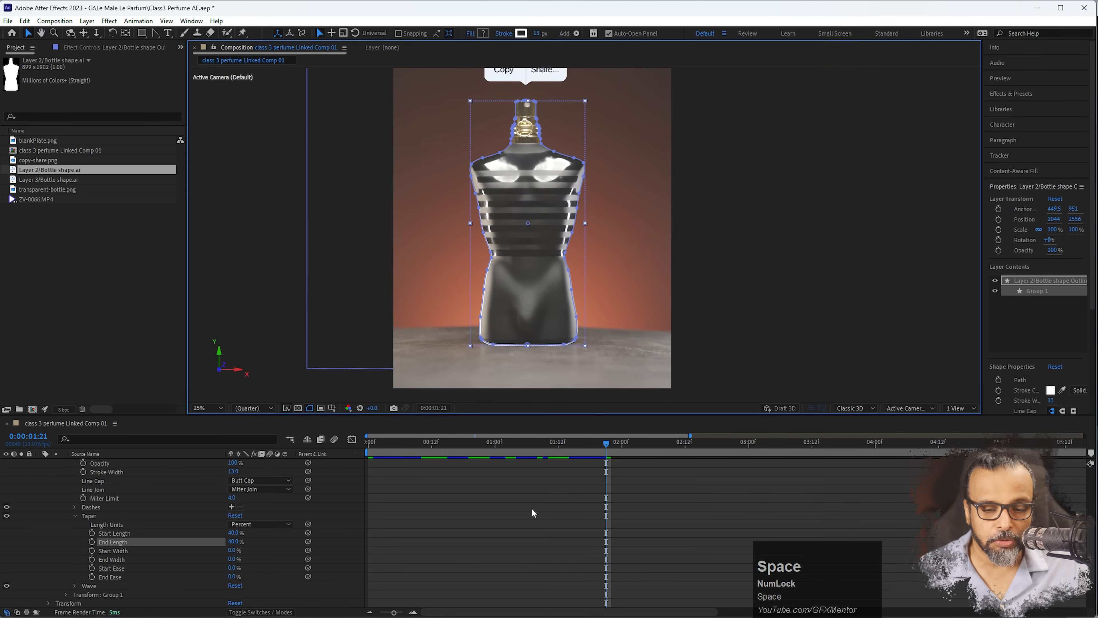
scroll(618, 504, "up", 4)
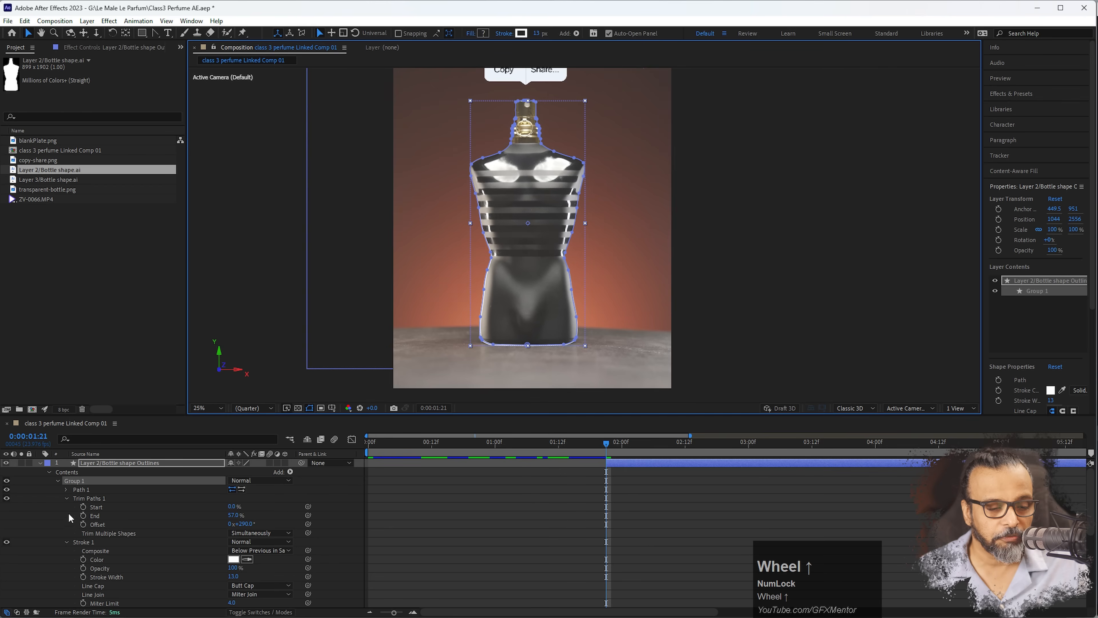
left_click(83, 524)
left_click_drag(621, 452, 1002, 446)
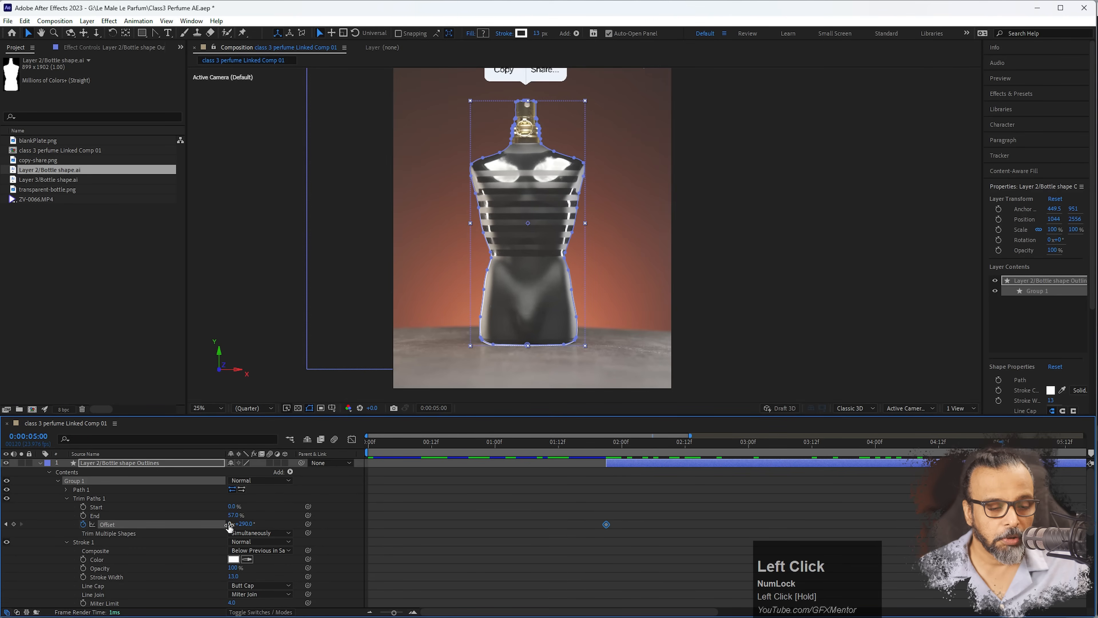
left_click_drag(230, 524, 241, 523)
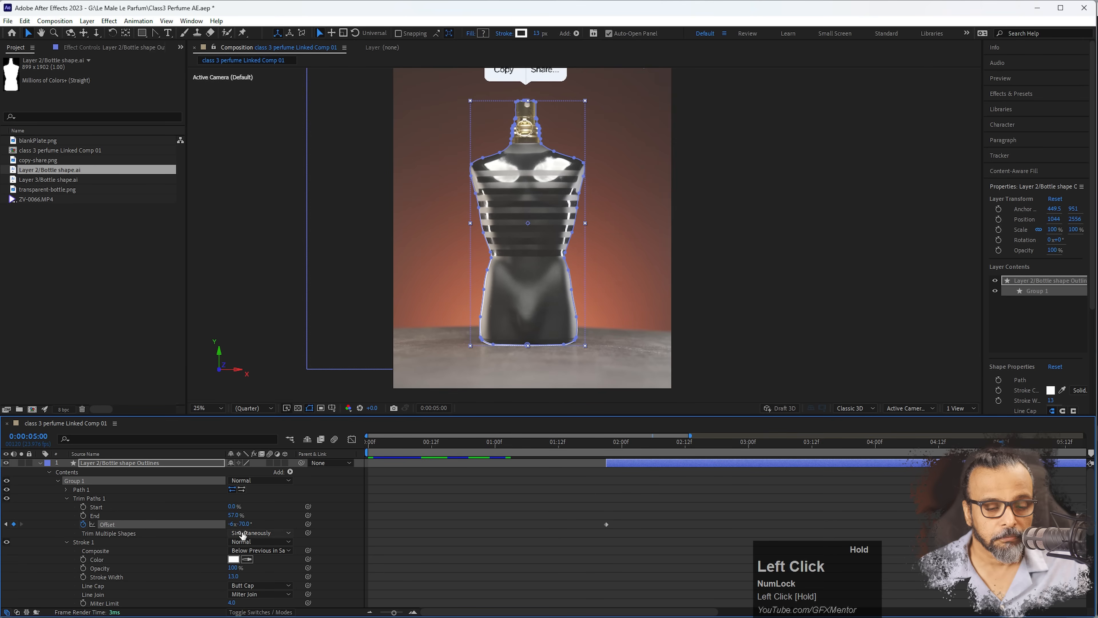
key("ctrl+z")
left_click(230, 524)
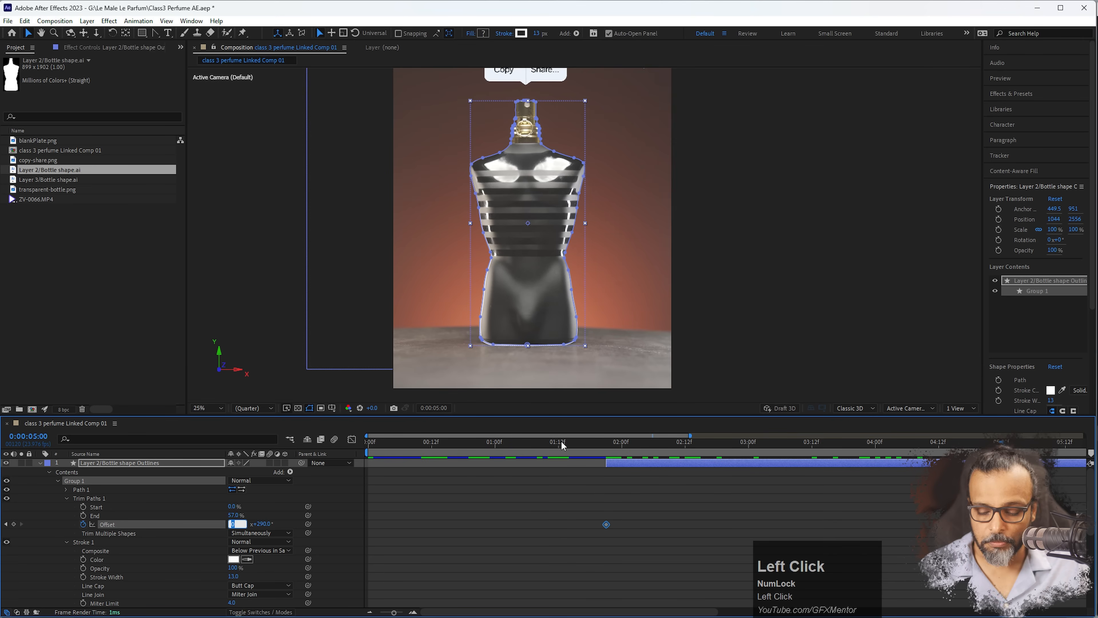
type("5")
- Play back the outline's Offset animation from just before the first keyframe to judge its speed
left_click(563, 445)
key("space")
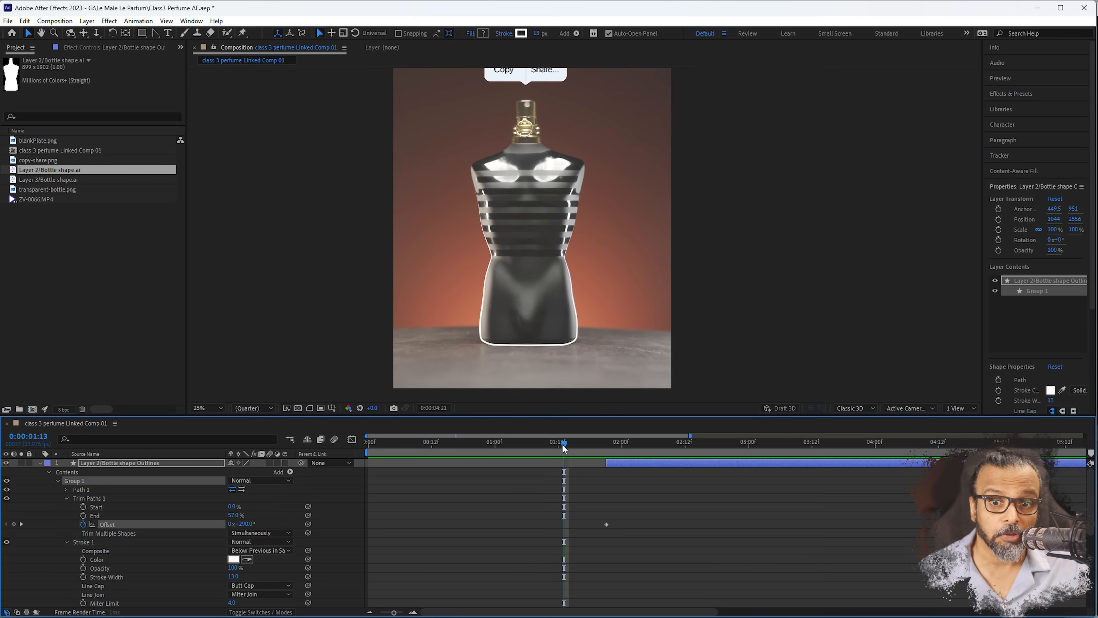
left_click(606, 443)
key("space")
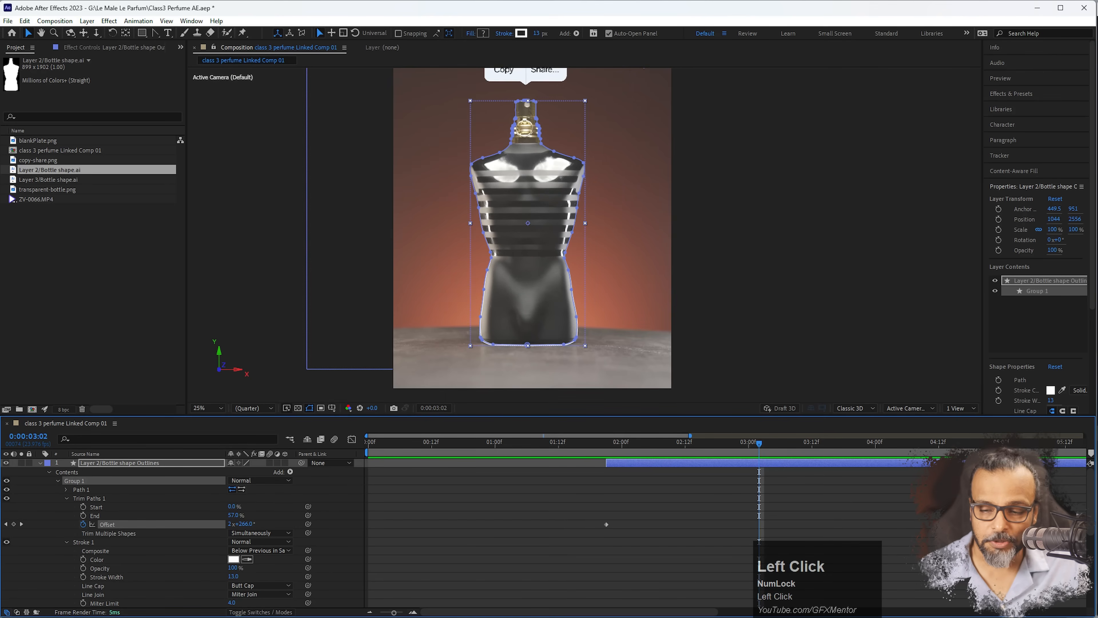
- Set the Offset keyframe at 0:00:05:00 to 1 revolution plus 290° and preview the outline's speed
left_click_drag(760, 443, 1001, 443)
left_click(230, 524)
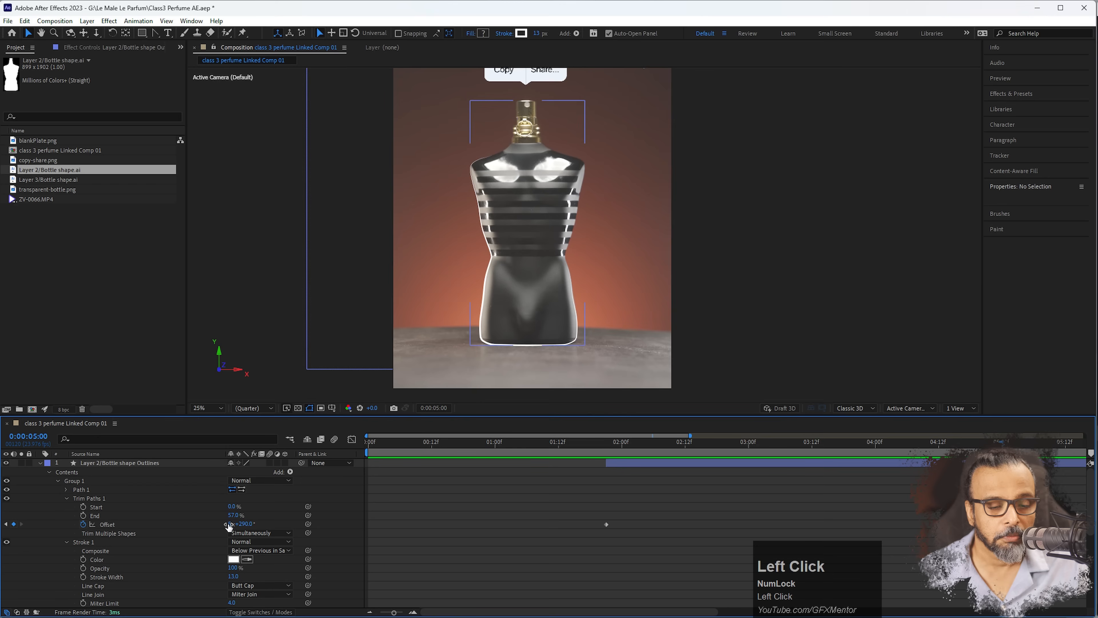
type("0")
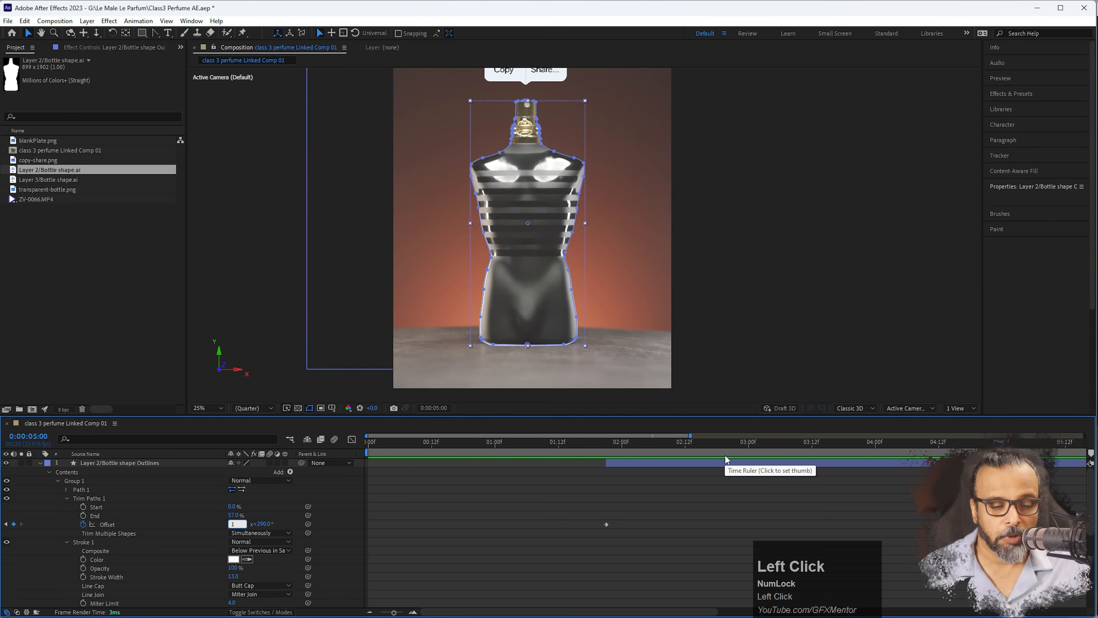
key("Return")
left_click(588, 457)
key("space")
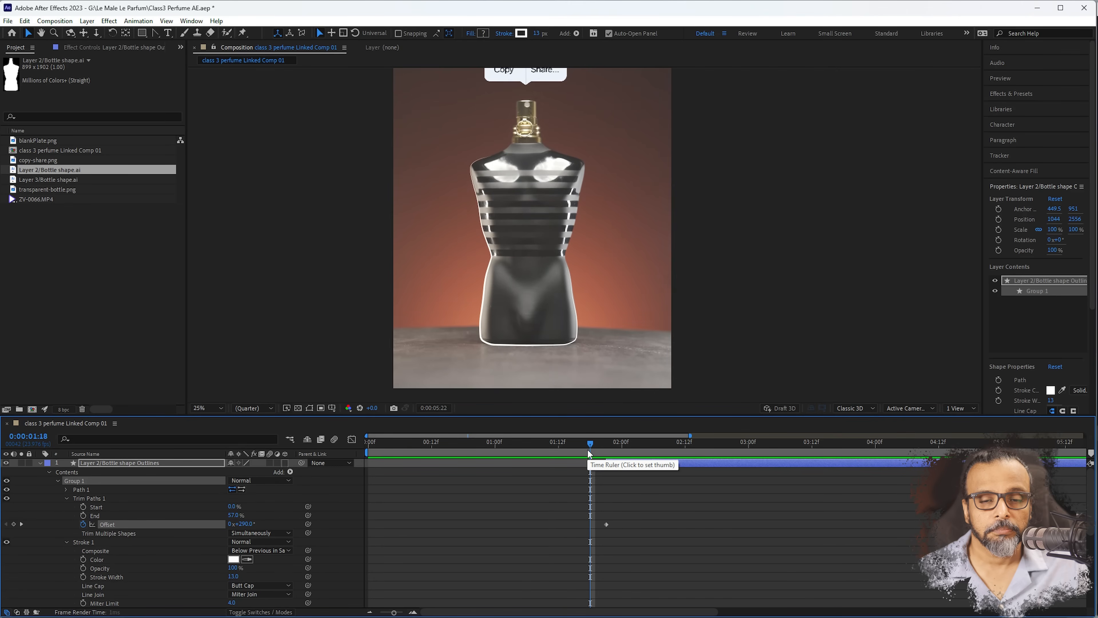
key("space")
- Move the last Offset keyframe to 0:00:12:13 and set its value to 2 revolutions plus 290°
scroll(486, 479, "down", 4, "alt")
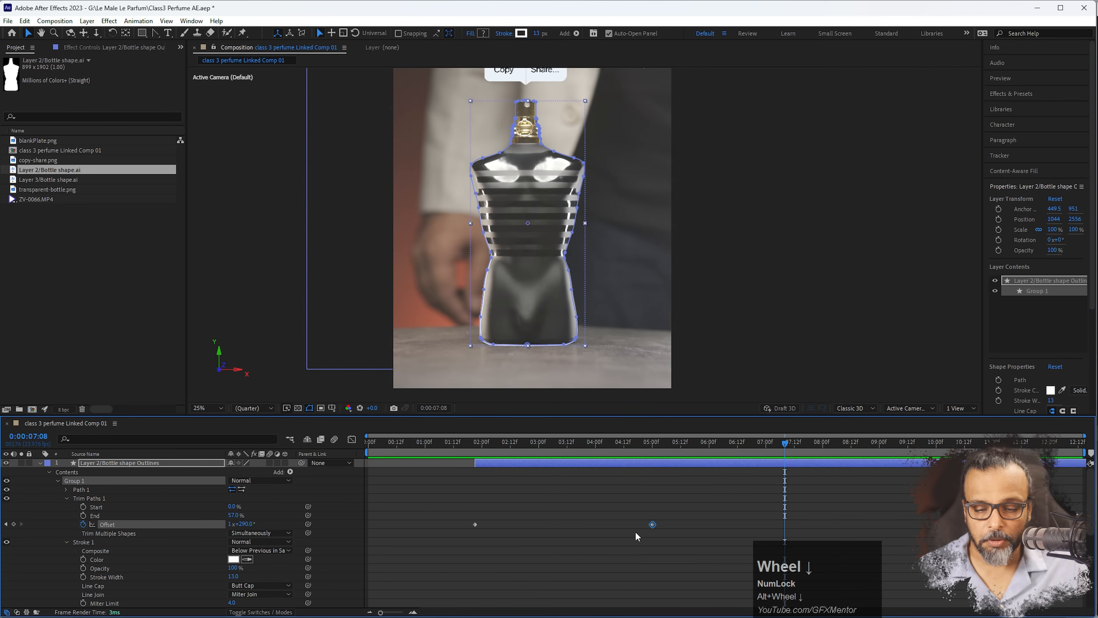
left_click_drag(653, 527, 843, 525)
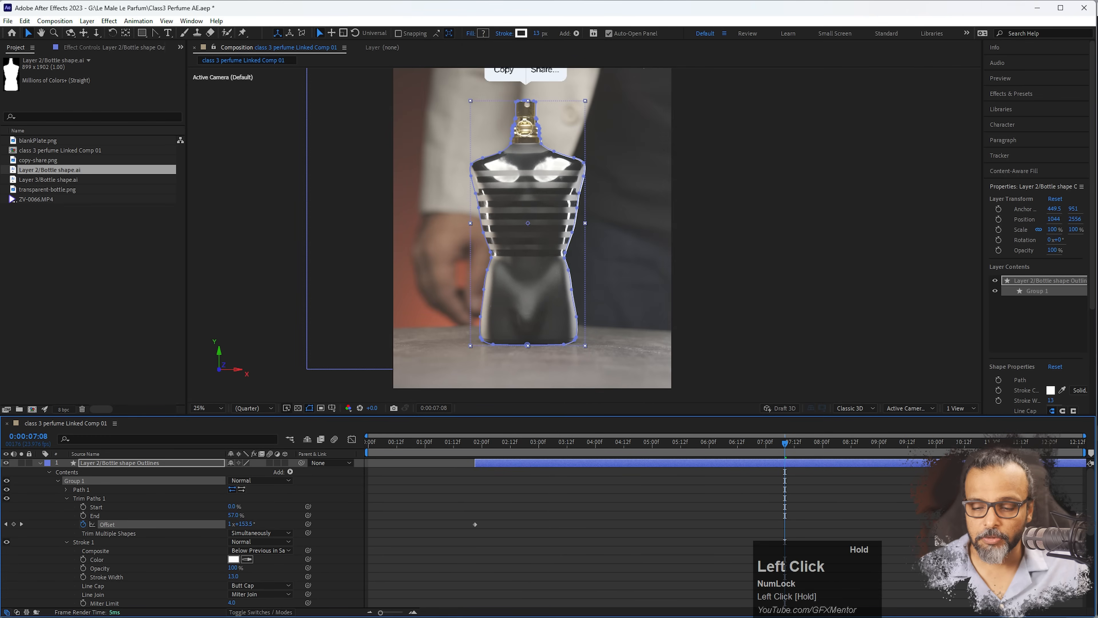
key("space")
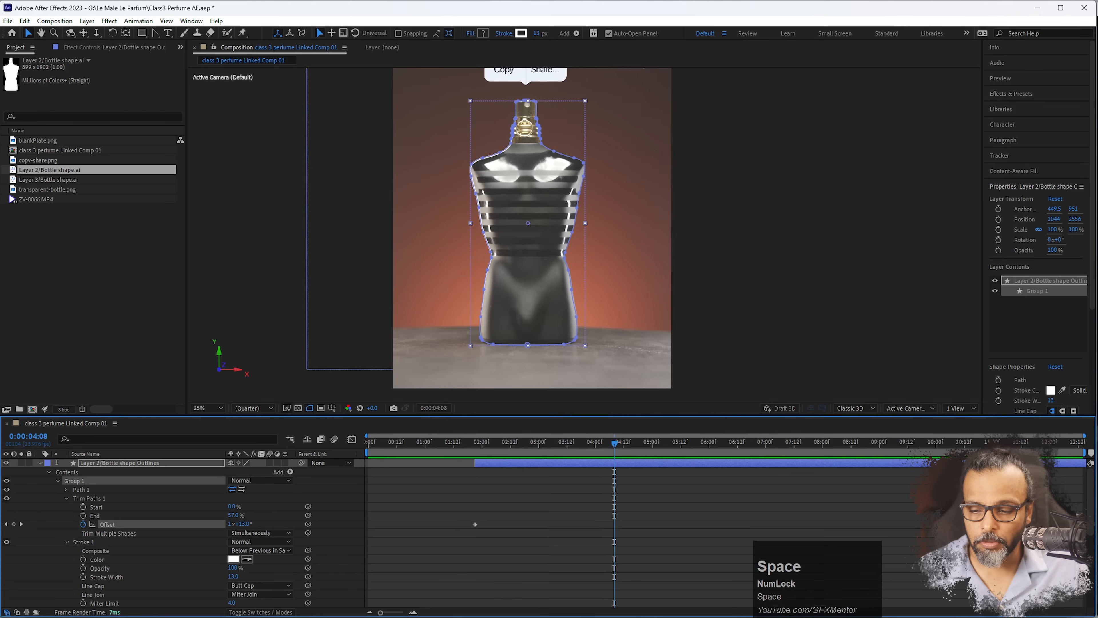
left_click_drag(1069, 450, 1081, 448)
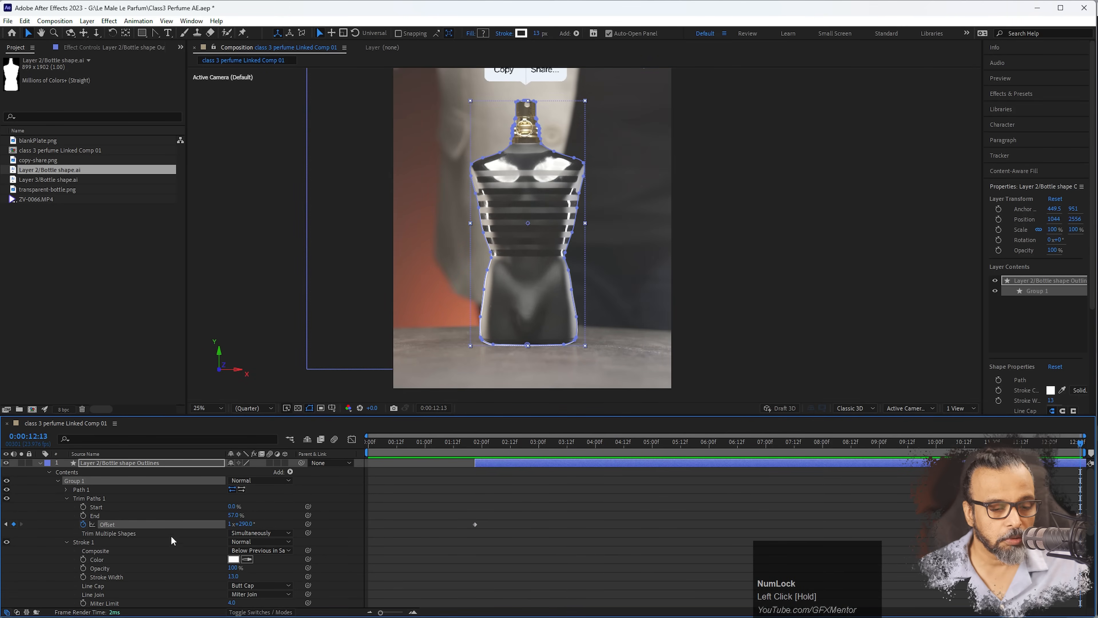
left_click(230, 524)
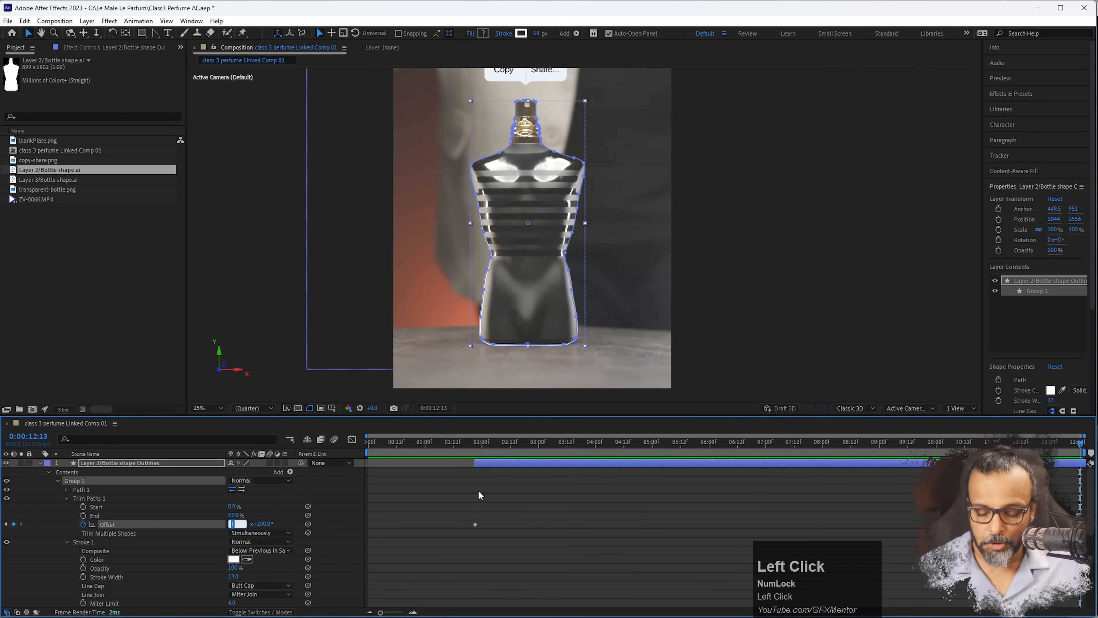
type("2")
key("Return")
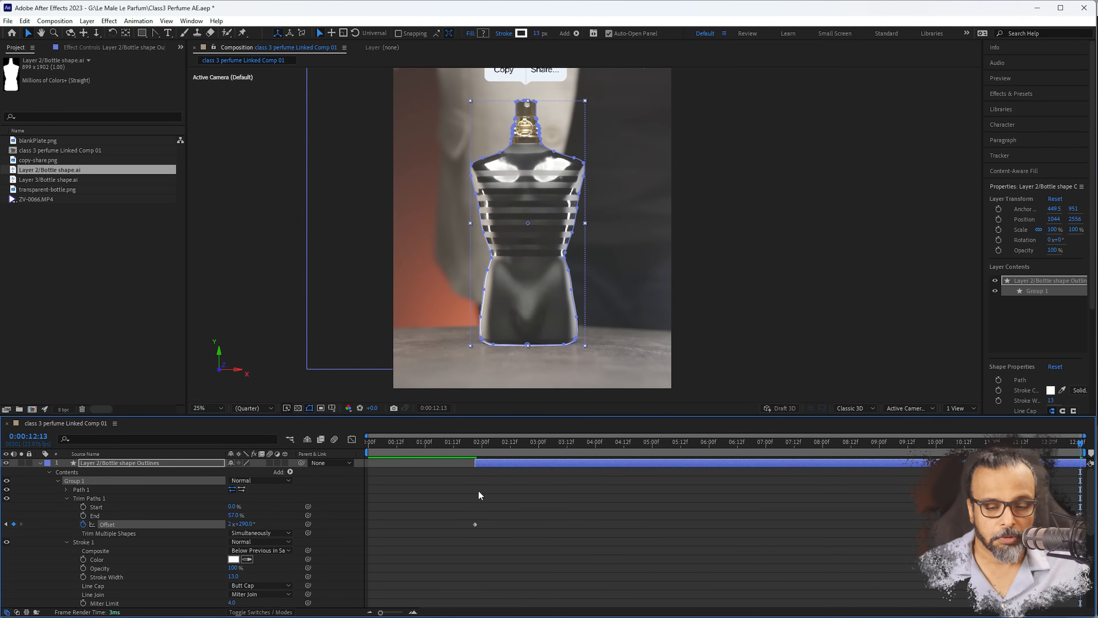
- Preview the outline travelling around the bottle from 0:00:01:22
left_click(477, 448)
key("space")
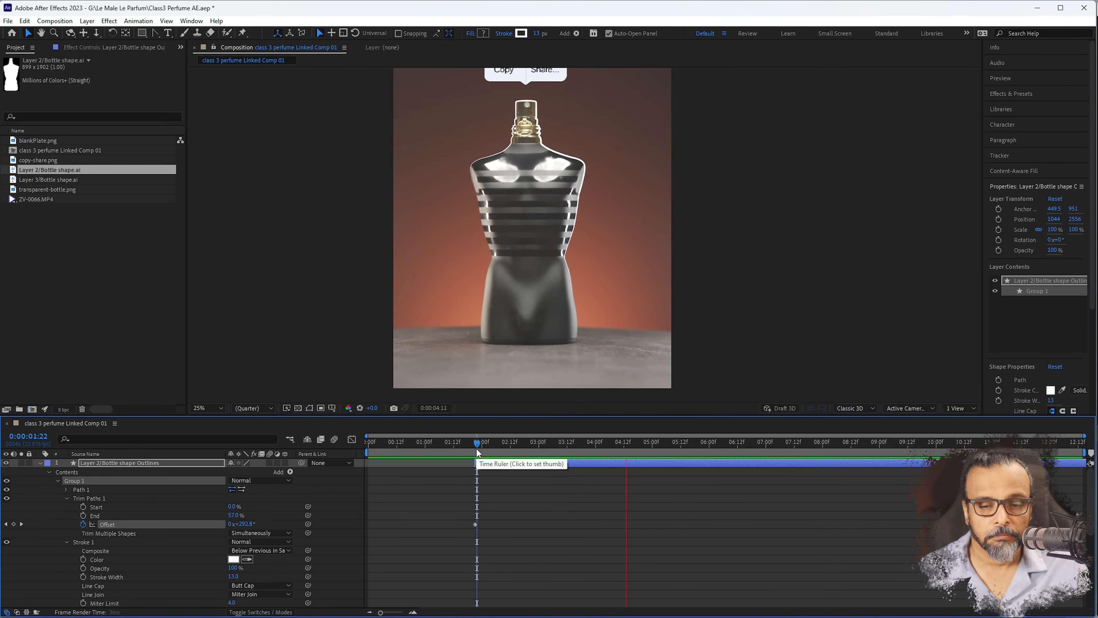
key("space")
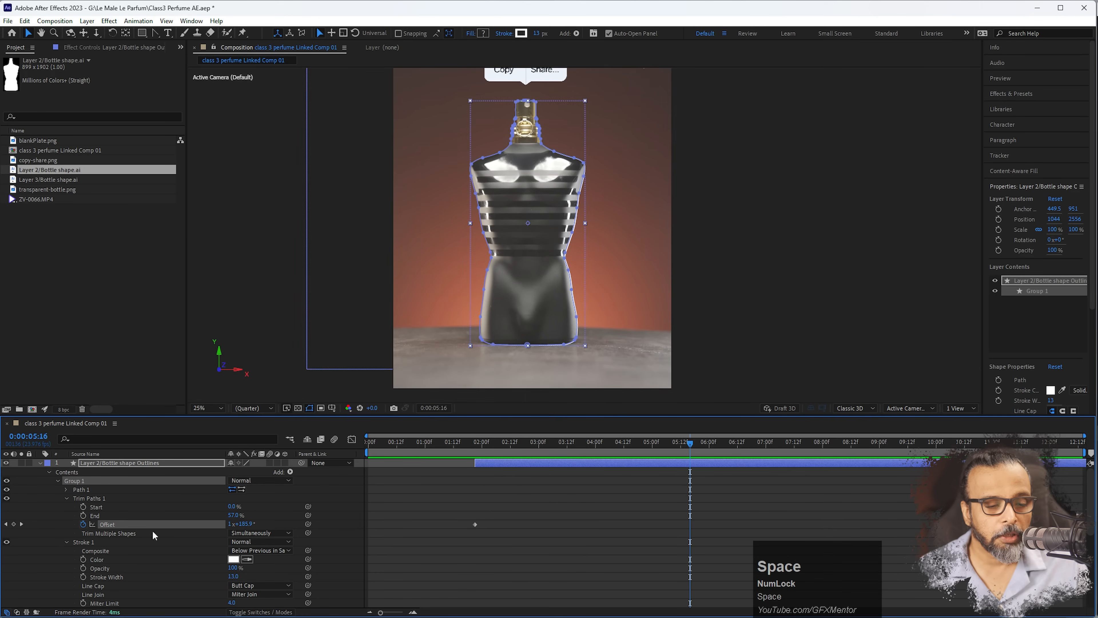
- Copy all three Glow effects from the Layer 3/Bottle shape Outlines layer
left_click(40, 462)
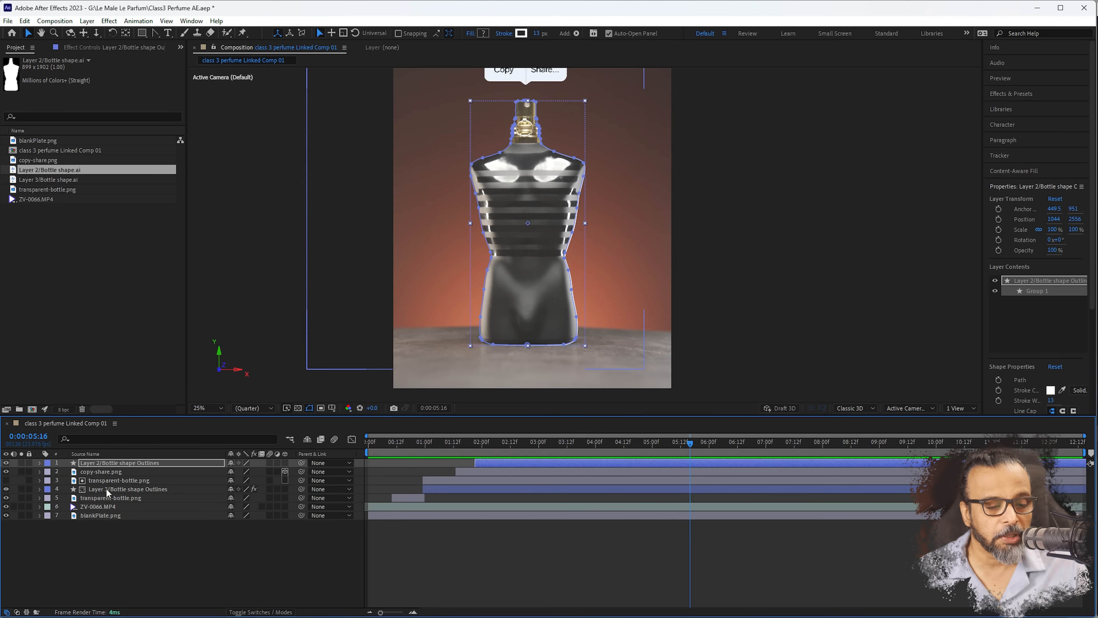
left_click(115, 489)
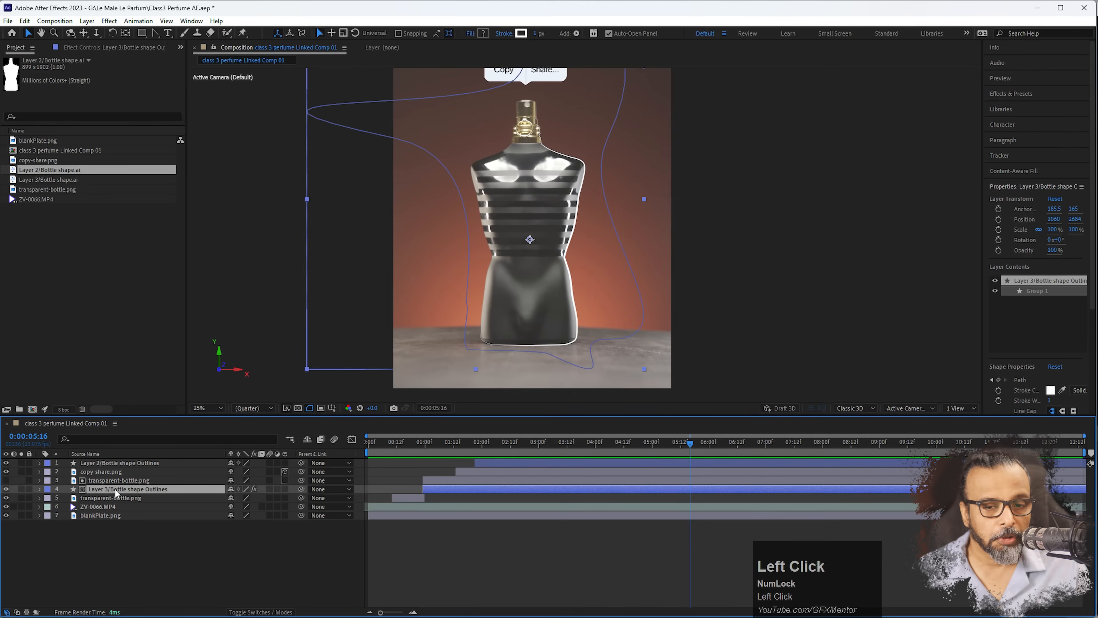
left_click(90, 49)
left_click(4, 69)
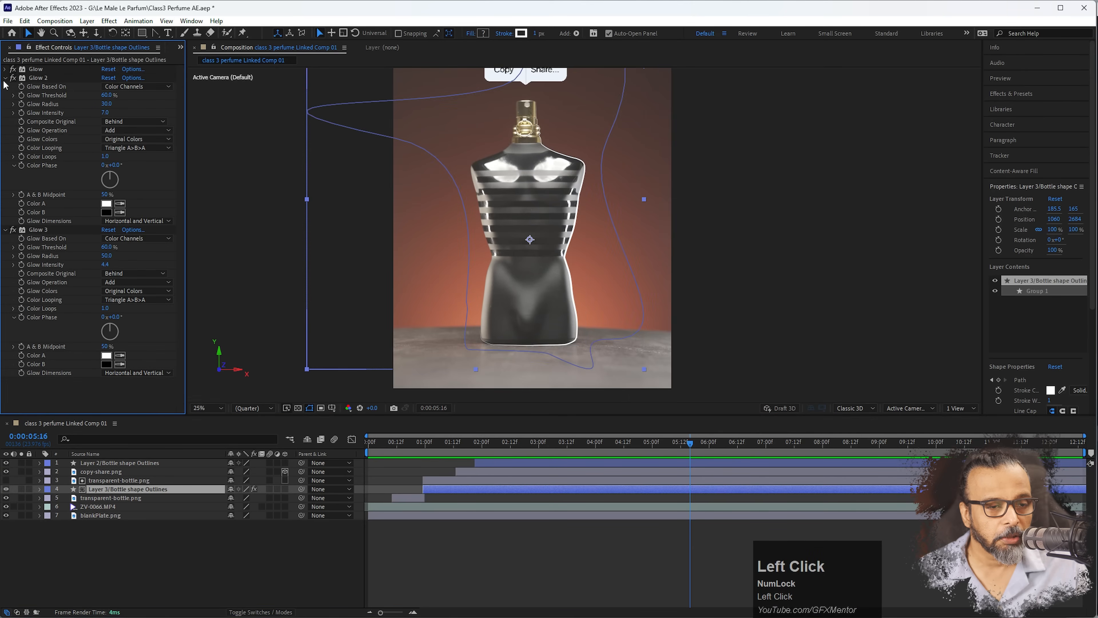
left_click(5, 78)
left_click(5, 88)
left_click(38, 67)
left_click(38, 78, "shift")
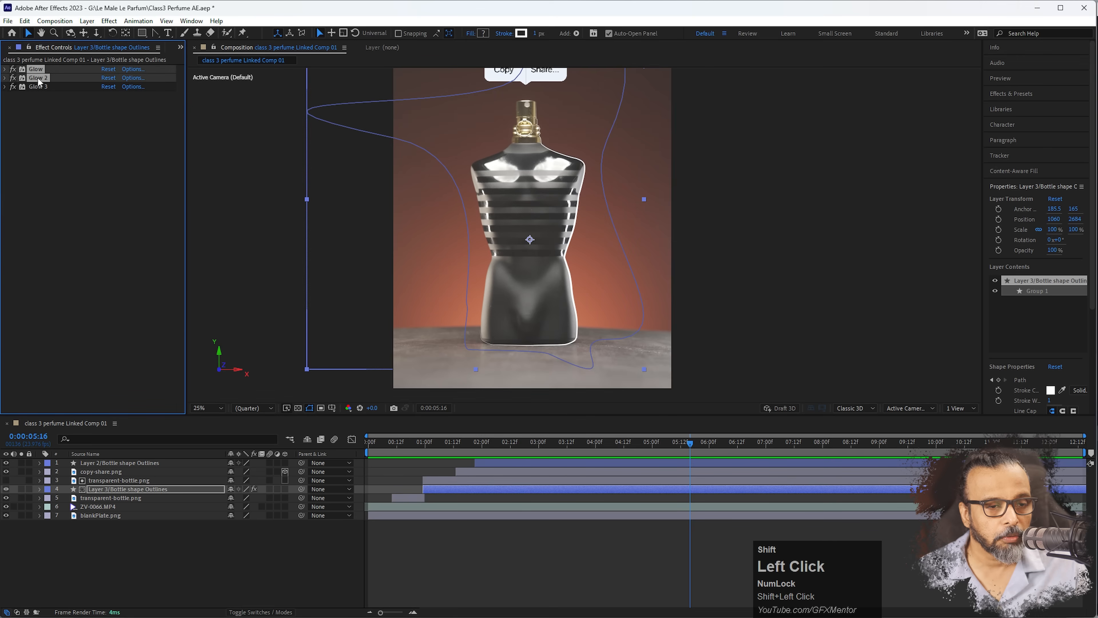
left_click(38, 87, "shift")
key("ctrl+c")
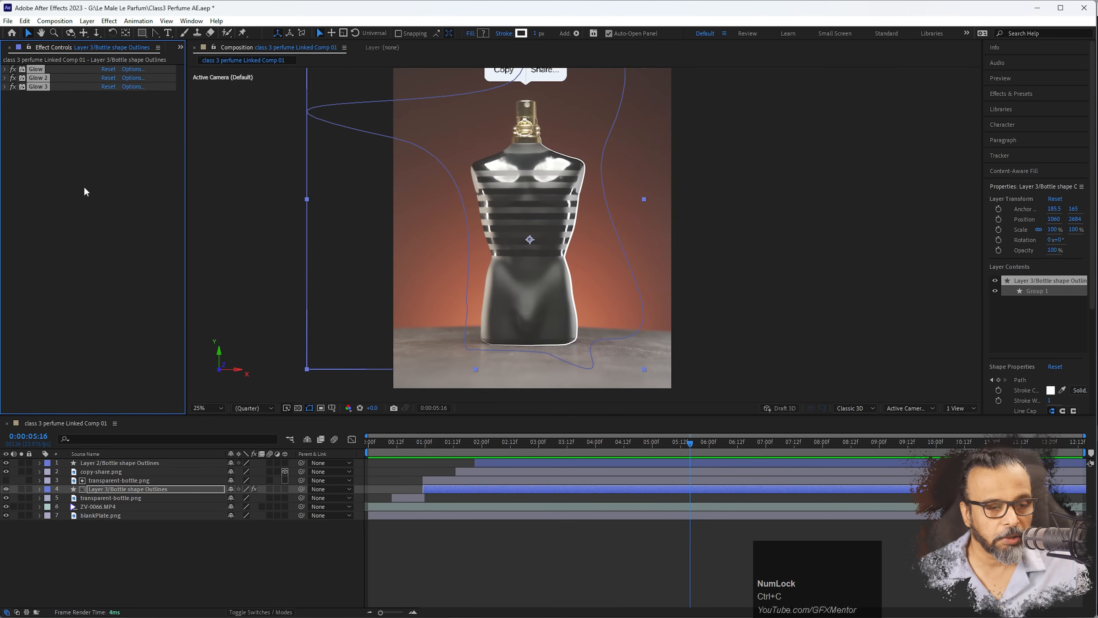
- Paste the Glow effects onto the Layer 2/Bottle shape Outlines layer and preview the result from 0:00:02:00
left_click(102, 462)
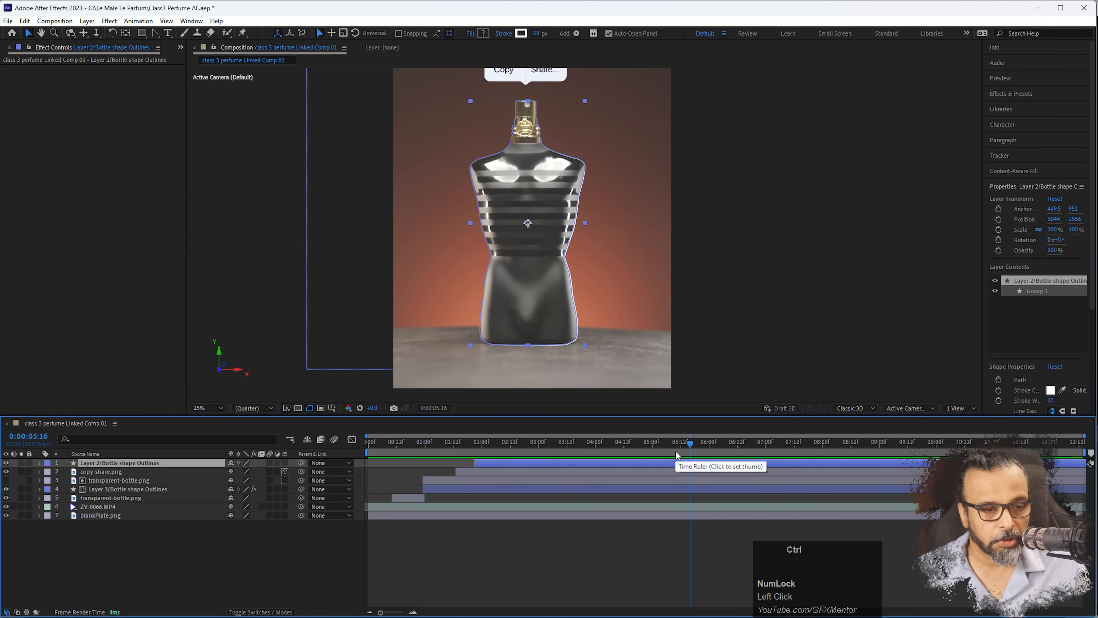
key("ctrl+v")
left_click_drag(675, 450, 483, 450)
key("space")
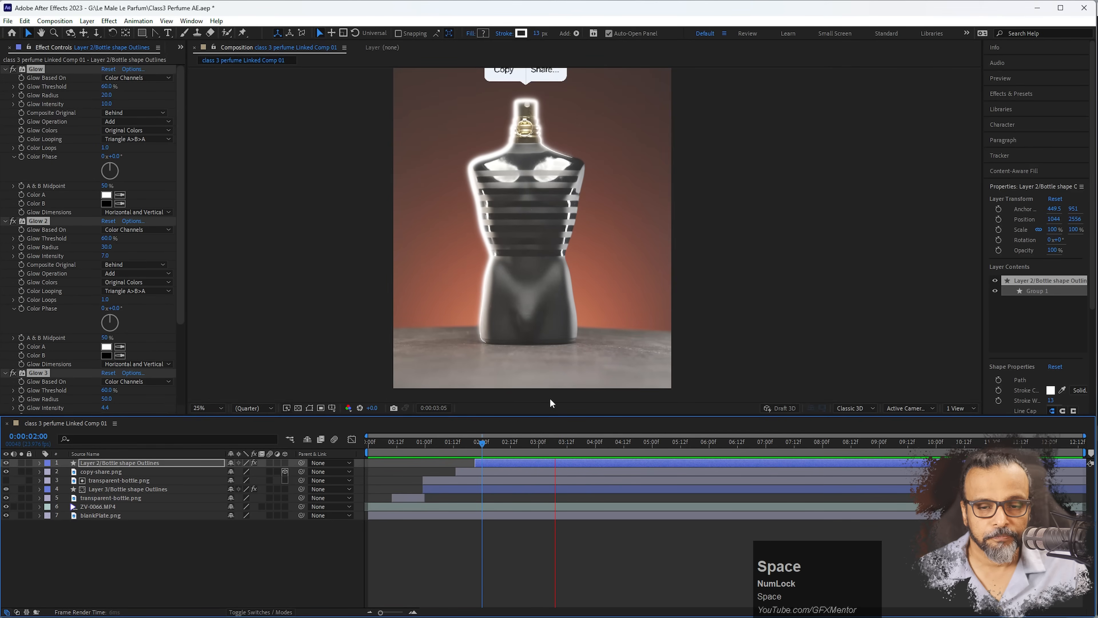
key("space")
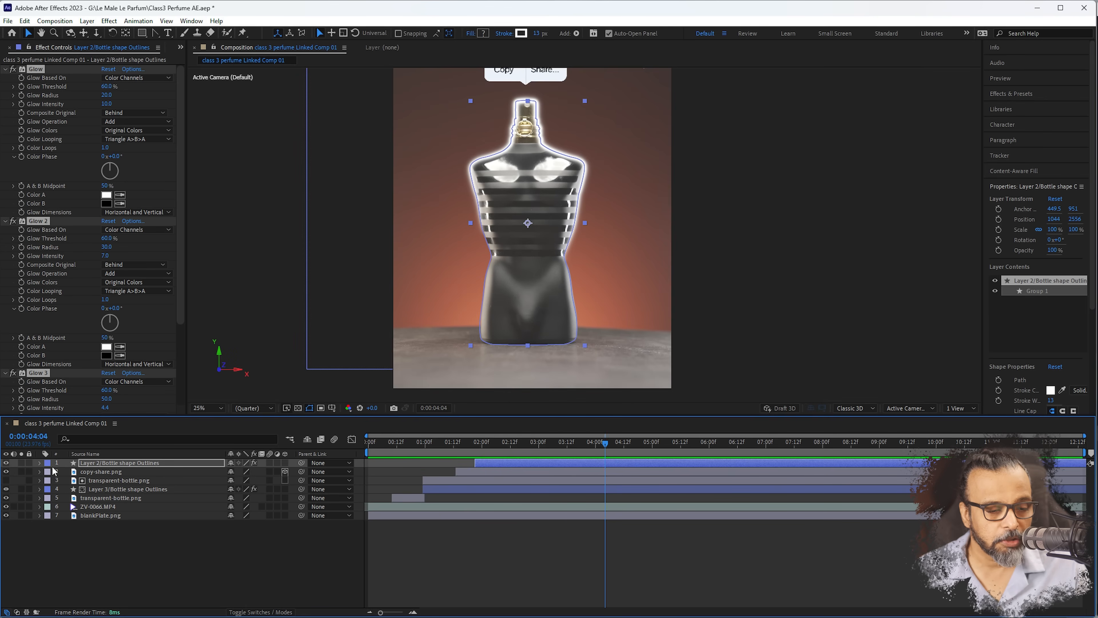
- Try a Stroke Width of 1 on the Layer 2/Bottle shape Outlines layer and preview it from 0:00:03:19
left_click(40, 463)
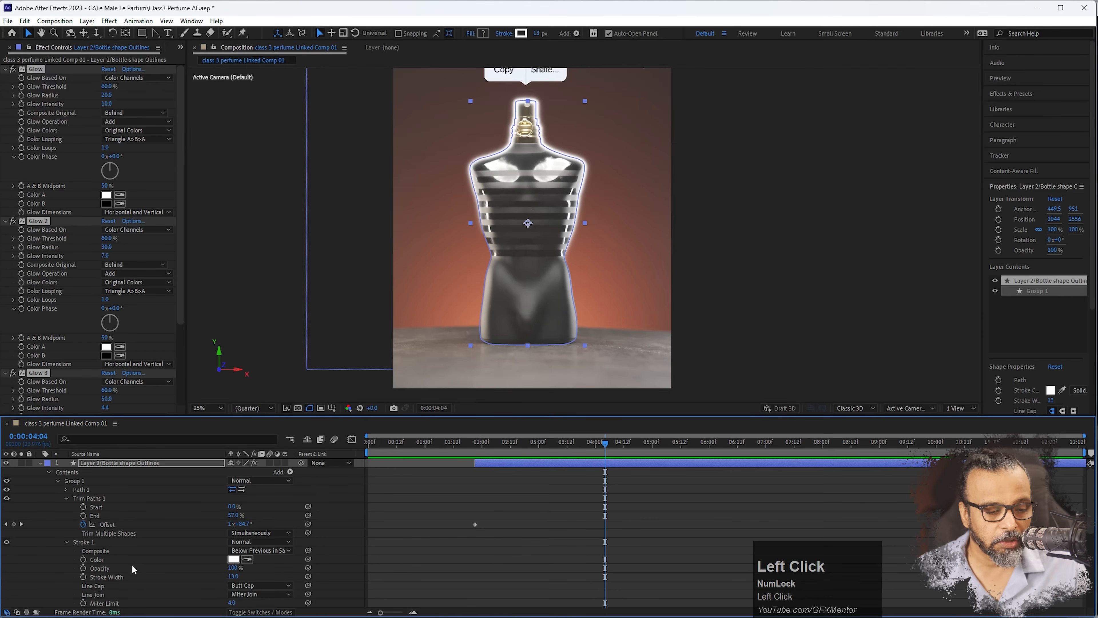
scroll(135, 556, "down", 3)
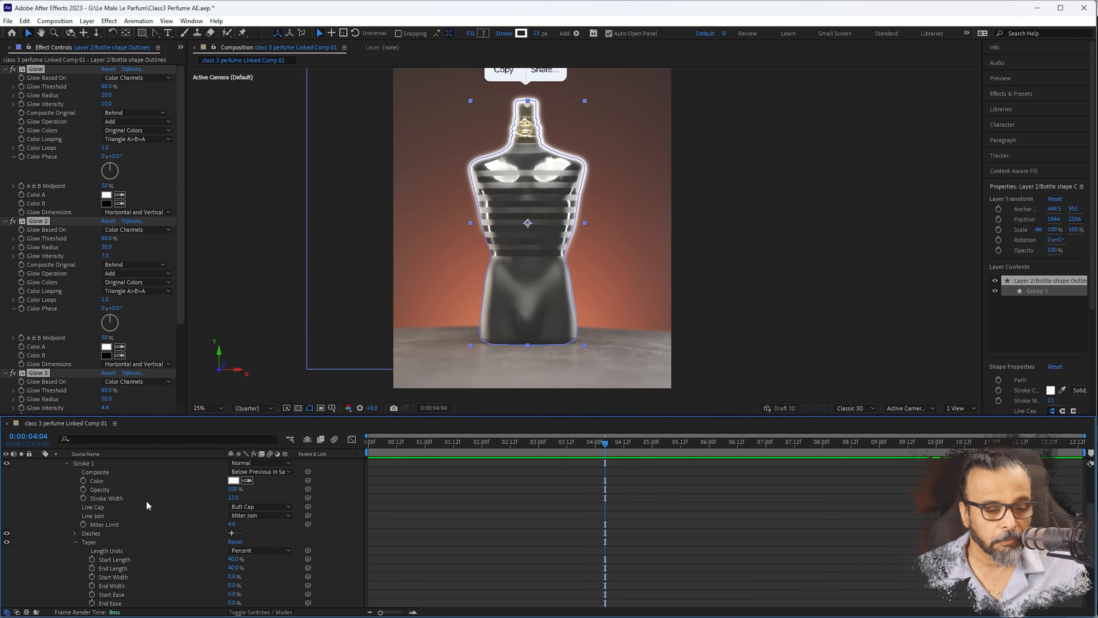
left_click(234, 498)
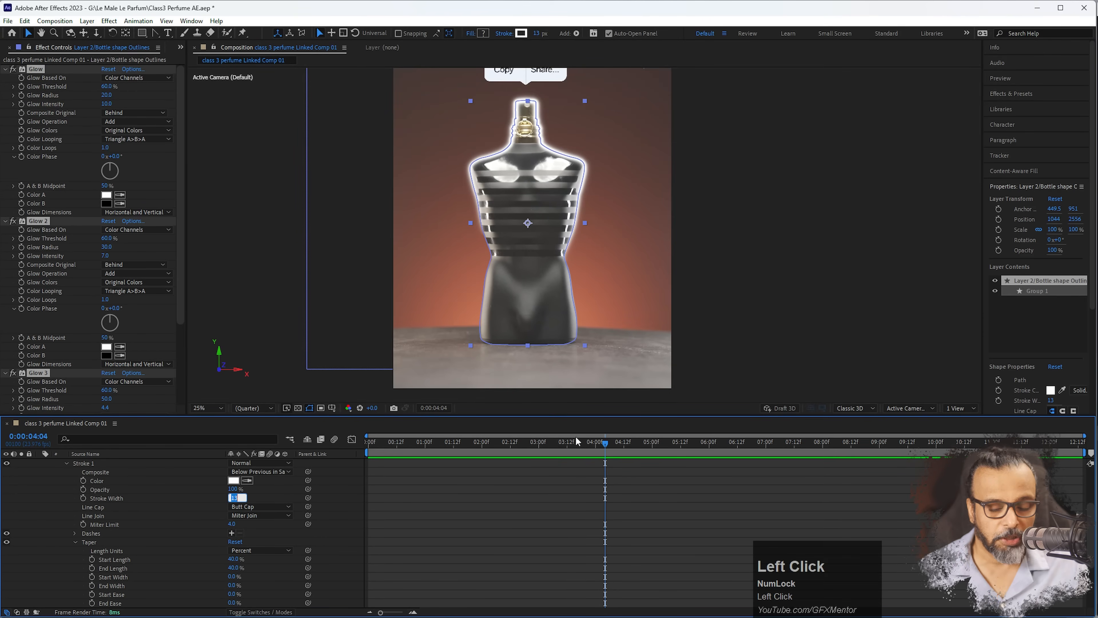
type("1")
key("Return")
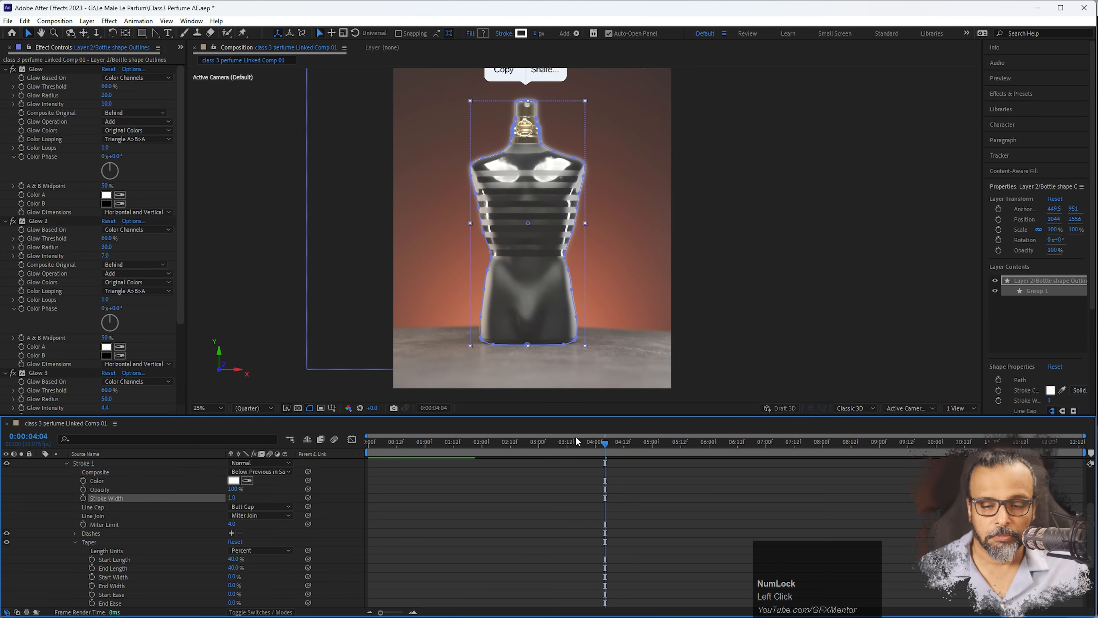
left_click(585, 442)
left_click(776, 307)
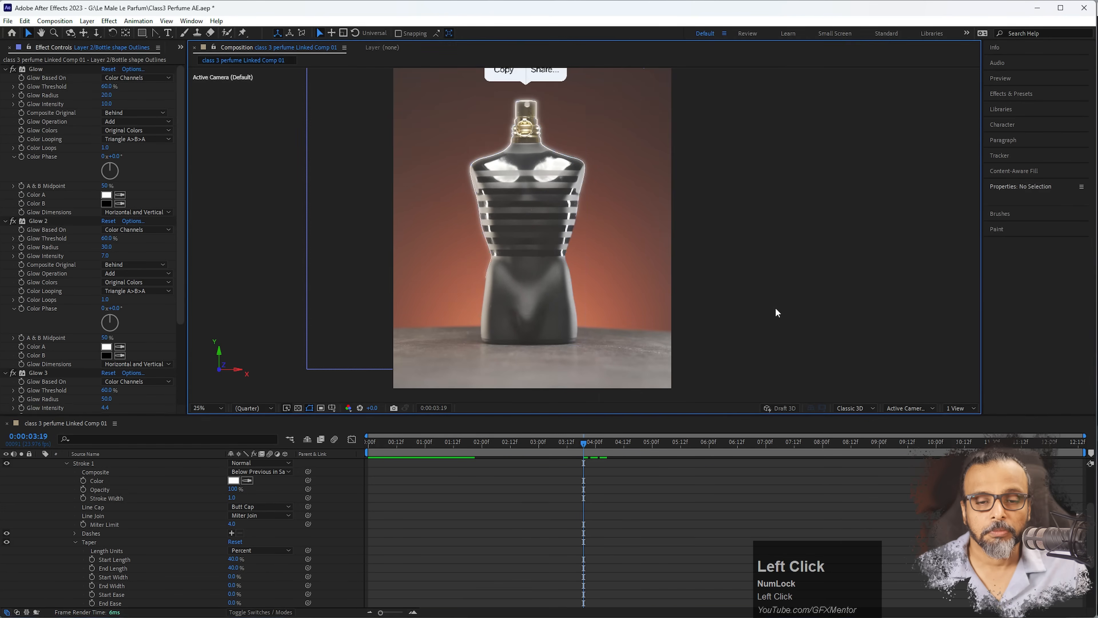
key("space")
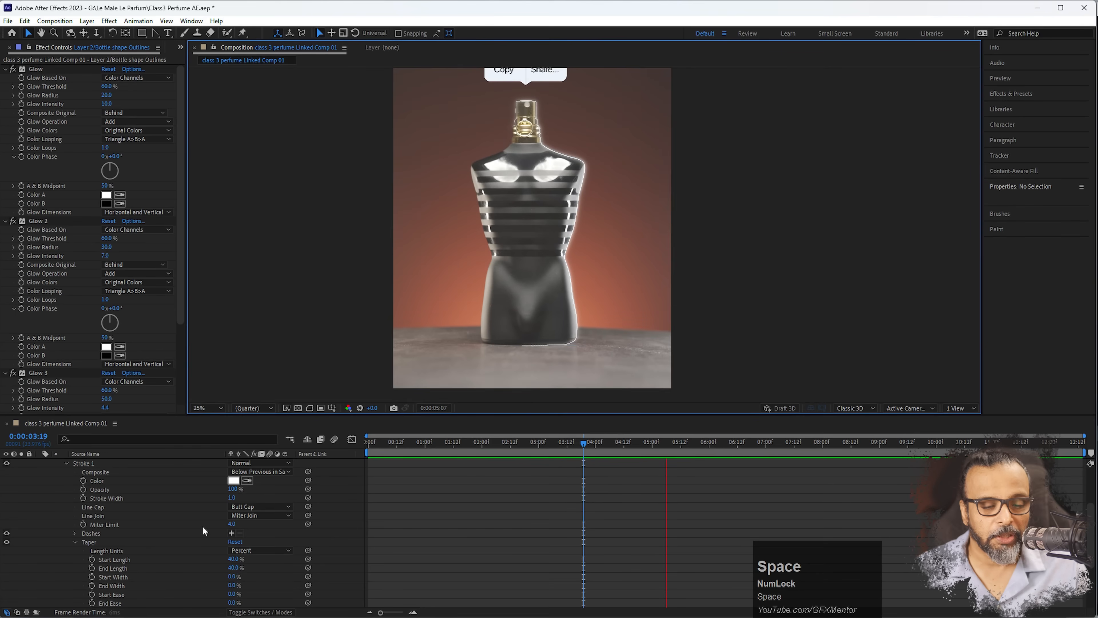
- Set the bottle outline's Stroke Width to 2 and preview the glowing stroke with the full frame in view
left_click(232, 498)
type("2")
key("Return")
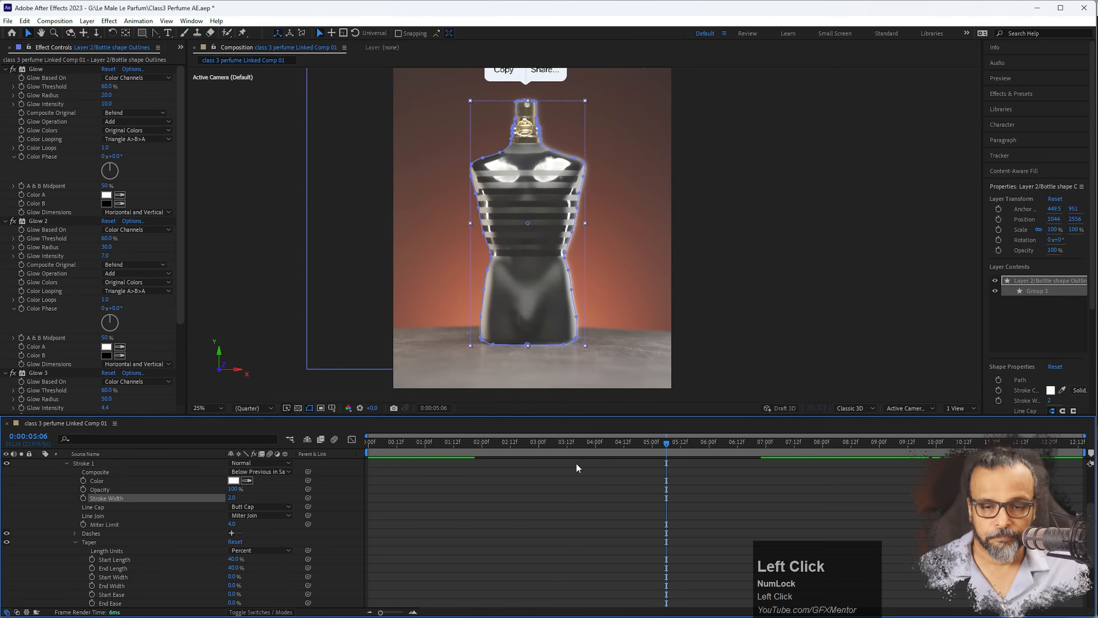
key("space")
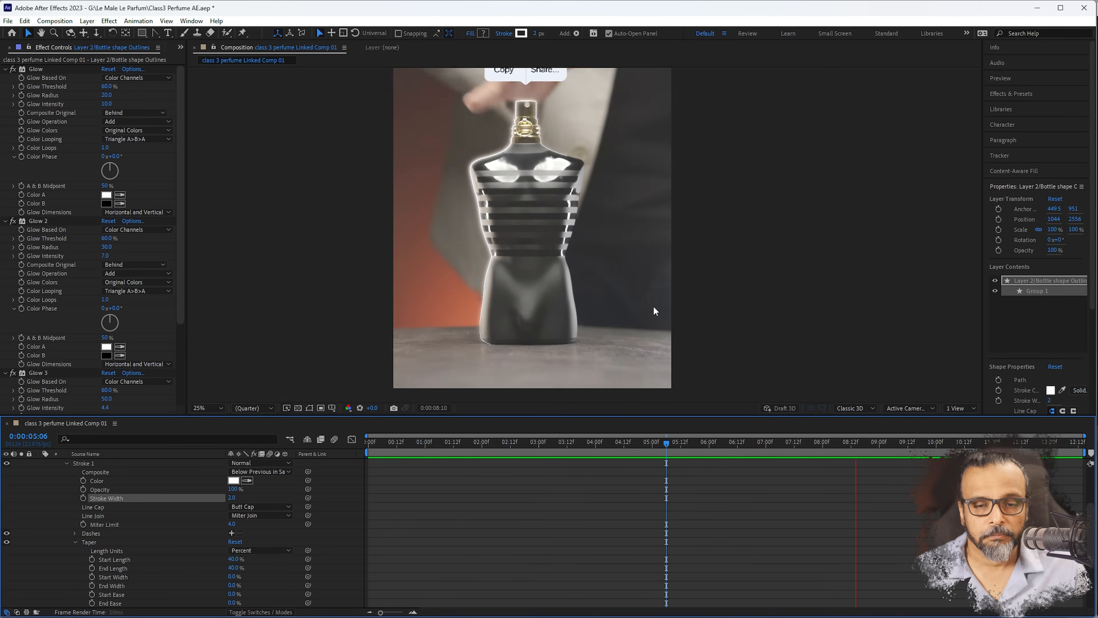
key("space")
scroll(597, 238, "down", 2)
key("space")
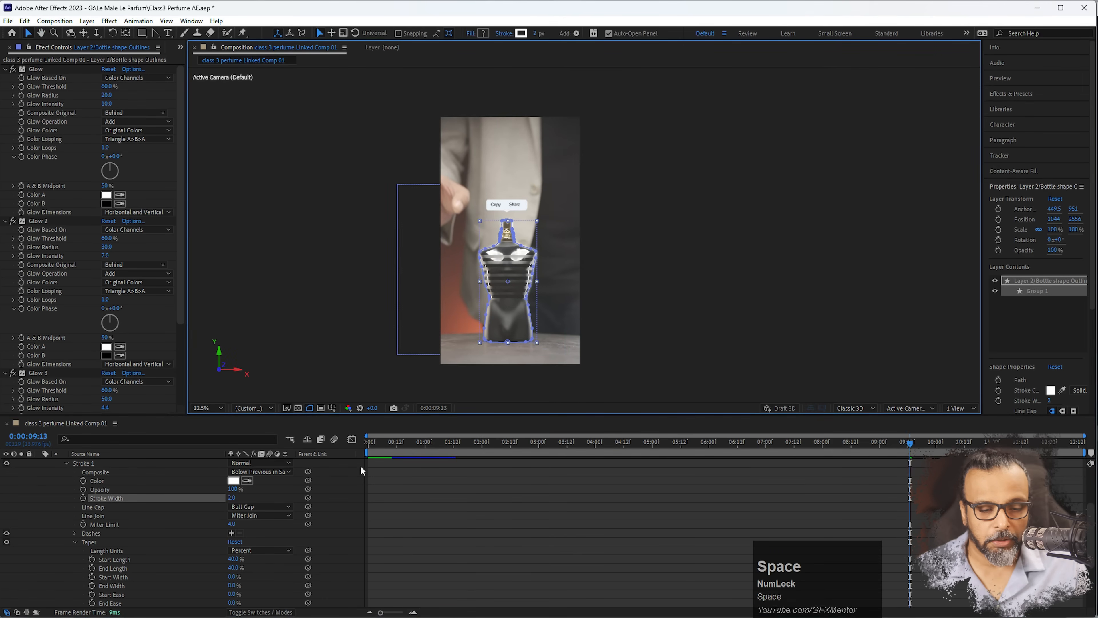